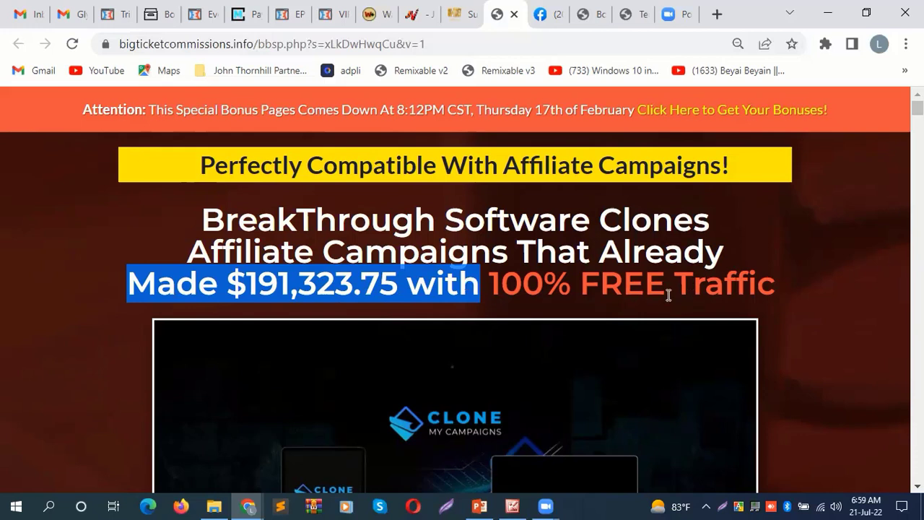
# Step: Examine the CloneMyCampaigns bonus page from its headline to the benefits section, then return to the headline and clear the text selection
pyautogui.scroll(-5, 462, 289)
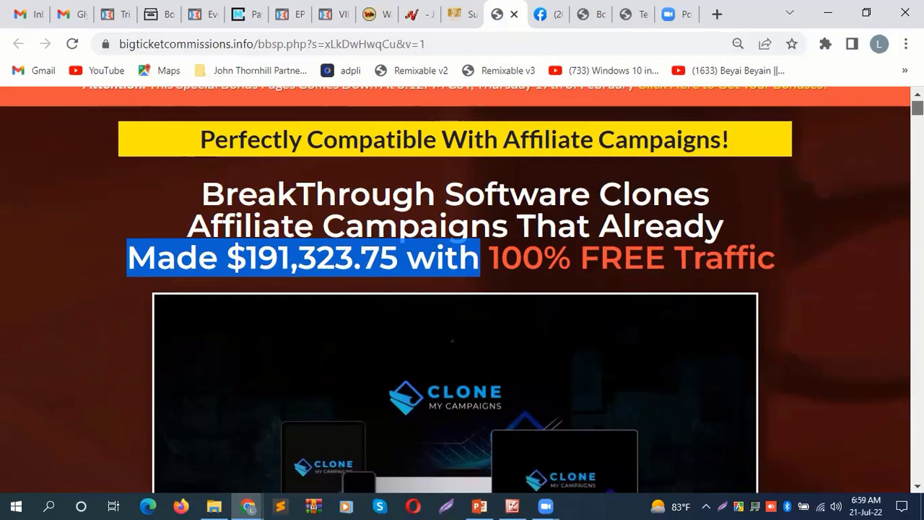
pyautogui.scroll(-7, 462, 289)
pyautogui.scroll(12, 462, 289)
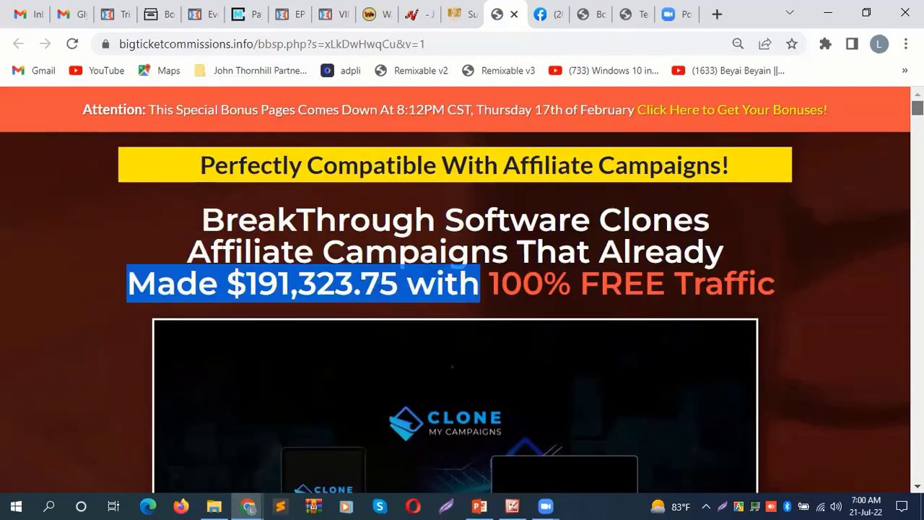
pyautogui.scroll(-5, 462, 289)
pyautogui.scroll(-3, 462, 289)
pyautogui.scroll(6, 462, 289)
pyautogui.scroll(-8, 462, 288)
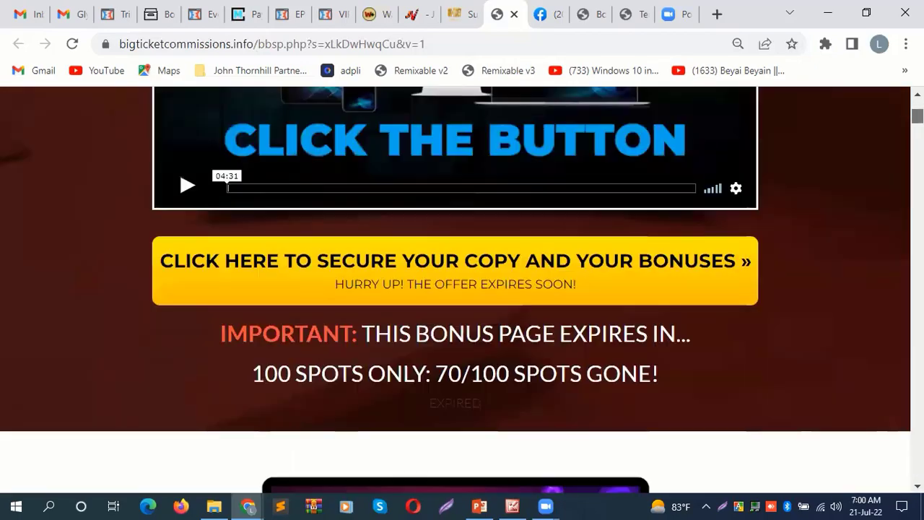
pyautogui.scroll(-12, 462, 289)
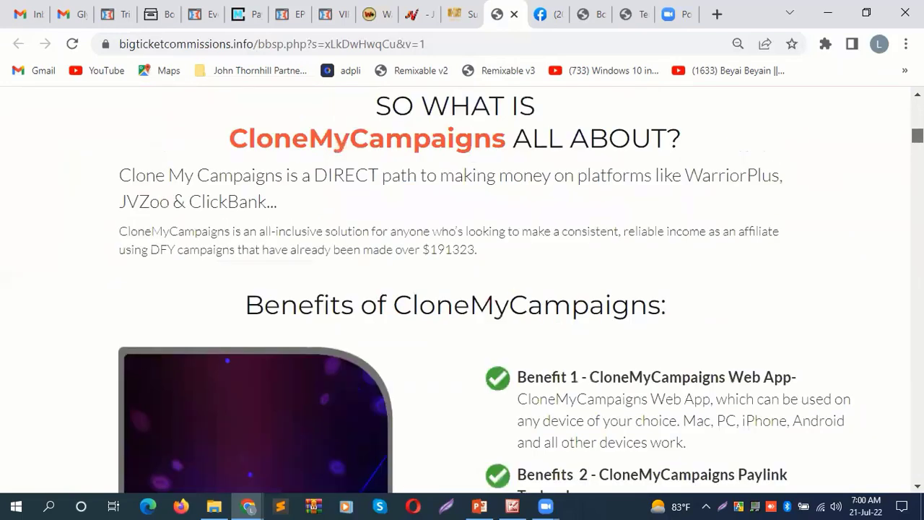
pyautogui.scroll(14, 462, 289)
pyautogui.scroll(7, 462, 289)
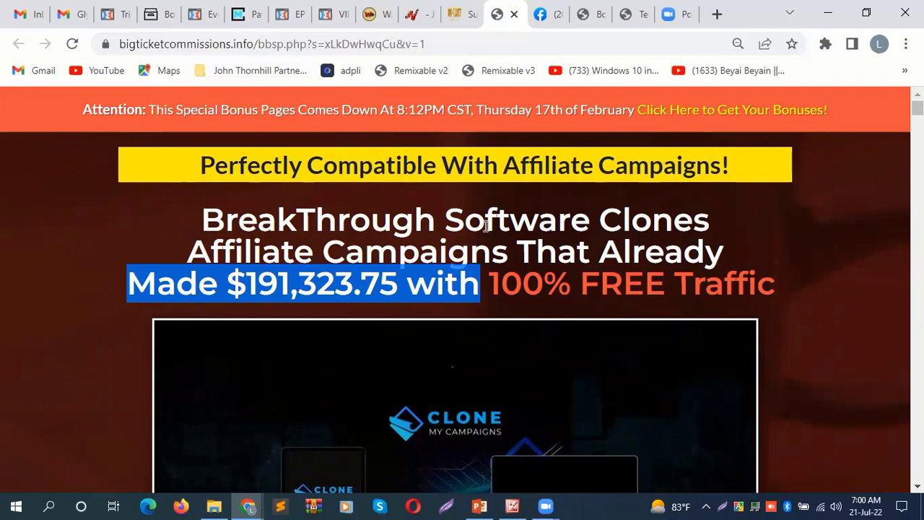
pyautogui.click(821, 229)
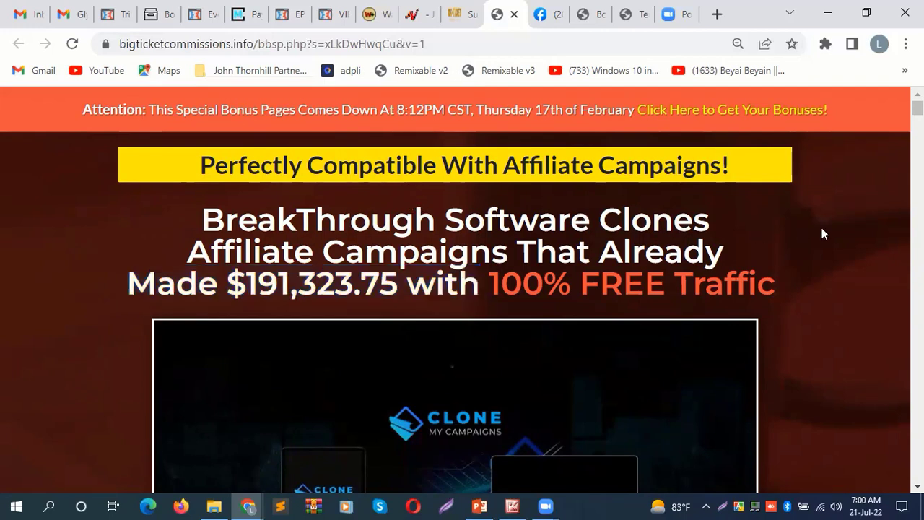
# Step: Switch to the Facebook chat and highlight the message "whats the traffic source brother?"
pyautogui.click(550, 14)
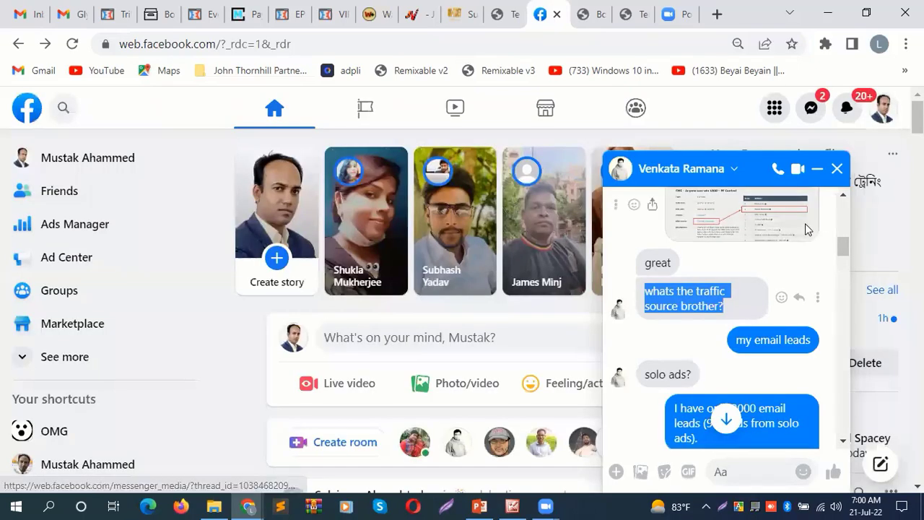
pyautogui.moveTo(846, 249)
pyautogui.mouseDown()
pyautogui.moveTo(846, 233)
pyautogui.moveTo(849, 249)
pyautogui.mouseUp()
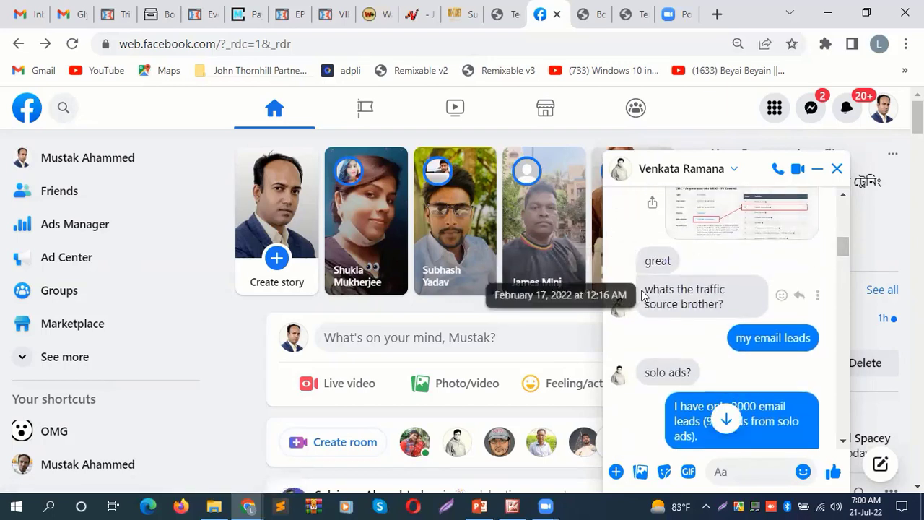
pyautogui.moveTo(645, 289); pyautogui.dragTo(738, 315)
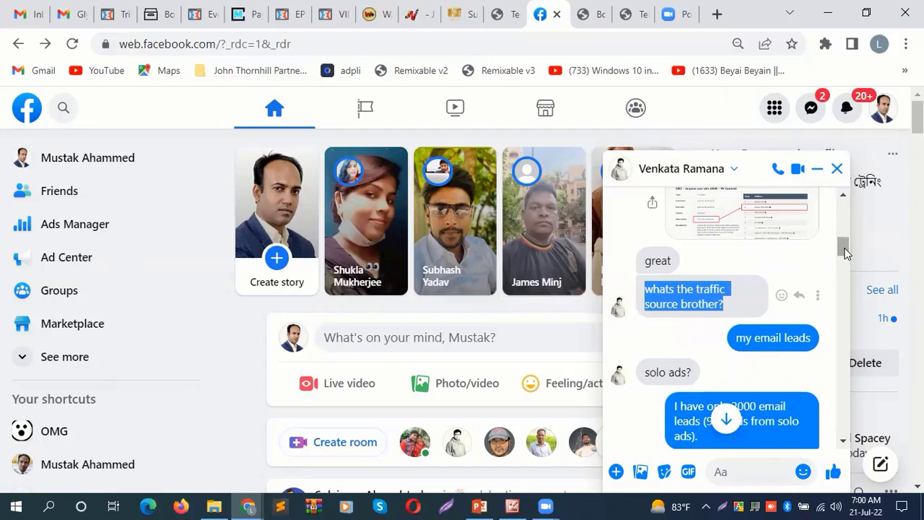
# Step: View the Affiliate Stats conversion rate screenshot from the chat at full size, then close it
pyautogui.moveTo(846, 252)
pyautogui.mouseDown()
pyautogui.moveTo(846, 234)
pyautogui.moveTo(846, 245)
pyautogui.mouseUp()
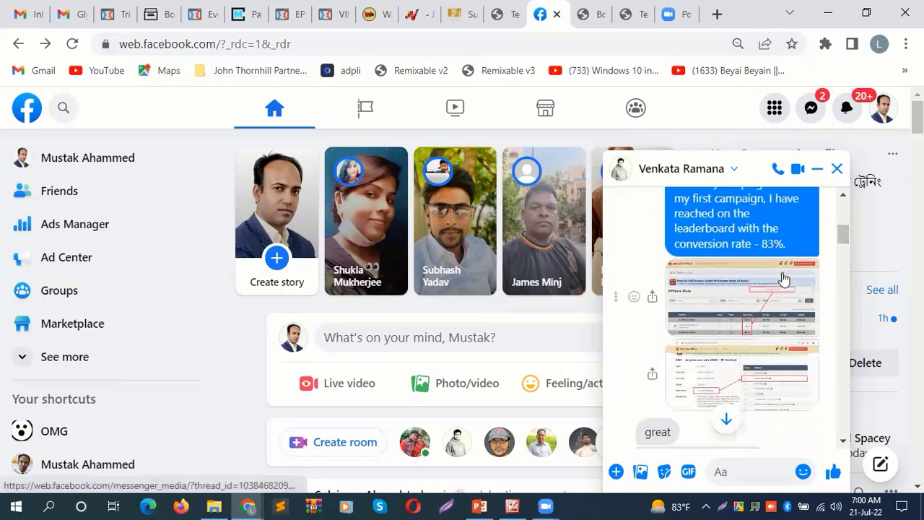
pyautogui.click(745, 307)
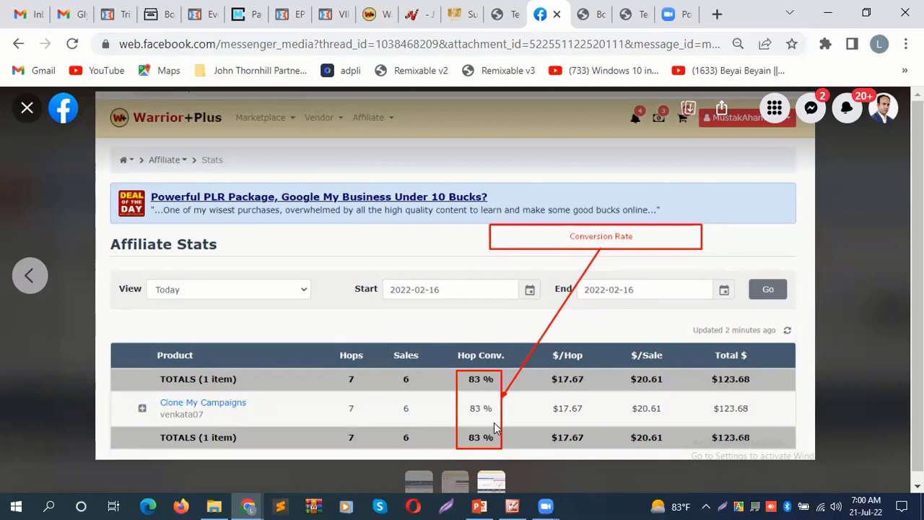
pyautogui.click(28, 109)
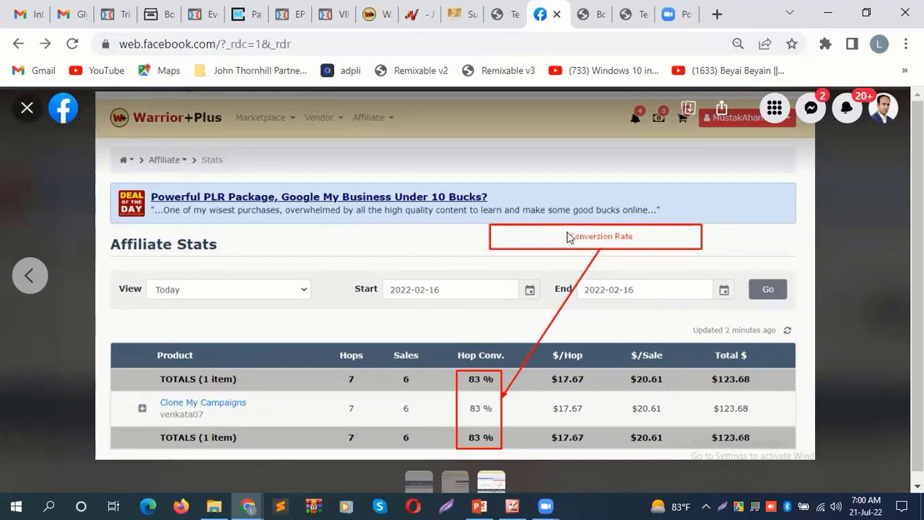
pyautogui.click(28, 108)
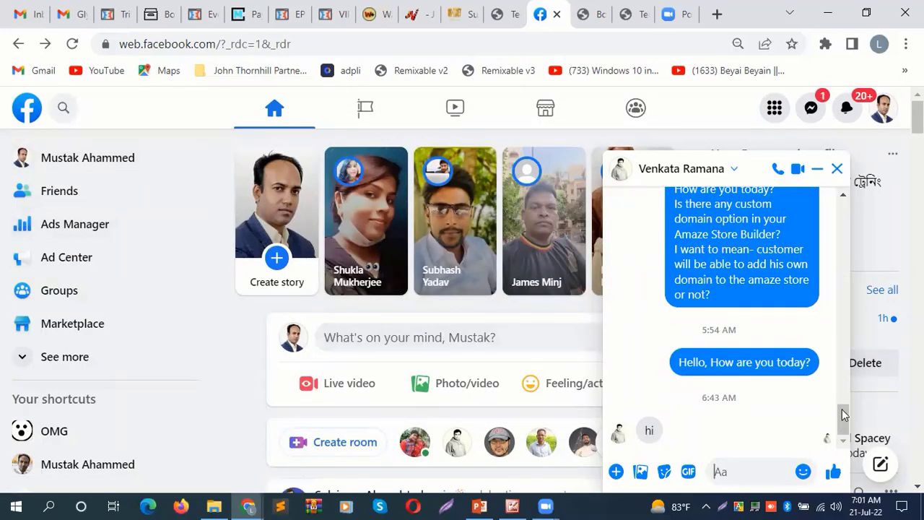
# Step: Go back through the chat history and open the "CMC - Anyone can win $500 - FE Contest" leaderboard screenshot
pyautogui.scroll(2, 842, 401)
pyautogui.moveTo(842, 400); pyautogui.dragTo(842, 258)
pyautogui.moveTo(842, 296); pyautogui.dragTo(843, 250)
pyautogui.click(726, 301)
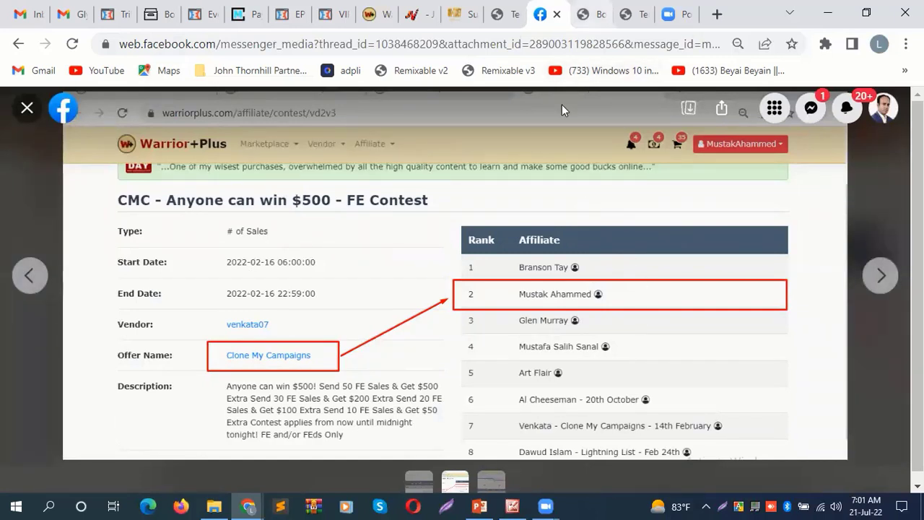
# Step: Switch to the MinuteKit bonus page and examine its features section and bonus banner
pyautogui.click(591, 15)
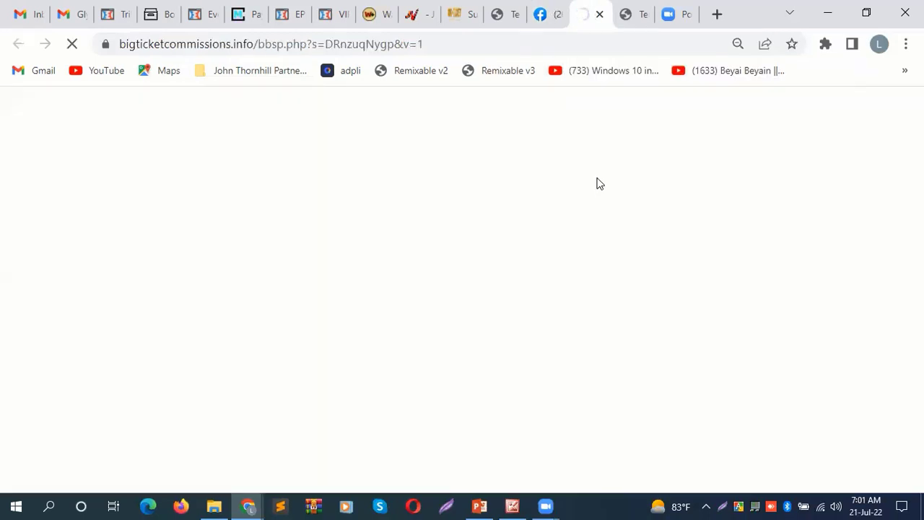
pyautogui.click(632, 14)
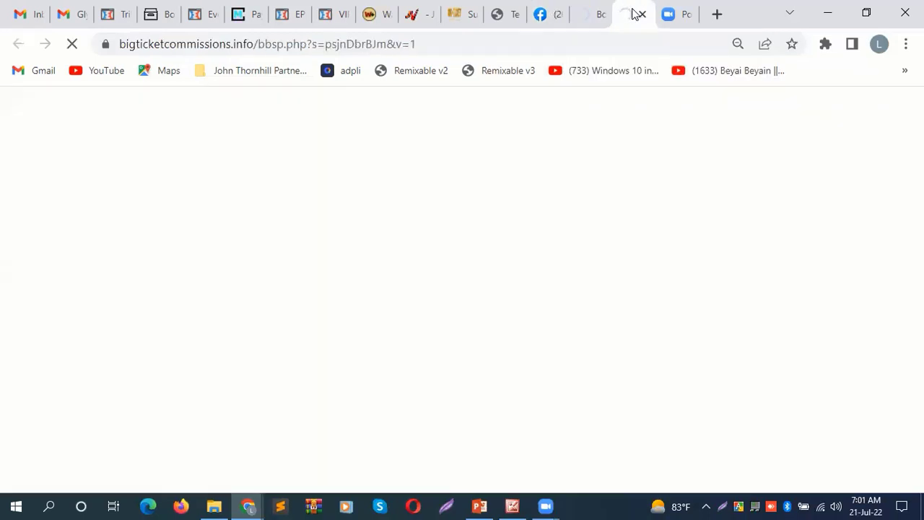
pyautogui.click(588, 17)
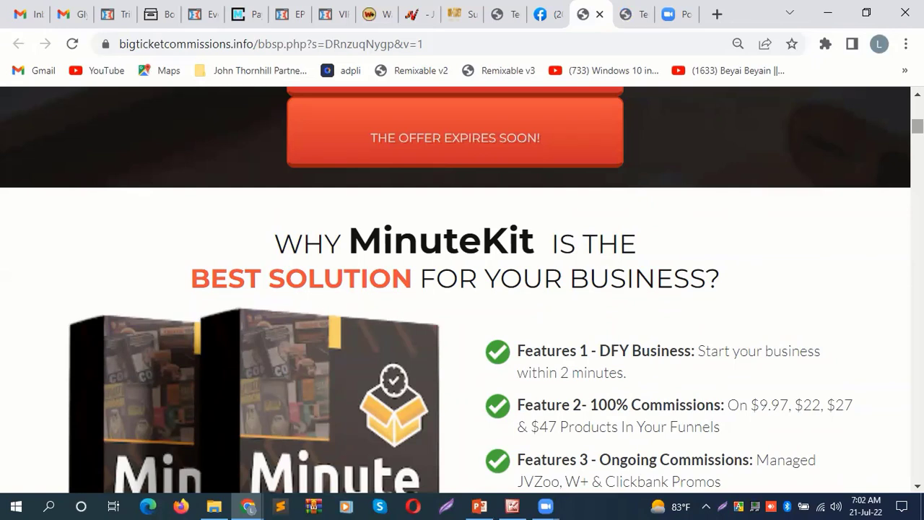
pyautogui.scroll(15, 462, 288)
pyautogui.scroll(-20, 173, 406)
pyautogui.scroll(-15, 462, 288)
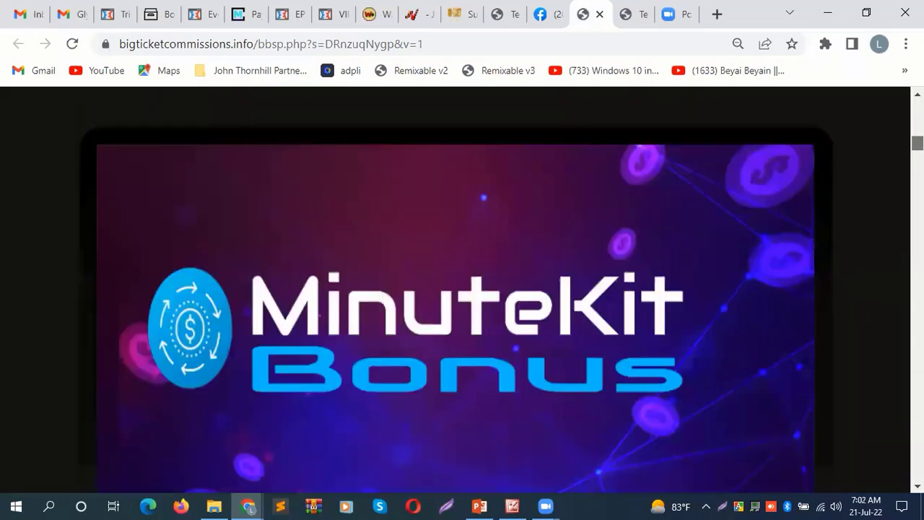
pyautogui.scroll(7, 462, 289)
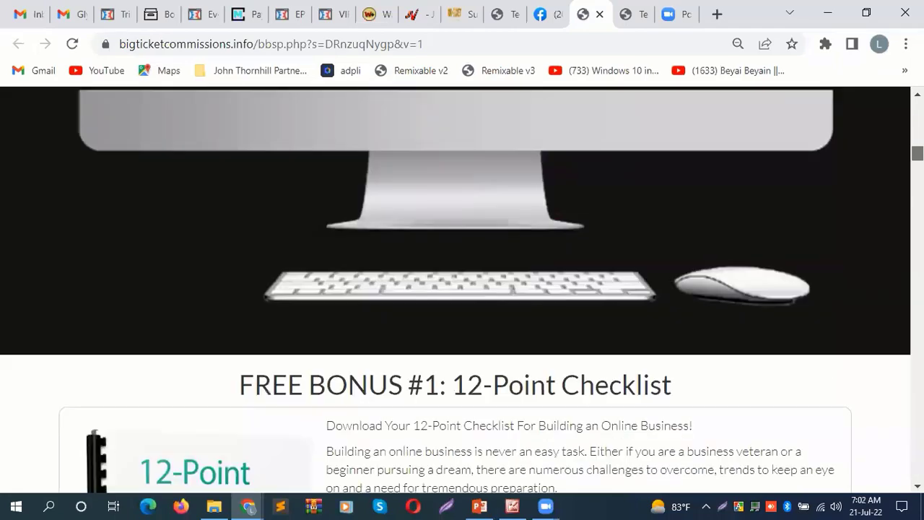
# Step: Review the MinuteKit page's free bonus list down to the total value, then go back up through the bonuses
pyautogui.scroll(-9, 462, 289)
pyautogui.scroll(-12, 462, 289)
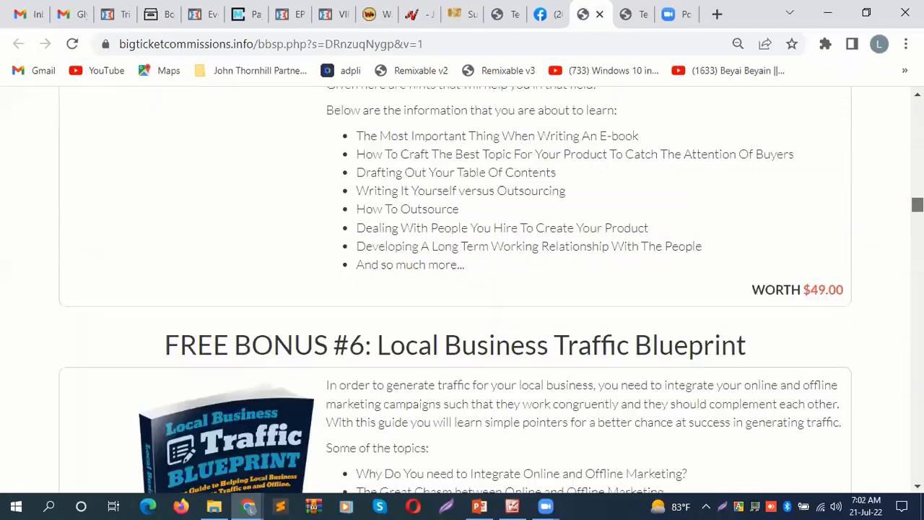
pyautogui.scroll(-10, 462, 289)
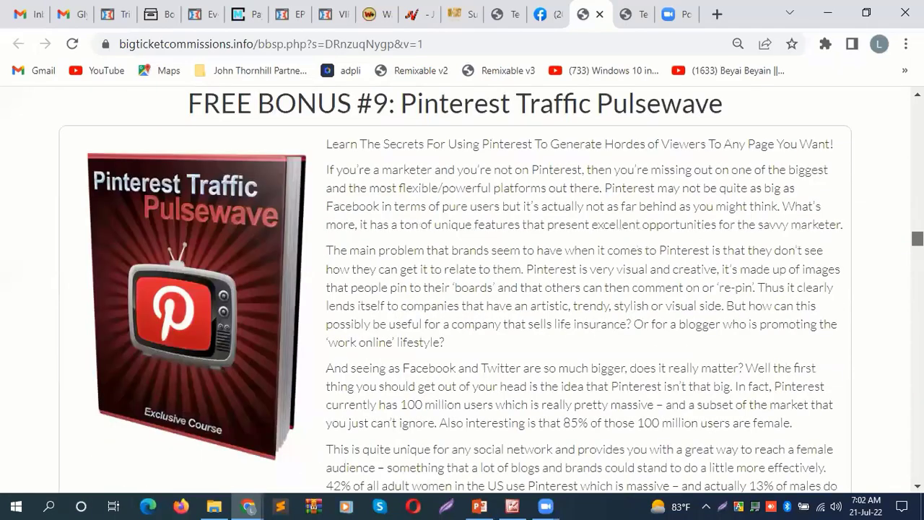
pyautogui.scroll(-6, 462, 288)
pyautogui.scroll(-20, 462, 289)
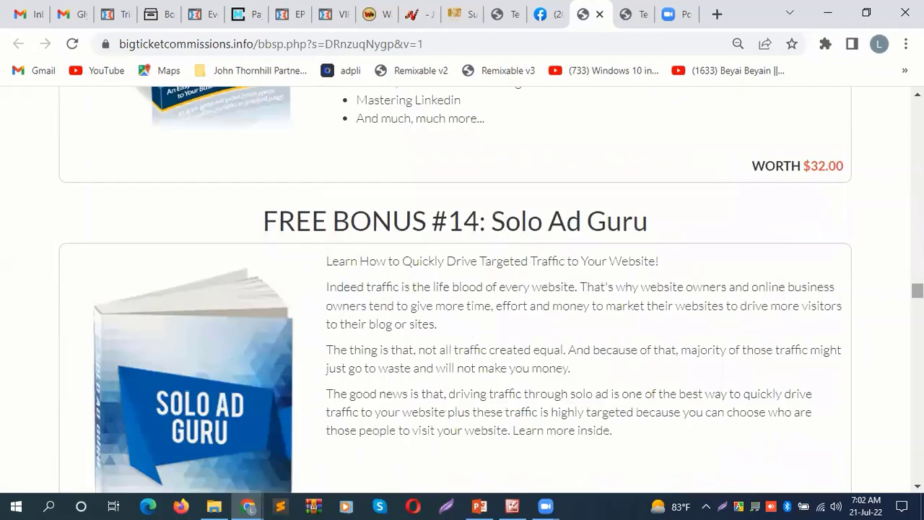
pyautogui.scroll(-20, 462, 288)
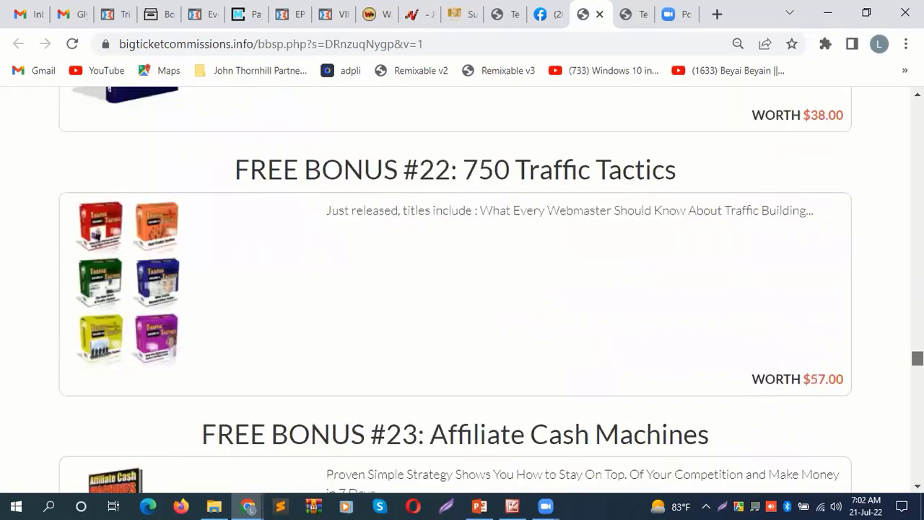
pyautogui.scroll(-20, 462, 288)
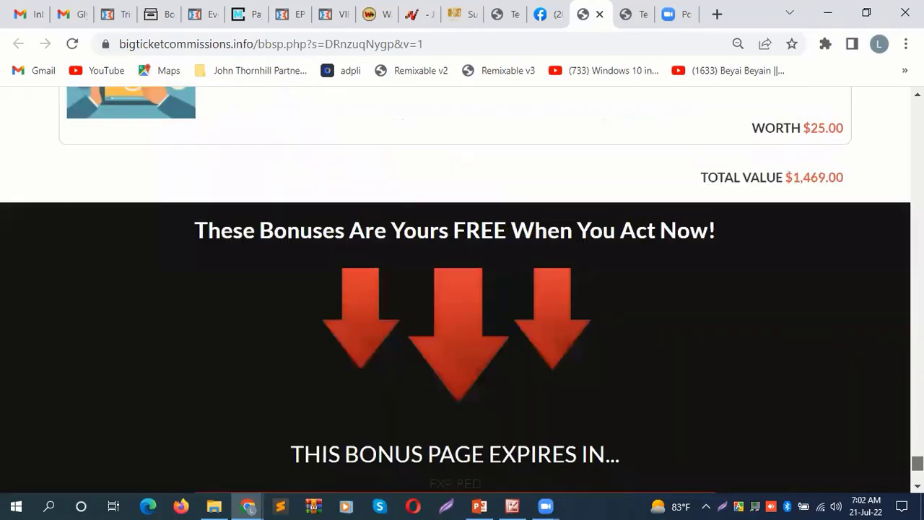
pyautogui.scroll(6, 462, 289)
pyautogui.scroll(20, 462, 288)
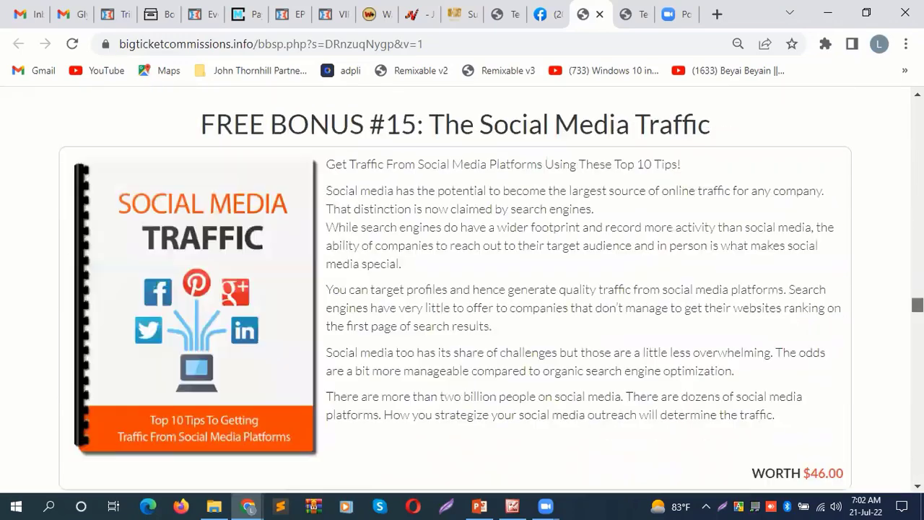
pyautogui.scroll(20, 462, 289)
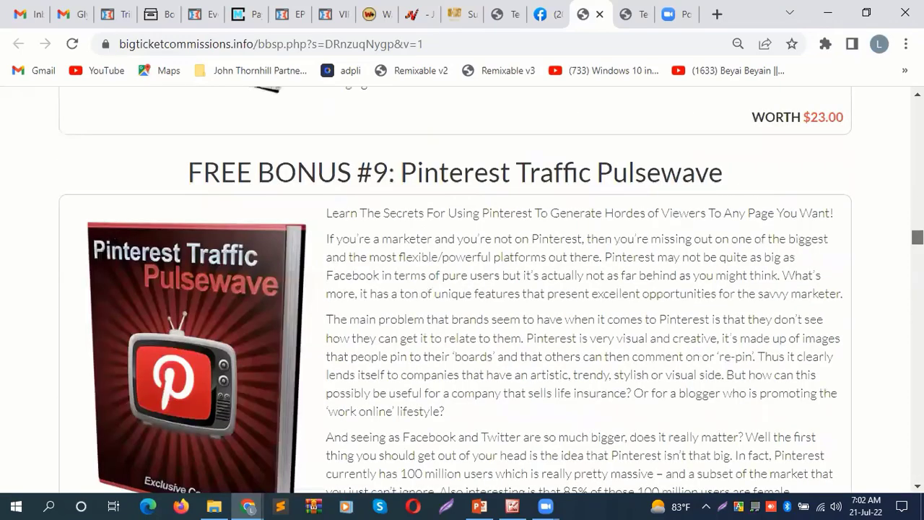
# Step: Switch to the MailerMatic bonus page and examine its headline, video and product introduction
pyautogui.click(625, 12)
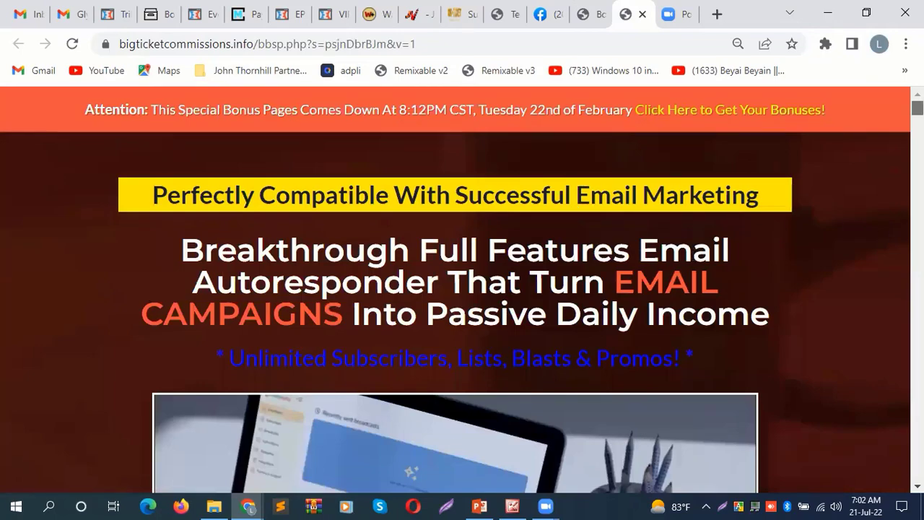
pyautogui.scroll(-8, 462, 288)
pyautogui.scroll(6, 462, 288)
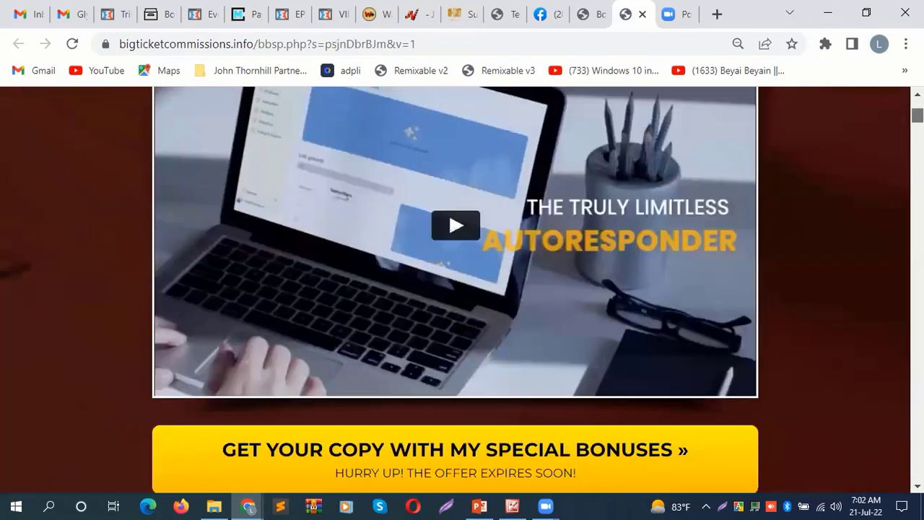
pyautogui.scroll(-6, 462, 289)
pyautogui.scroll(-10, 462, 289)
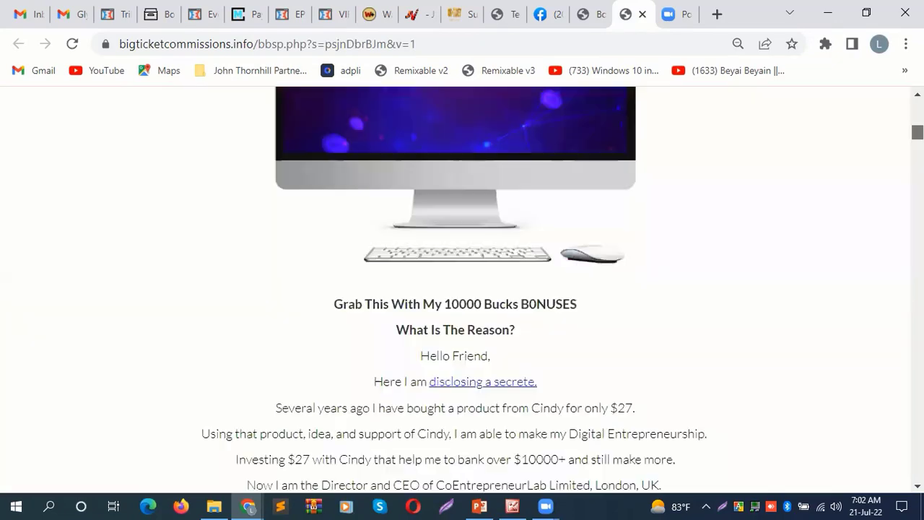
pyautogui.scroll(-10, 462, 289)
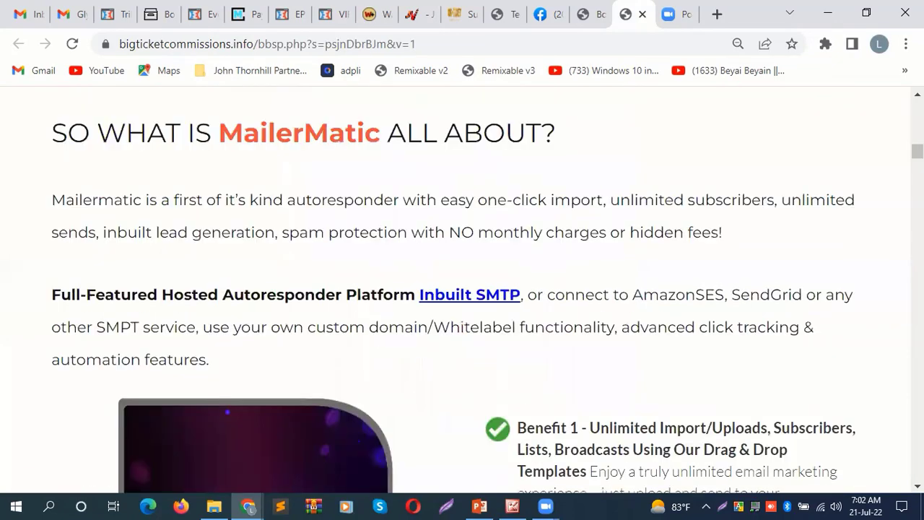
# Step: Review the MailerMatic page's upsell offers, first action bonuses and general bonuses down to the affiliate disclaimer
pyautogui.scroll(-15, 463, 289)
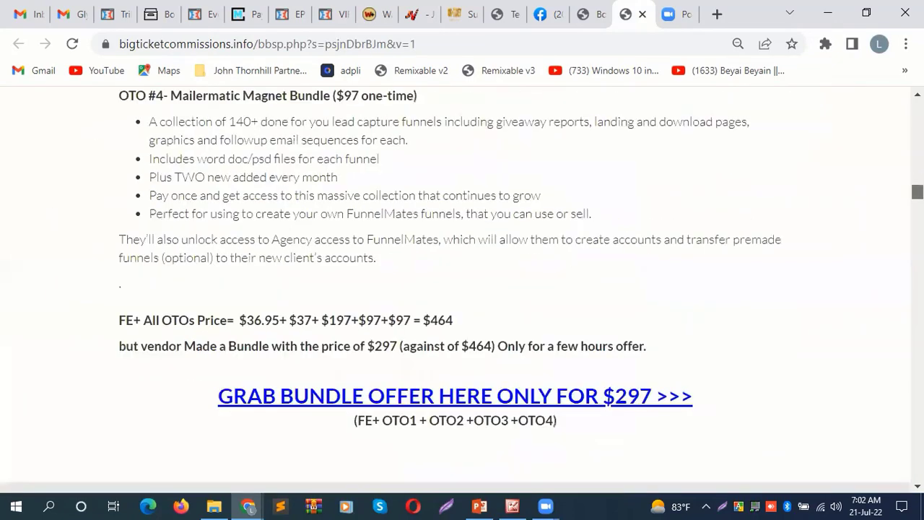
pyautogui.scroll(-15, 462, 289)
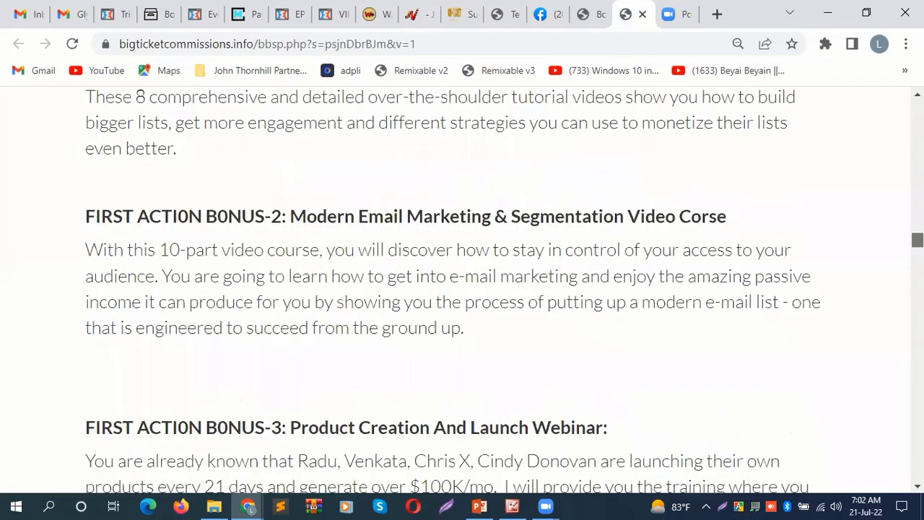
pyautogui.scroll(-15, 462, 288)
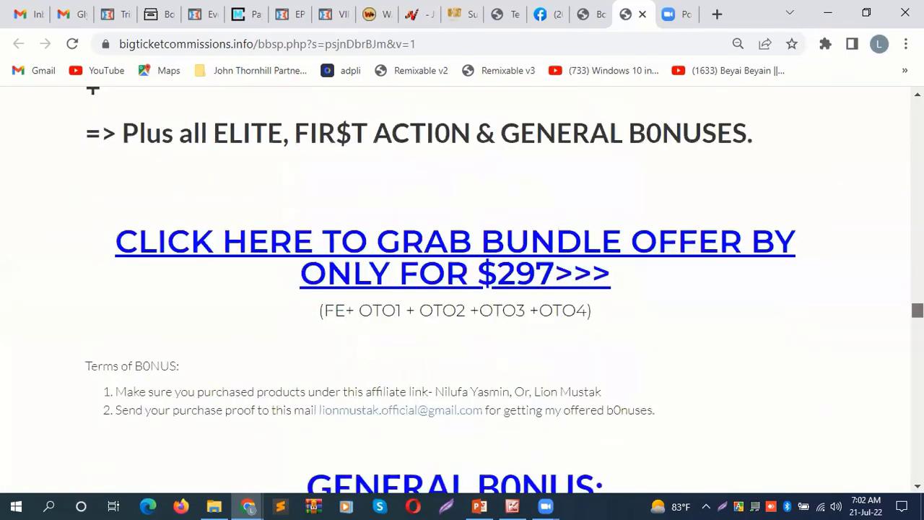
pyautogui.scroll(-15, 462, 289)
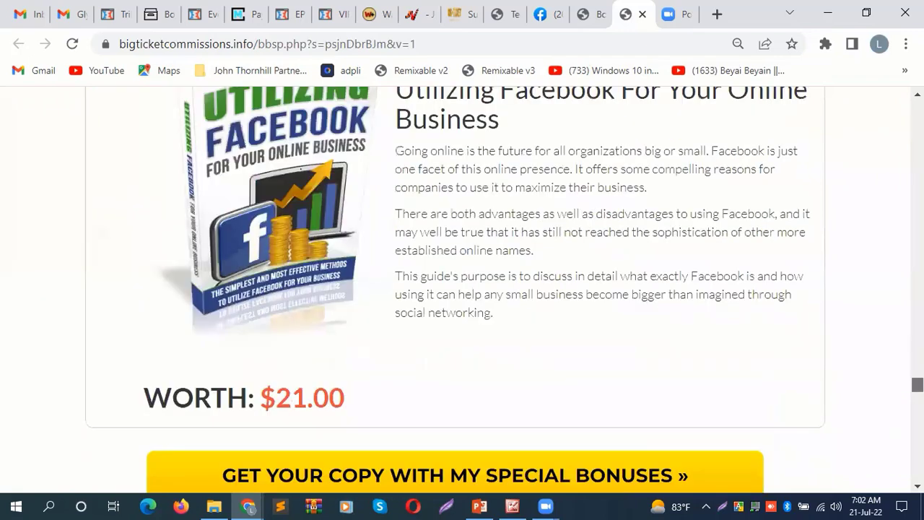
pyautogui.scroll(-5, 462, 289)
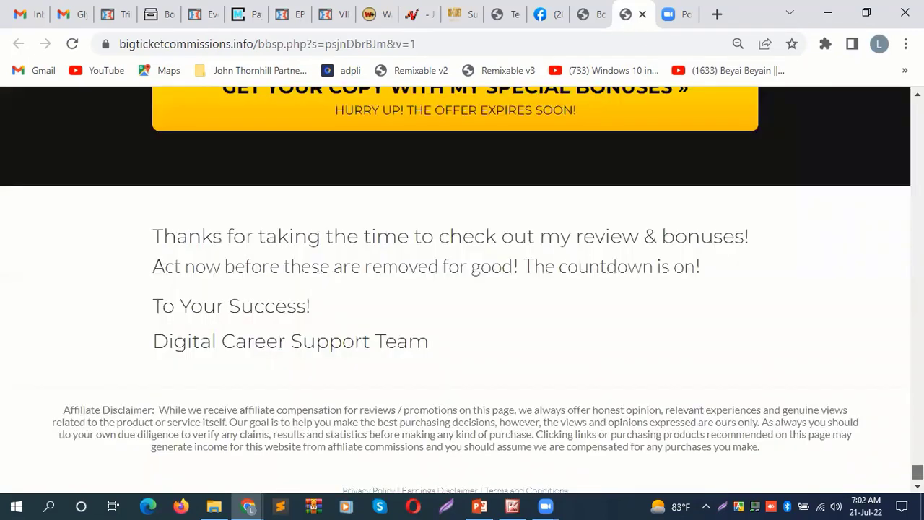
# Step: Go back up the MailerMatic page, then examine the headline and video of the CloneMyCampaigns bonus page
pyautogui.scroll(20, 462, 289)
pyautogui.scroll(20, 462, 289)
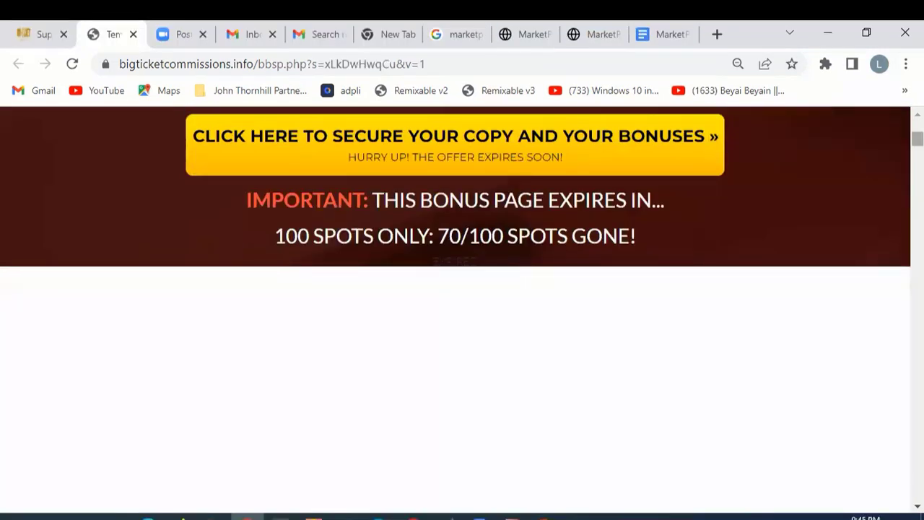
pyautogui.scroll(10, 209, 371)
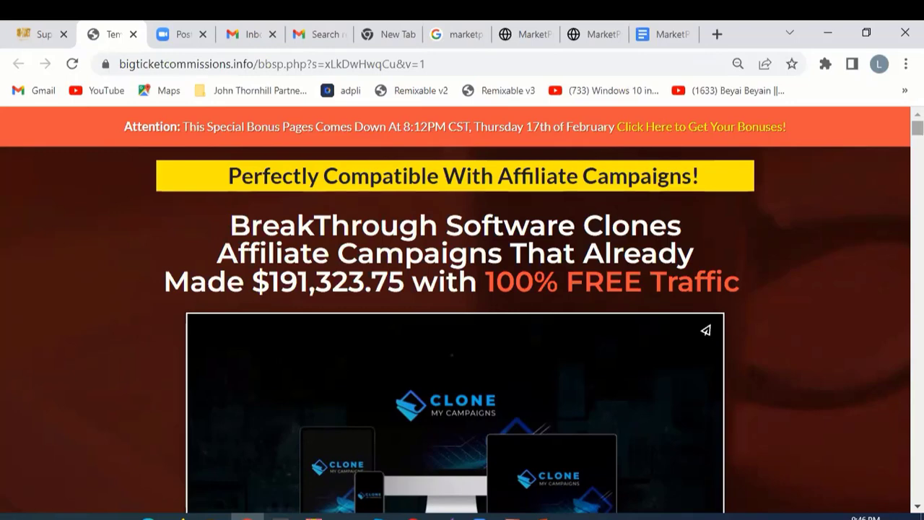
pyautogui.scroll(-4, 252, 323)
pyautogui.scroll(4, 252, 322)
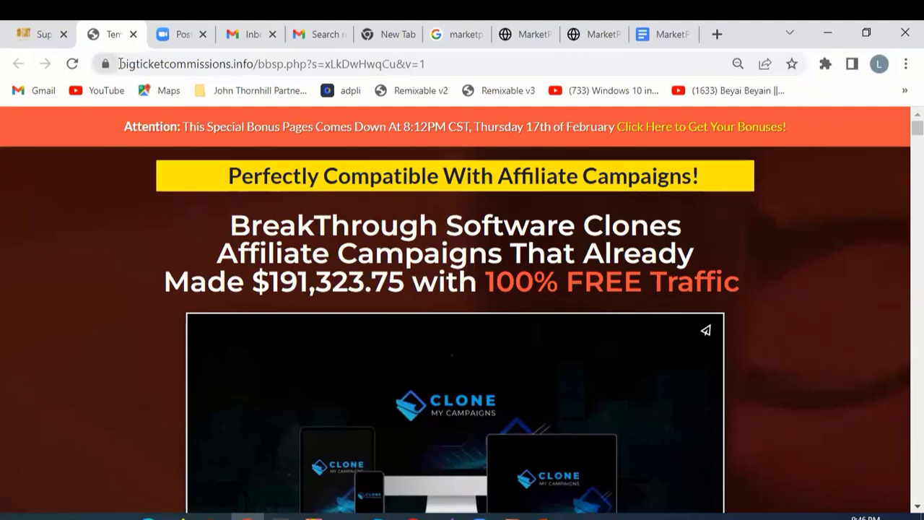
# Step: Highlight the bigticketcommissions.info domain part of the CloneMyCampaigns bonus page's address to point out where it is hosted
pyautogui.moveTo(120, 63); pyautogui.dragTo(255, 66)
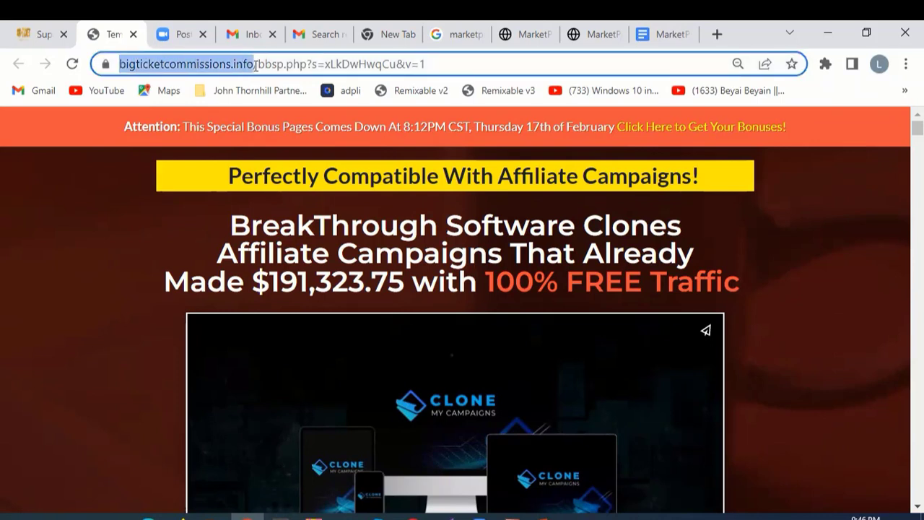
pyautogui.click(256, 65)
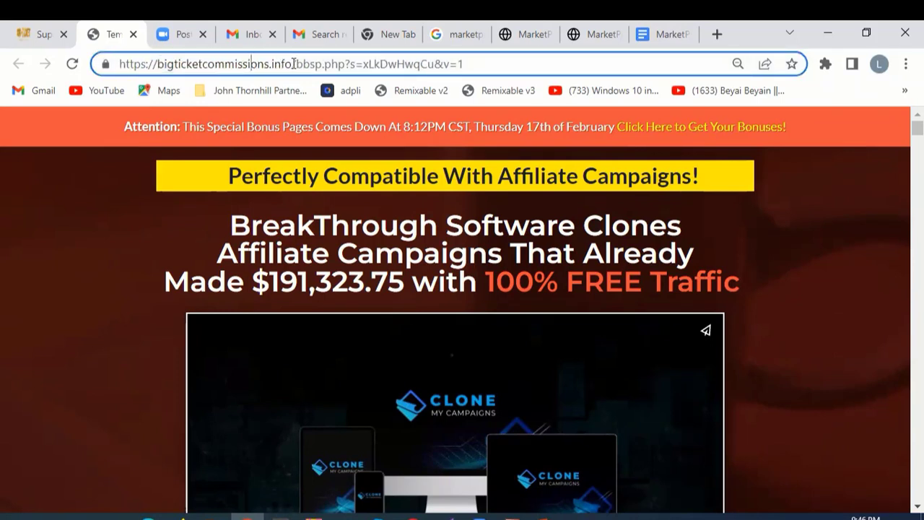
pyautogui.moveTo(294, 63); pyautogui.dragTo(108, 64)
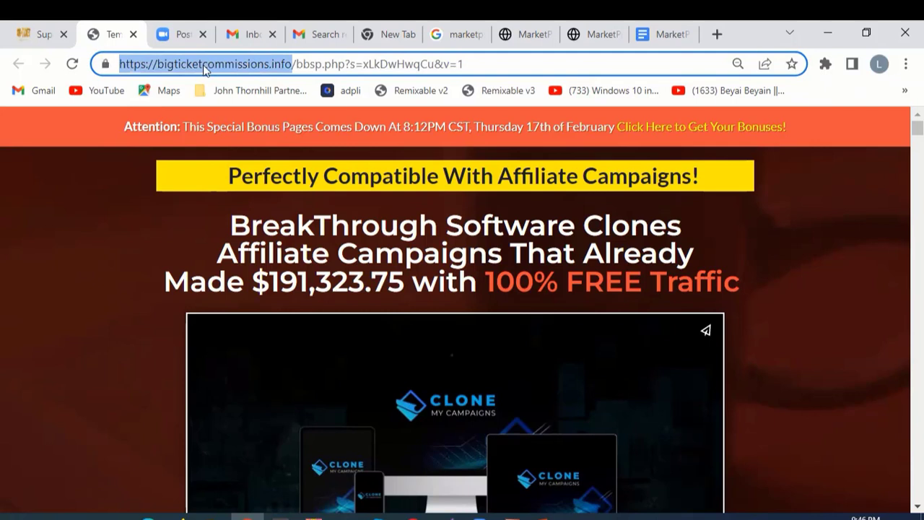
pyautogui.click(293, 68)
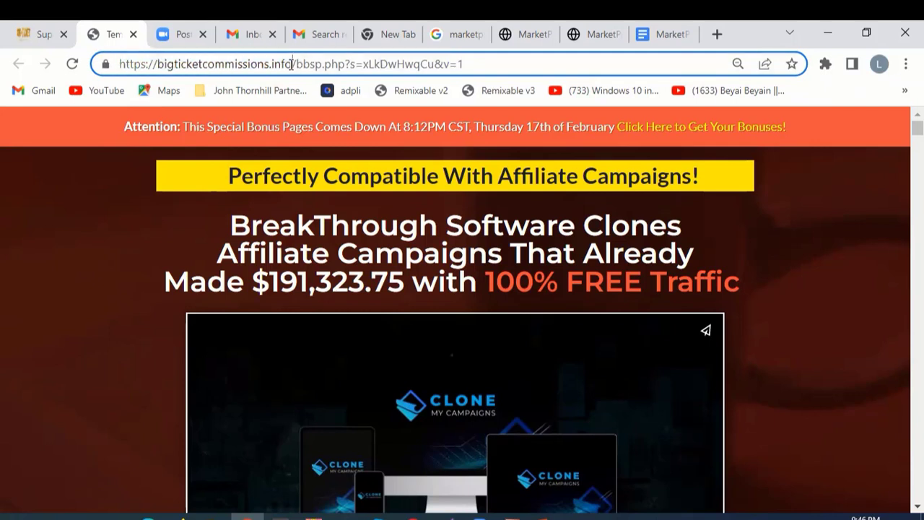
pyautogui.moveTo(291, 64); pyautogui.dragTo(105, 64)
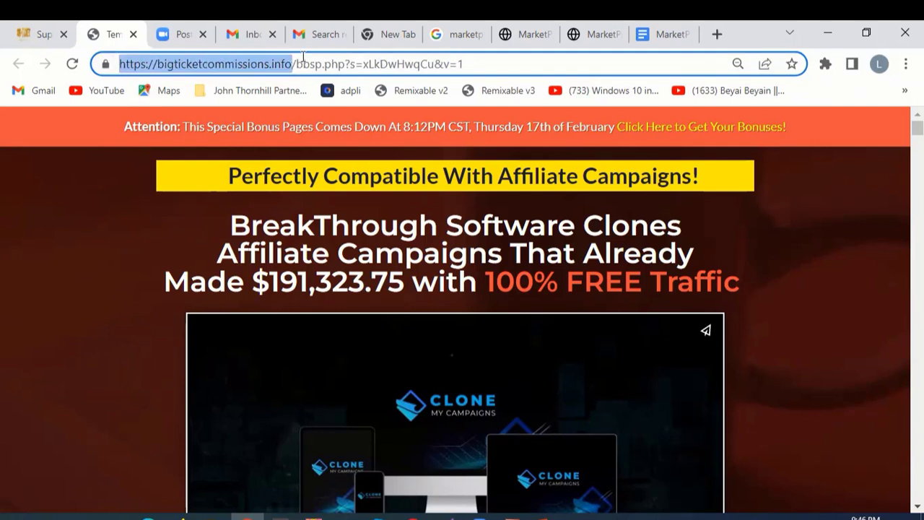
pyautogui.click(293, 68)
pyautogui.moveTo(293, 66); pyautogui.dragTo(112, 66)
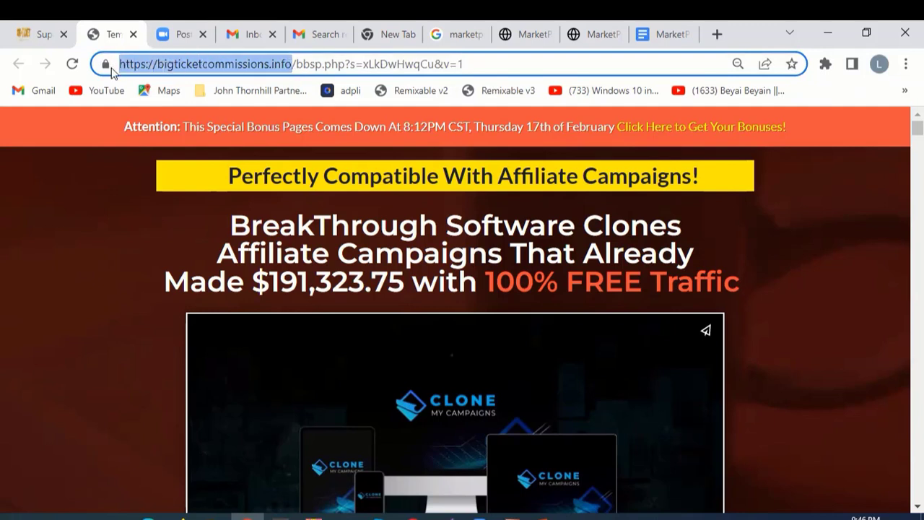
pyautogui.click(292, 65)
pyautogui.moveTo(293, 65); pyautogui.dragTo(114, 65)
pyautogui.click(291, 65)
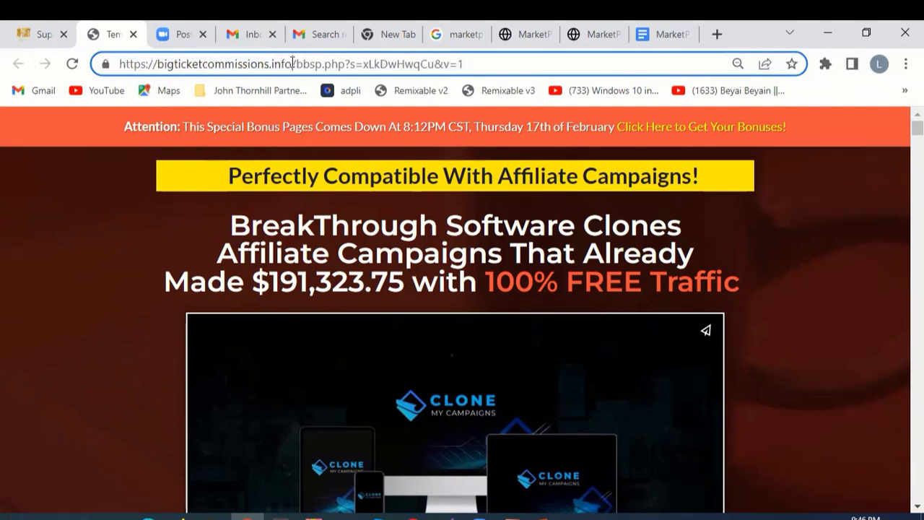
pyautogui.moveTo(290, 65); pyautogui.dragTo(119, 65)
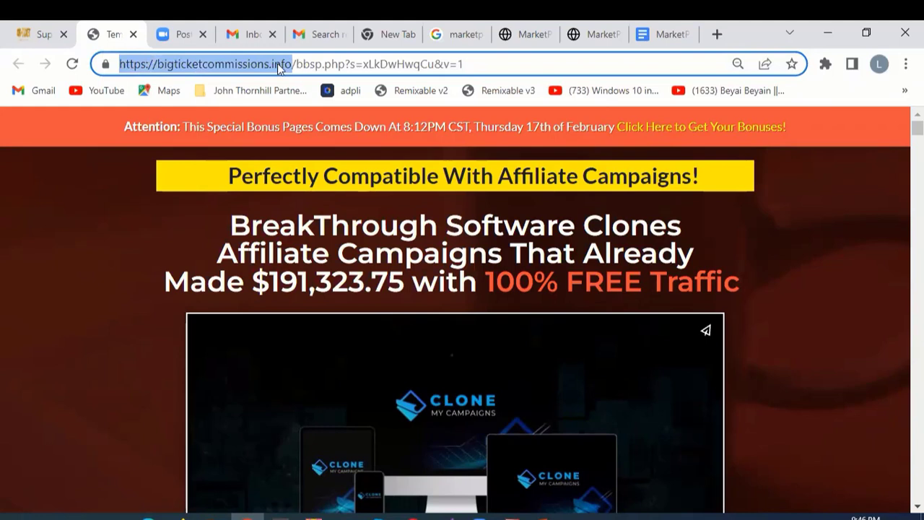
# Step: Highlight the complete web address of the CloneMyCampaigns bonus page, from https to the final parameter
pyautogui.click(470, 65)
pyautogui.moveTo(470, 64); pyautogui.dragTo(119, 63)
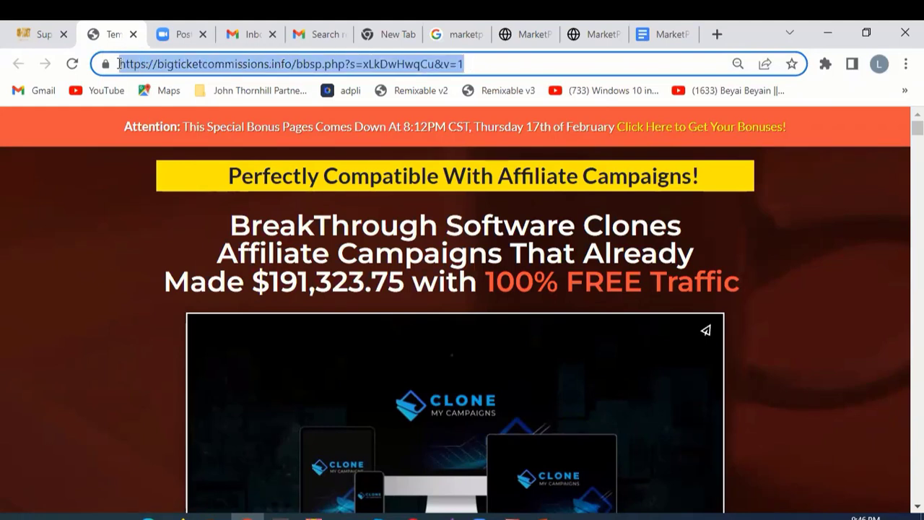
pyautogui.click(469, 64)
pyautogui.moveTo(469, 64); pyautogui.dragTo(115, 65)
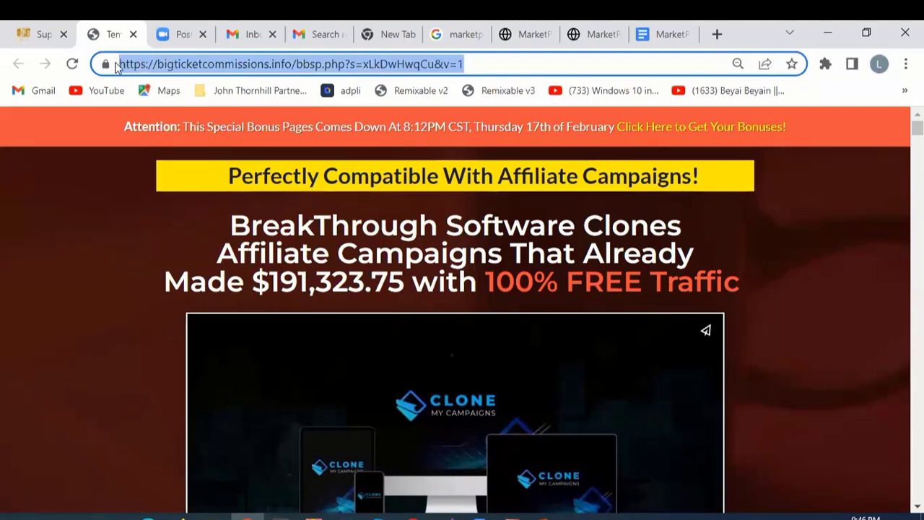
pyautogui.click(490, 64)
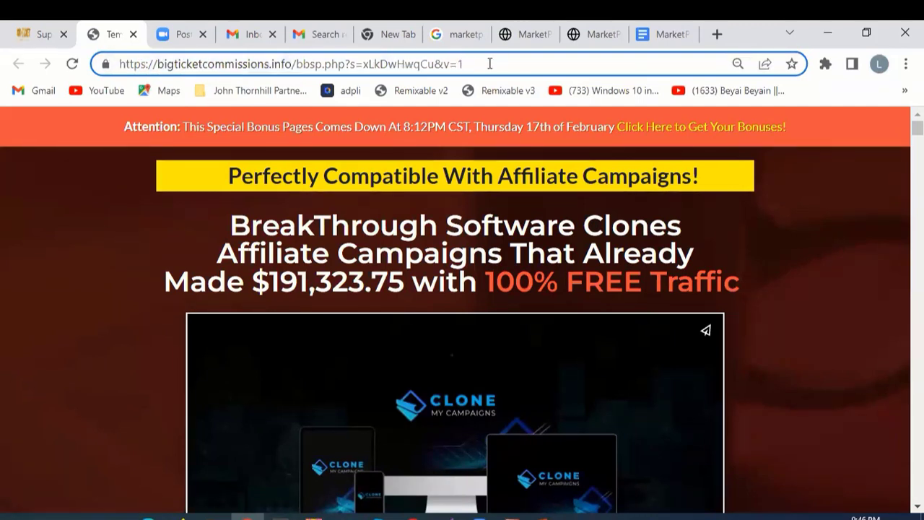
pyautogui.hotkey('ctrl', 'shift', 'Left')
pyautogui.hotkey('ctrl', 'shift', 'Left')
pyautogui.hotkey('ctrl', 'shift', 'Left')
pyautogui.hotkey('ctrl', 'shift', 'Left')
pyautogui.hotkey('ctrl', 'shift', 'Left')
pyautogui.hotkey('ctrl', 'shift', 'Left')
pyautogui.hotkey('ctrl', 'shift', 'Left')
pyautogui.hotkey('ctrl', 'shift', 'Left')
pyautogui.hotkey('ctrl', 'shift', 'Left')
pyautogui.hotkey('ctrl', 'shift', 'Left')
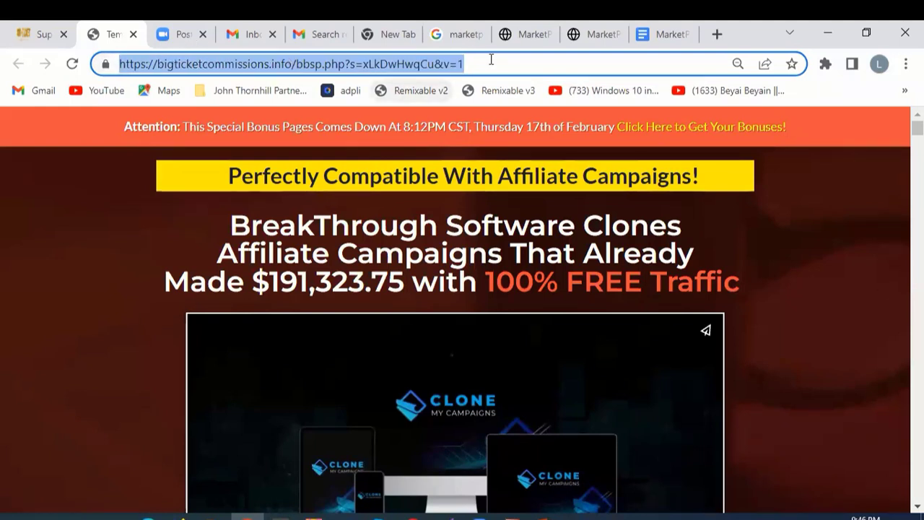
pyautogui.click(472, 64)
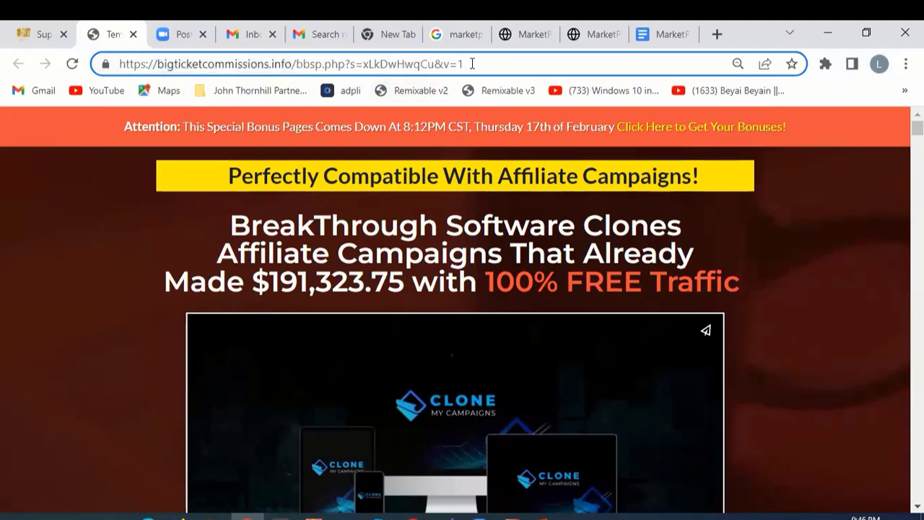
pyautogui.hotkey('ctrl', 'shift', 'Left')
pyautogui.hotkey('ctrl', 'shift', 'Left')
pyautogui.hotkey('ctrl', 'shift', 'Left')
pyautogui.hotkey('ctrl', 'shift', 'Left')
pyautogui.hotkey('ctrl', 'shift', 'Left')
pyautogui.hotkey('ctrl', 'shift', 'Left')
pyautogui.hotkey('ctrl', 'shift', 'Left')
pyautogui.hotkey('ctrl', 'shift', 'Left')
pyautogui.hotkey('ctrl', 'shift', 'Left')
pyautogui.hotkey('ctrl', 'shift', 'Left')
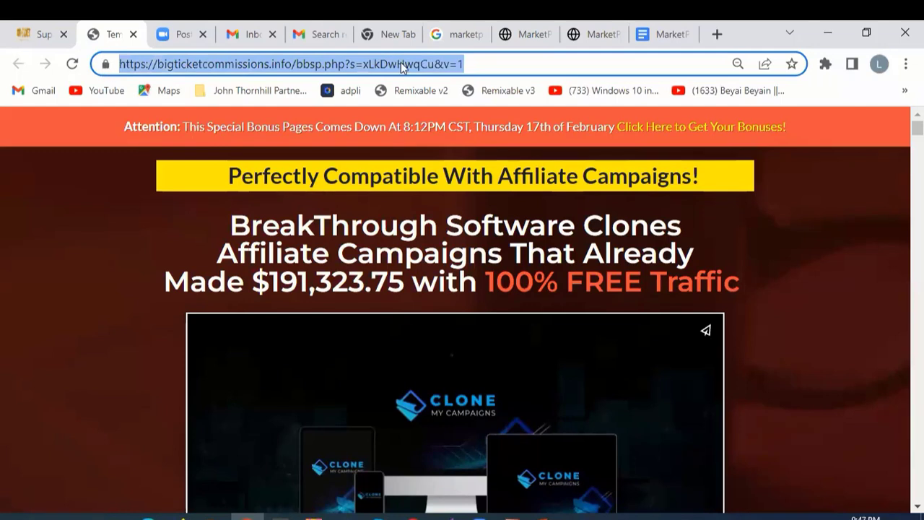
pyautogui.click(512, 65)
pyautogui.moveTo(512, 64); pyautogui.dragTo(113, 63)
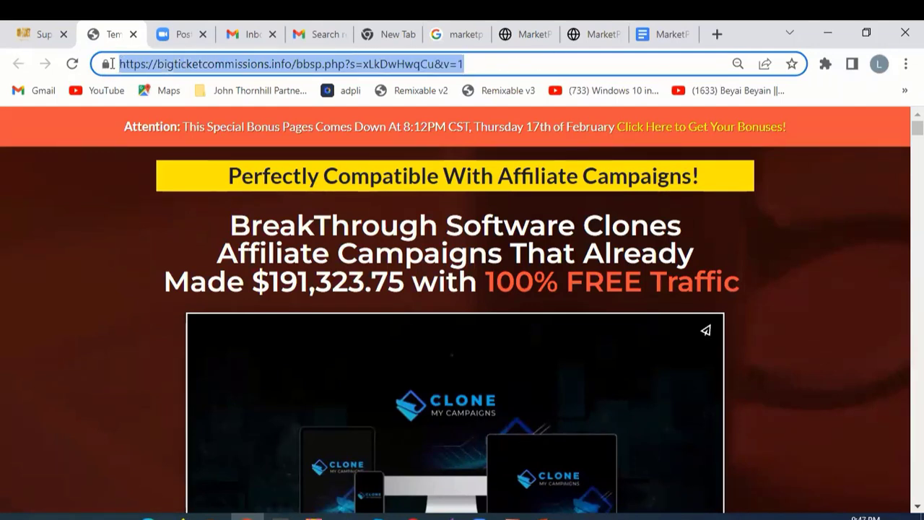
# Step: Return to the Super Affiliate Builder, look through the existing bonus pages and start creating a new one
pyautogui.click(40, 34)
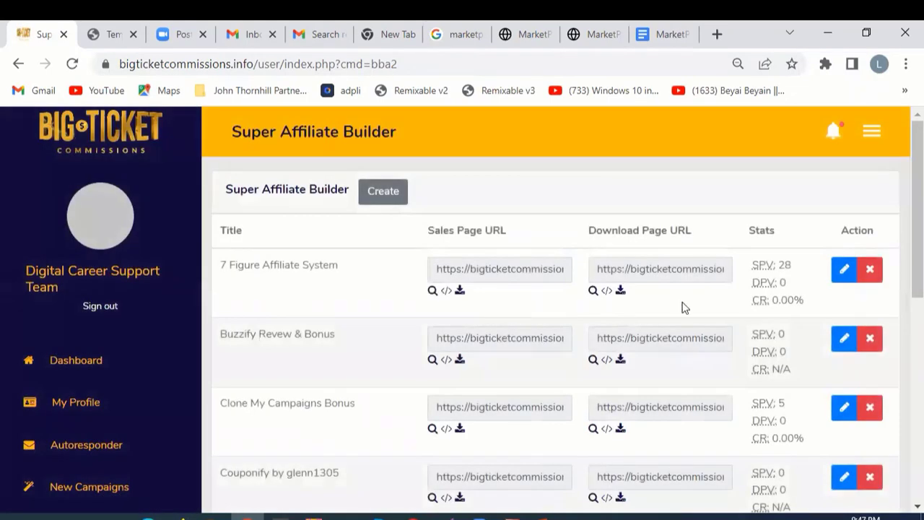
pyautogui.scroll(-3, 917, 209)
pyautogui.scroll(3, 917, 210)
pyautogui.click(386, 193)
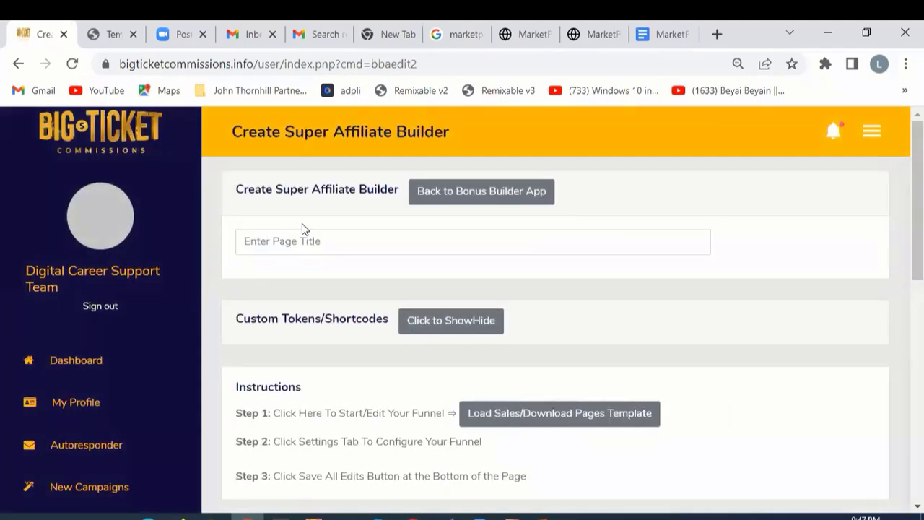
# Step: Set the new page's title to the affiliate's name followed by "Affiliate- MarketPrime"
pyautogui.click(297, 235)
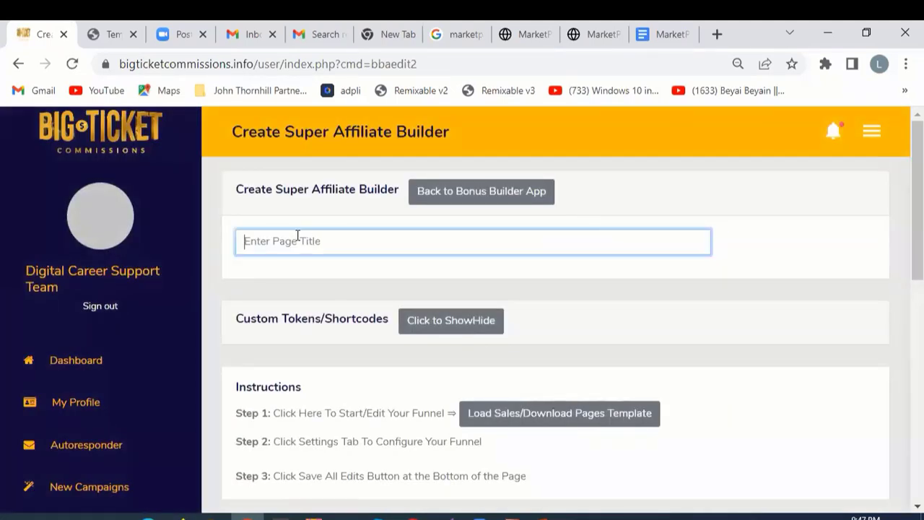
pyautogui.write('Mus')
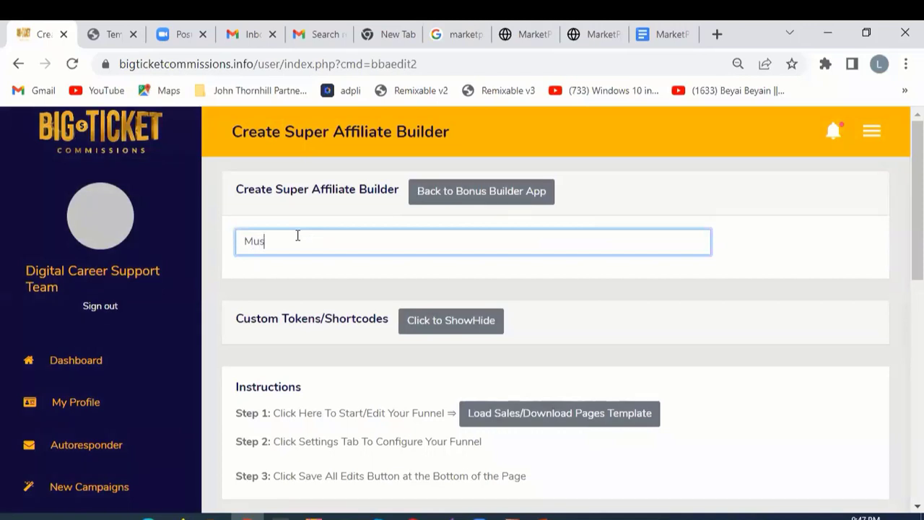
pyautogui.write('takAffiliate')
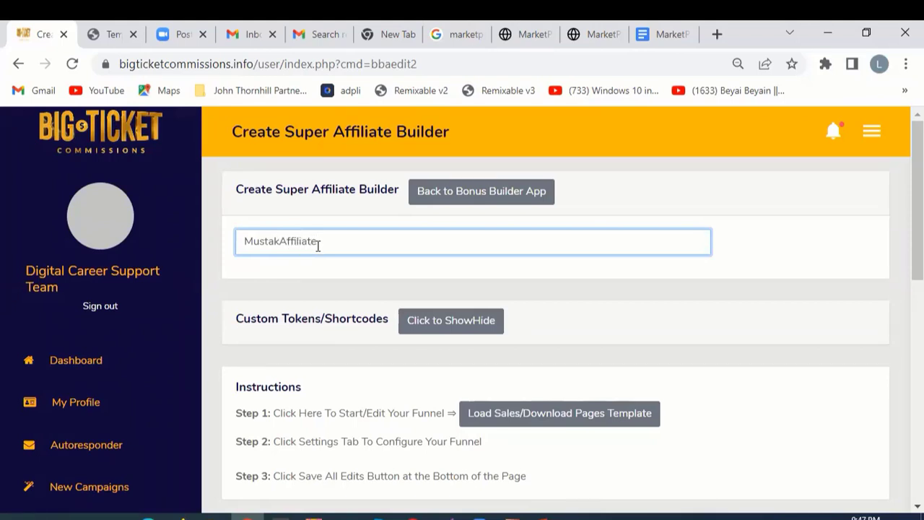
pyautogui.write('- Marketi')
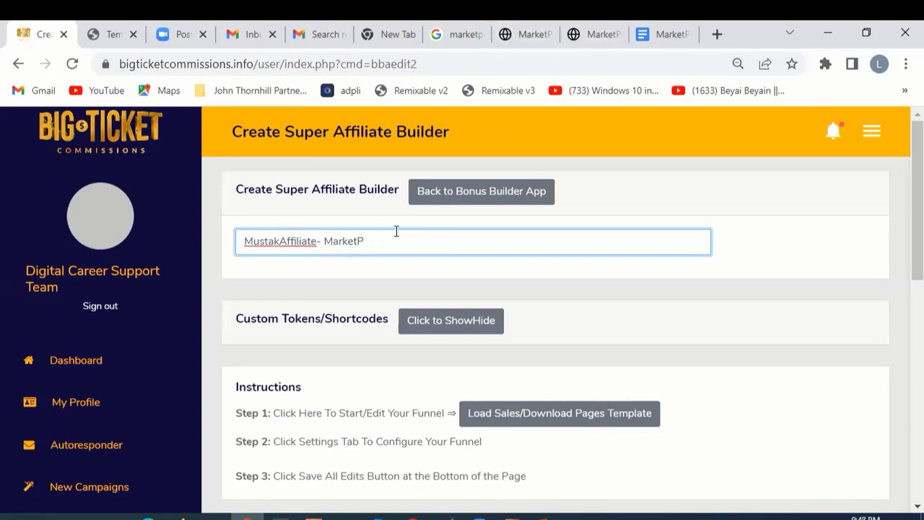
pyautogui.write('rime')
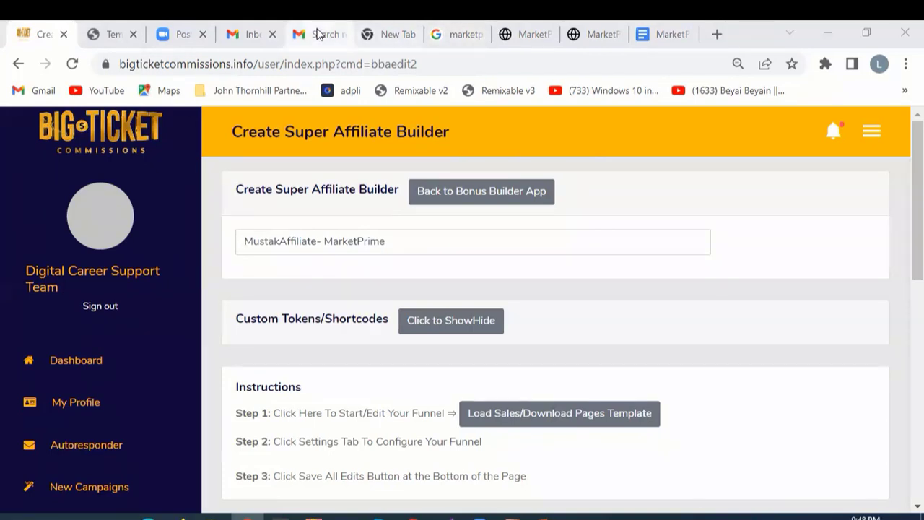
# Step: Switch to the MarketPrime JV page and examine its headline, promotion highlights and launch dates
pyautogui.click(527, 33)
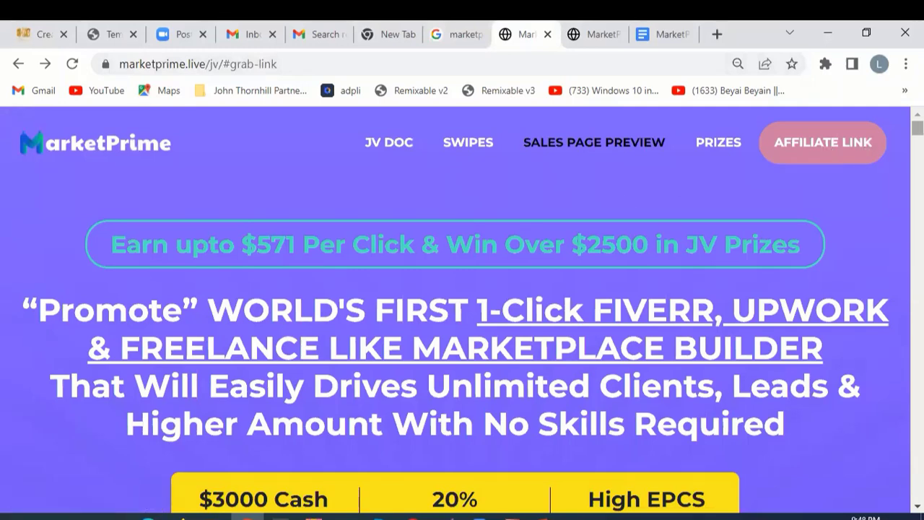
pyautogui.scroll(-5, 462, 310)
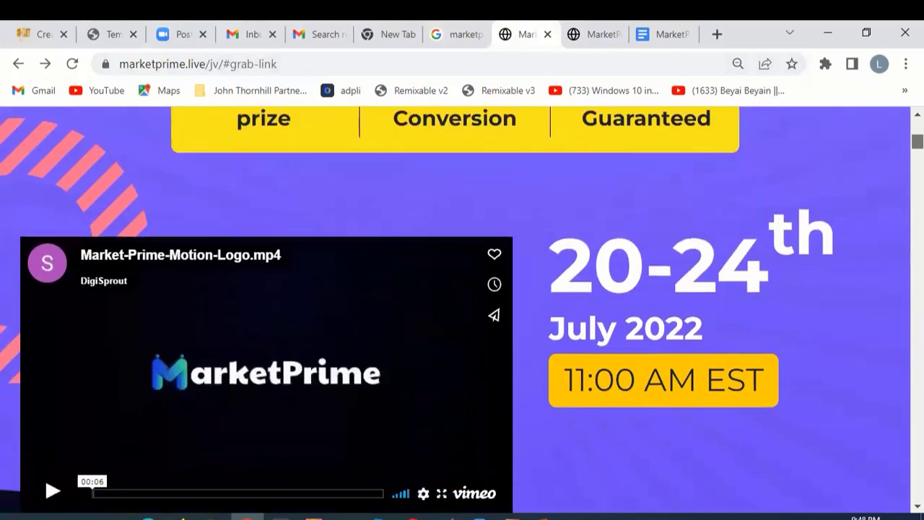
pyautogui.scroll(1, 462, 310)
pyautogui.scroll(-1, 462, 310)
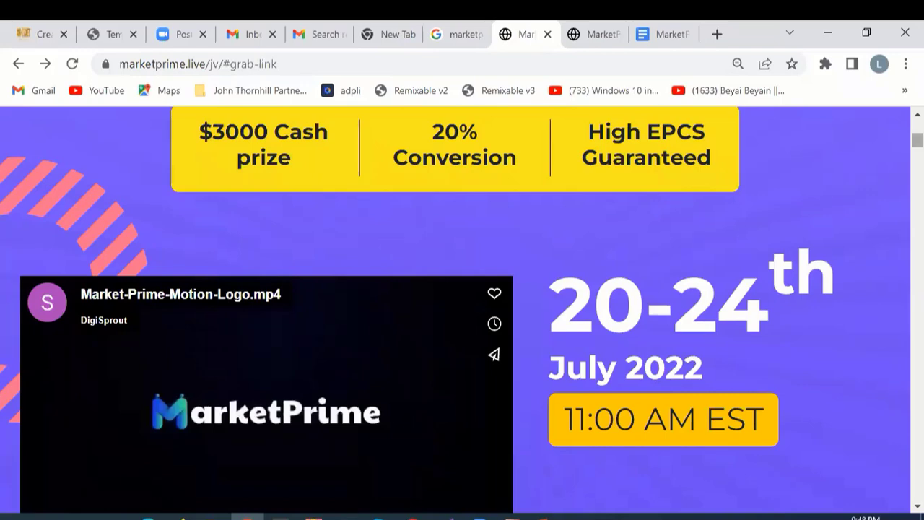
pyautogui.scroll(2, 852, 259)
pyautogui.scroll(2, 462, 309)
pyautogui.scroll(-8, 462, 309)
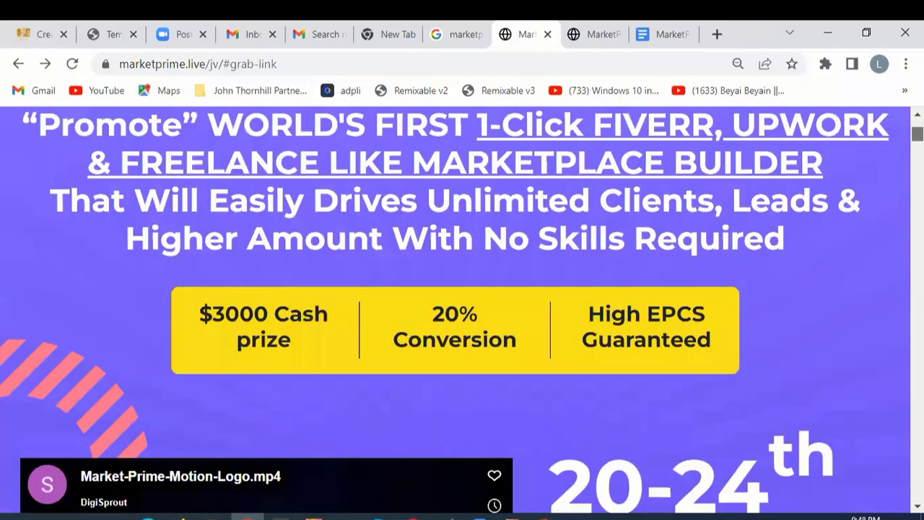
# Step: Review the MarketPrime JV page's prize podium and the section on top JV partners supporting the launch
pyautogui.scroll(-10, 462, 309)
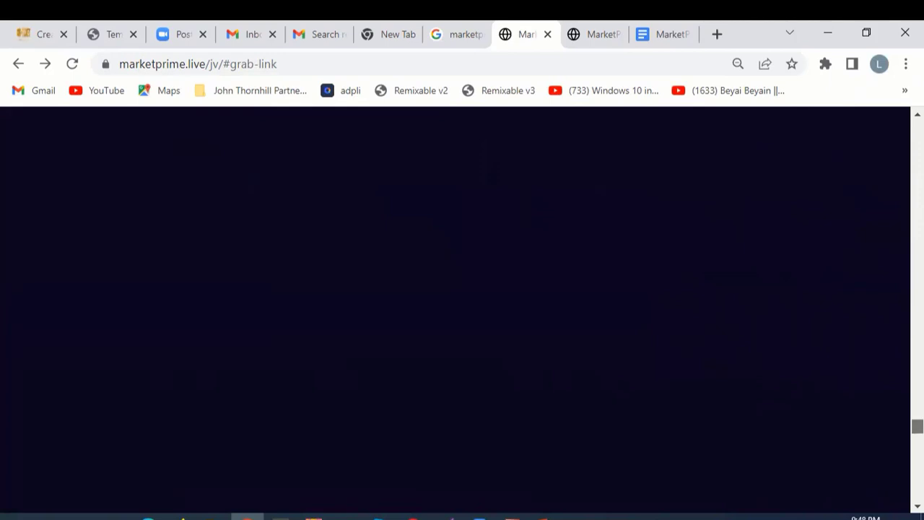
pyautogui.scroll(-2, 462, 309)
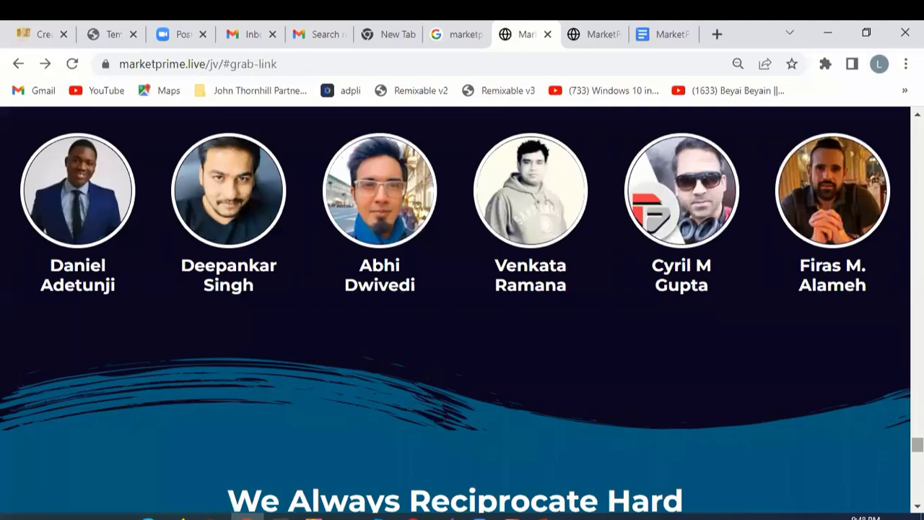
pyautogui.scroll(-15, 462, 309)
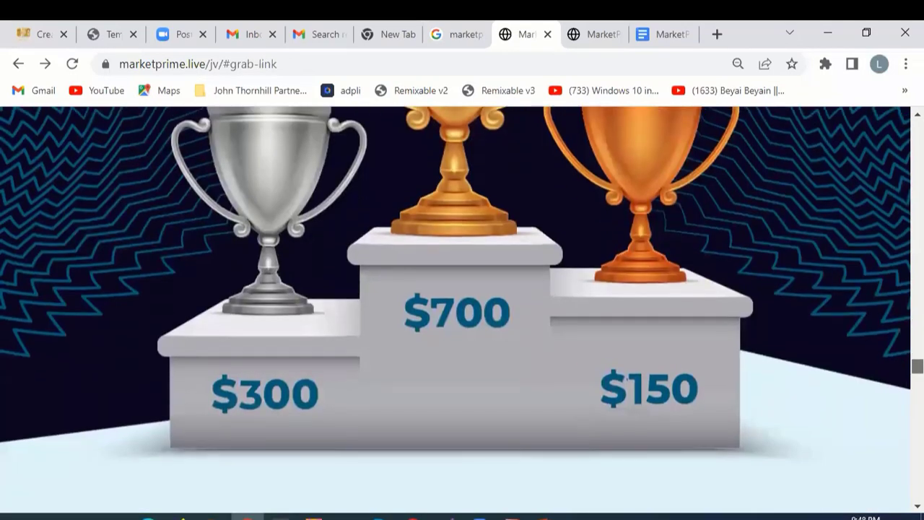
pyautogui.scroll(-10, 462, 309)
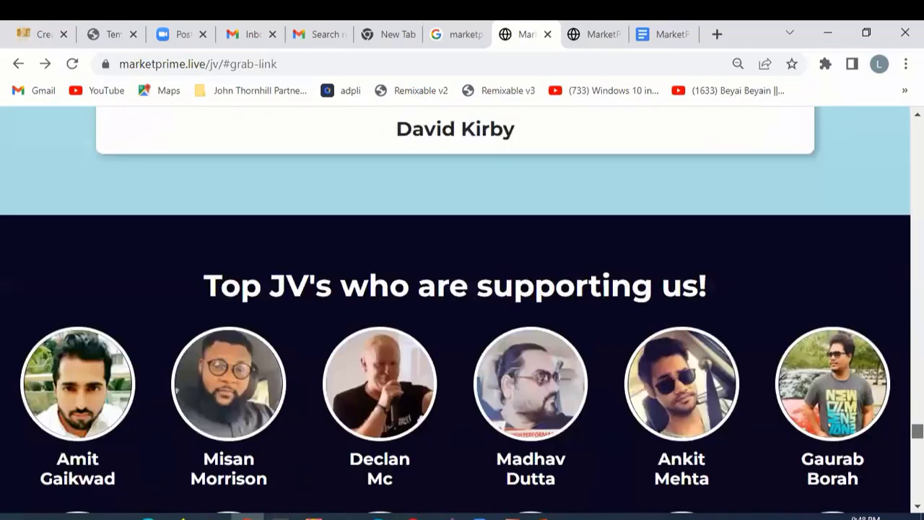
pyautogui.scroll(-3, 462, 309)
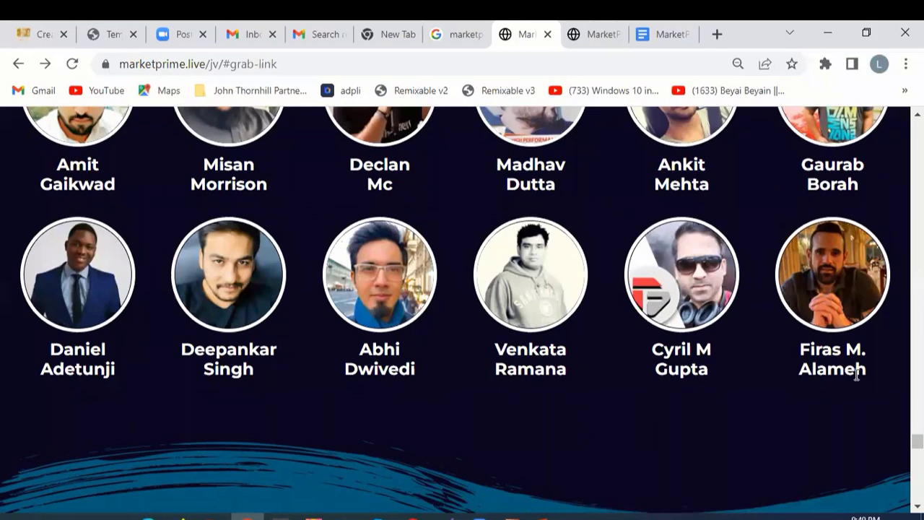
pyautogui.scroll(3, 857, 373)
pyautogui.scroll(-2, 857, 373)
pyautogui.scroll(2, 462, 311)
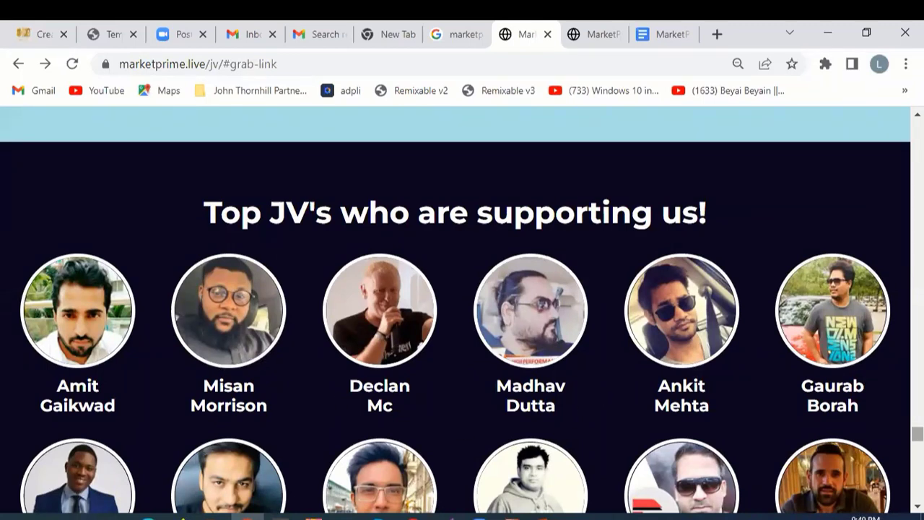
# Step: Finish browsing the MarketPrime JV page, then look over the sales page preview's headline, video and offer section
pyautogui.scroll(15, 462, 310)
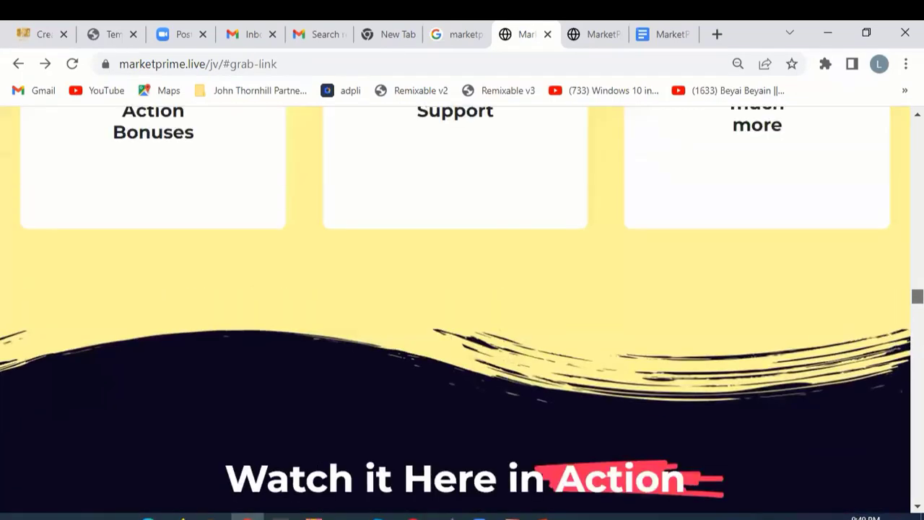
pyautogui.scroll(10, 678, 159)
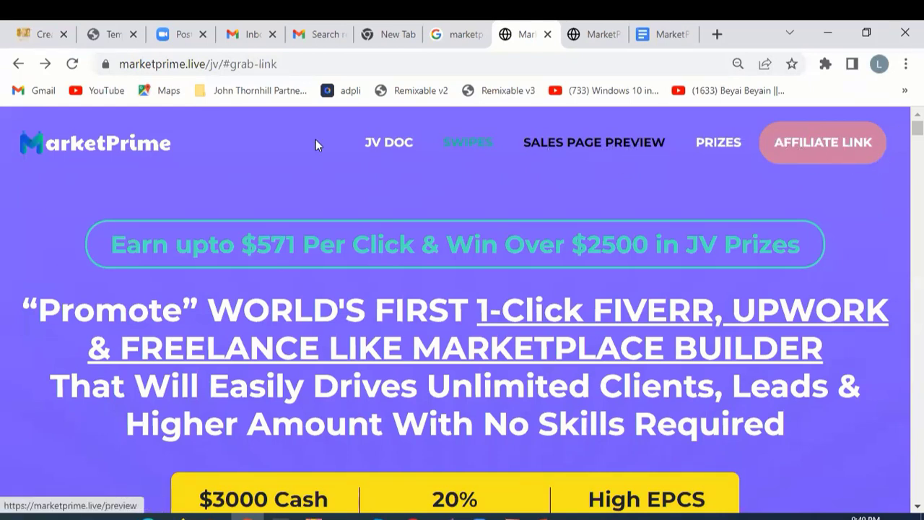
pyautogui.click(610, 34)
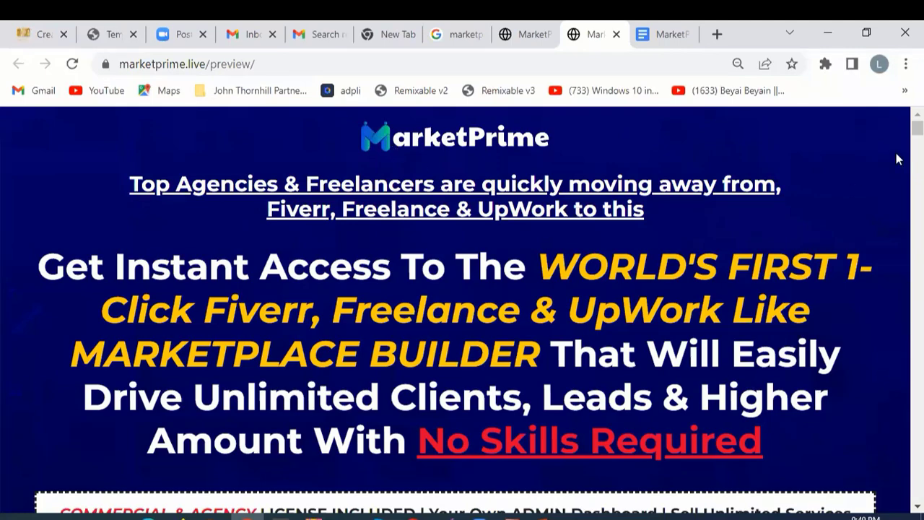
pyautogui.scroll(-4, 917, 129)
pyautogui.scroll(-5, 462, 311)
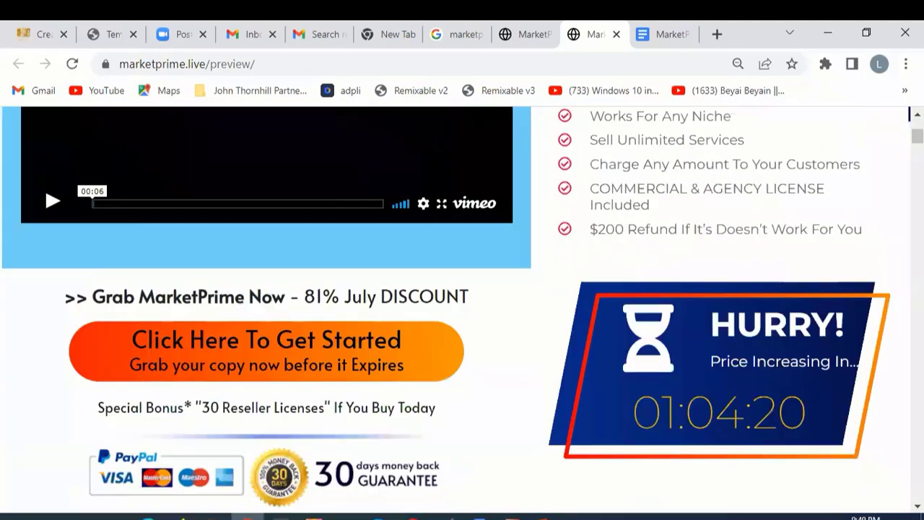
pyautogui.scroll(9, 536, 251)
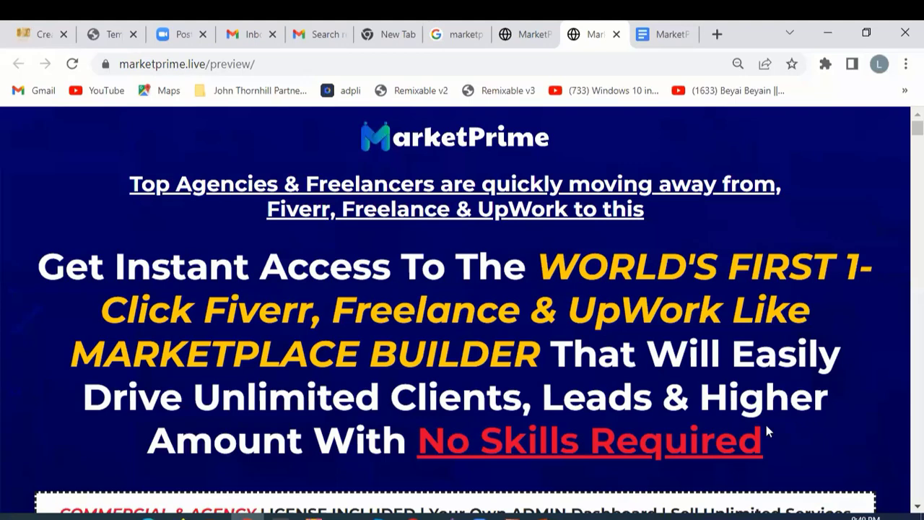
# Step: Switch to the MarketPrime JV Deets document and review its resource links, launch dates and promotional headline
pyautogui.click(669, 34)
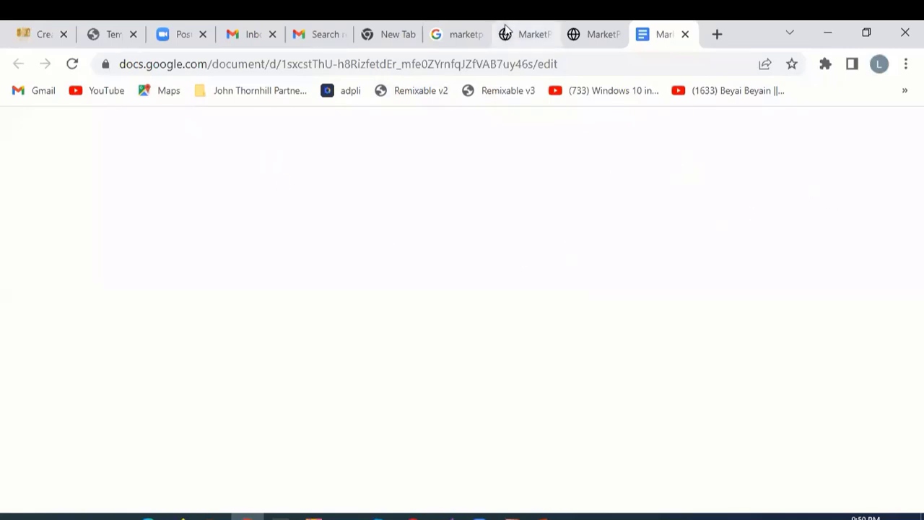
pyautogui.click(532, 34)
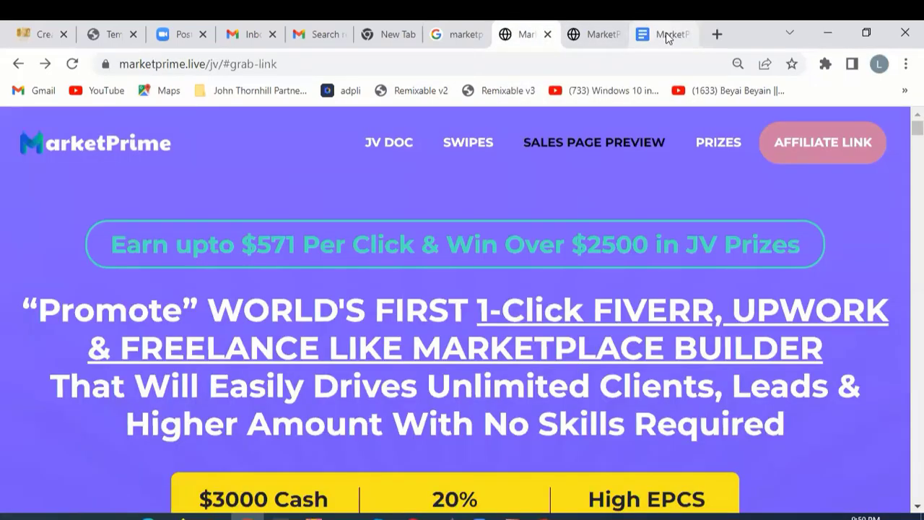
pyautogui.click(666, 34)
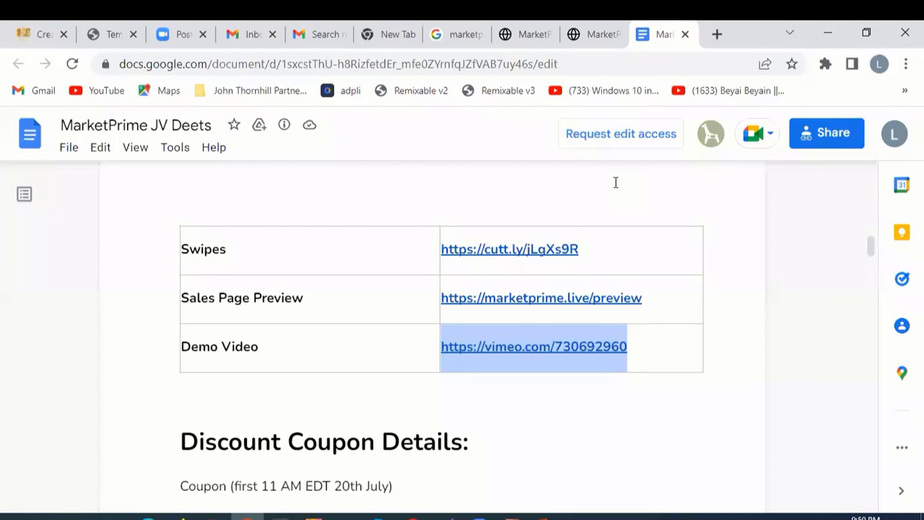
pyautogui.moveTo(870, 241); pyautogui.dragTo(869, 186)
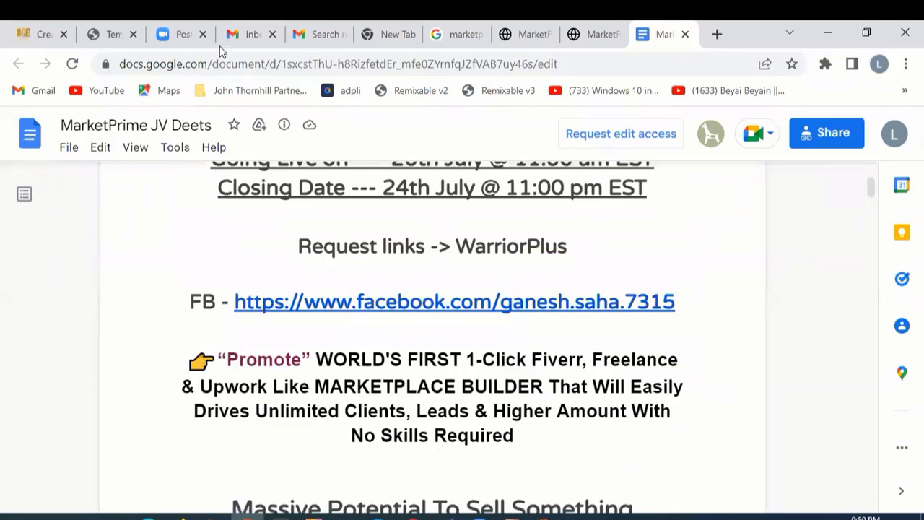
# Step: Close the template preview page, return to the Super Affiliate Builder and examine the list of custom tokens and shortcodes
pyautogui.click(112, 33)
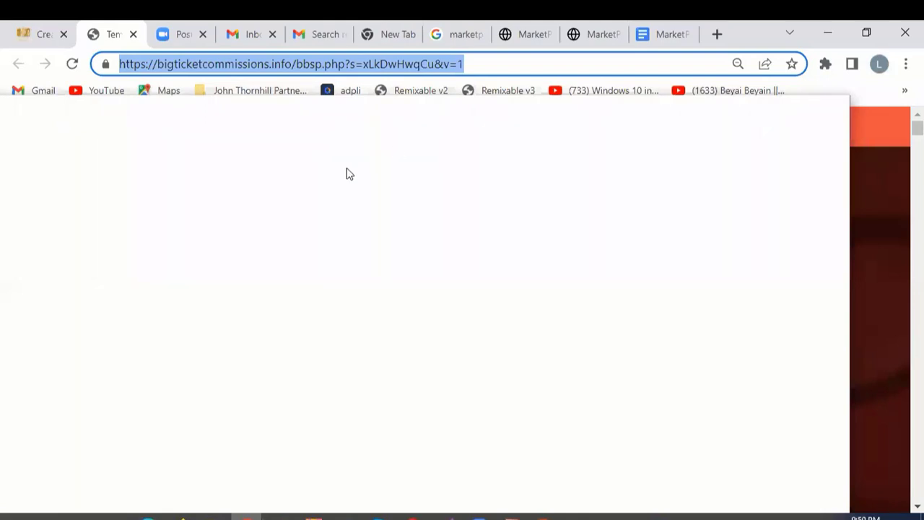
pyautogui.click(42, 32)
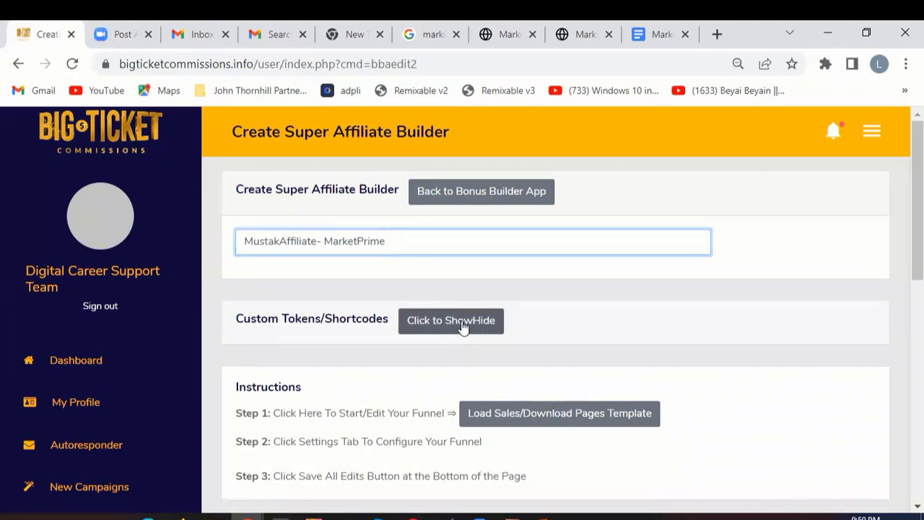
pyautogui.click(462, 326)
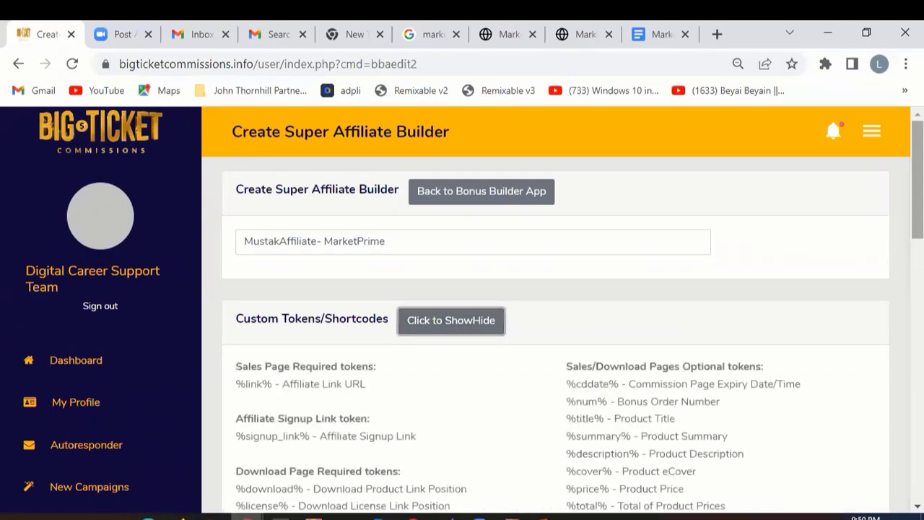
pyautogui.scroll(-3, 556, 318)
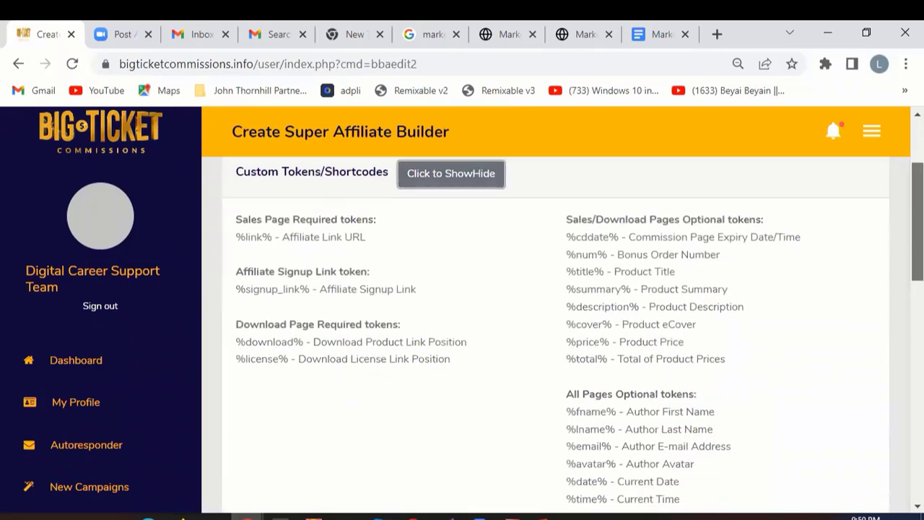
pyautogui.scroll(-1, 556, 318)
pyautogui.scroll(2, 556, 318)
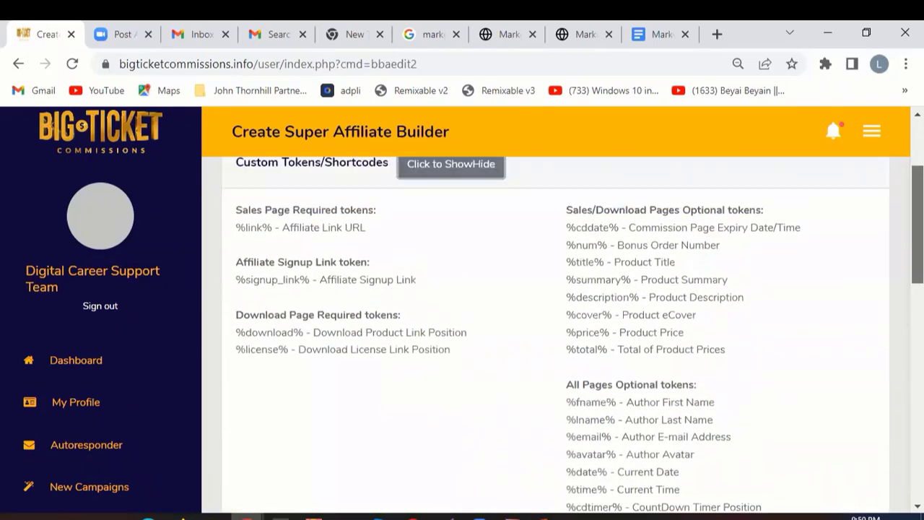
pyautogui.scroll(-1, 556, 332)
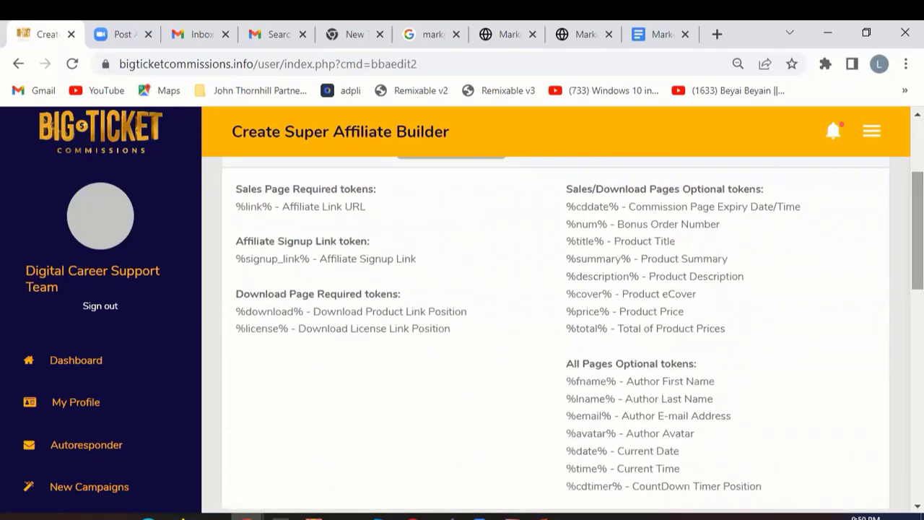
pyautogui.scroll(-3, 556, 332)
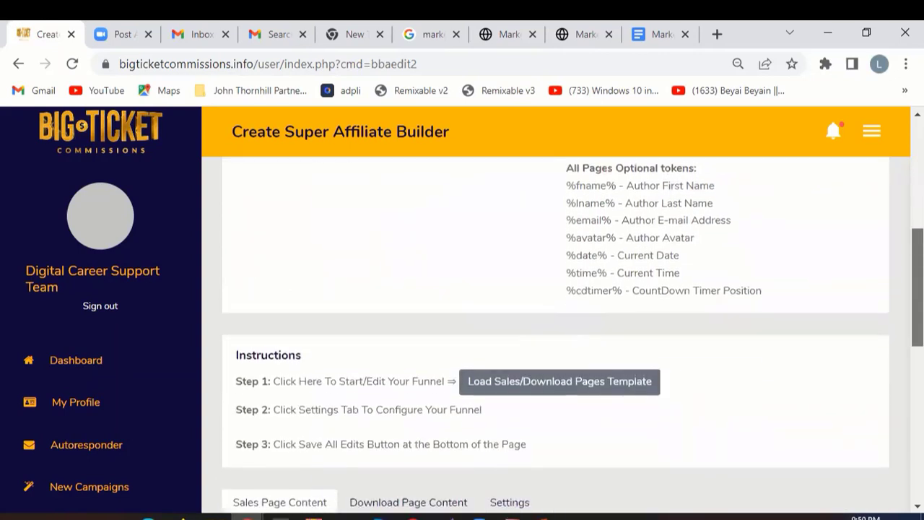
# Step: Load the a-red sales and download pages template into the new bonus page and check the sales page content
pyautogui.scroll(-2, 570, 278)
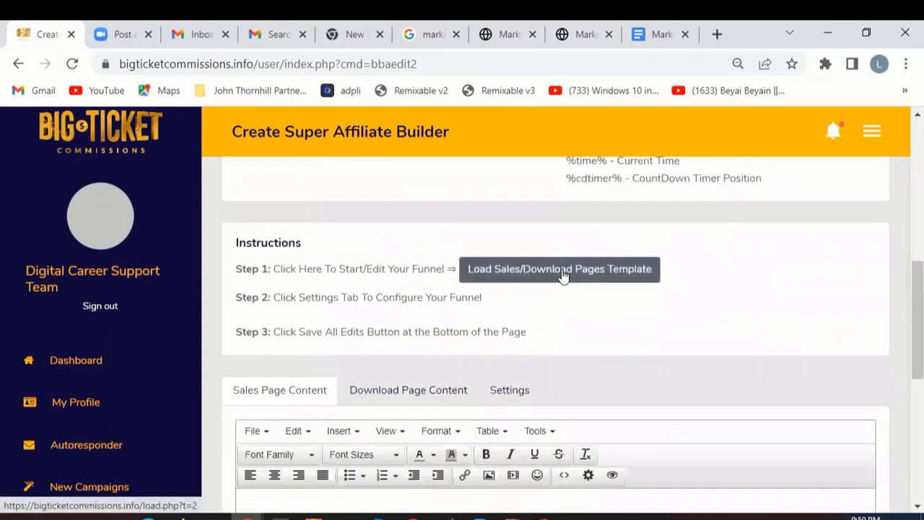
pyautogui.moveTo(917, 320)
pyautogui.mouseDown()
pyautogui.moveTo(917, 412)
pyautogui.moveTo(917, 329)
pyautogui.mouseUp()
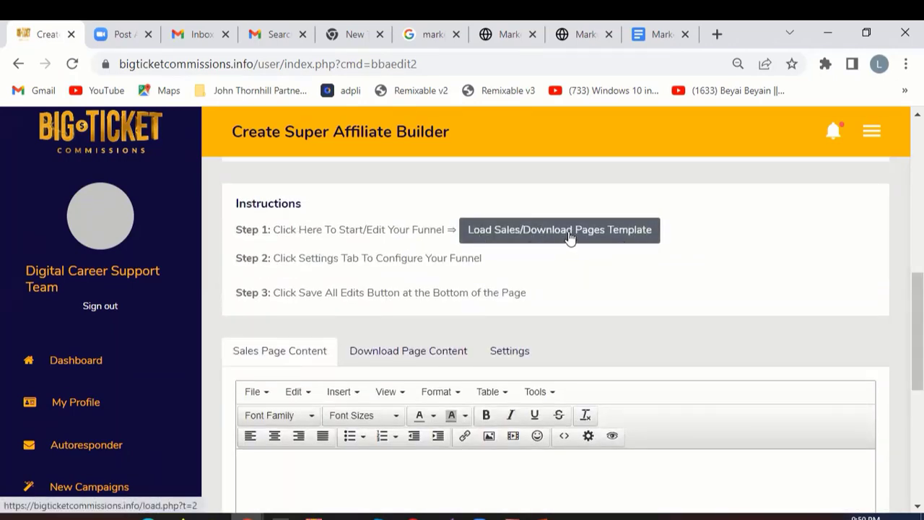
pyautogui.click(569, 235)
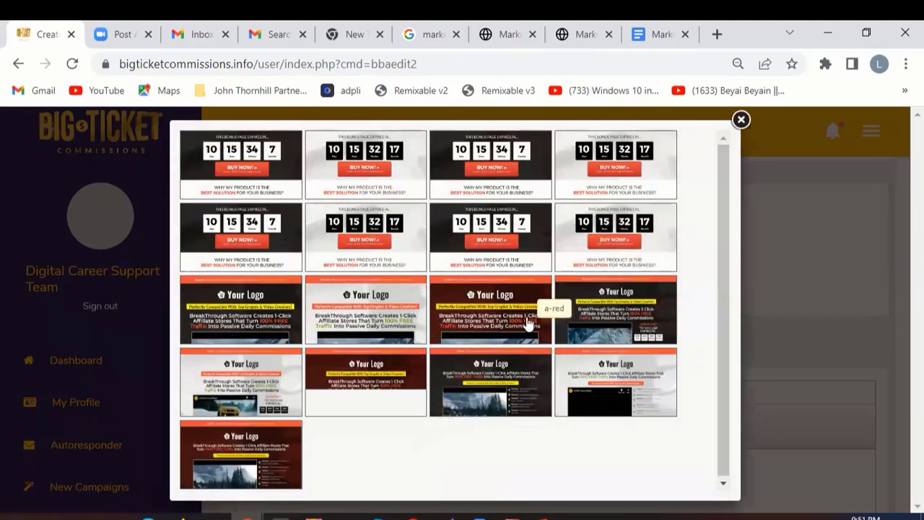
pyautogui.click(490, 316)
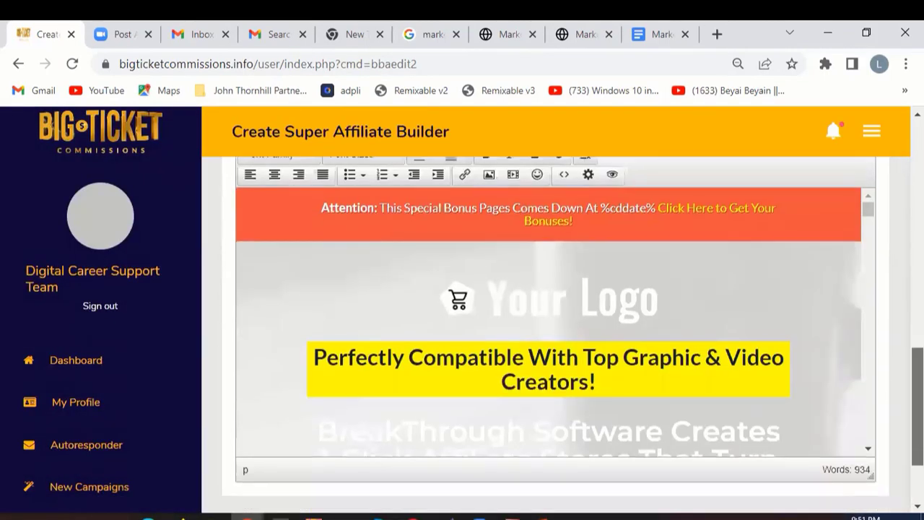
pyautogui.scroll(-2, 883, 152)
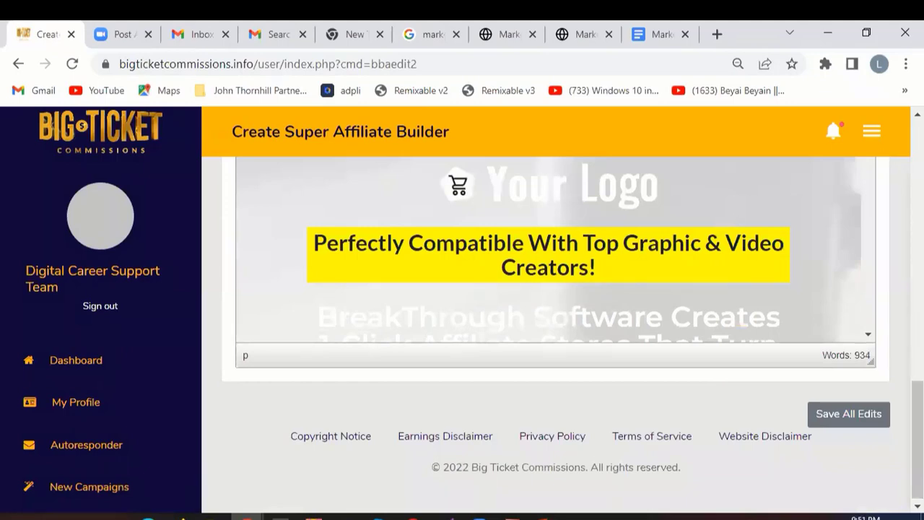
pyautogui.scroll(3, 556, 332)
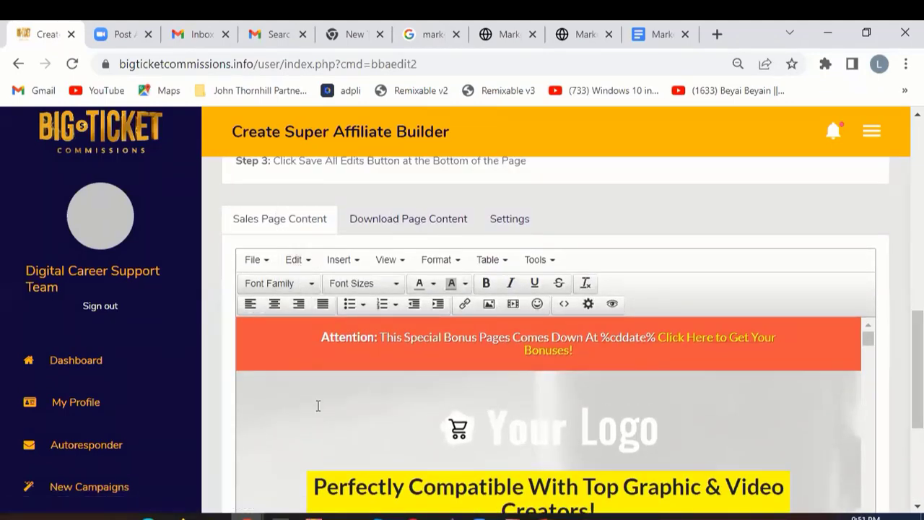
# Step: Review the template's download page content, from the thank-you header down to the bonus tokens and copyright line
pyautogui.click(408, 222)
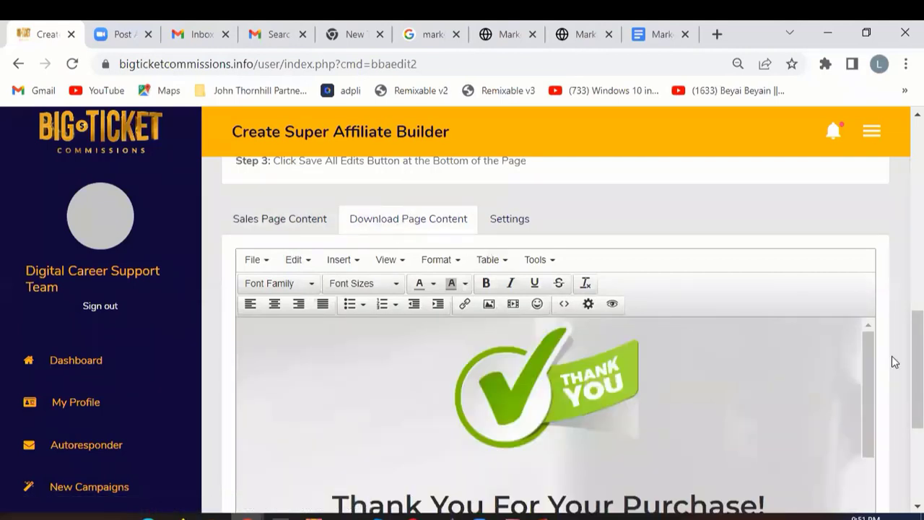
pyautogui.moveTo(870, 356); pyautogui.dragTo(863, 498)
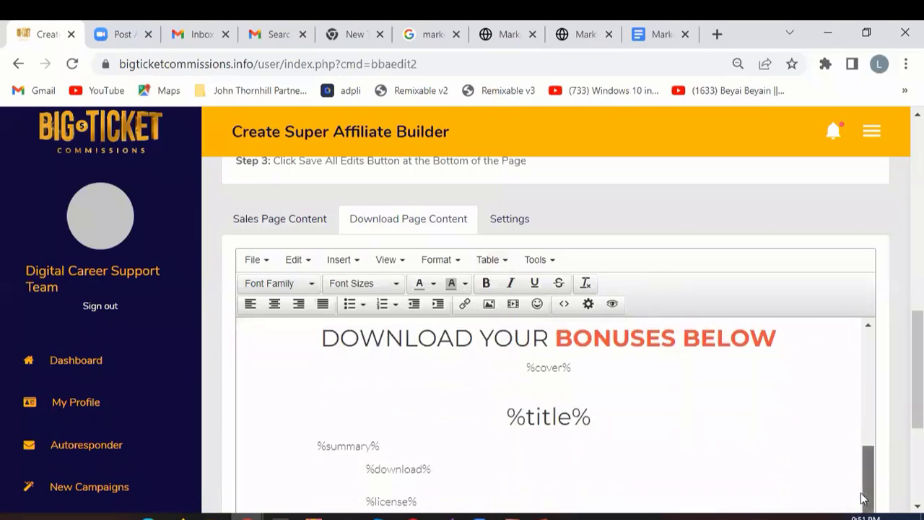
pyautogui.scroll(-3, 863, 498)
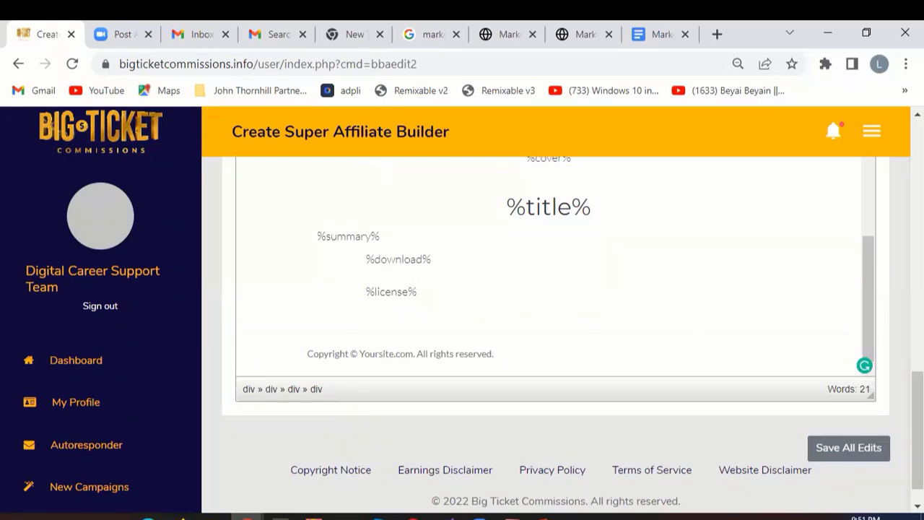
pyautogui.scroll(3, 514, 201)
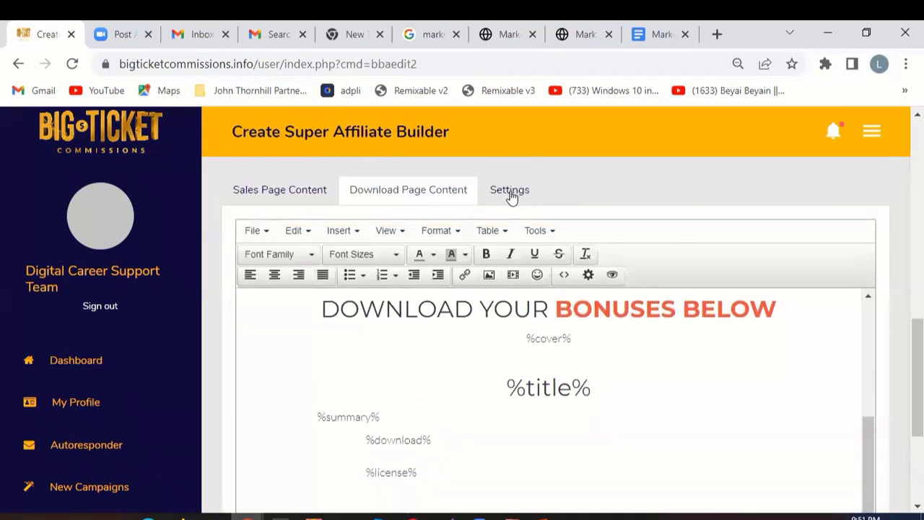
# Step: Show the funnel settings and examine the Affiliate Link URL field and its saved suggestions without filling it in
pyautogui.click(509, 190)
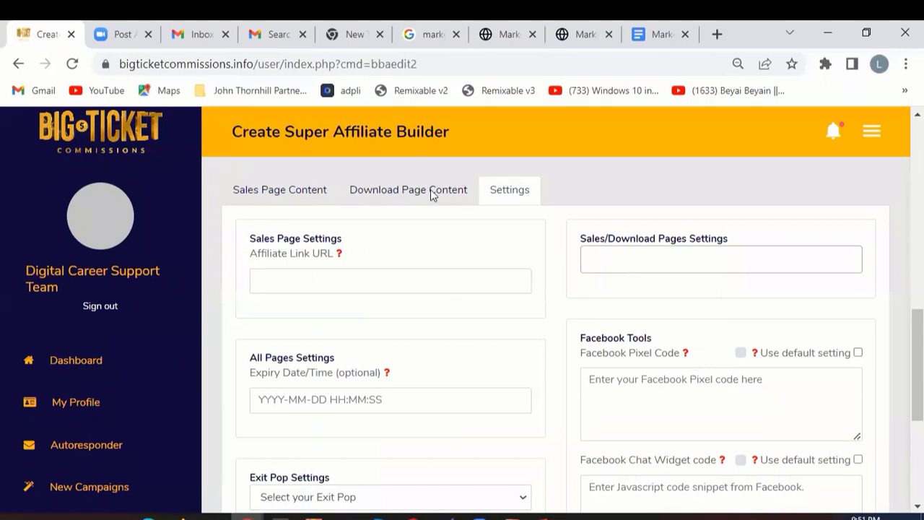
pyautogui.moveTo(917, 366); pyautogui.dragTo(917, 338)
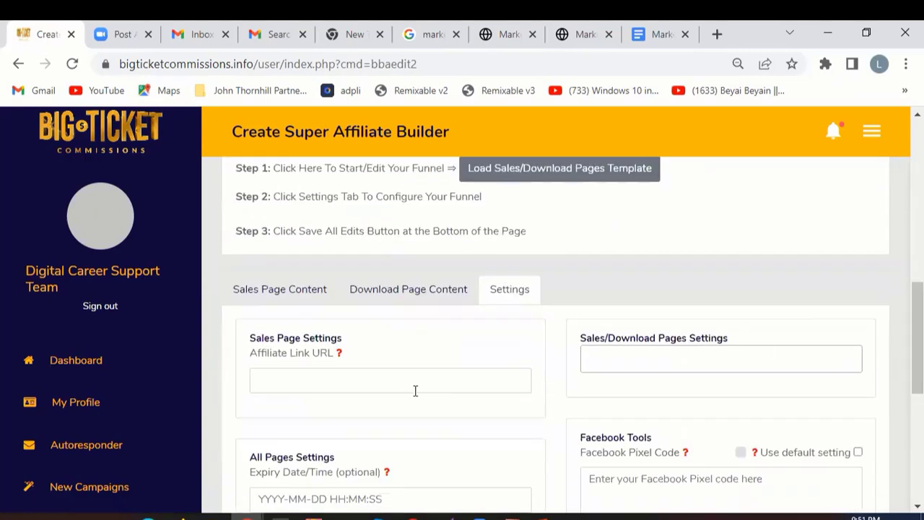
pyautogui.click(306, 378)
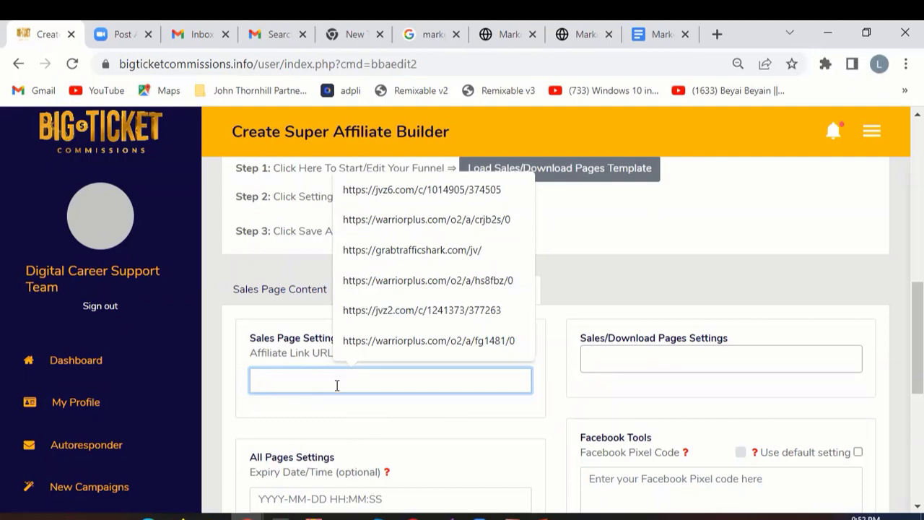
pyautogui.click(671, 224)
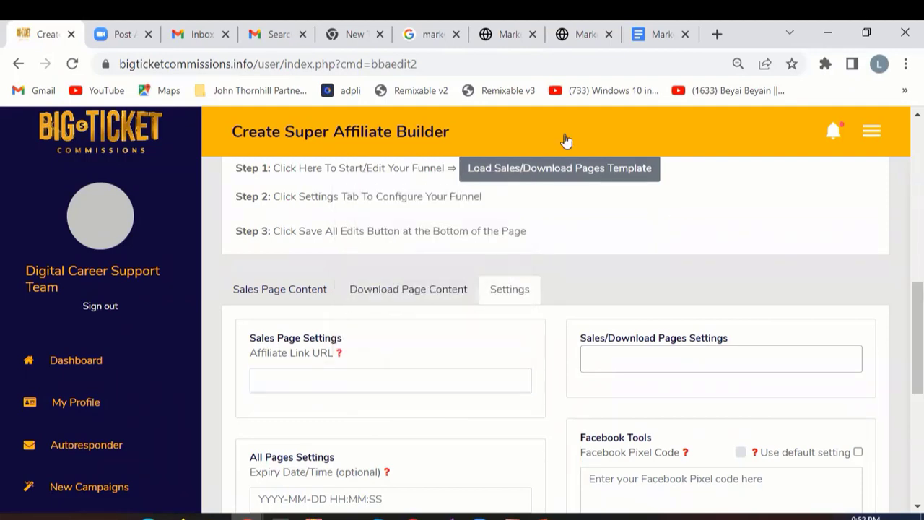
# Step: Open the MarketPrime JV page's affiliate link section in a separate tab and look over the link request area
pyautogui.click(580, 33)
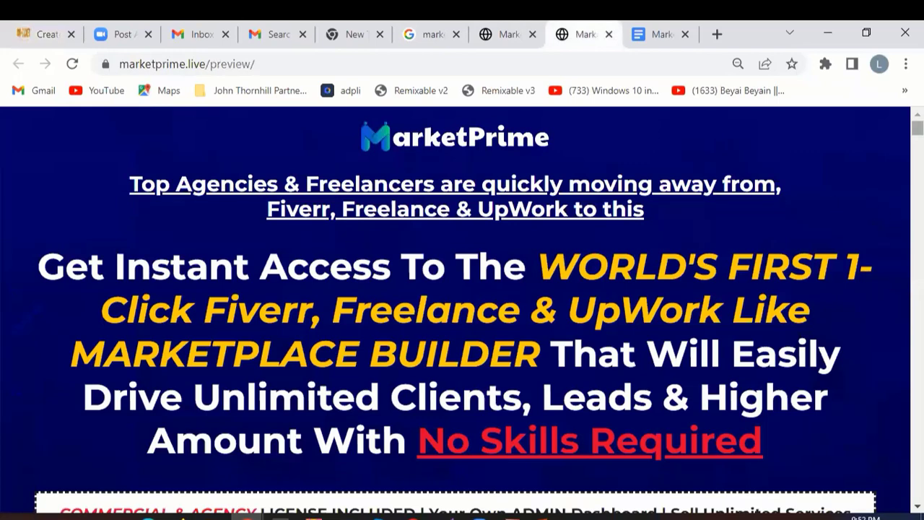
pyautogui.click(517, 33)
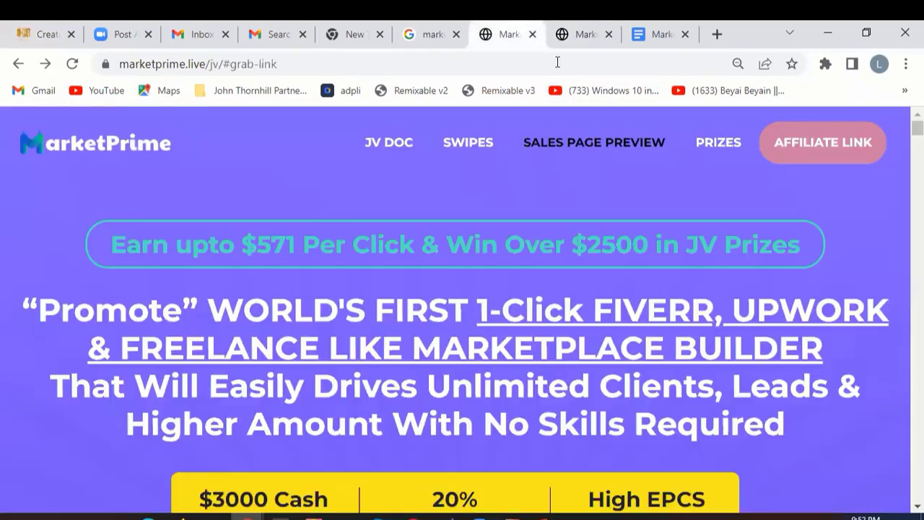
pyautogui.rightClick(815, 144)
pyautogui.click(803, 153)
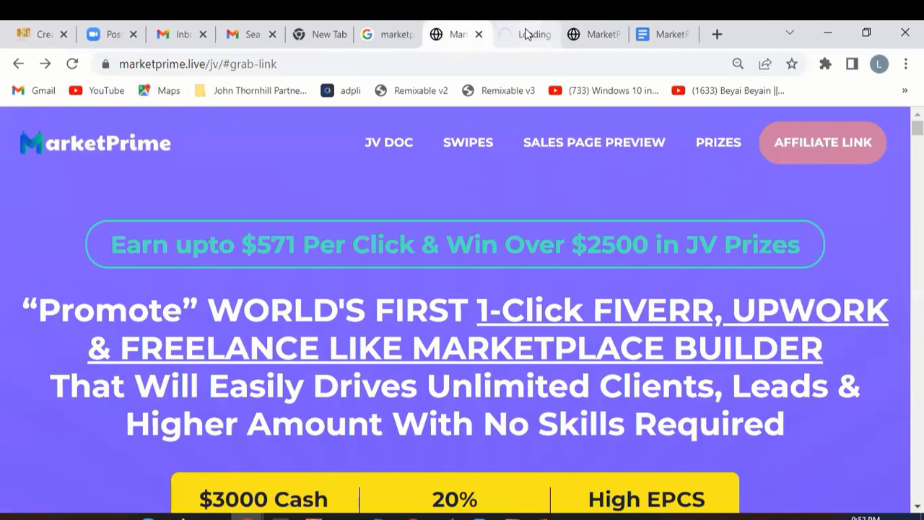
pyautogui.click(527, 34)
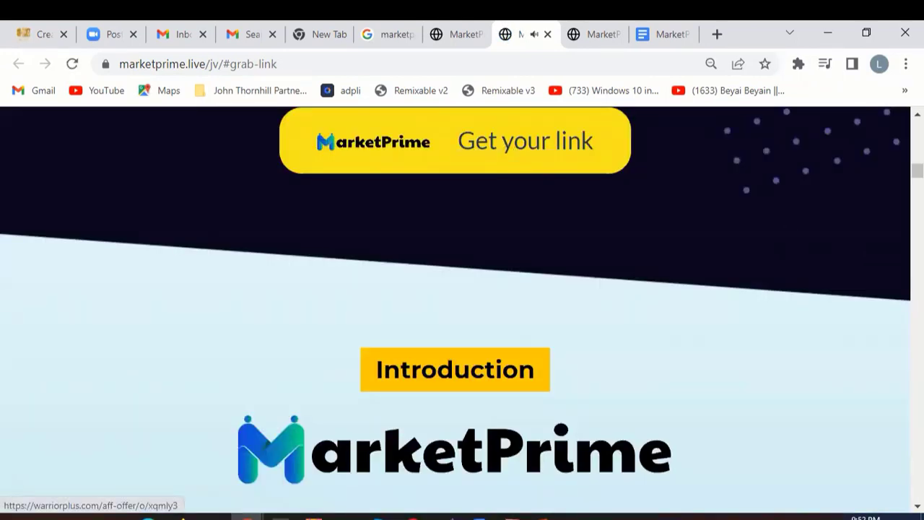
pyautogui.scroll(6, 505, 150)
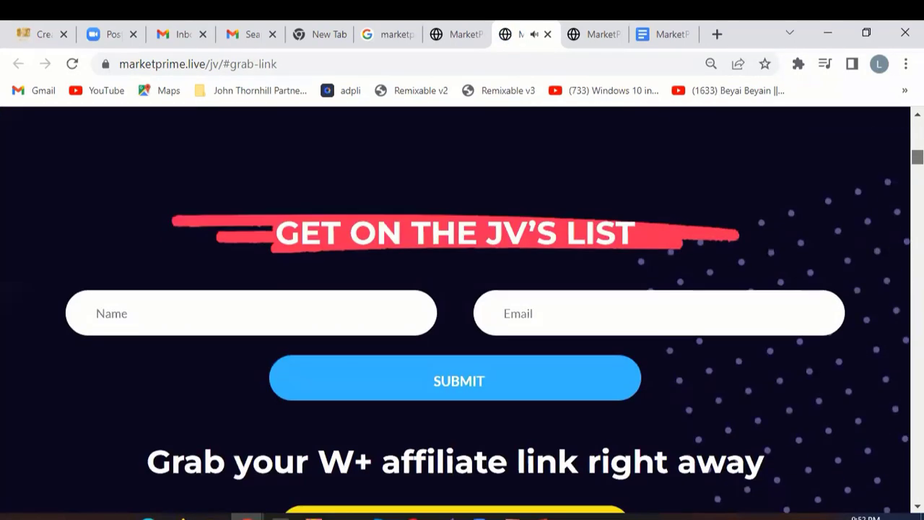
# Step: Request the MarketPrime affiliate link from the JV page and copy the link shown on its WarriorPlus offer page
pyautogui.scroll(5, 321, 359)
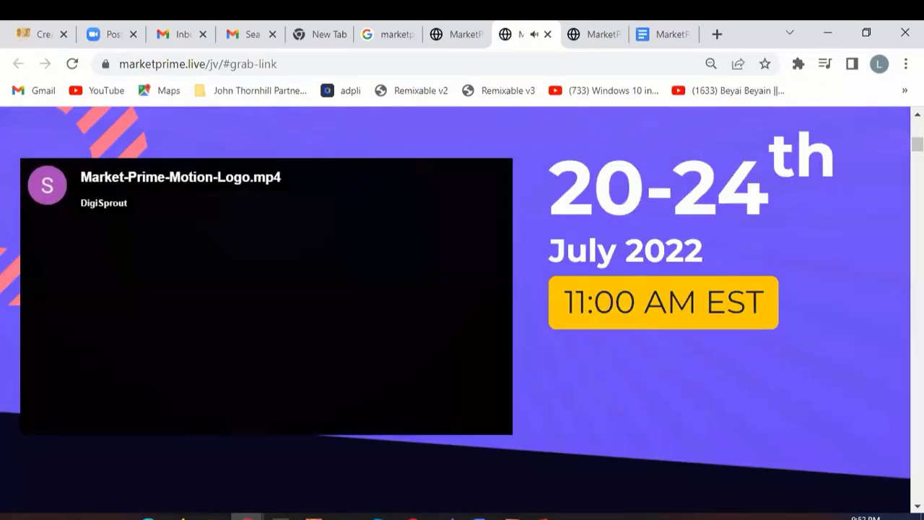
pyautogui.scroll(-6, 699, 206)
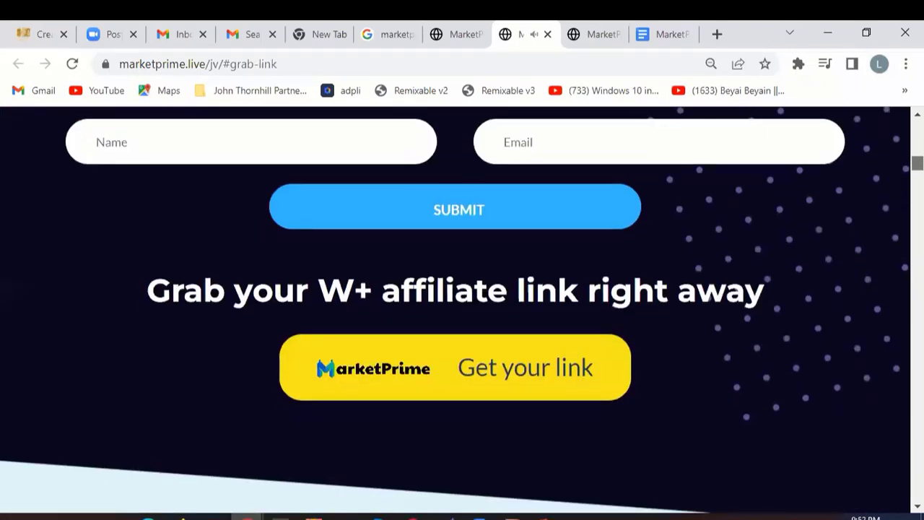
pyautogui.click(498, 376)
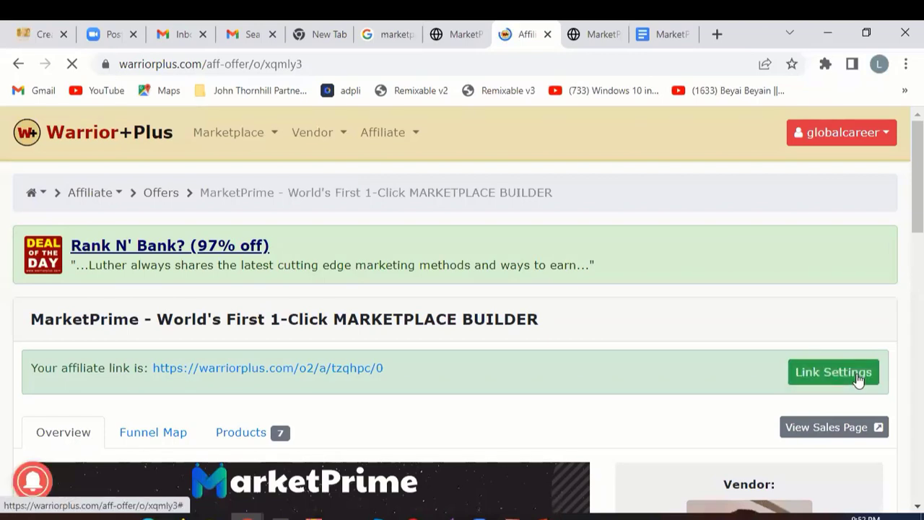
pyautogui.rightClick(343, 372)
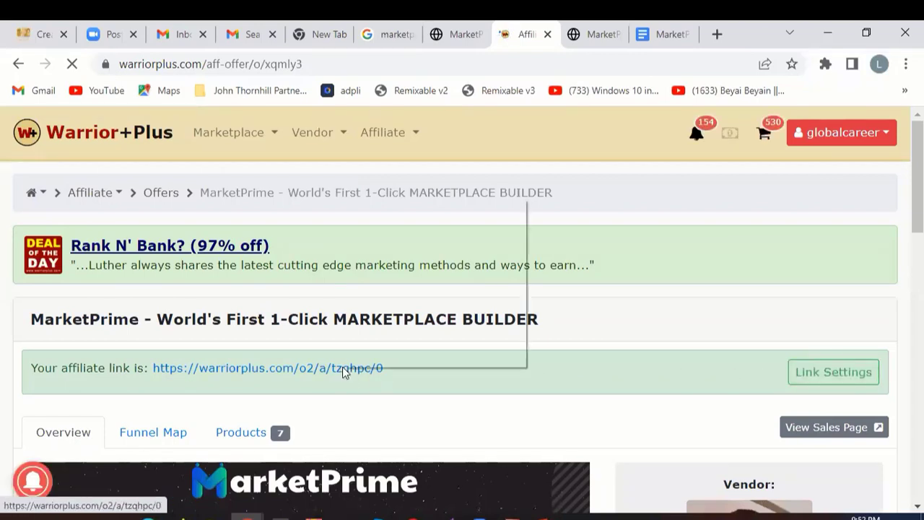
pyautogui.click(404, 303)
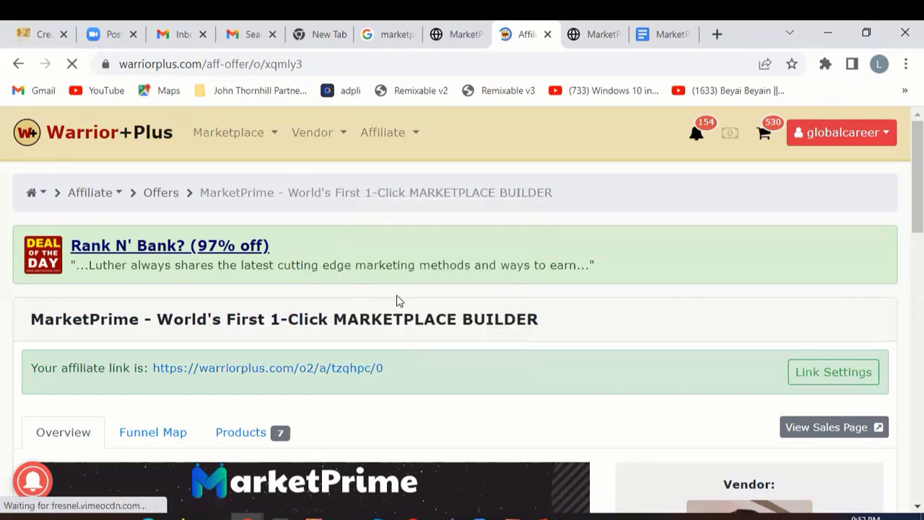
pyautogui.click(42, 33)
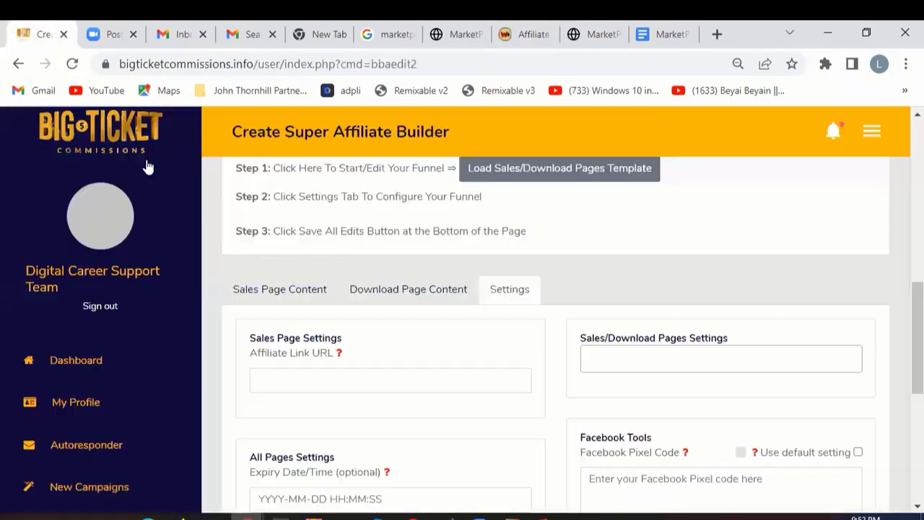
pyautogui.click(325, 375)
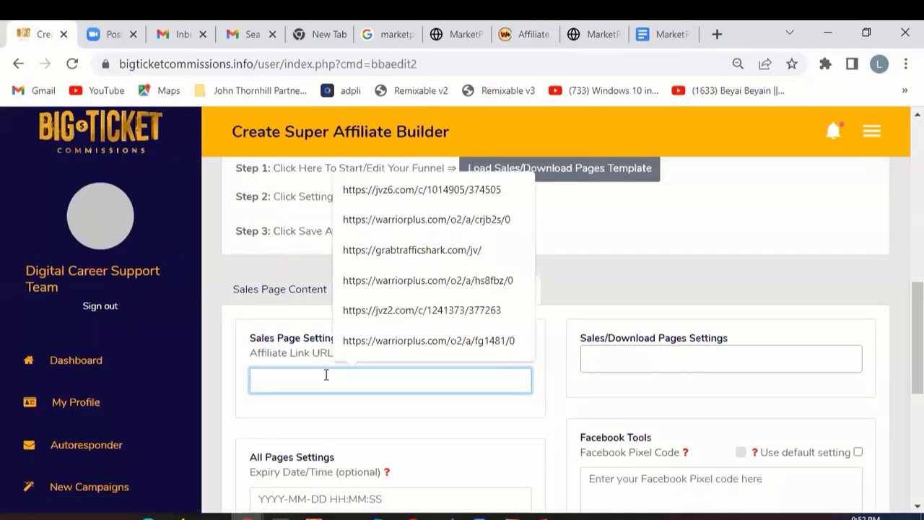
pyautogui.hotkey('ctrl', 'v')
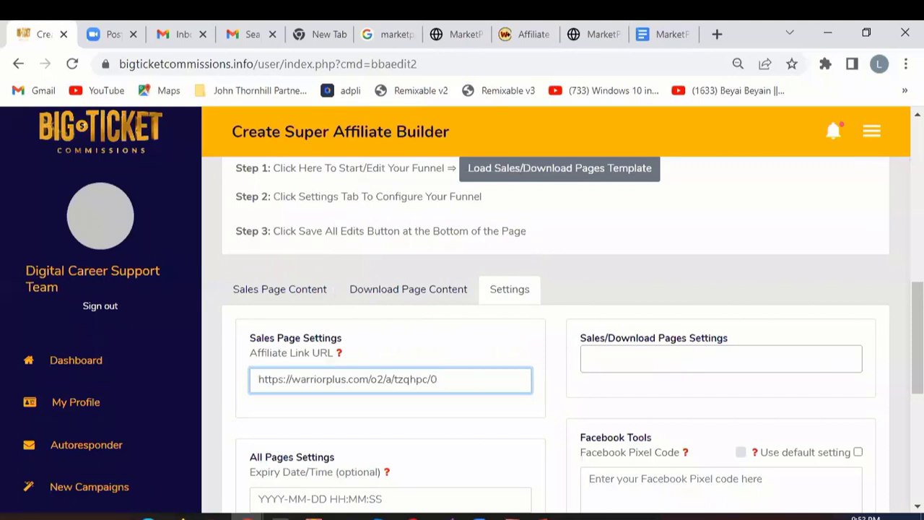
pyautogui.scroll(-2, 413, 394)
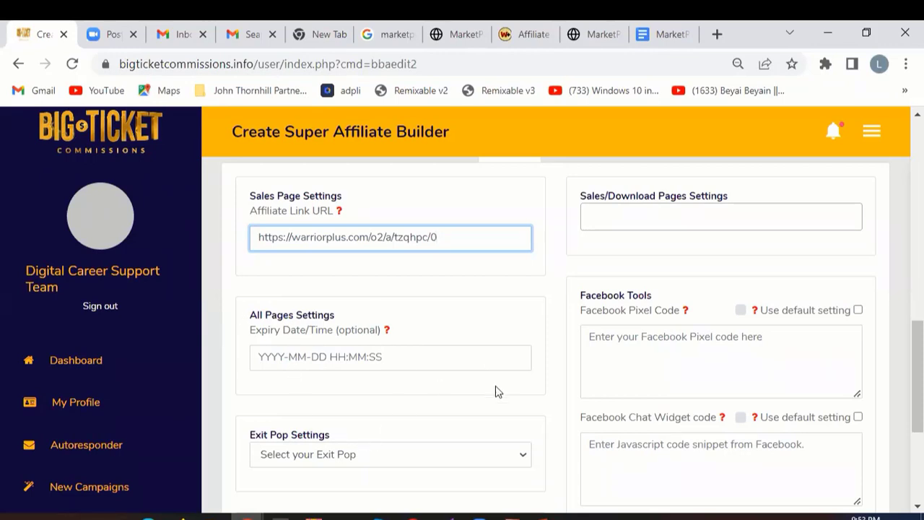
pyautogui.click(400, 356)
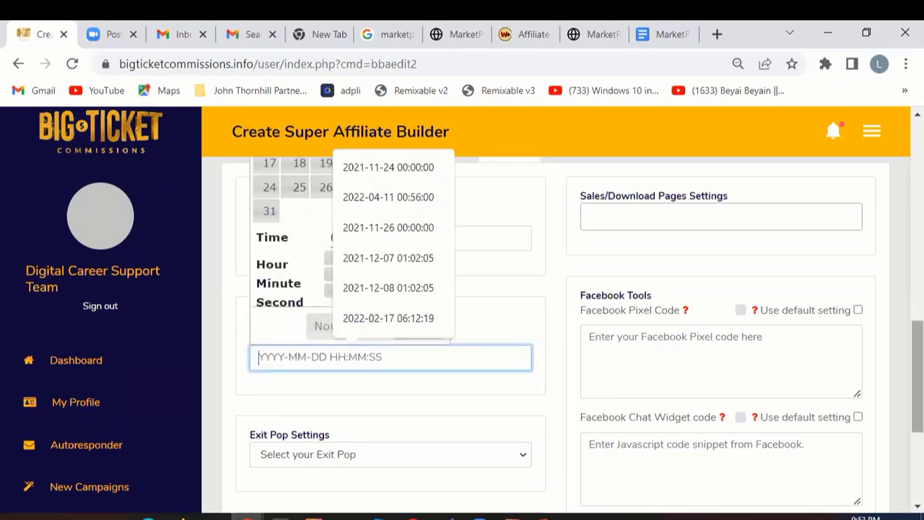
pyautogui.scroll(2, 422, 483)
pyautogui.click(391, 444)
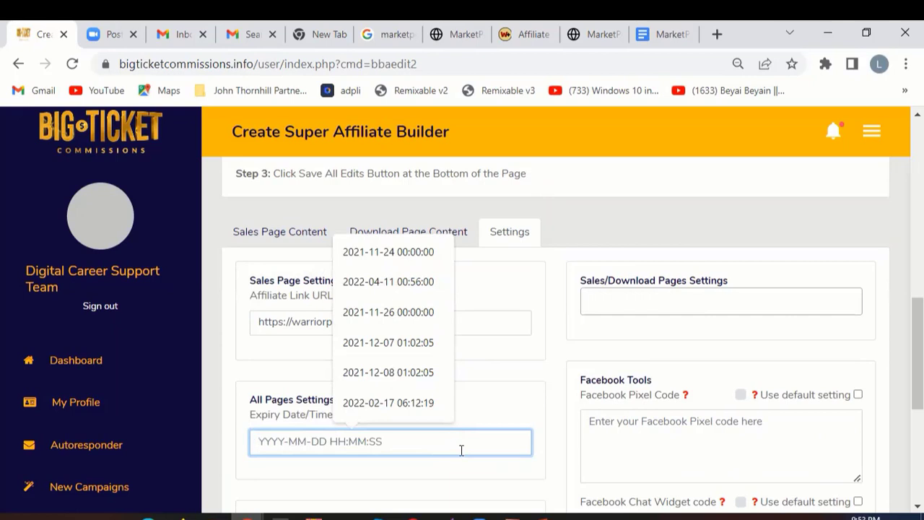
pyautogui.click(375, 251)
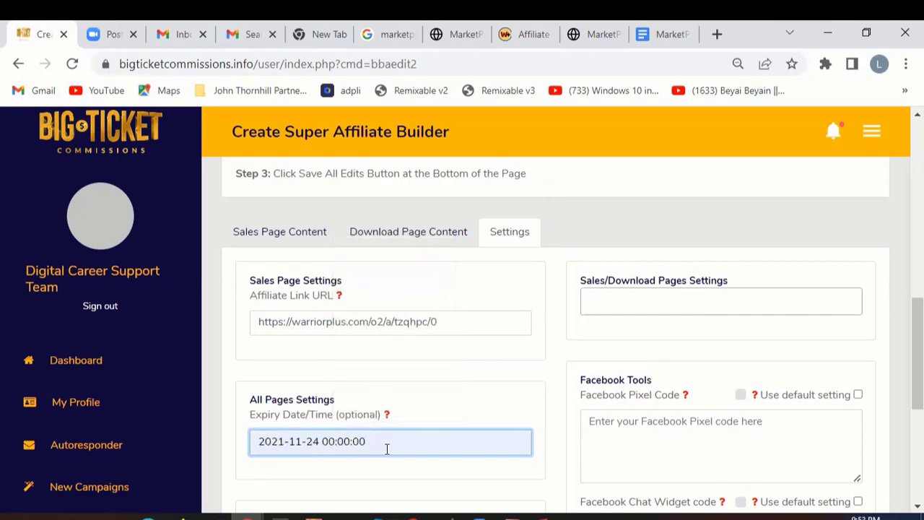
pyautogui.click(285, 443)
pyautogui.press('BackSpace')
pyautogui.write('2')
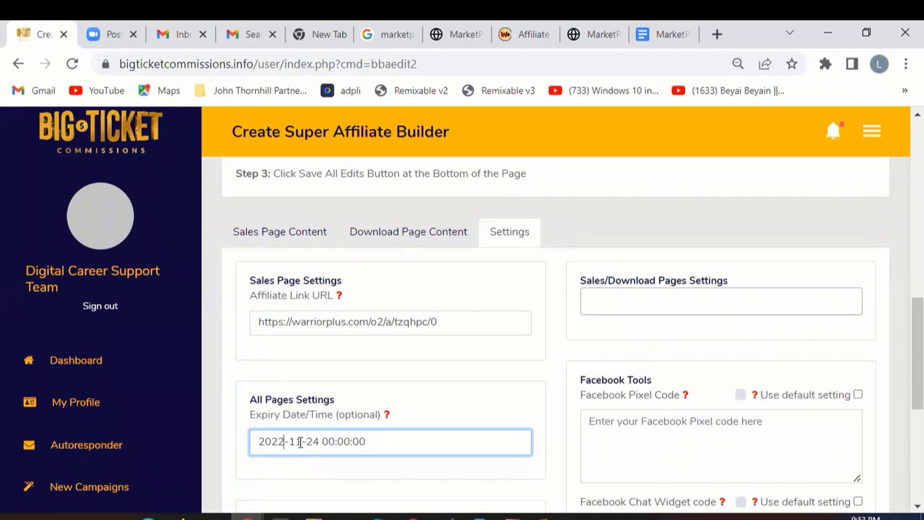
pyautogui.press('BackSpace')
pyautogui.press('BackSpace')
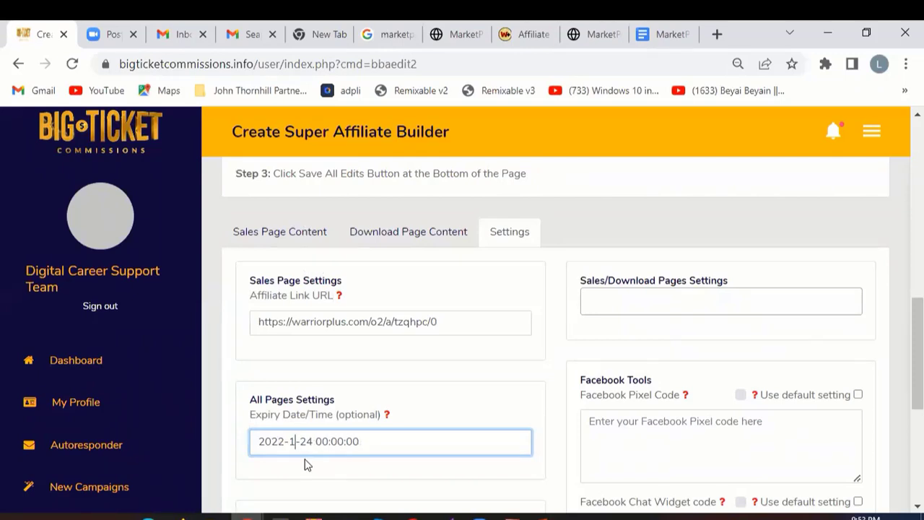
pyautogui.write('07')
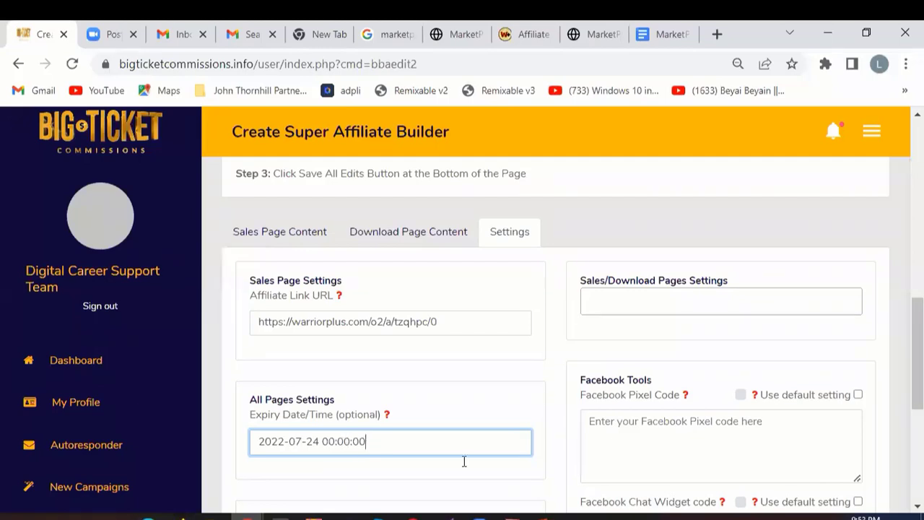
# Step: Look over the remaining funnel settings and show the list of available bonuses under Sales/Download Pages Settings
pyautogui.scroll(-2, 447, 397)
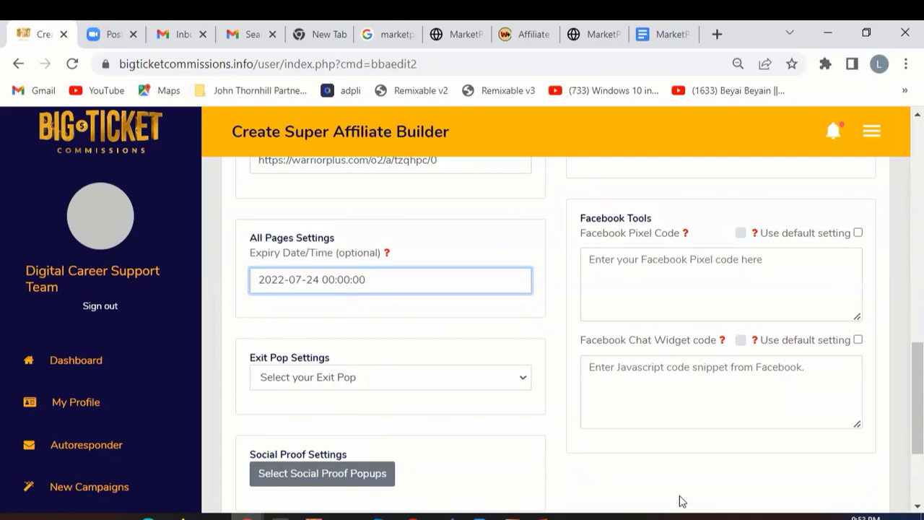
pyautogui.scroll(-2, 556, 332)
pyautogui.scroll(4, 556, 332)
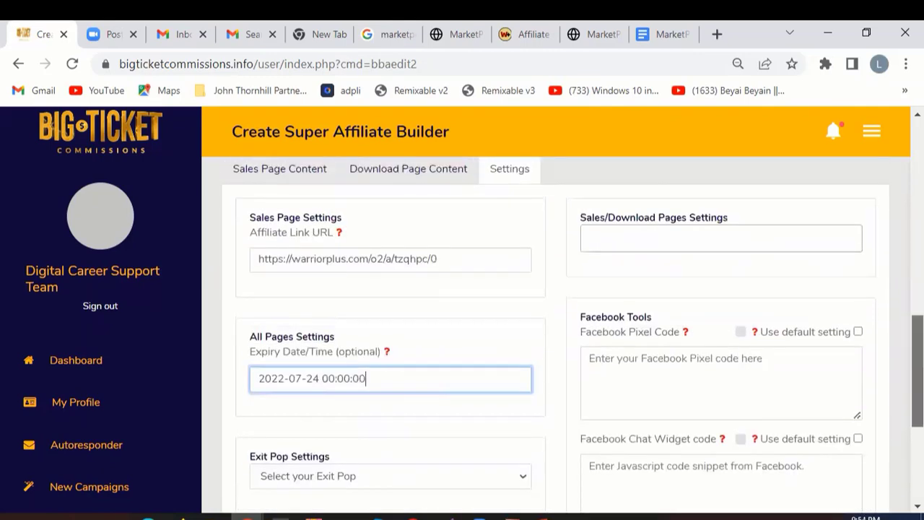
pyautogui.scroll(-1, 684, 409)
pyautogui.click(633, 399)
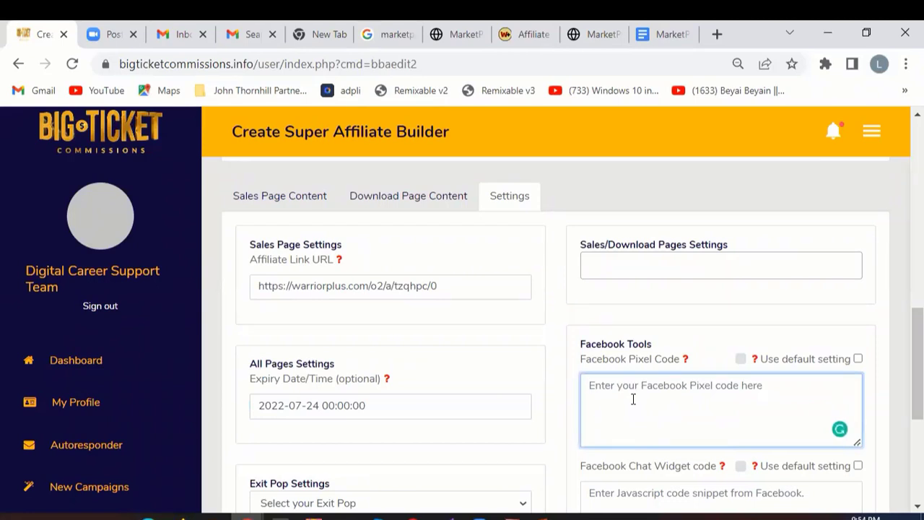
pyautogui.click(647, 265)
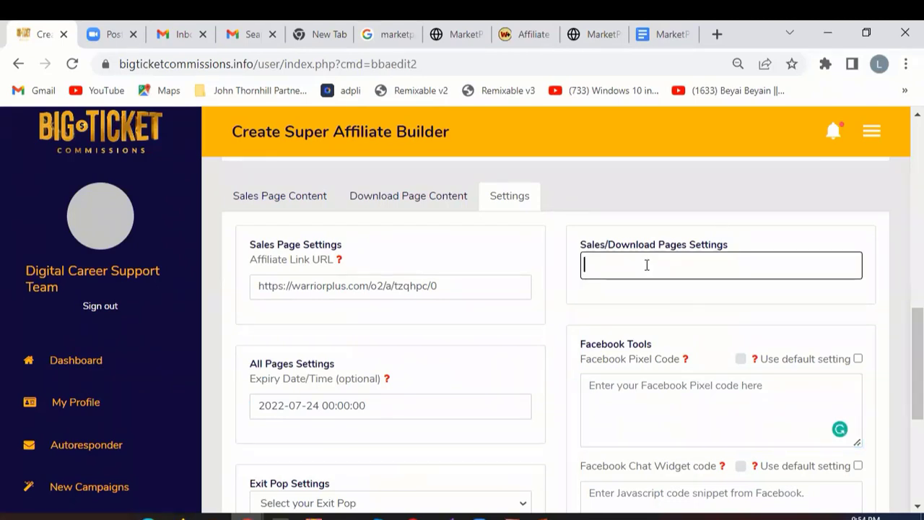
pyautogui.click(658, 264)
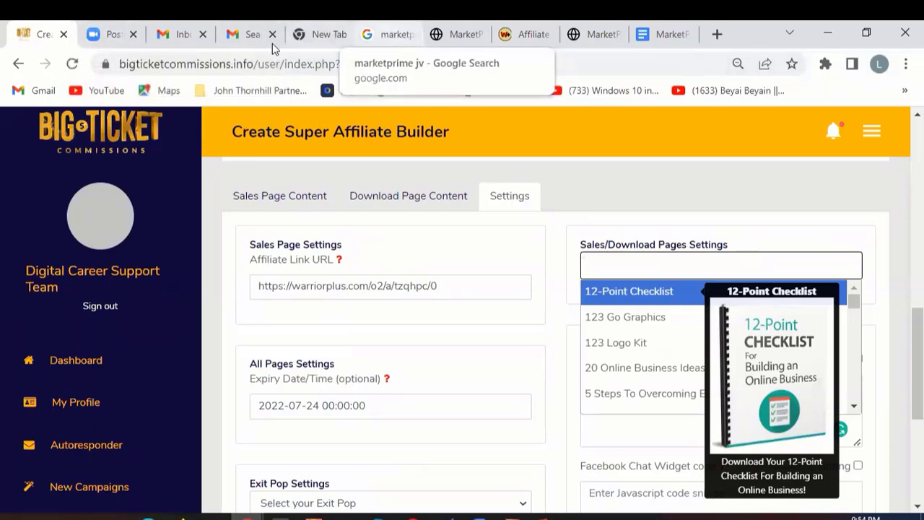
# Step: Find the separate browser window with the a-red template preview and bring it to the front
pyautogui.click(251, 34)
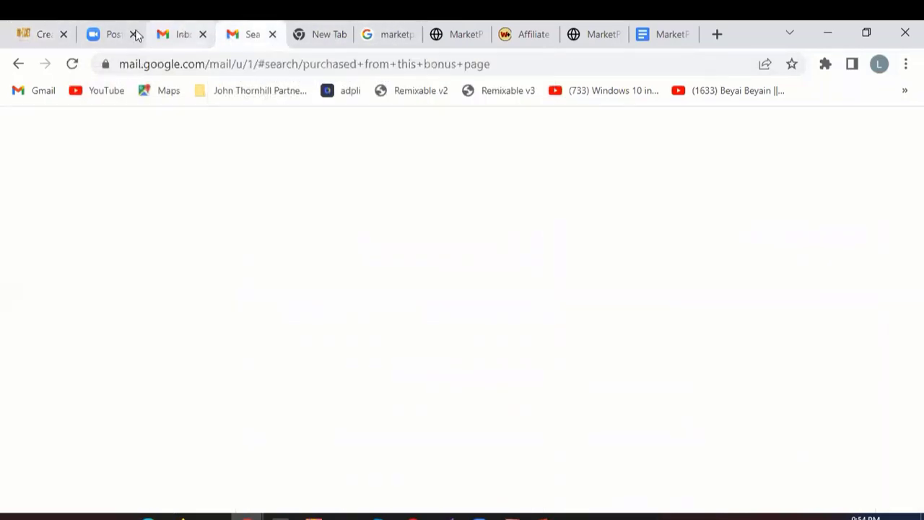
pyautogui.click(180, 33)
pyautogui.click(98, 31)
pyautogui.click(40, 28)
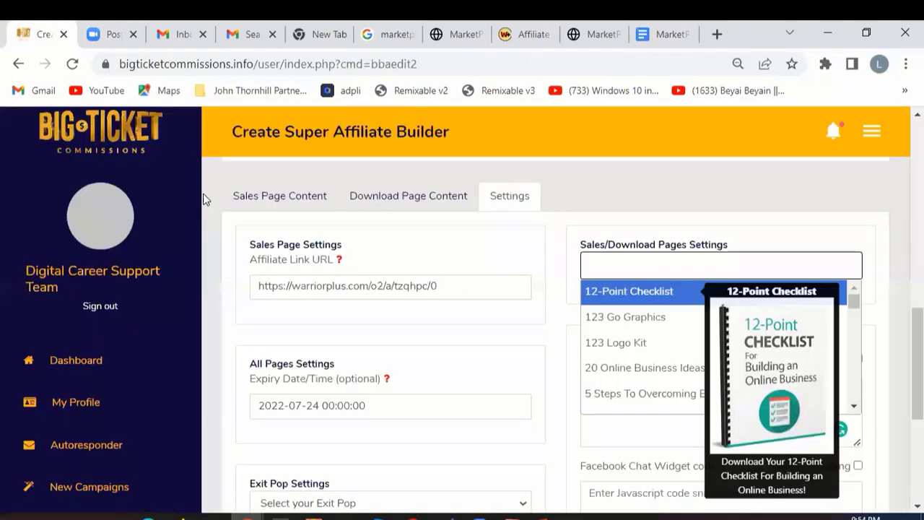
pyautogui.click(247, 517)
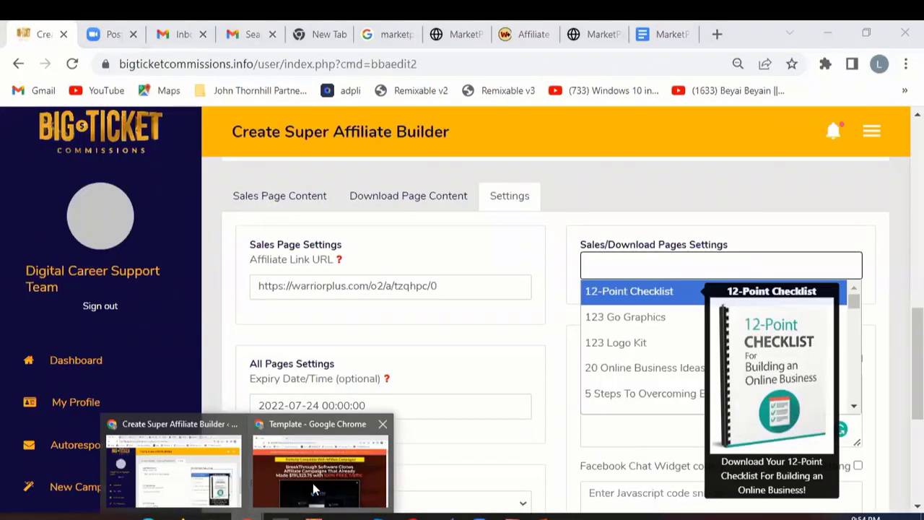
pyautogui.click(314, 489)
pyautogui.click(795, 110)
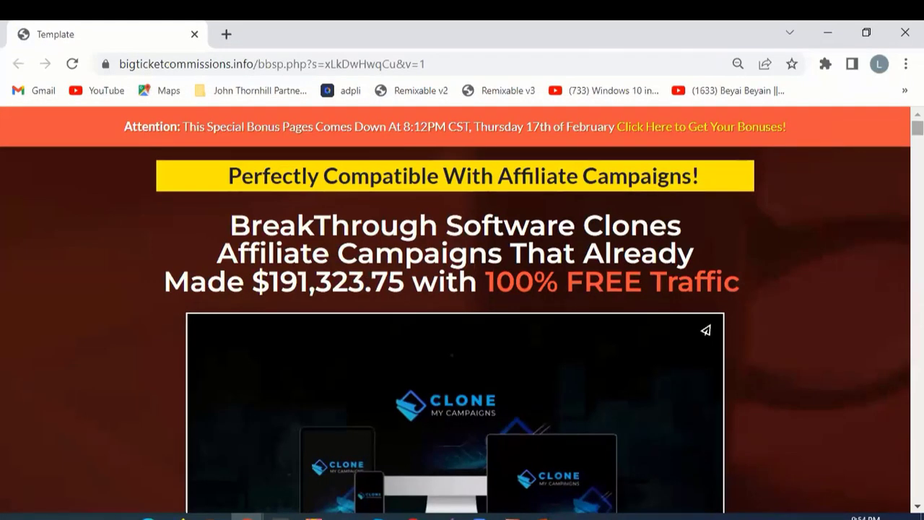
# Step: Review the template preview from the headline through the benefits, price and upsells, demo video and first action bonuses
pyautogui.scroll(-12, 462, 311)
pyautogui.scroll(5, 462, 311)
pyautogui.scroll(3, 462, 310)
pyautogui.scroll(-11, 462, 310)
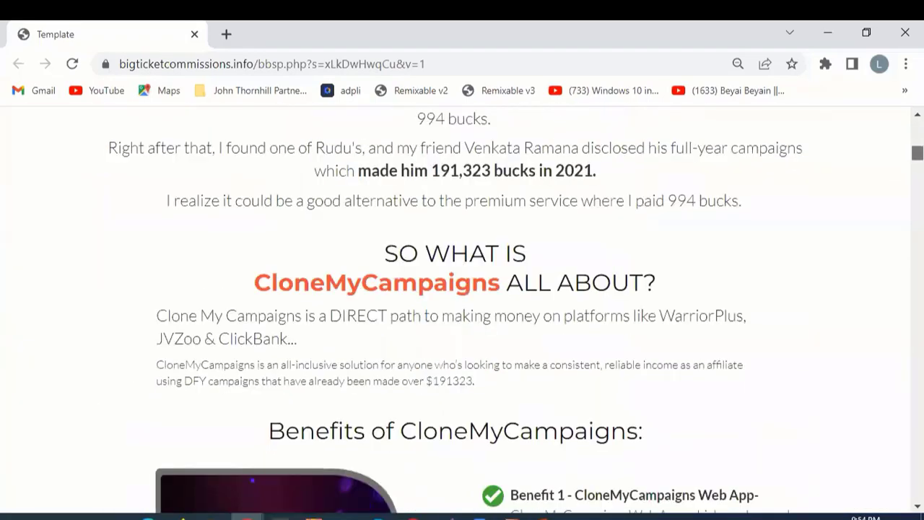
pyautogui.scroll(-7, 462, 311)
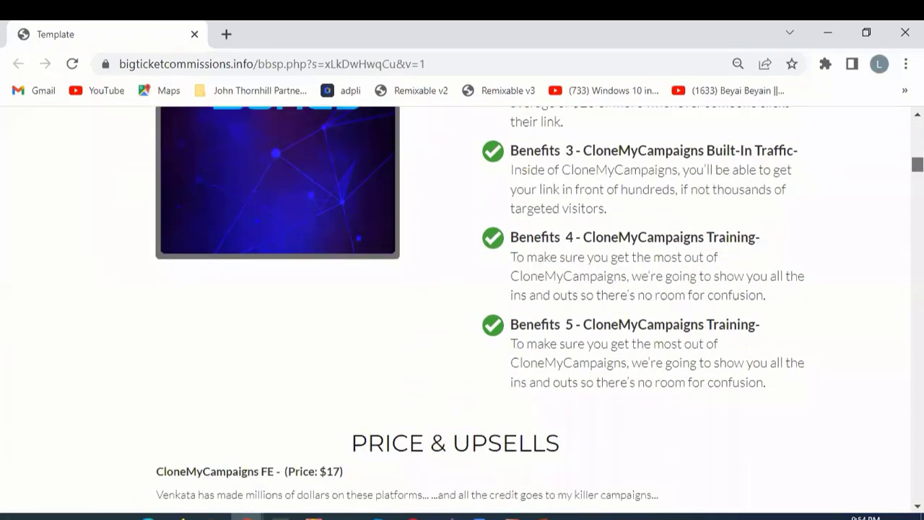
pyautogui.scroll(-10, 462, 311)
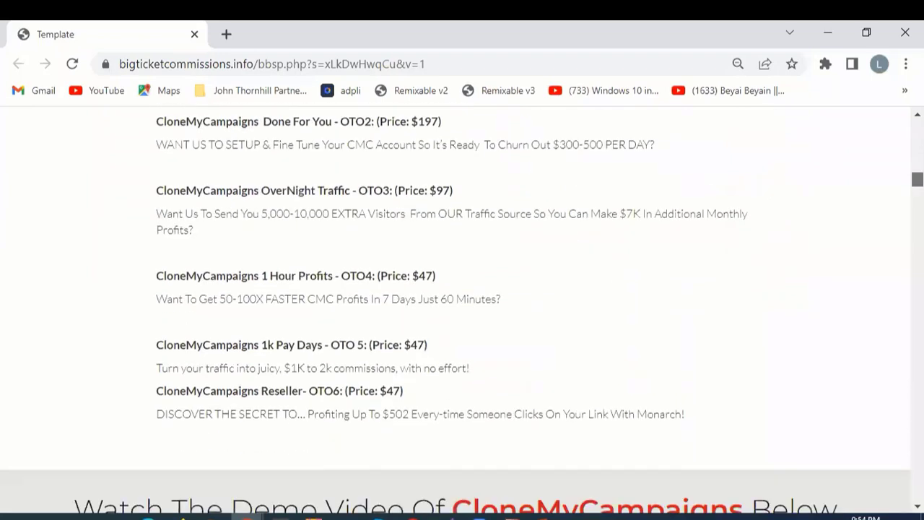
pyautogui.scroll(-6, 462, 311)
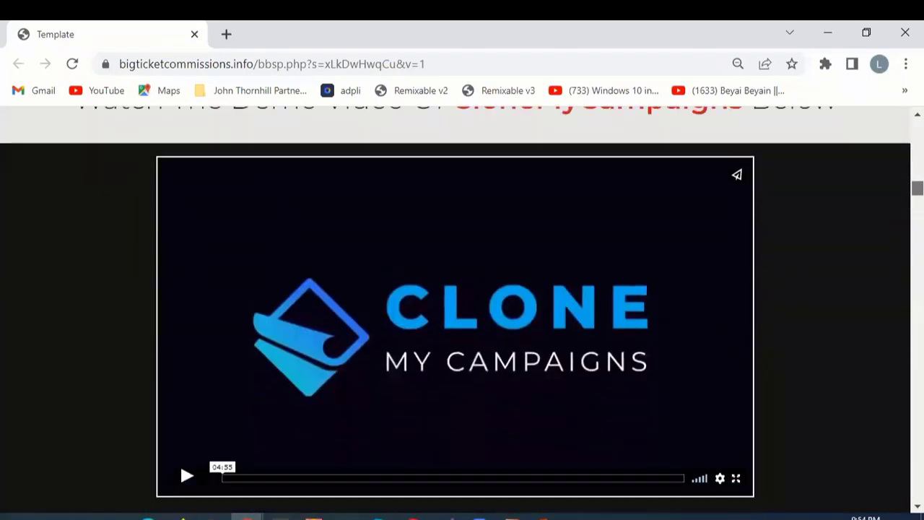
pyautogui.scroll(-1, 442, 312)
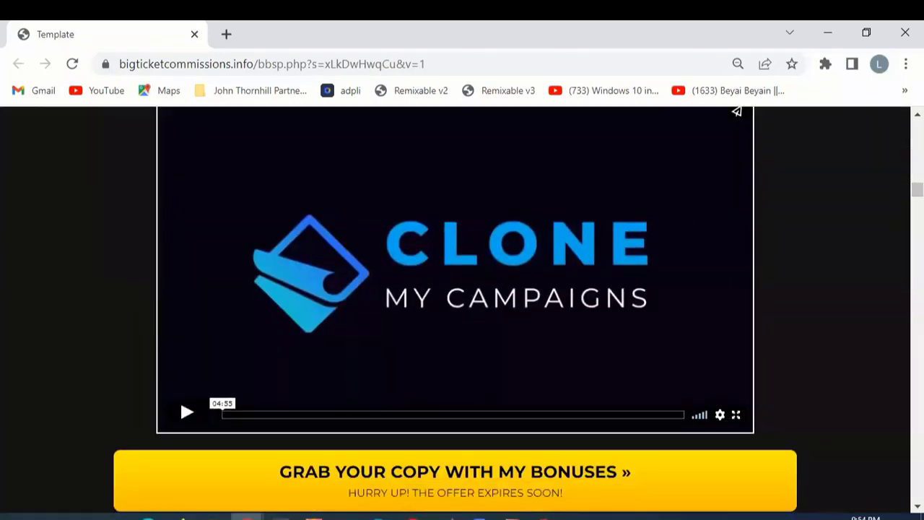
pyautogui.scroll(-4, 516, 218)
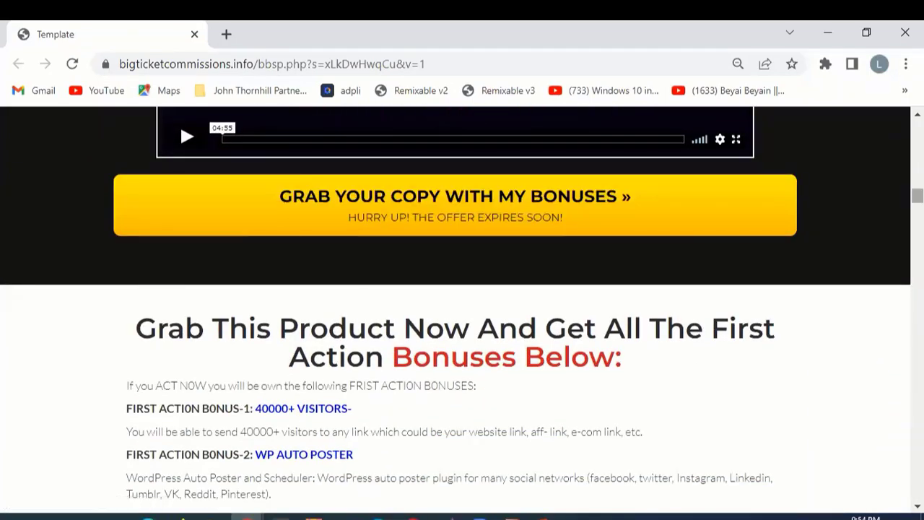
pyautogui.scroll(-1, 797, 210)
# Step: Examine how the numbered free bonuses appear with cover images and descriptions on the template preview, and return towards its beginning
pyautogui.scroll(-15, 462, 307)
pyautogui.scroll(-15, 462, 307)
pyautogui.scroll(1, 462, 307)
pyautogui.scroll(-8, 462, 307)
pyautogui.scroll(2, 462, 307)
pyautogui.scroll(1, 536, 282)
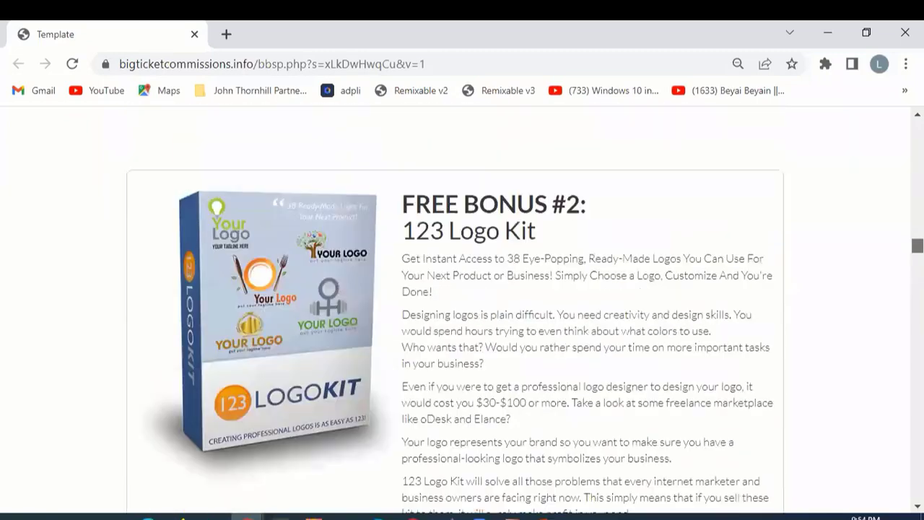
pyautogui.moveTo(403, 204); pyautogui.dragTo(648, 379)
pyautogui.click(848, 335)
pyautogui.scroll(-15, 462, 310)
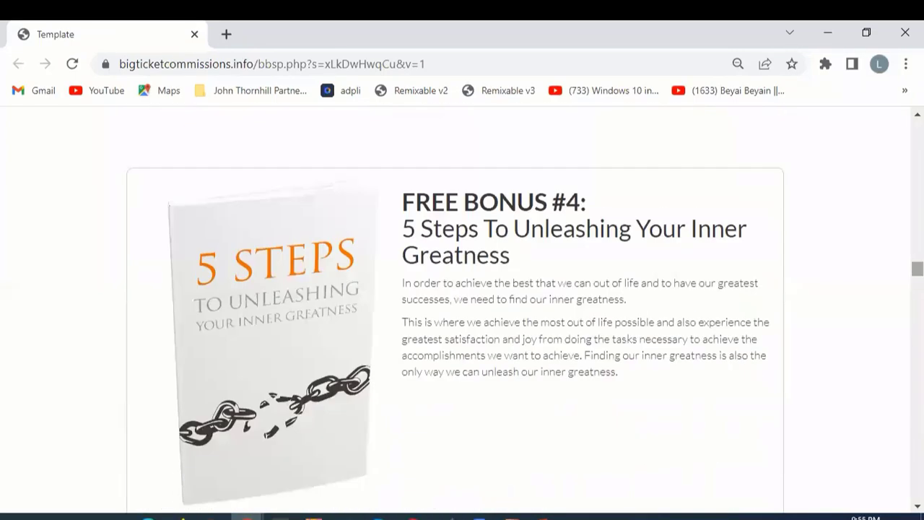
pyautogui.scroll(-20, 462, 311)
pyautogui.scroll(-20, 462, 310)
pyautogui.scroll(-20, 462, 310)
pyautogui.scroll(-5, 462, 310)
pyautogui.press('Home')
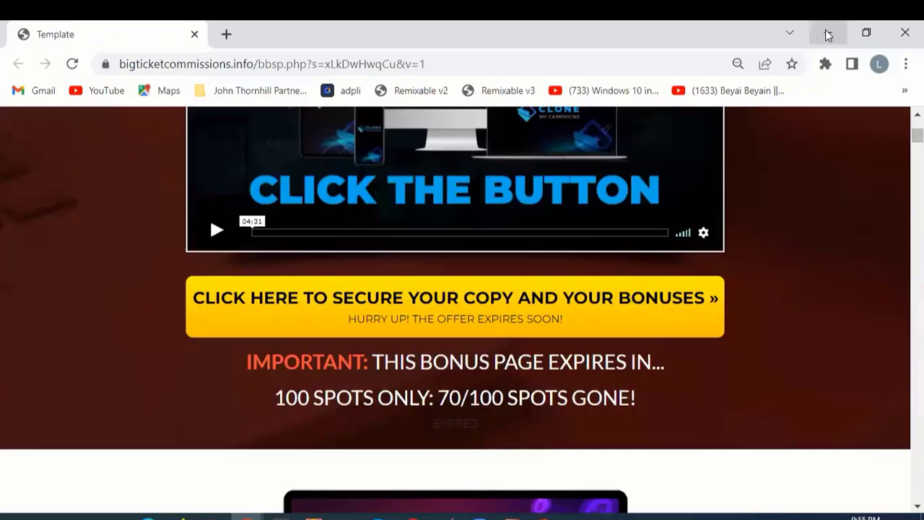
# Step: Return to the builder settings and add the 12-Point Checklist as a bonus under Sales/Download Pages Settings
pyautogui.click(827, 30)
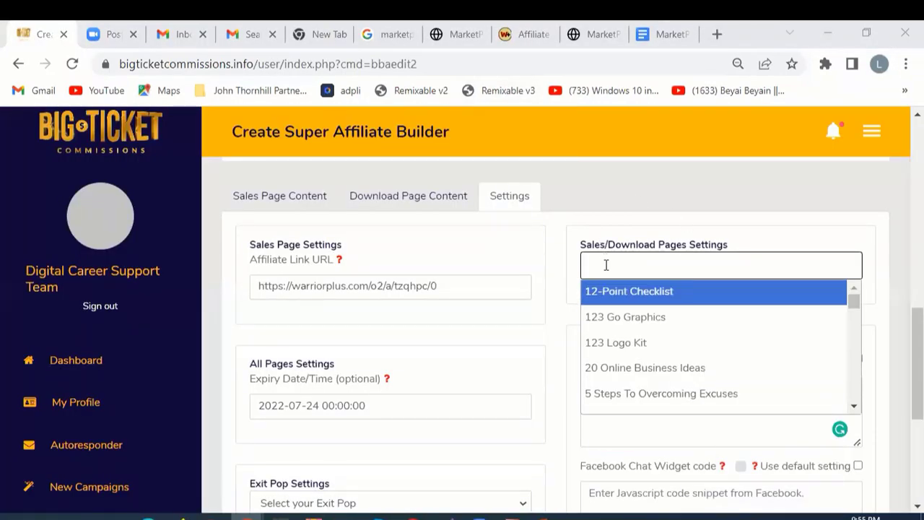
pyautogui.click(614, 291)
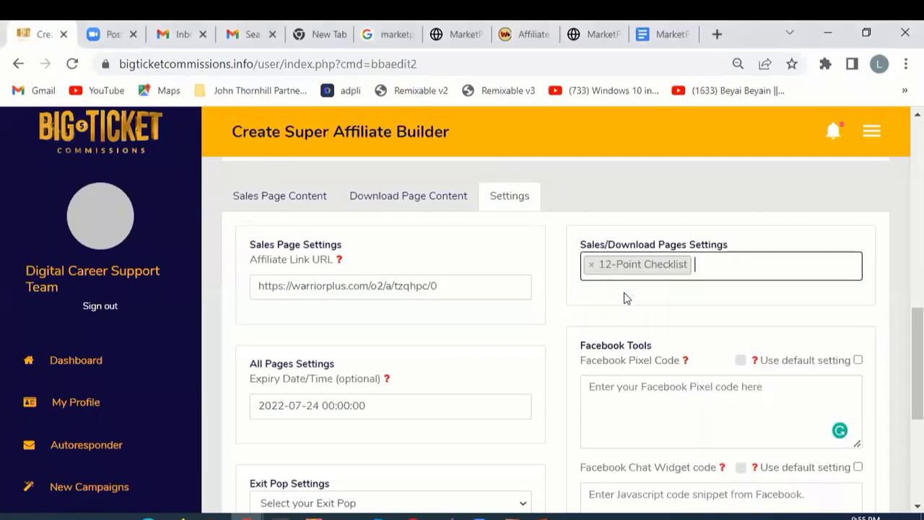
# Step: Add 123 Logo Kit and 20 Online Business Ideas to the bonuses under Sales/Download Pages Settings
pyautogui.click(710, 269)
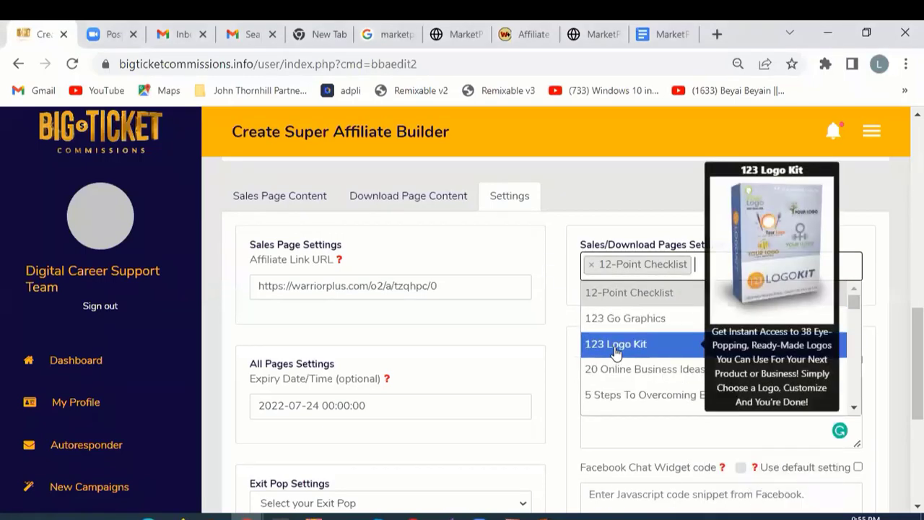
pyautogui.click(750, 344)
pyautogui.click(819, 267)
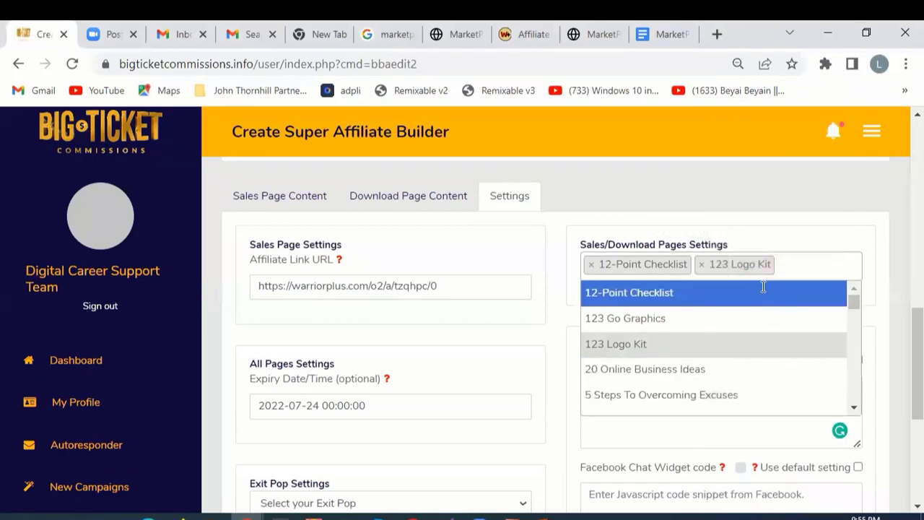
pyautogui.click(673, 367)
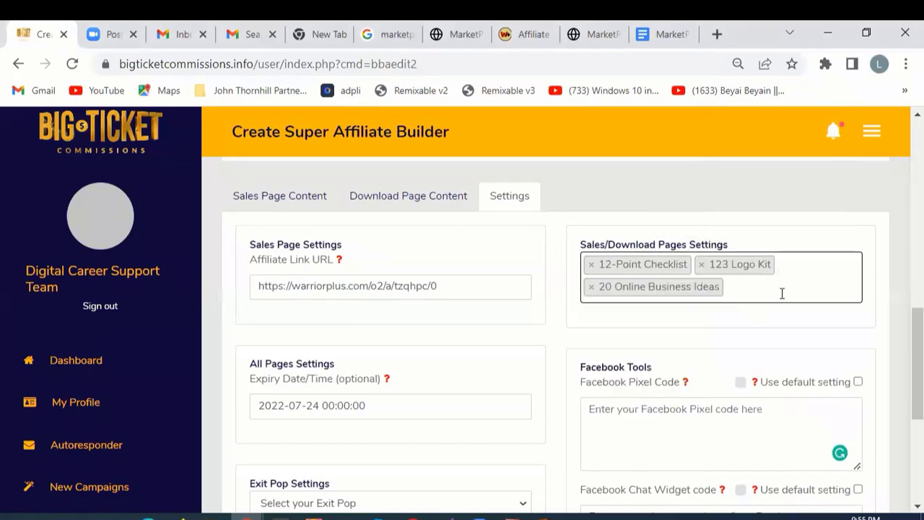
pyautogui.click(769, 291)
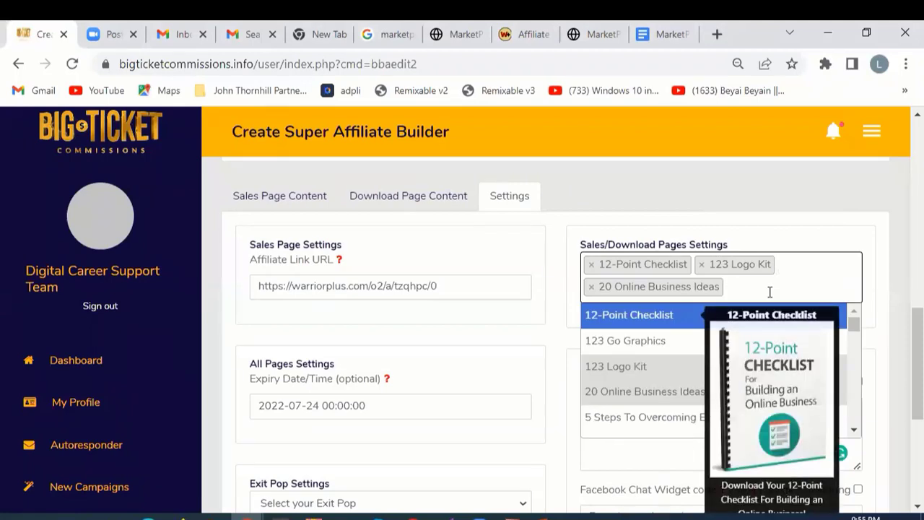
pyautogui.write('fac')
pyautogui.press('Home')
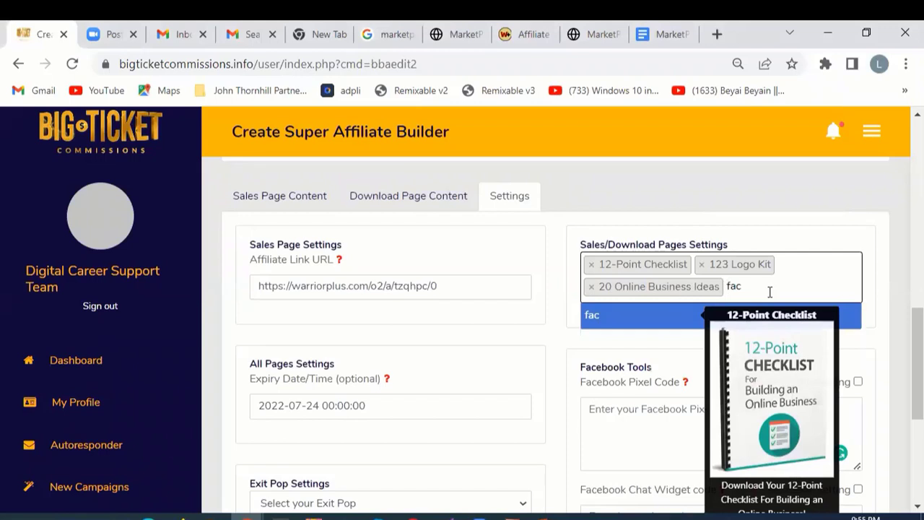
pyautogui.click(639, 322)
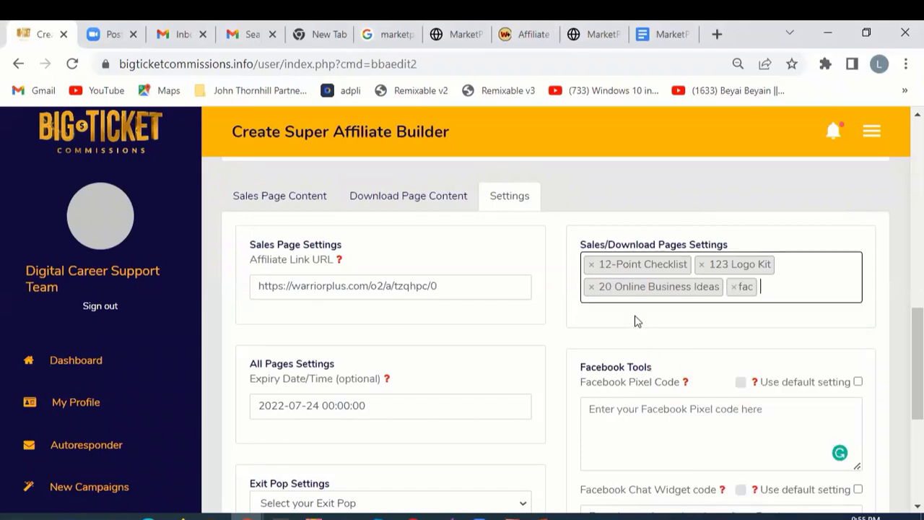
pyautogui.click(733, 286)
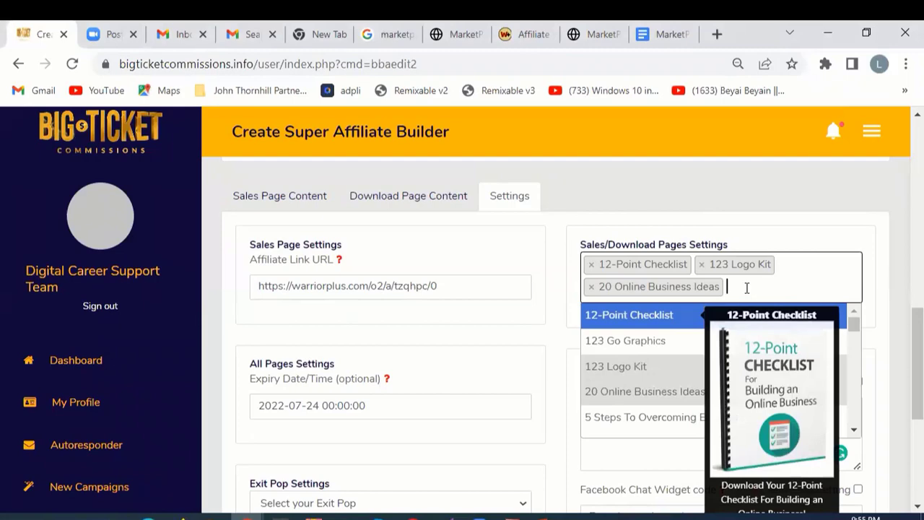
# Step: Find the Facebook bonuses and add Facebook Ads Authority and Profiting From Facebook Ads to the selection
pyautogui.write('face')
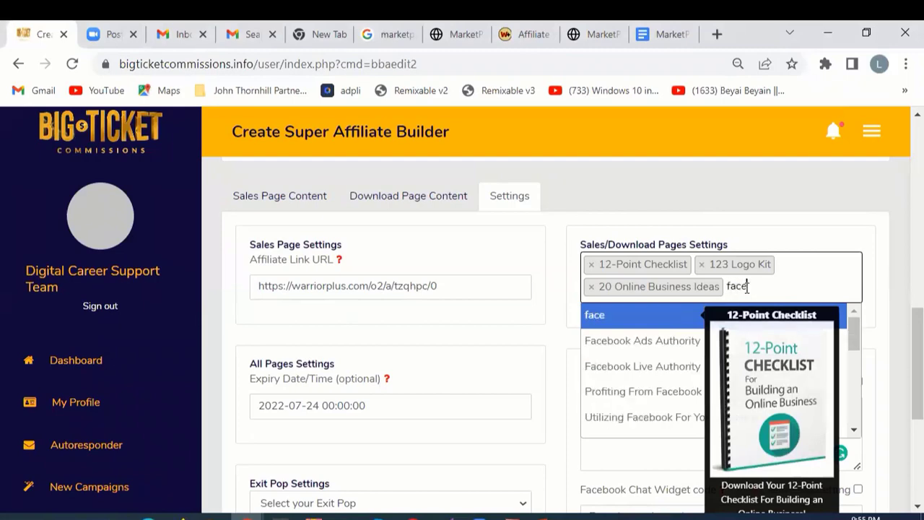
pyautogui.click(674, 340)
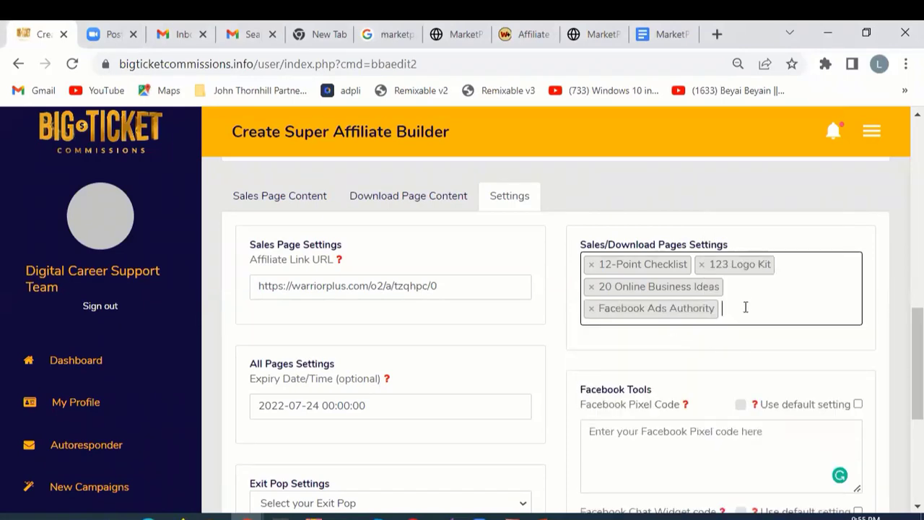
pyautogui.write('fac')
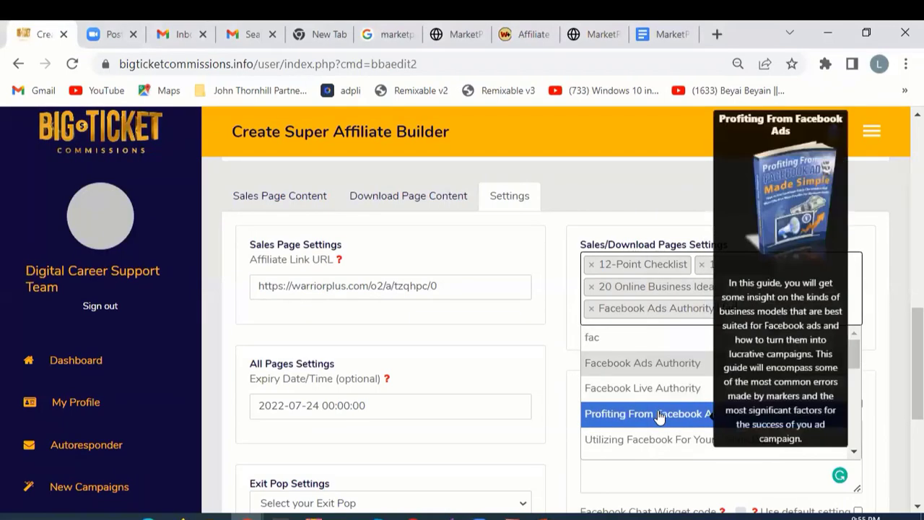
pyautogui.click(658, 411)
# Step: Add the bonuses Your Inner Greatness and Crush it With YouTube to the Sales/Download Pages Settings
pyautogui.click(767, 325)
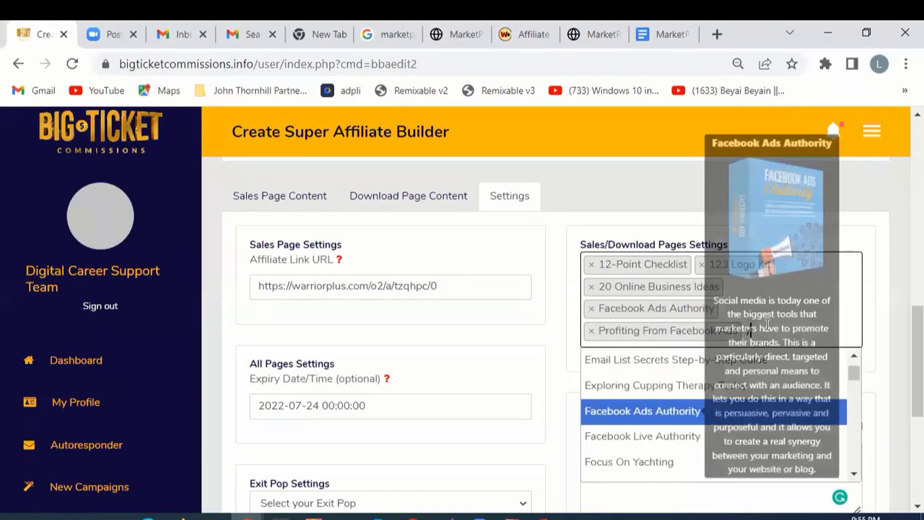
pyautogui.scroll(-5, 642, 412)
pyautogui.write('you')
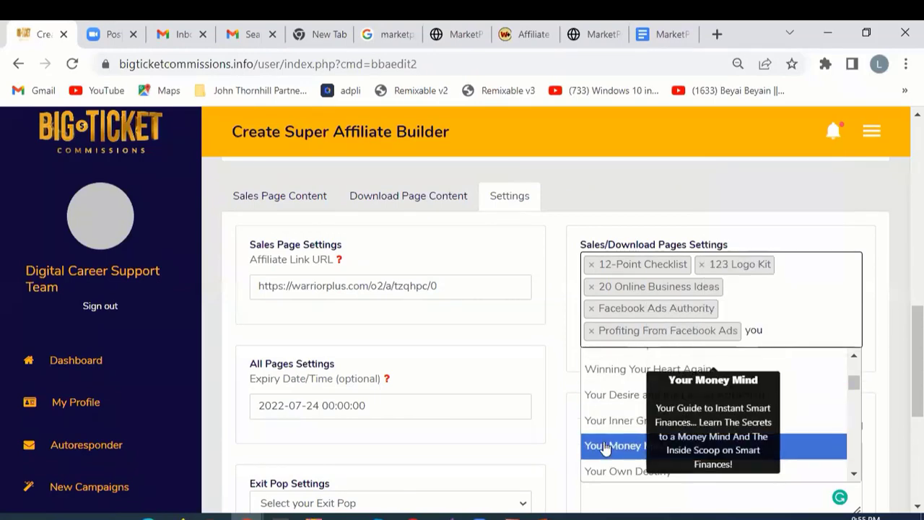
pyautogui.click(612, 425)
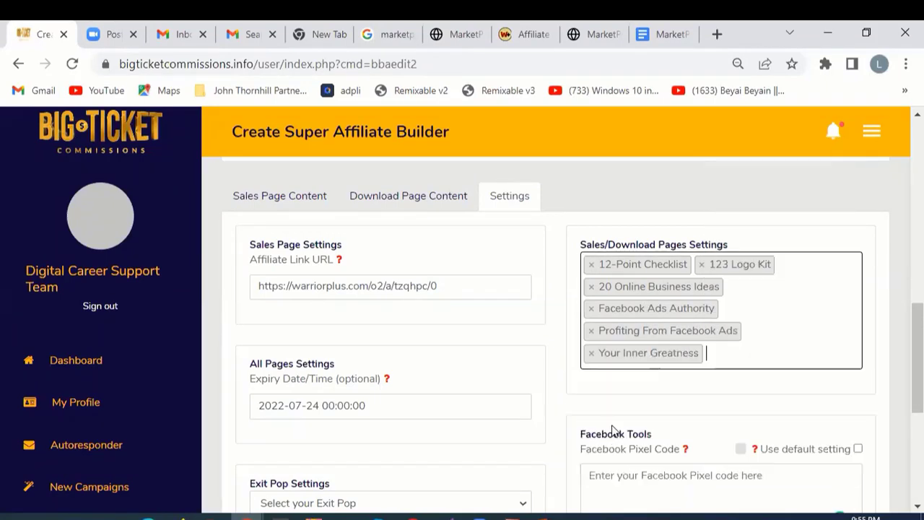
pyautogui.write('youtube')
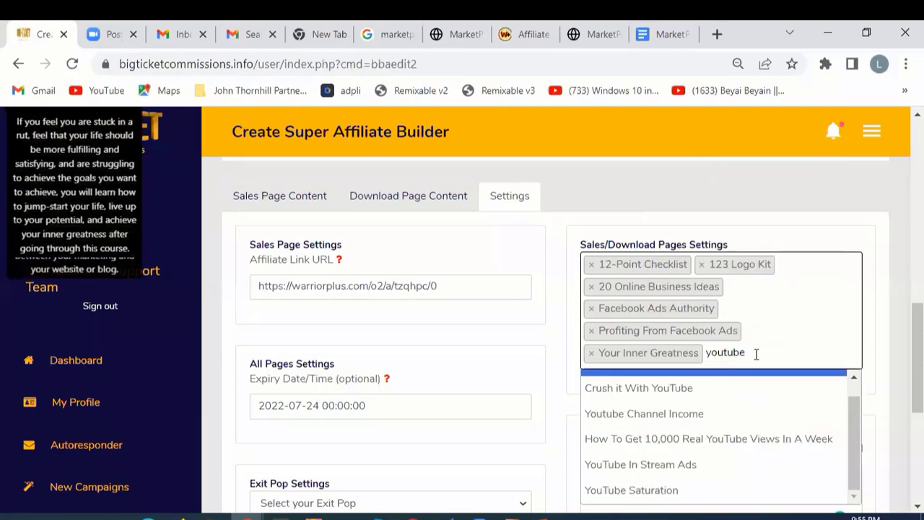
pyautogui.click(659, 393)
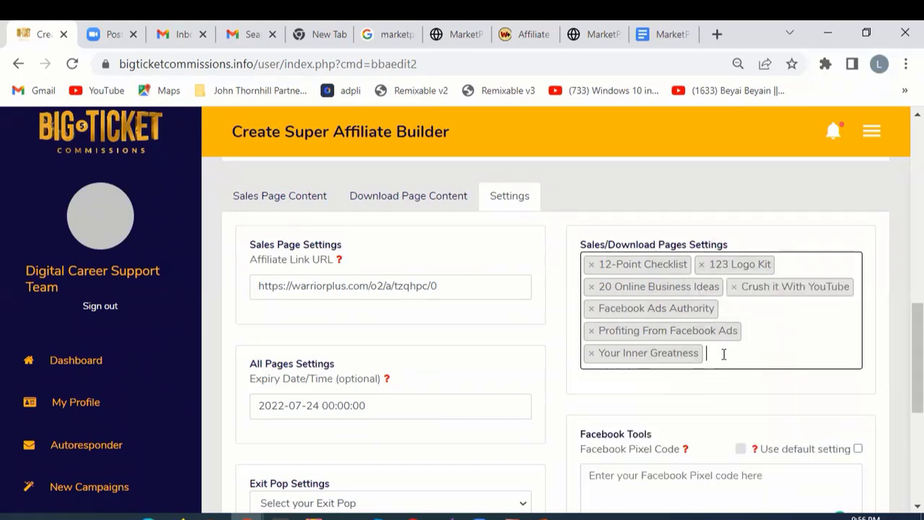
# Step: Add LinkedIn How Business Can Benefit and Niche Predictions 2006 Vol. 1 to the selected bonuses
pyautogui.write('lin')
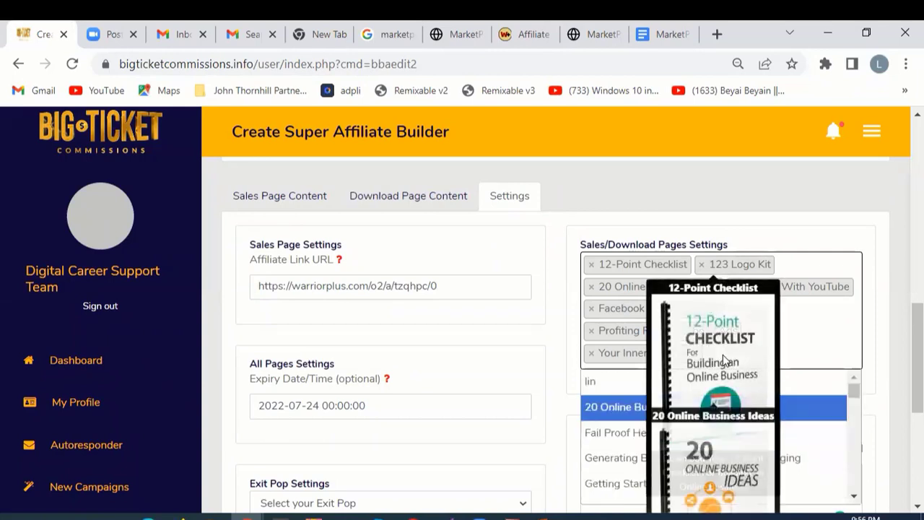
pyautogui.write('ked')
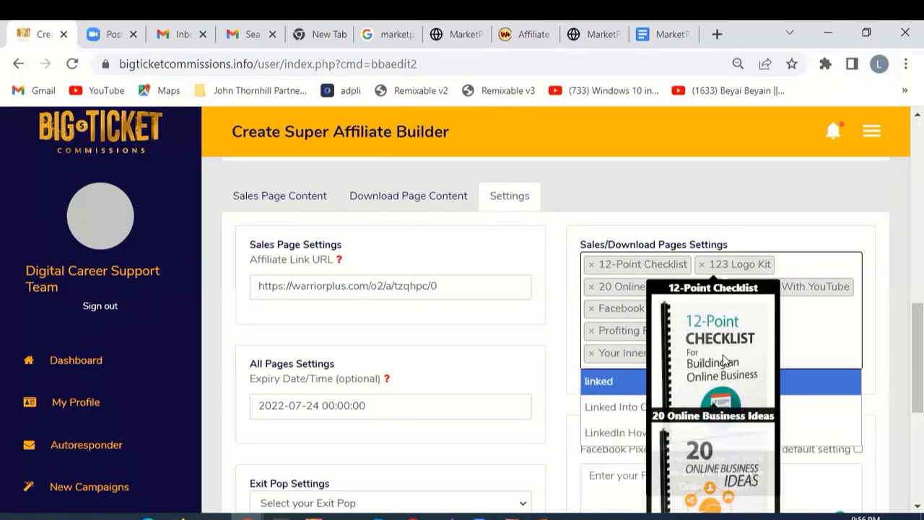
pyautogui.click(623, 433)
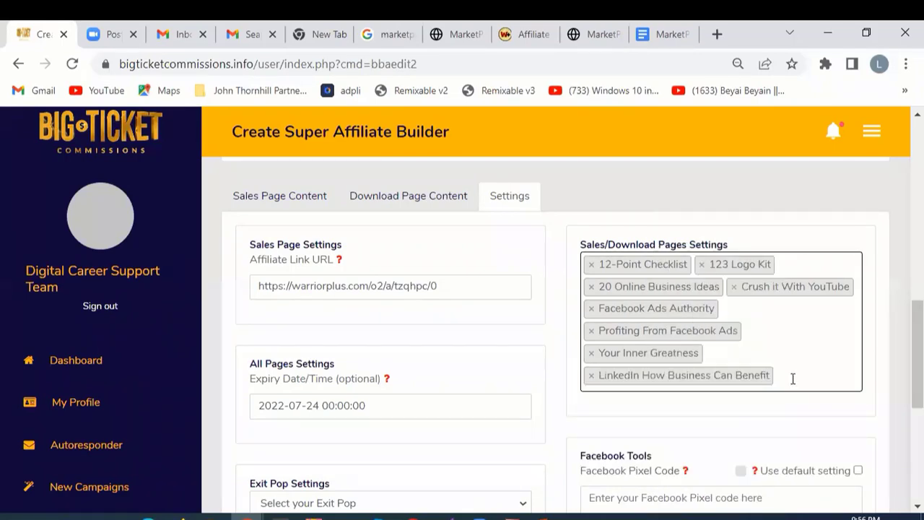
pyautogui.write('ed')
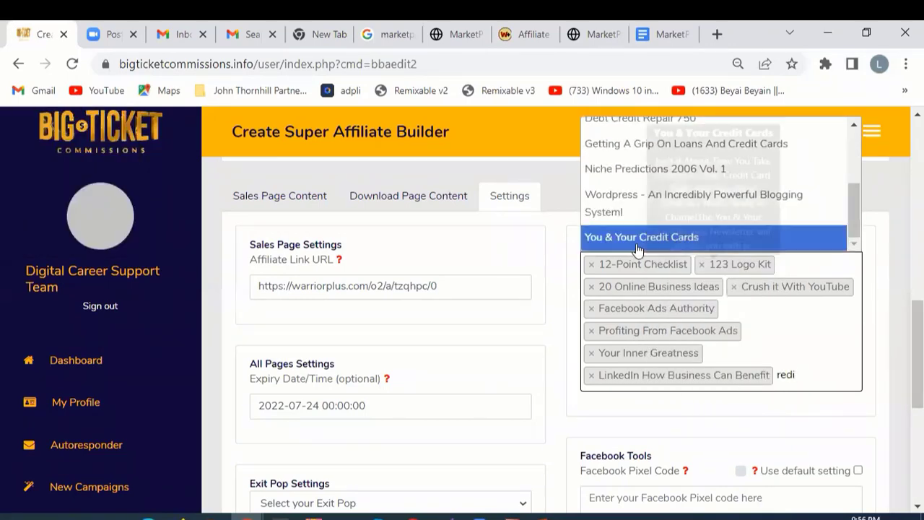
pyautogui.click(615, 176)
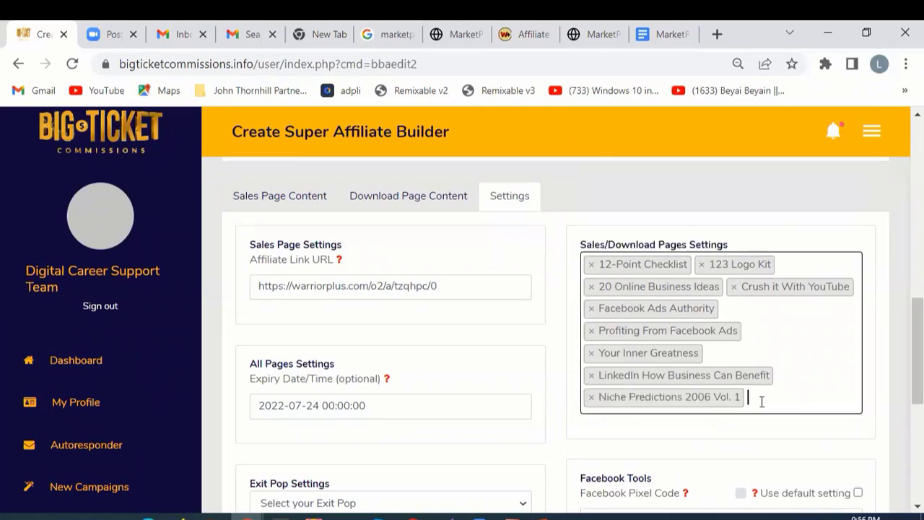
# Step: Find blog and niche bonuses and add Blog Post Optimizer and Niche Profit Machine to the selection
pyautogui.write('blog')
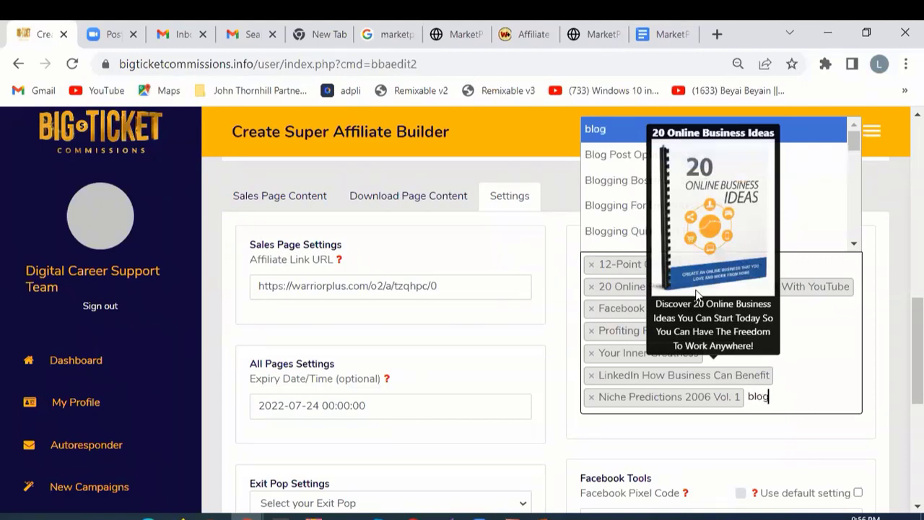
pyautogui.click(601, 156)
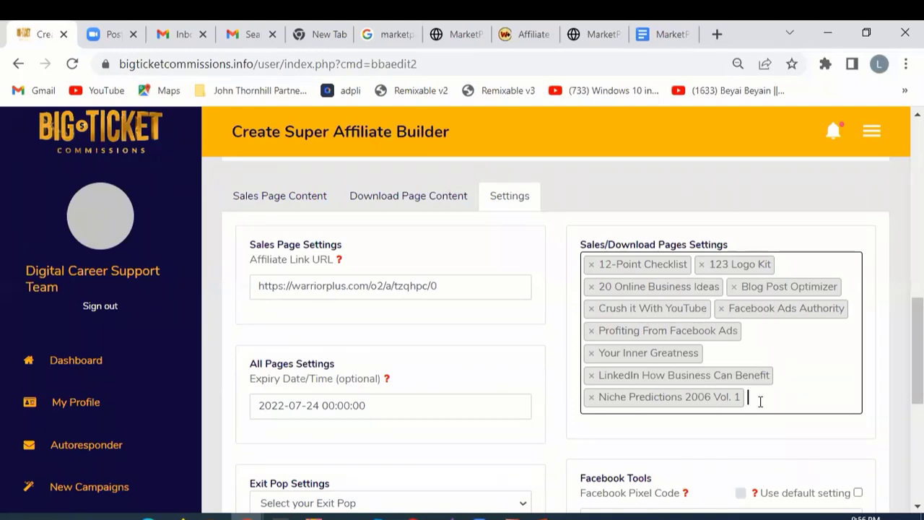
pyautogui.write('nich')
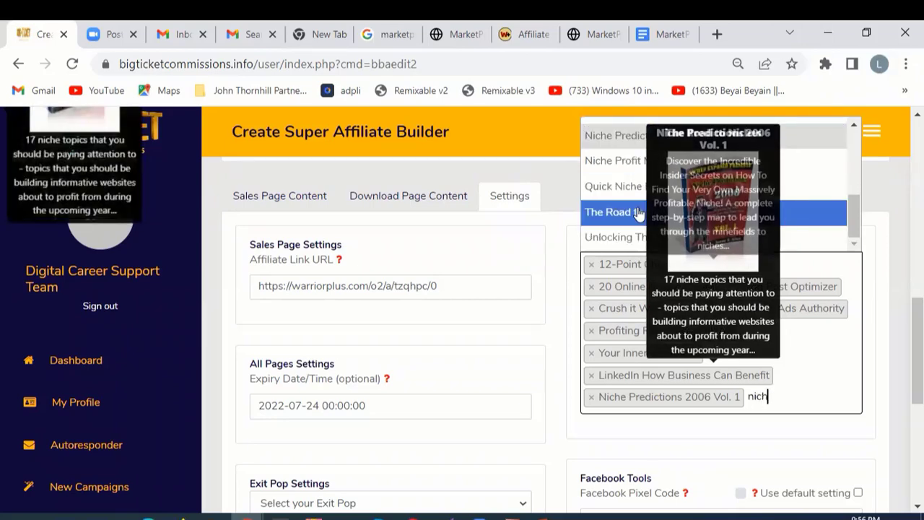
pyautogui.click(624, 164)
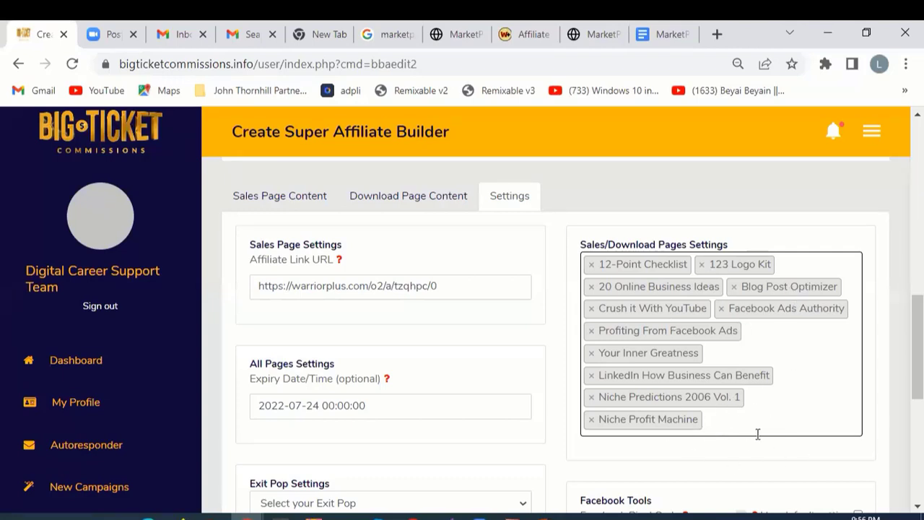
# Step: Save the bonus page, leaving the exit pop, social proof and Facebook tools settings empty
pyautogui.scroll(-2, 747, 431)
pyautogui.scroll(3, 556, 332)
pyautogui.scroll(-2, 556, 332)
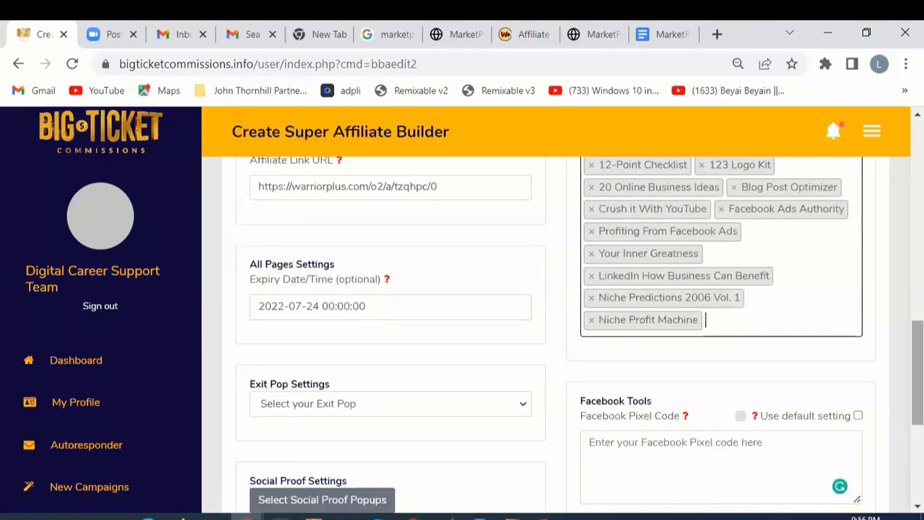
pyautogui.scroll(-2, 556, 332)
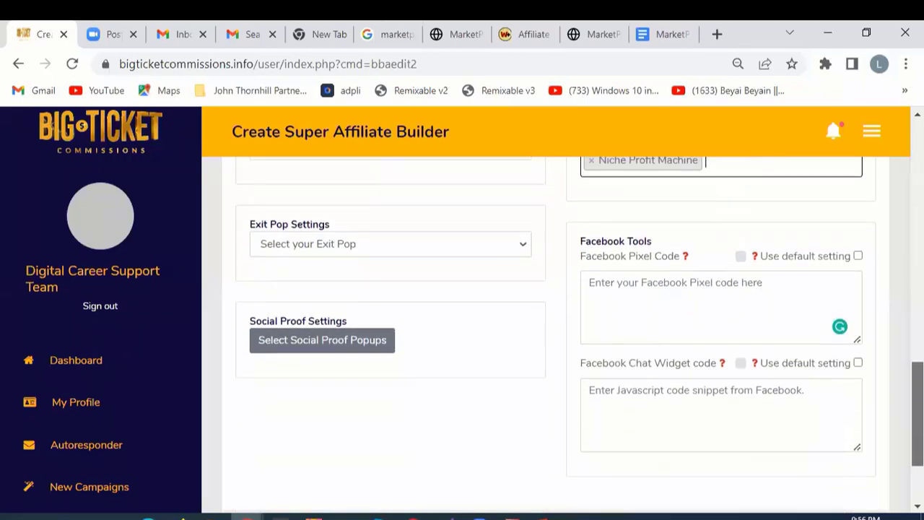
pyautogui.scroll(-2, 556, 332)
pyautogui.click(847, 417)
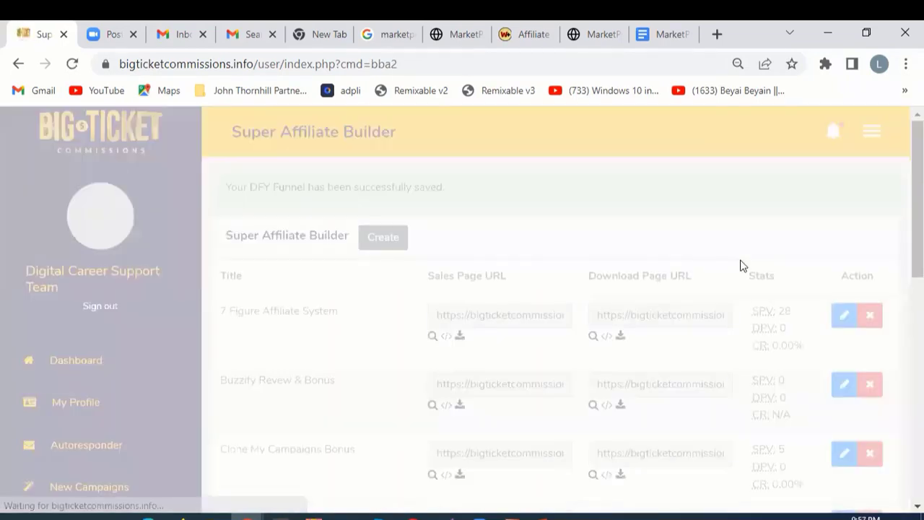
# Step: View the sales page of the MarketPrime entry listed directly above Secret Group System in the Super Affiliate Builder
pyautogui.scroll(-5, 556, 332)
pyautogui.scroll(-2, 236, 313)
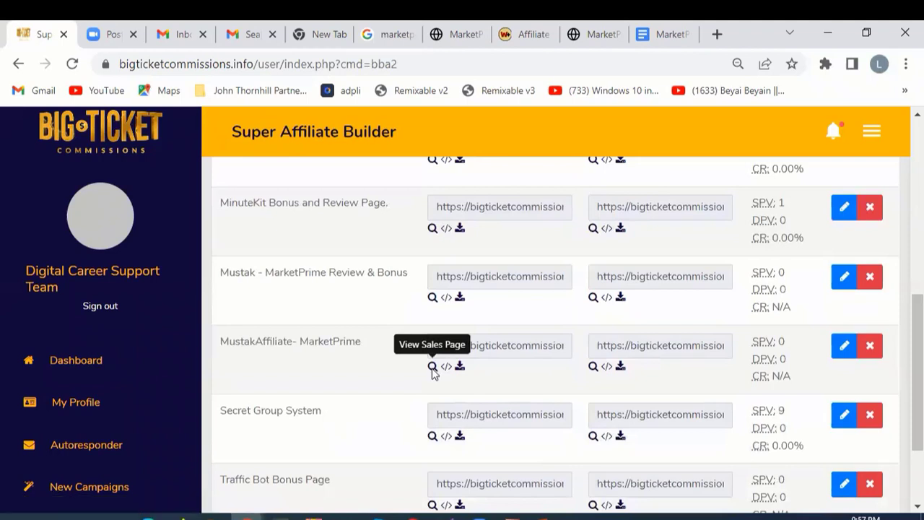
pyautogui.click(432, 368)
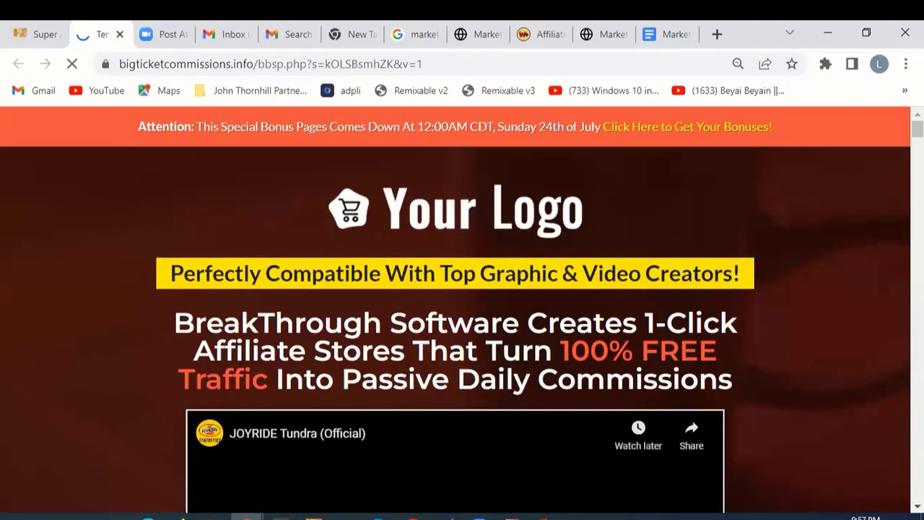
# Step: Review the saved sales page from the logo and headline through the countdown, features, upsells and demo video to the first free bonus
pyautogui.scroll(-3, 462, 303)
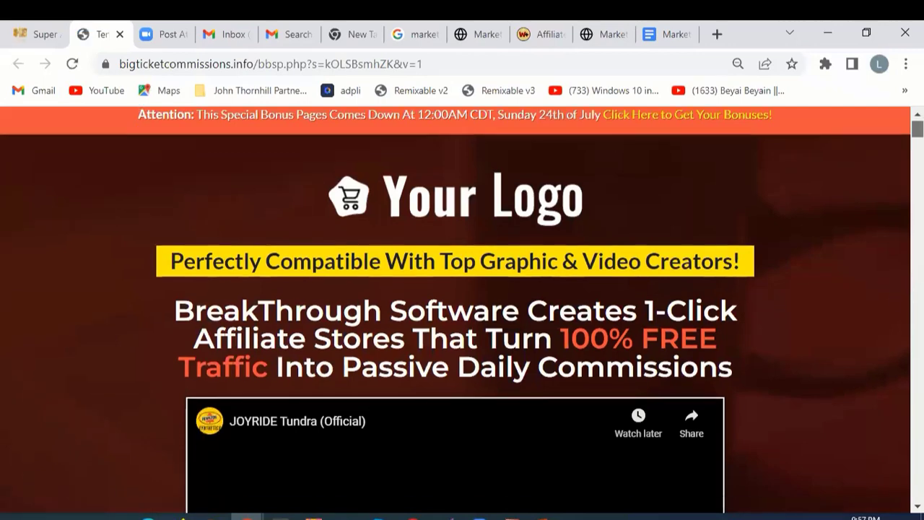
pyautogui.scroll(-5, 462, 304)
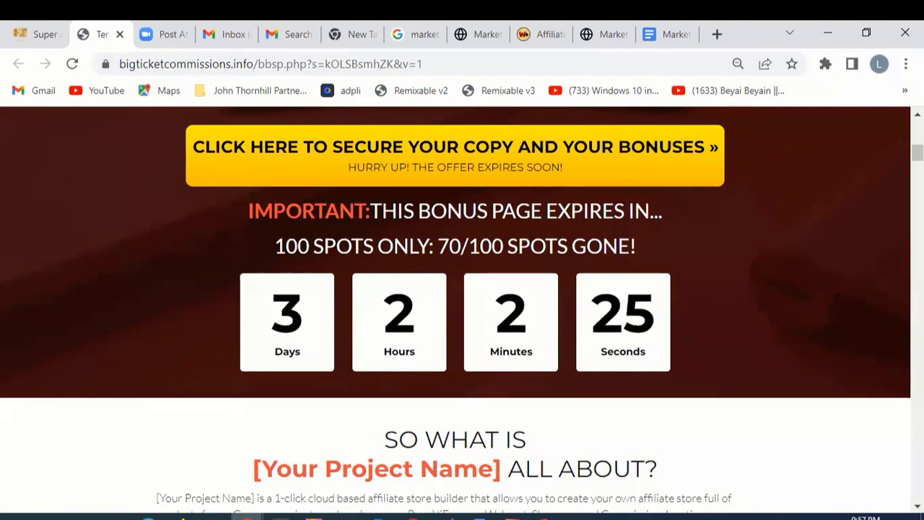
pyautogui.scroll(-3, 462, 303)
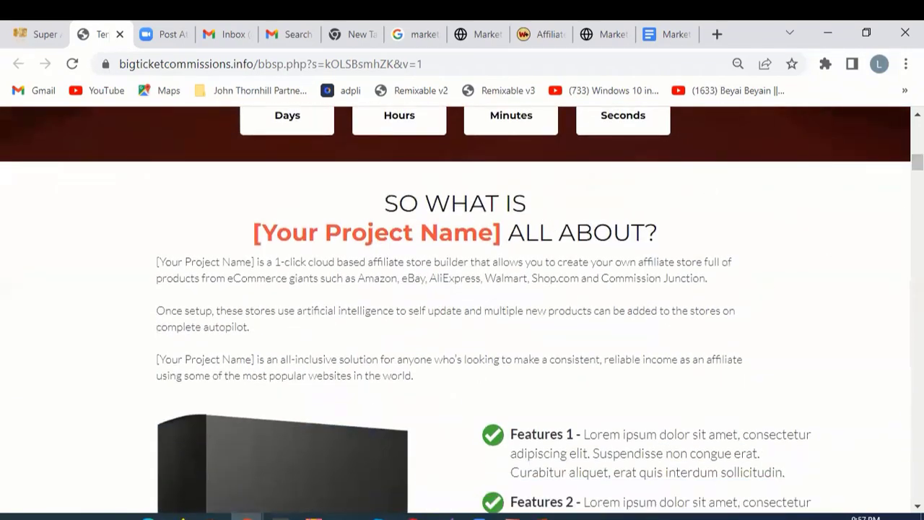
pyautogui.scroll(-3, 462, 311)
pyautogui.scroll(-13, 462, 311)
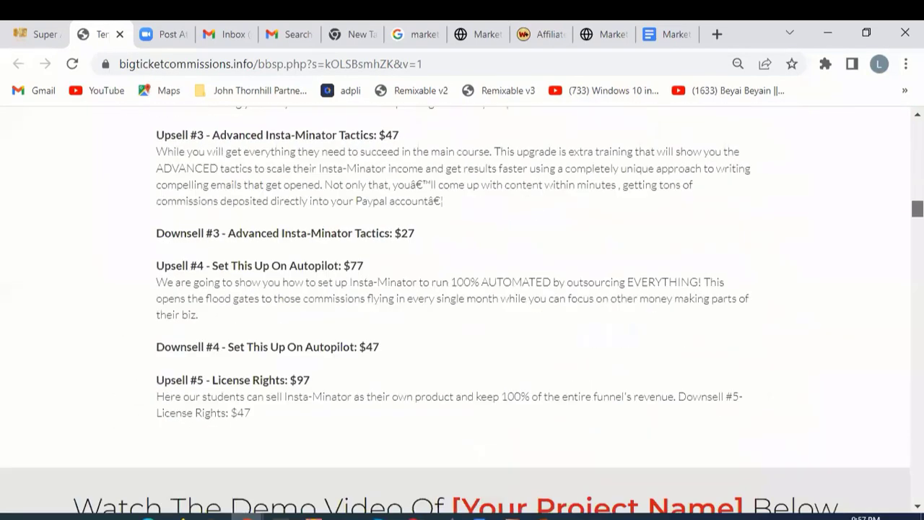
pyautogui.scroll(-7, 462, 310)
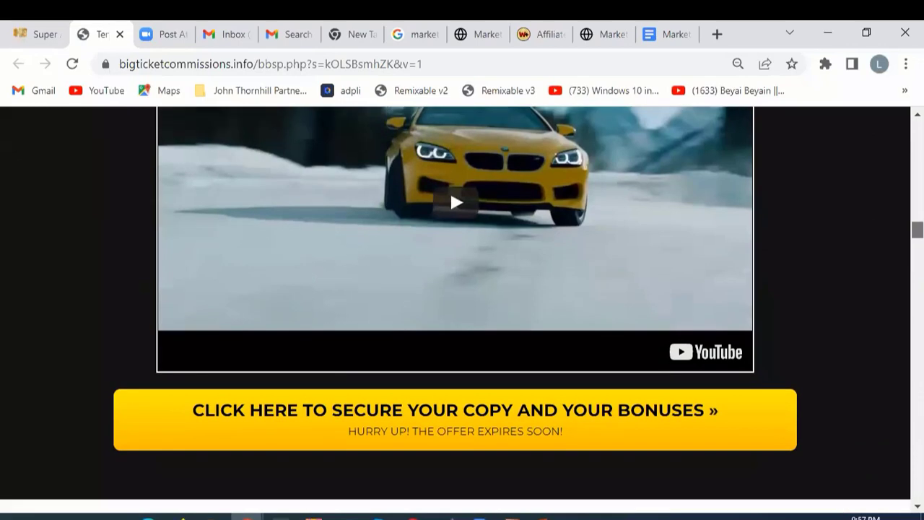
pyautogui.scroll(-6, 462, 311)
pyautogui.scroll(1, 462, 310)
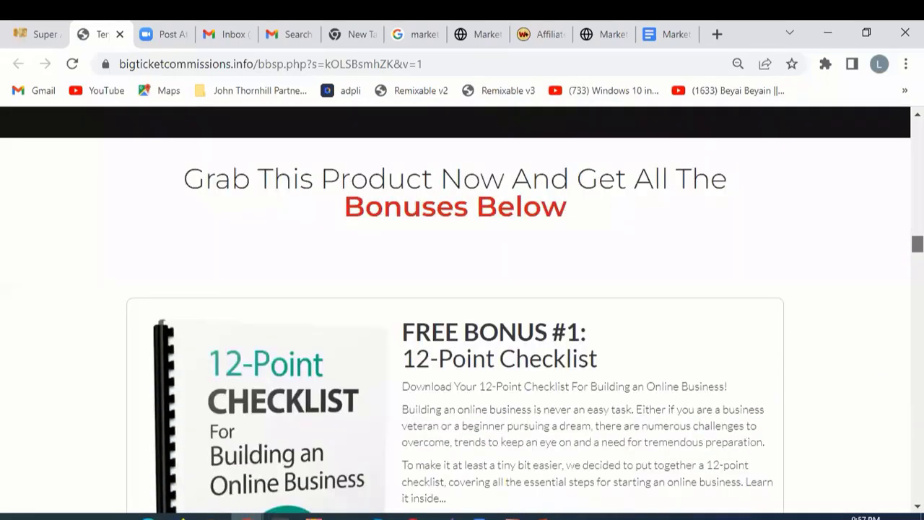
# Step: Review the free bonuses on the sales page from 12-Point Checklist and 123 Logo Kit through Niche Profit Machine
pyautogui.scroll(-8, 462, 310)
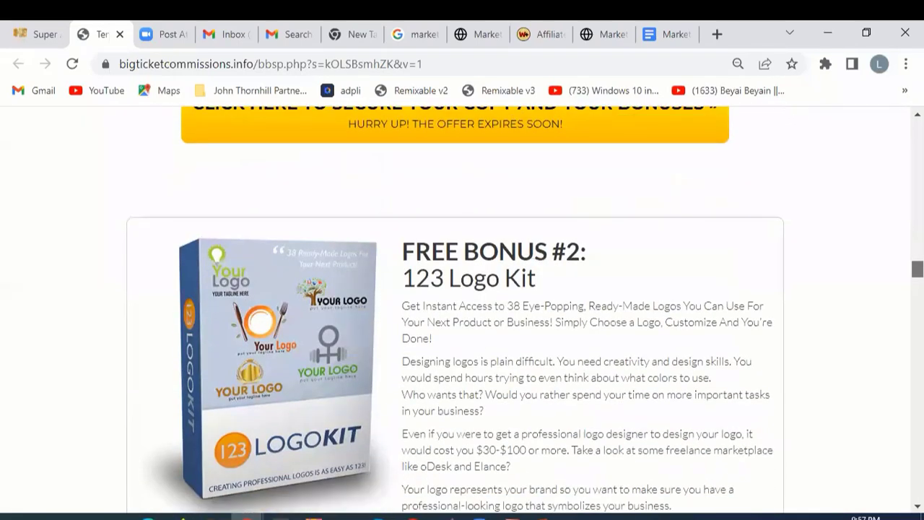
pyautogui.scroll(-1, 462, 311)
pyautogui.scroll(-1, 462, 311)
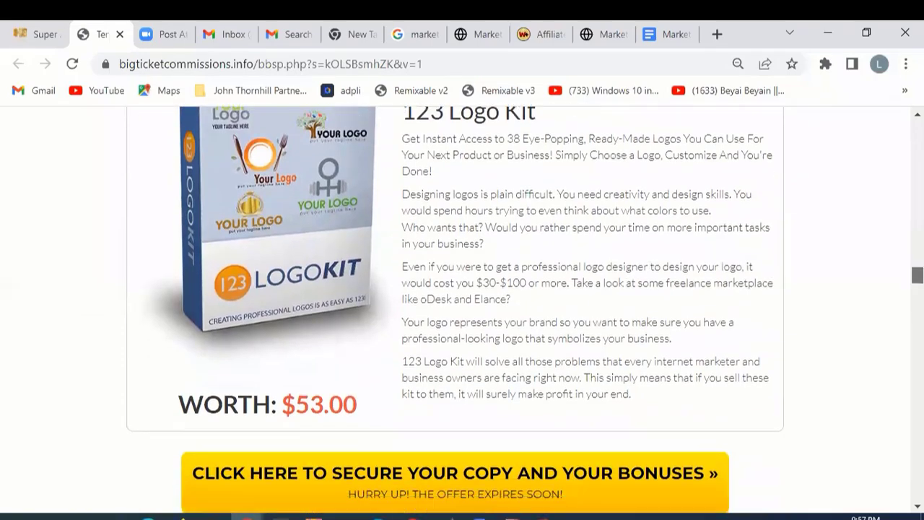
pyautogui.scroll(-1, 462, 311)
pyautogui.scroll(-4, 462, 310)
pyautogui.scroll(-2, 462, 310)
pyautogui.scroll(1, 462, 310)
pyautogui.scroll(1, 307, 245)
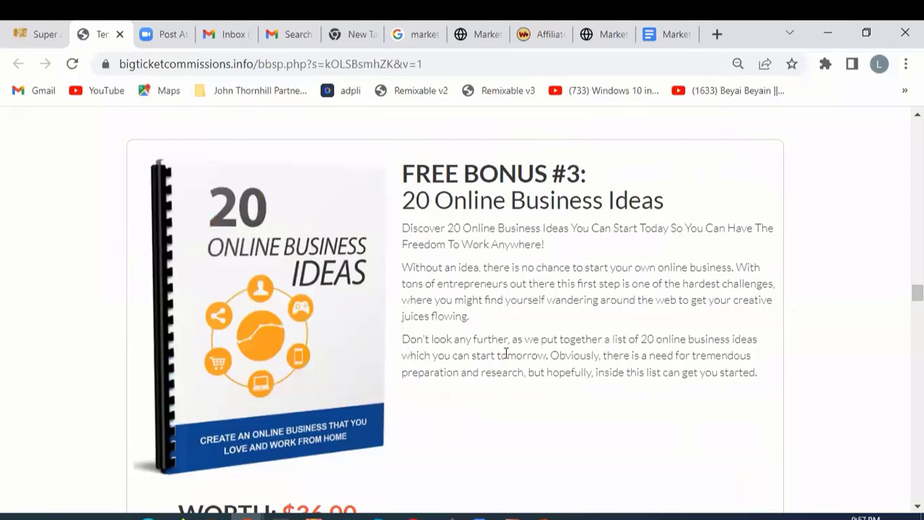
pyautogui.scroll(-6, 885, 291)
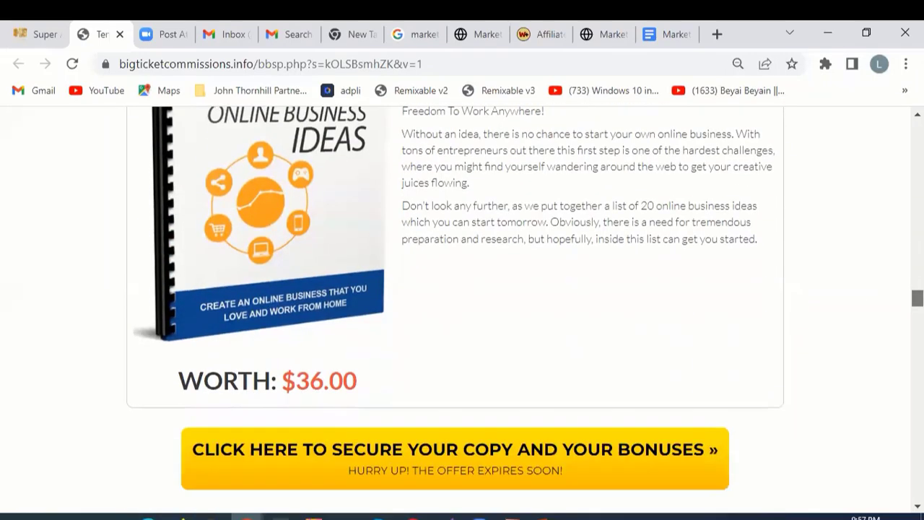
pyautogui.scroll(-6, 462, 310)
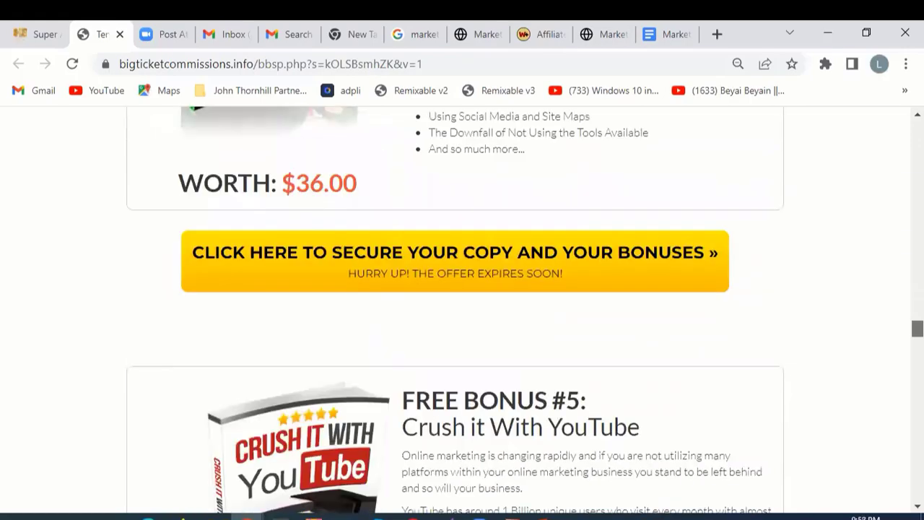
pyautogui.scroll(-6, 462, 311)
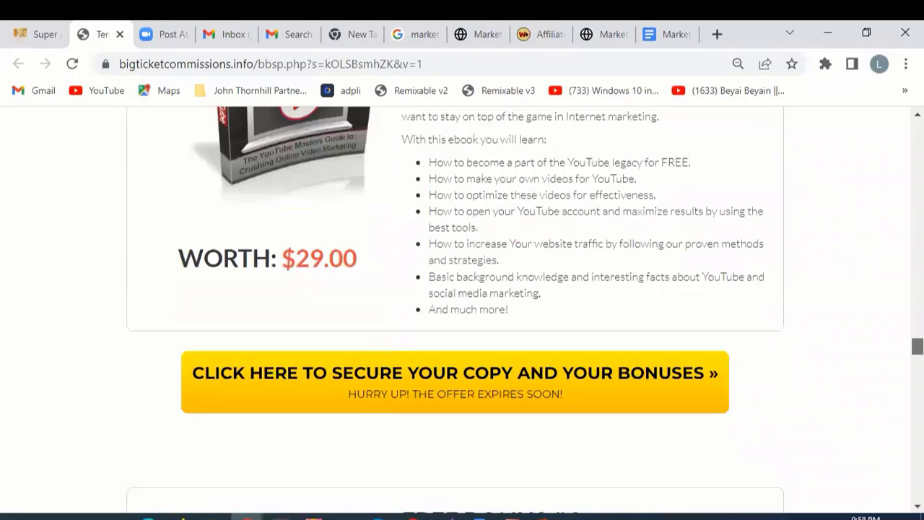
pyautogui.scroll(-6, 462, 310)
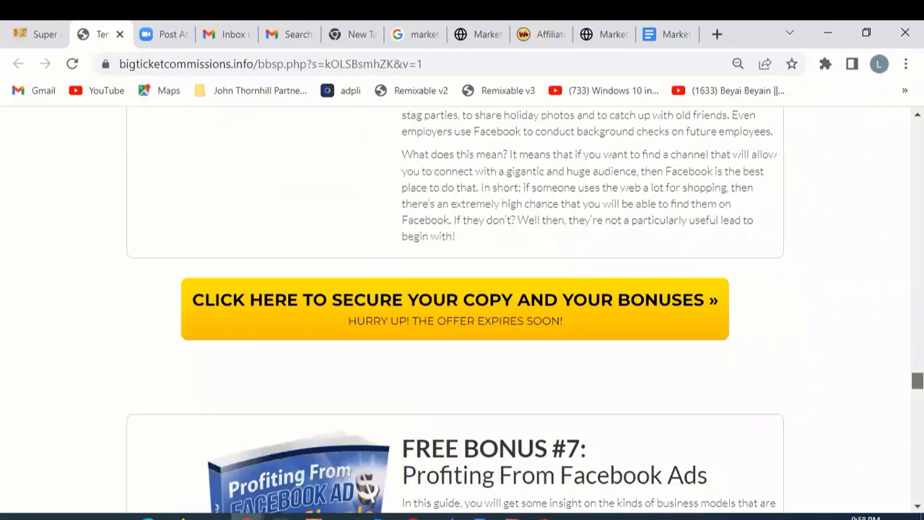
pyautogui.scroll(-14, 462, 310)
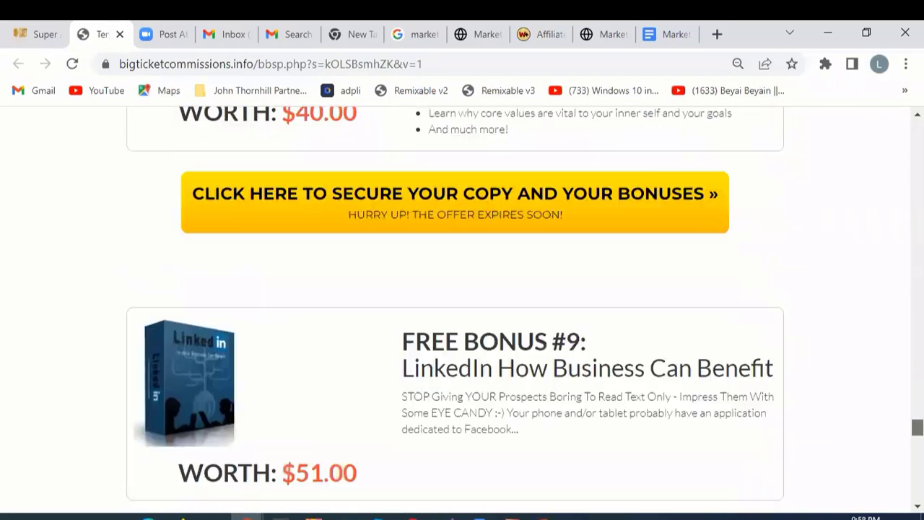
pyautogui.scroll(-16, 462, 311)
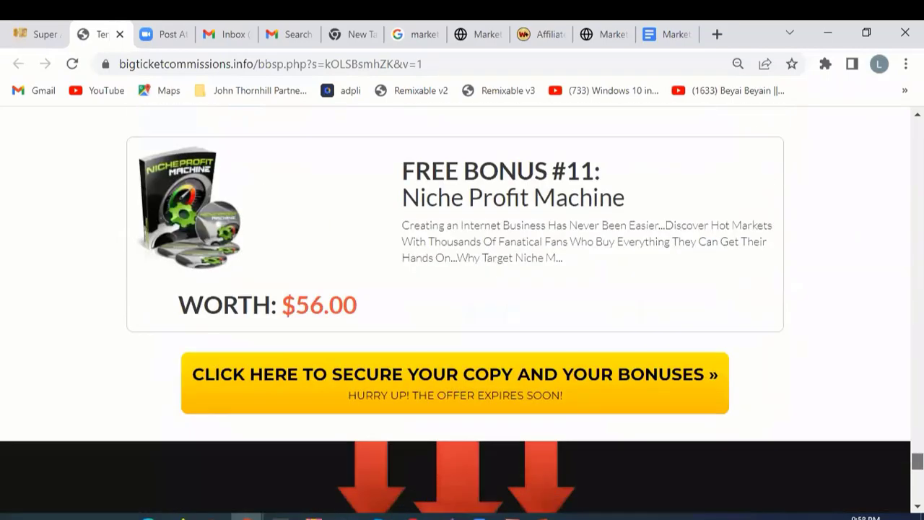
# Step: Examine the sales page's closing section, including the final countdown, thank-you message, affiliate disclaimer and footer links
pyautogui.scroll(-2, 462, 311)
pyautogui.scroll(9, 462, 311)
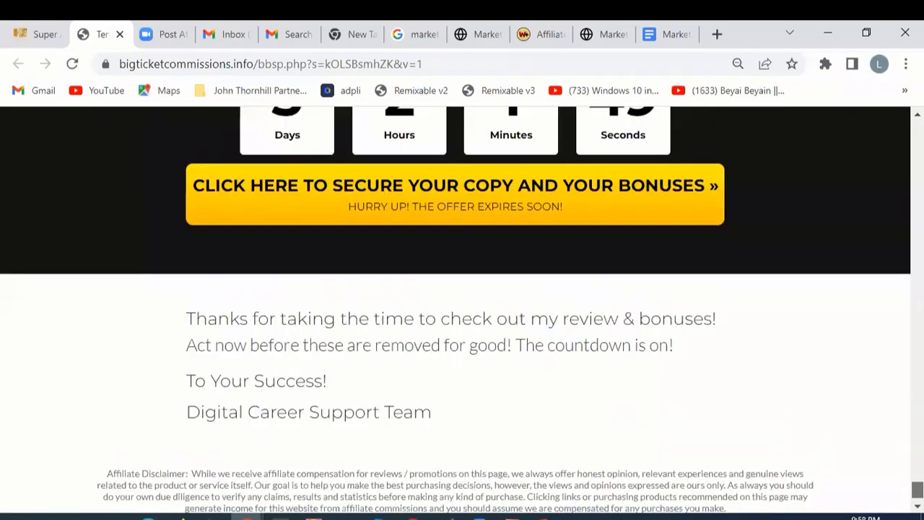
pyautogui.scroll(-5, 462, 310)
pyautogui.scroll(-4, 462, 310)
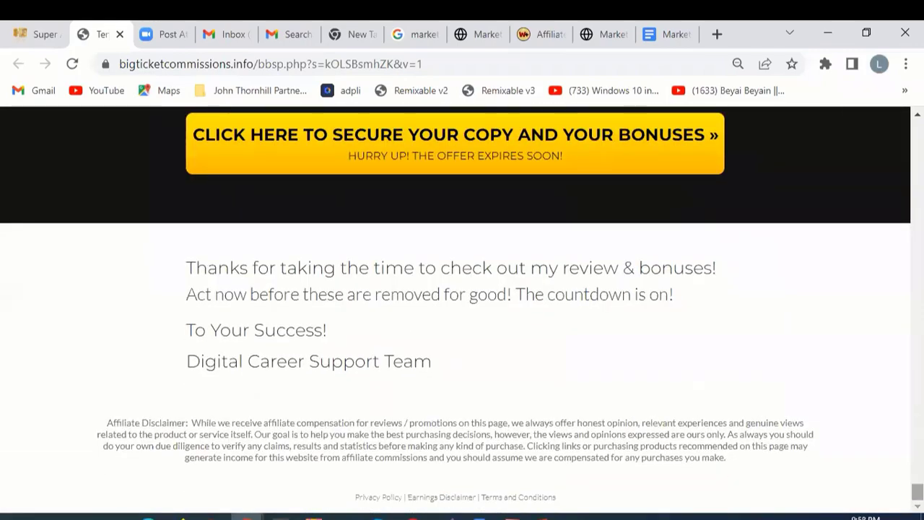
pyautogui.scroll(9, 462, 310)
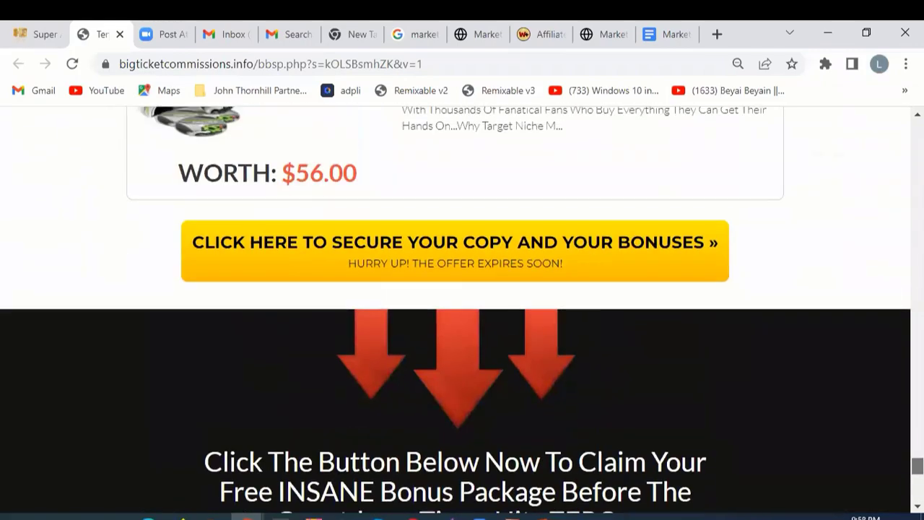
pyautogui.scroll(-3, 462, 310)
pyautogui.scroll(-2, 462, 310)
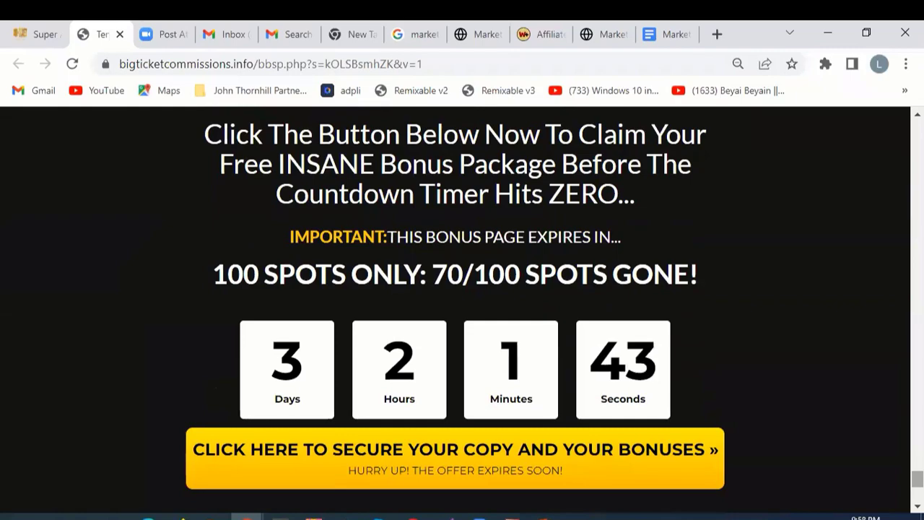
# Step: Recheck the sales page for placeholder content, comparing the logo, headline, video, project name and features with the bonus sections
pyautogui.scroll(6, 462, 310)
pyautogui.scroll(15, 462, 311)
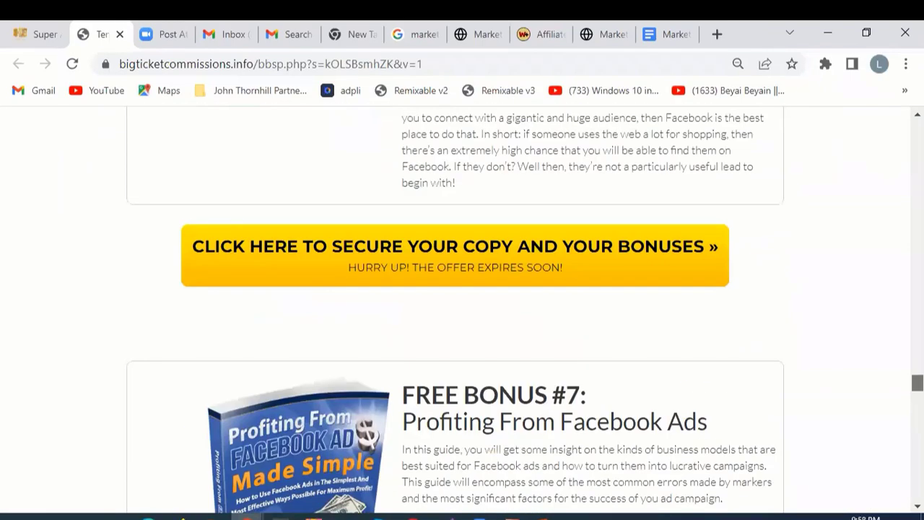
pyautogui.scroll(-3, 506, 307)
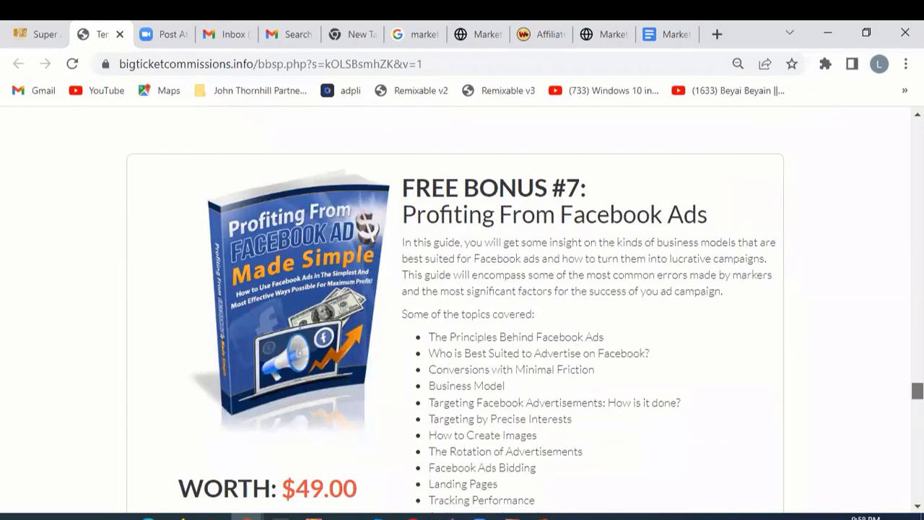
pyautogui.scroll(20, 462, 311)
pyautogui.scroll(10, 462, 310)
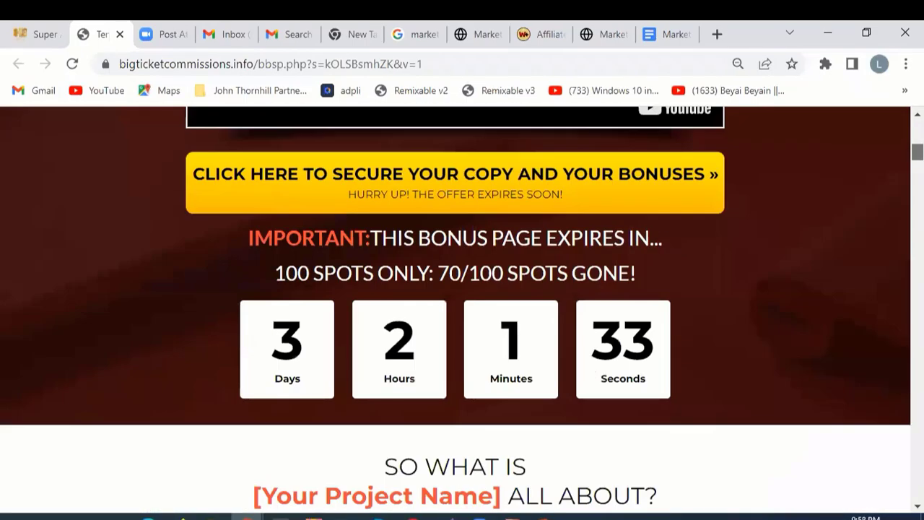
pyautogui.scroll(-12, 462, 311)
pyautogui.scroll(10, 462, 310)
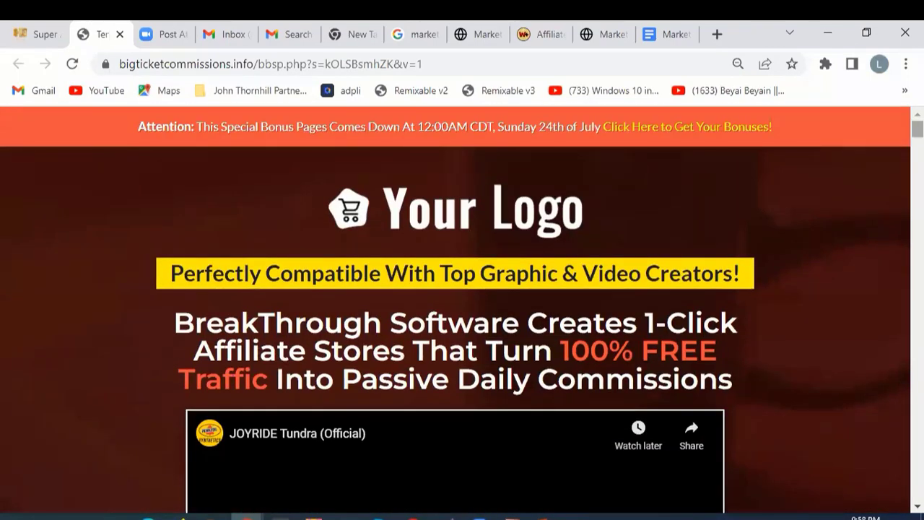
pyautogui.scroll(-4, 462, 310)
pyautogui.scroll(4, 462, 311)
pyautogui.scroll(-3, 463, 311)
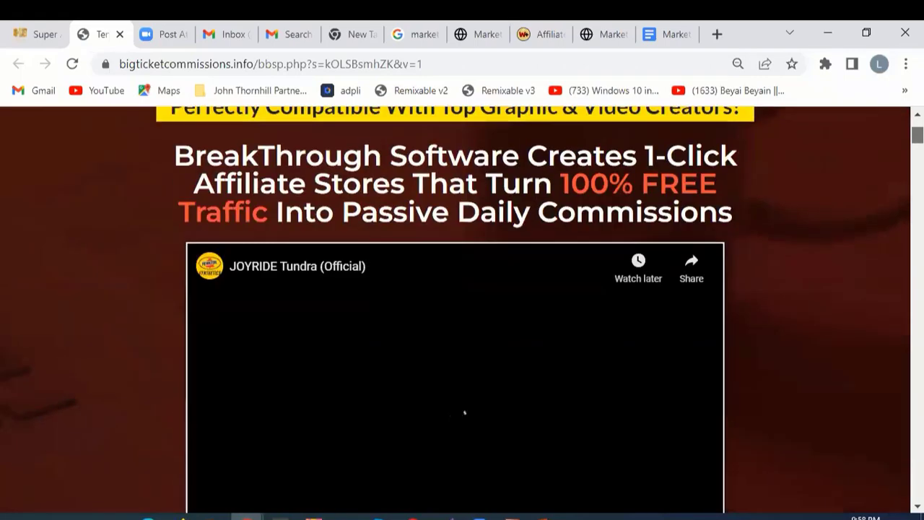
pyautogui.scroll(-5, 462, 311)
pyautogui.scroll(-10, 462, 311)
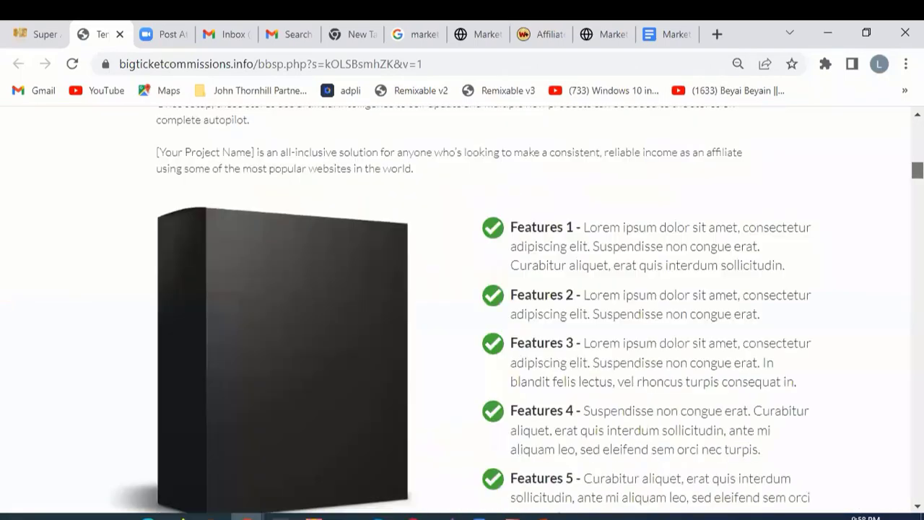
pyautogui.scroll(10, 462, 311)
pyautogui.scroll(-15, 462, 310)
pyautogui.scroll(-10, 462, 310)
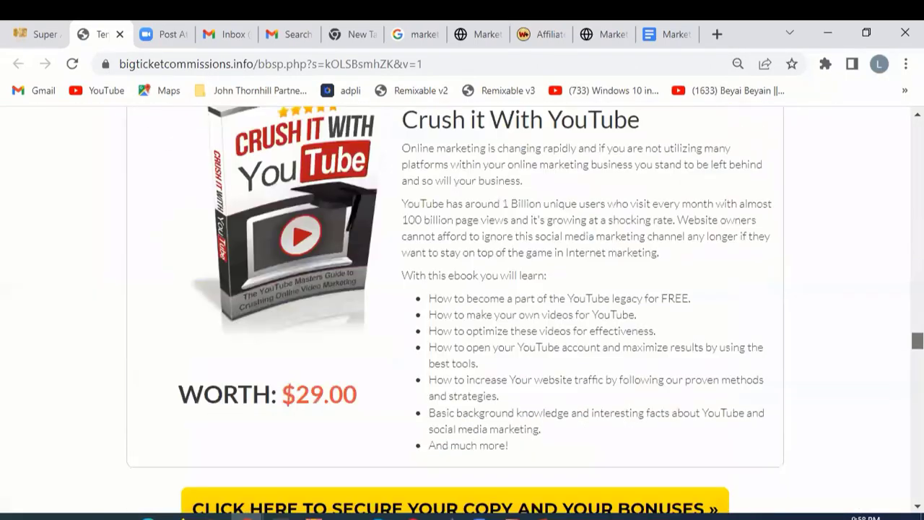
pyautogui.scroll(15, 462, 310)
pyautogui.scroll(15, 462, 310)
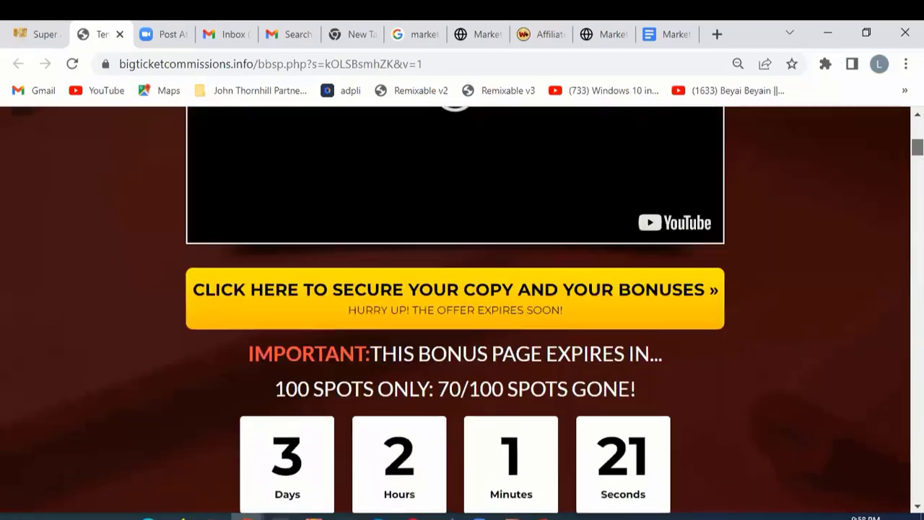
# Step: Open the MarketPrime entry listed directly above Secret Group System for editing and bring up its sales page content
pyautogui.click(28, 30)
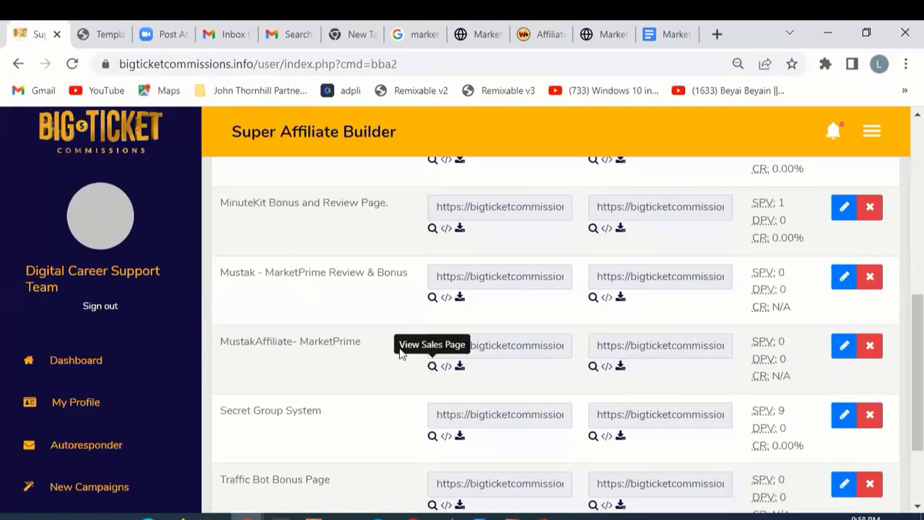
pyautogui.click(844, 348)
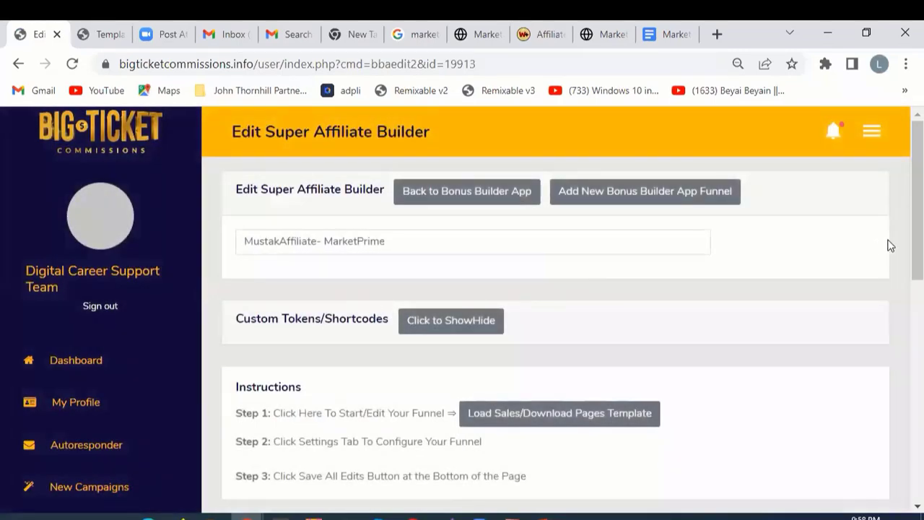
pyautogui.scroll(-7, 556, 332)
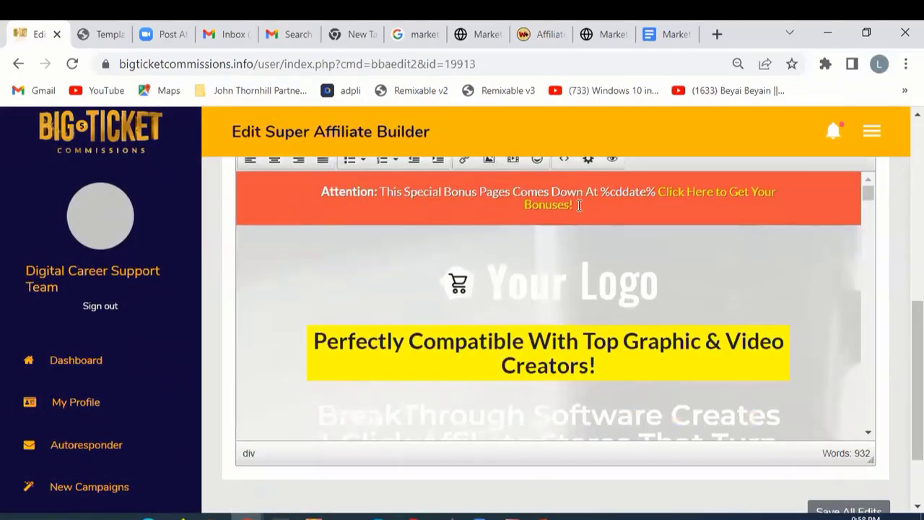
# Step: Compare the attention bar in the sales page editor with the live page's expiry notice and countdown
pyautogui.click(583, 207)
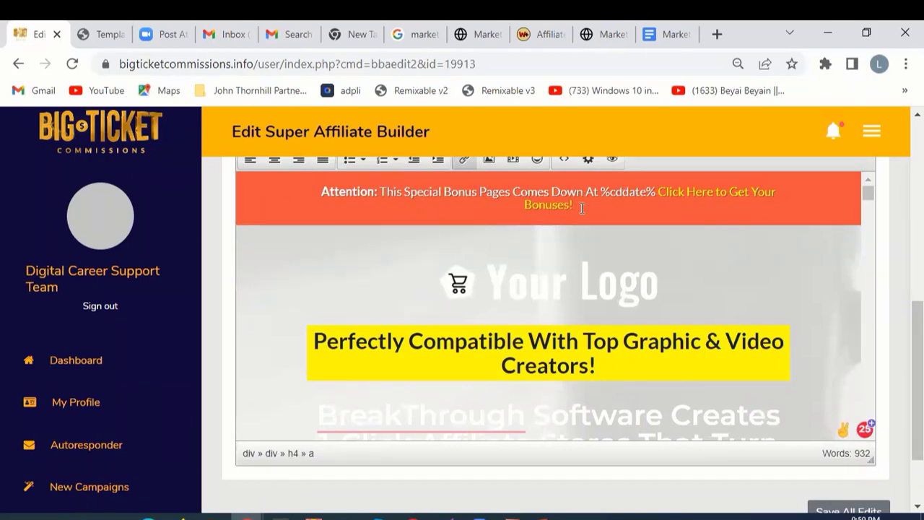
pyautogui.moveTo(582, 208); pyautogui.dragTo(408, 207)
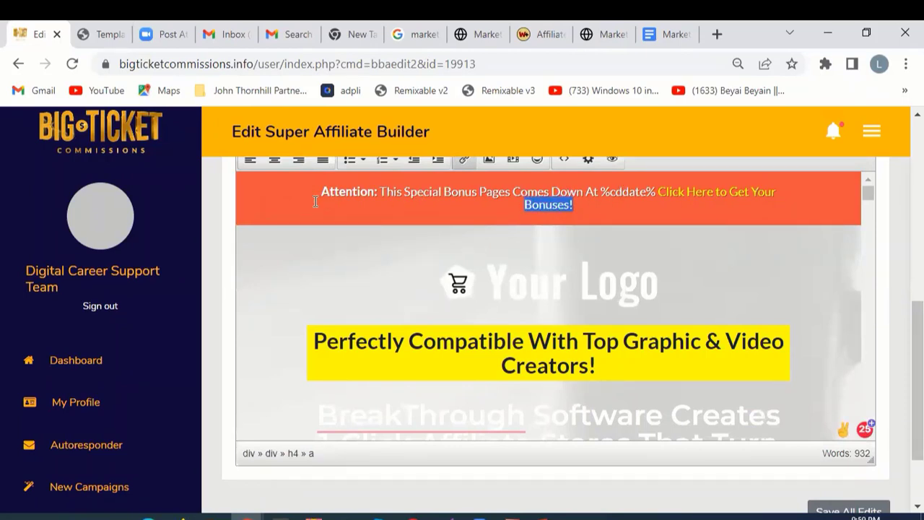
pyautogui.click(107, 29)
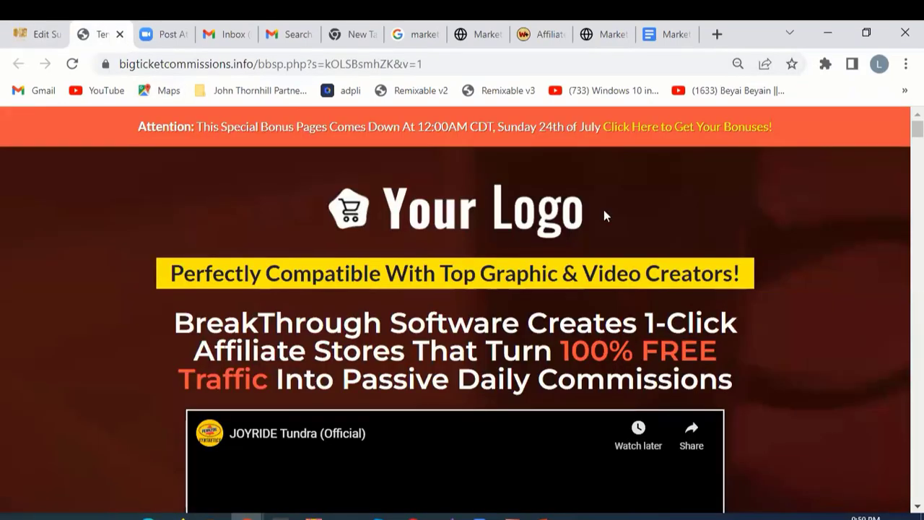
pyautogui.scroll(-9, 666, 260)
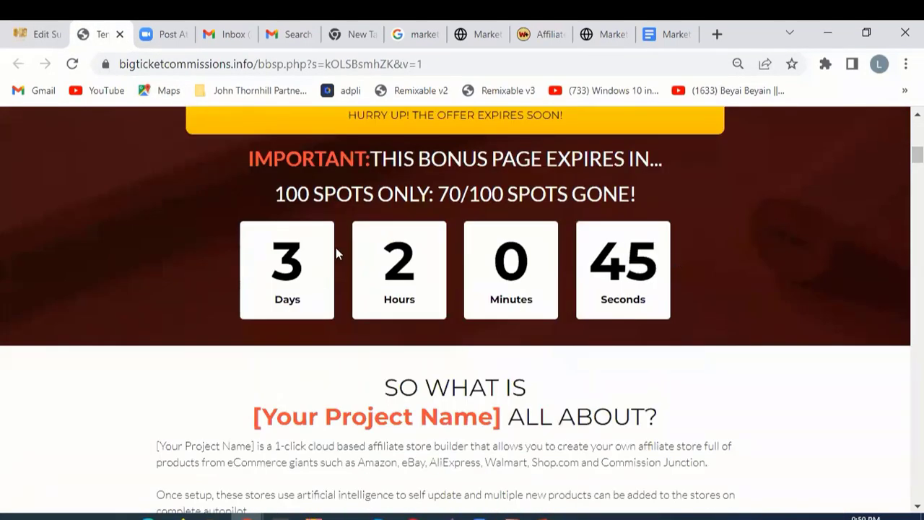
pyautogui.click(41, 35)
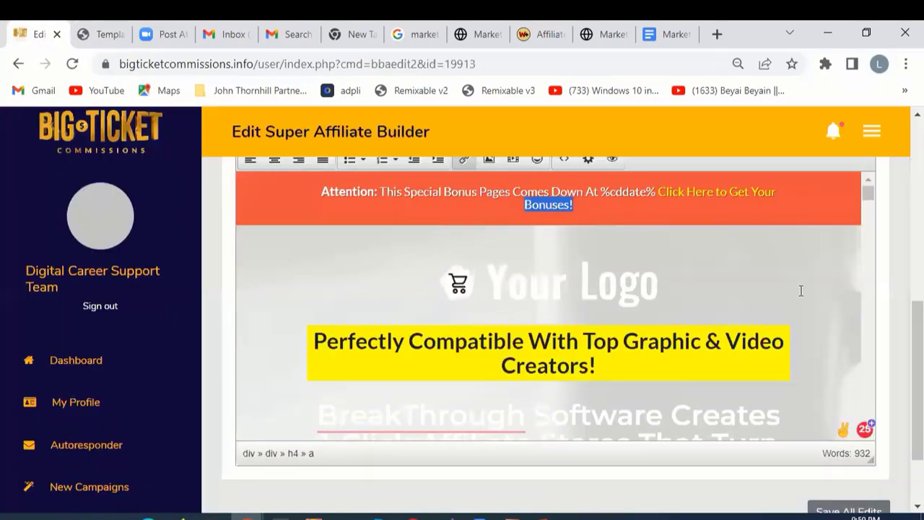
pyautogui.moveTo(866, 195); pyautogui.dragTo(867, 194)
pyautogui.click(579, 205)
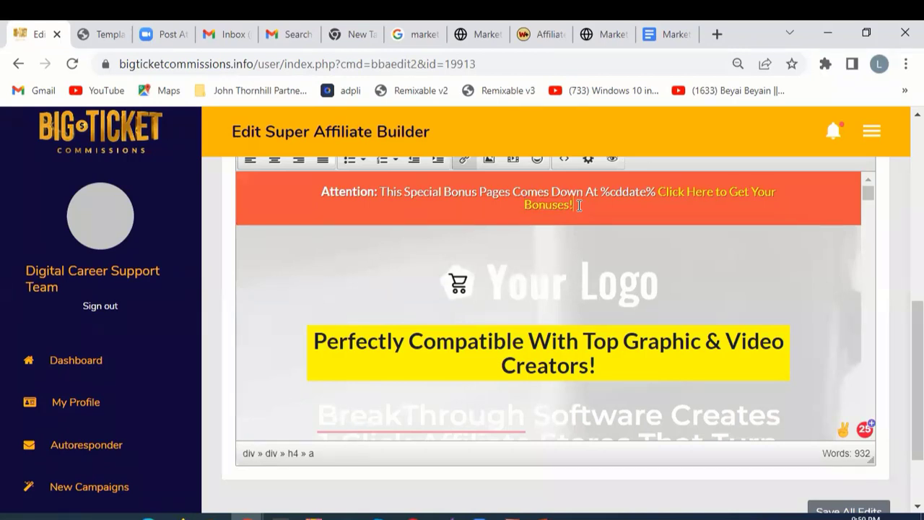
pyautogui.press('Down')
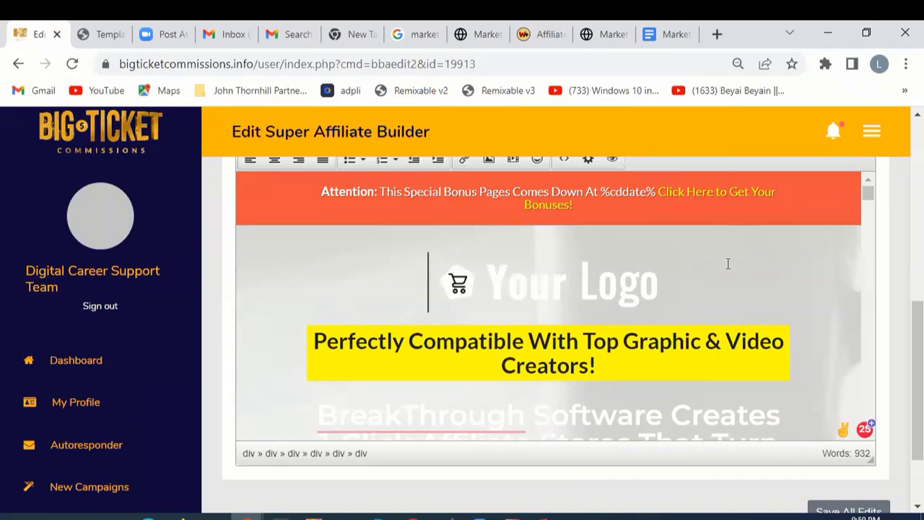
# Step: Open the image properties of the "Your Logo" placeholder in the sales page header and browse the uploaded files for its source
pyautogui.click(473, 292)
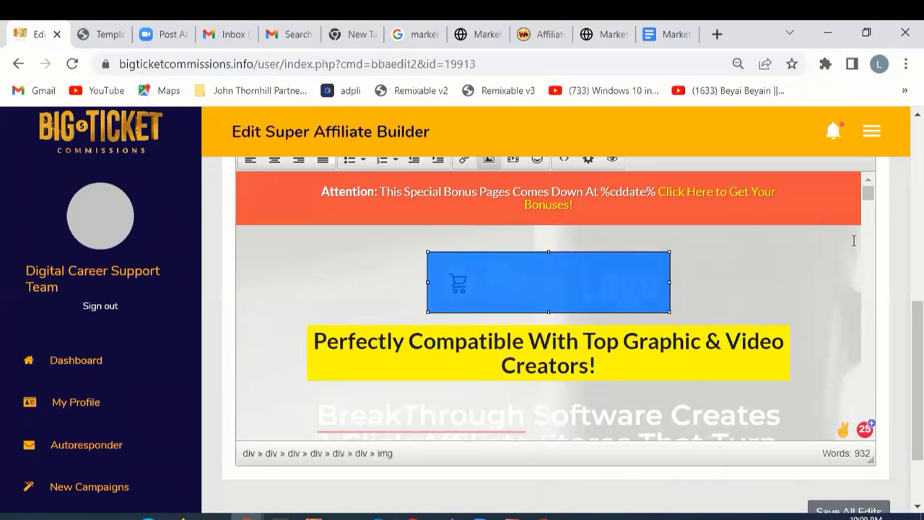
pyautogui.scroll(1, 917, 360)
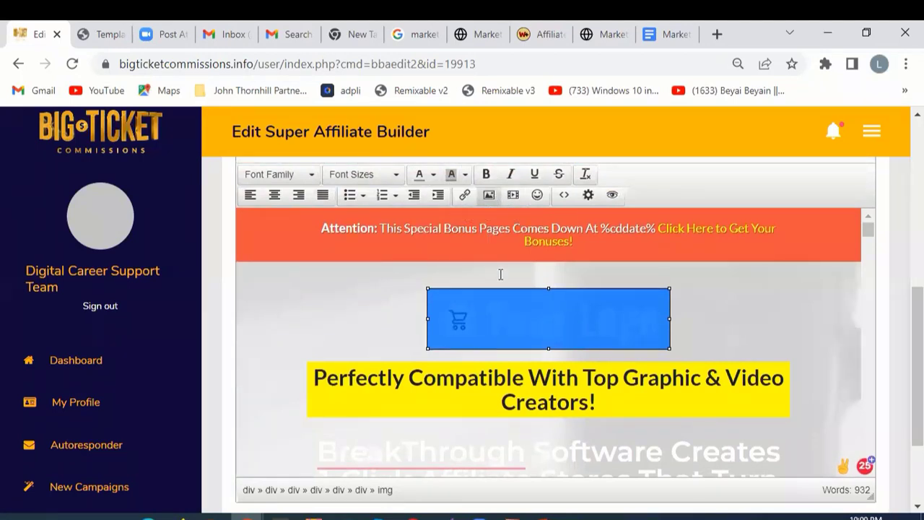
pyautogui.click(490, 197)
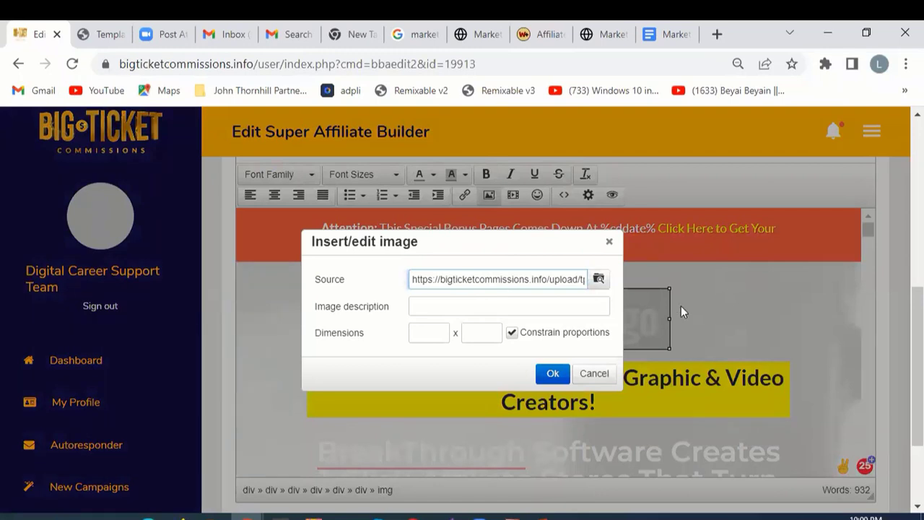
pyautogui.click(599, 281)
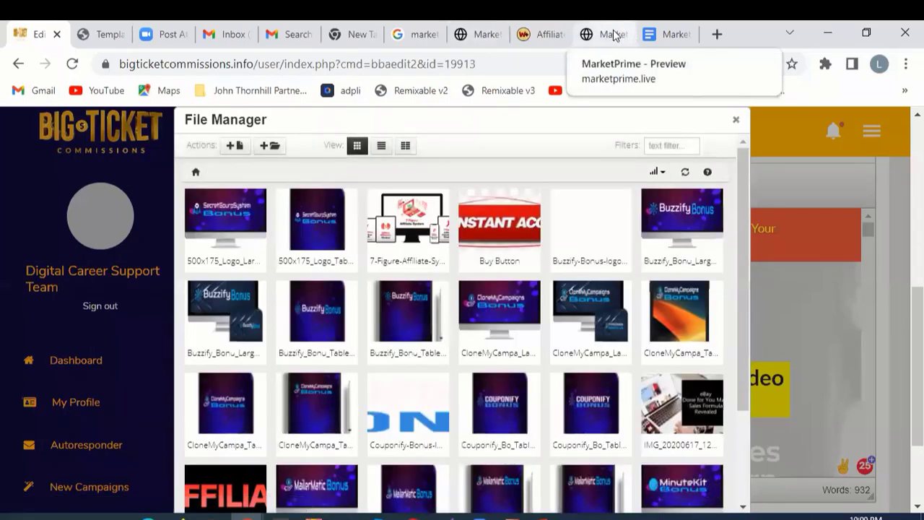
# Step: Examine the MarketPrime logo on the product's sales preview and JV pages, and return to the editor's file manager
pyautogui.click(614, 34)
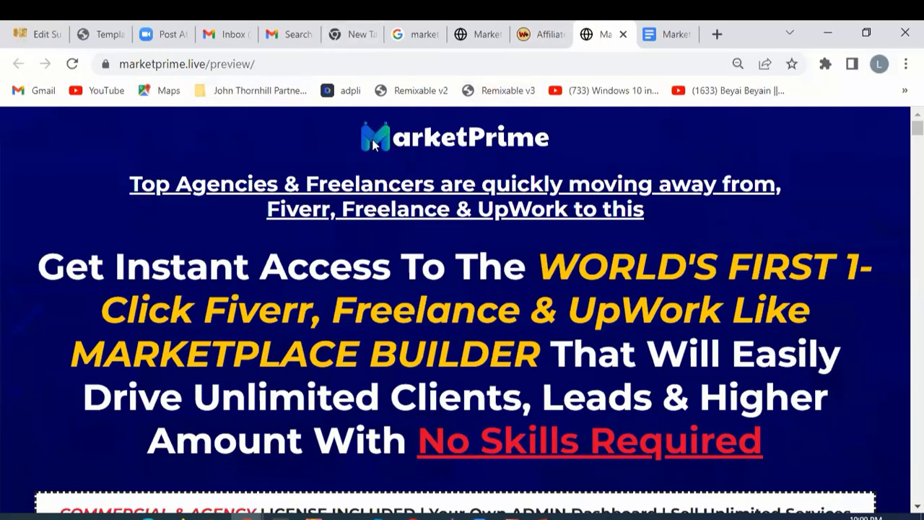
pyautogui.rightClick(483, 133)
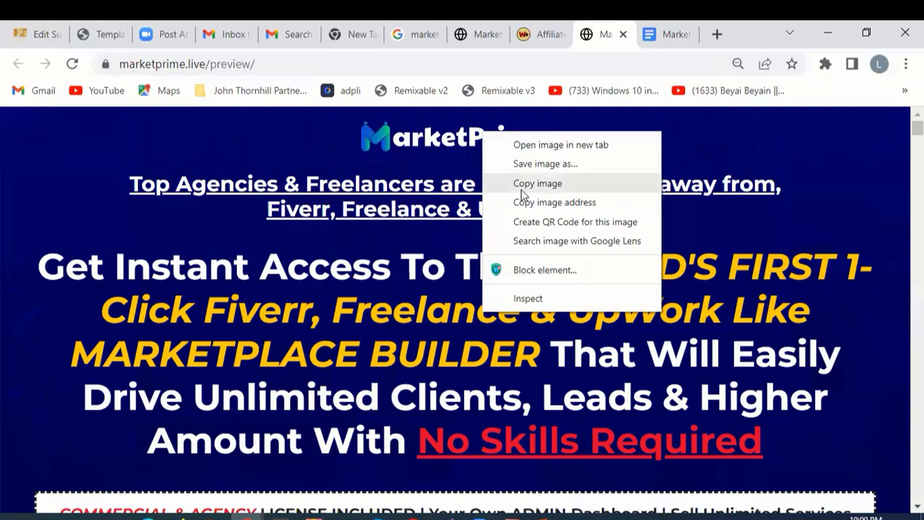
pyautogui.click(481, 35)
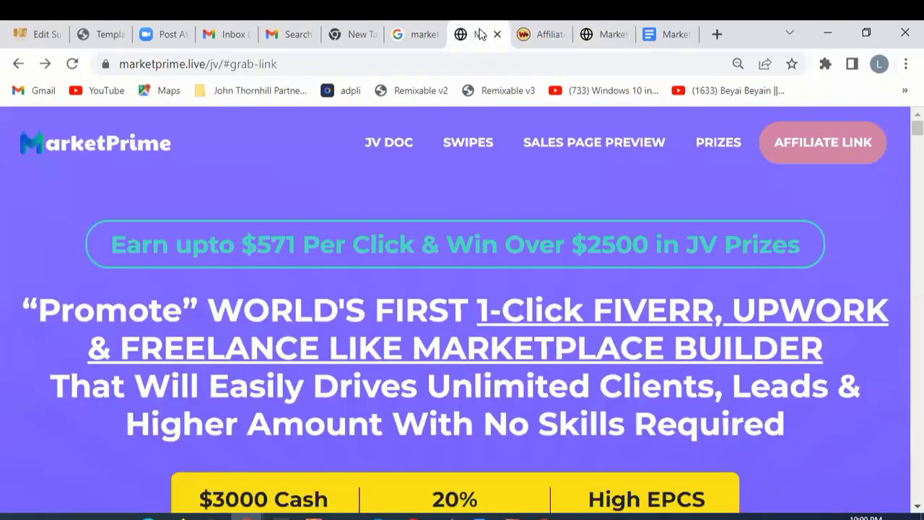
pyautogui.click(109, 34)
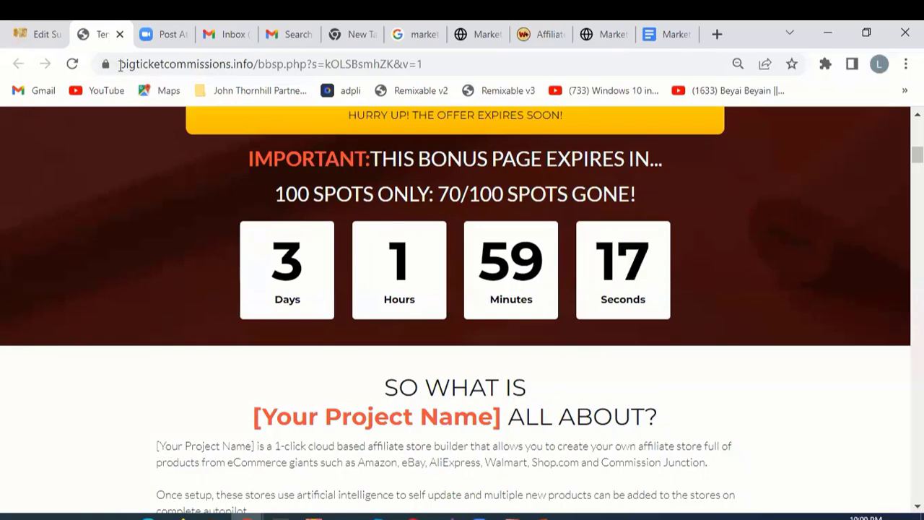
pyautogui.click(46, 34)
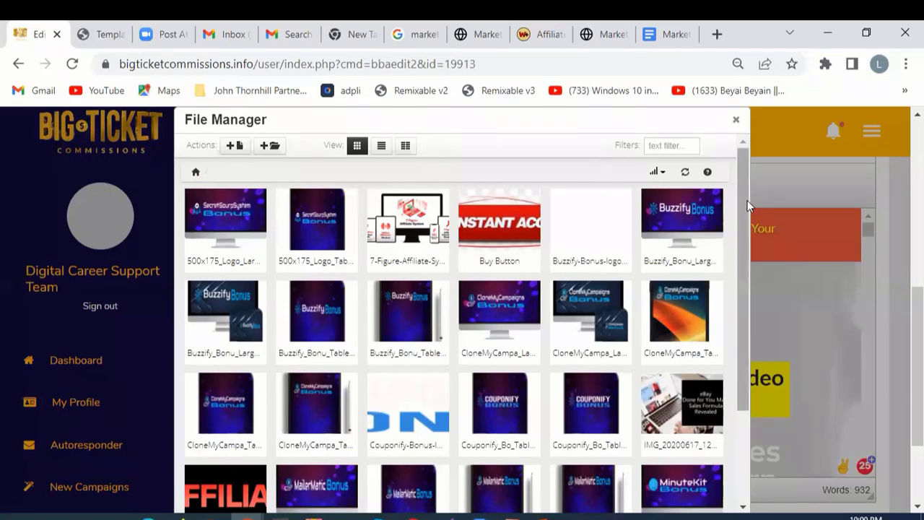
# Step: Replace the placeholder logo with the uploaded "logo" image and set its width to 250 with proportions constrained
pyautogui.moveTo(745, 199); pyautogui.dragTo(748, 323)
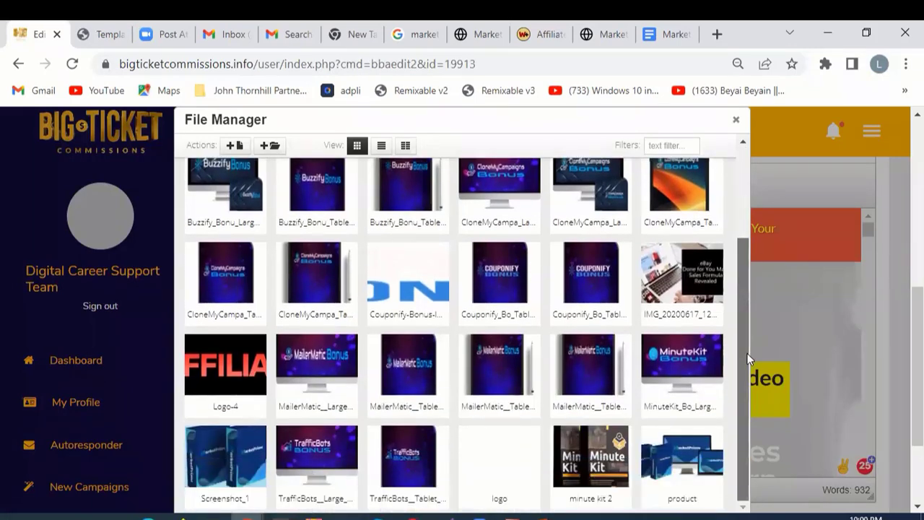
pyautogui.moveTo(496, 468)
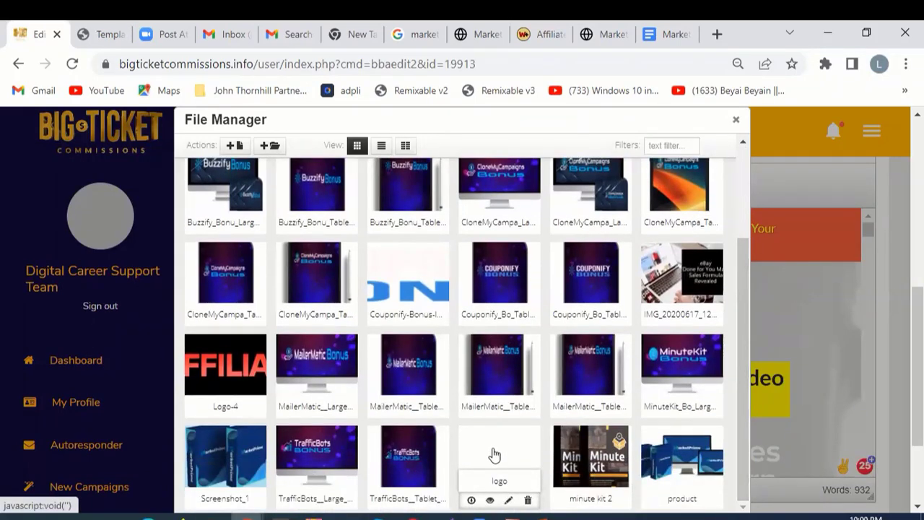
pyautogui.click(494, 454)
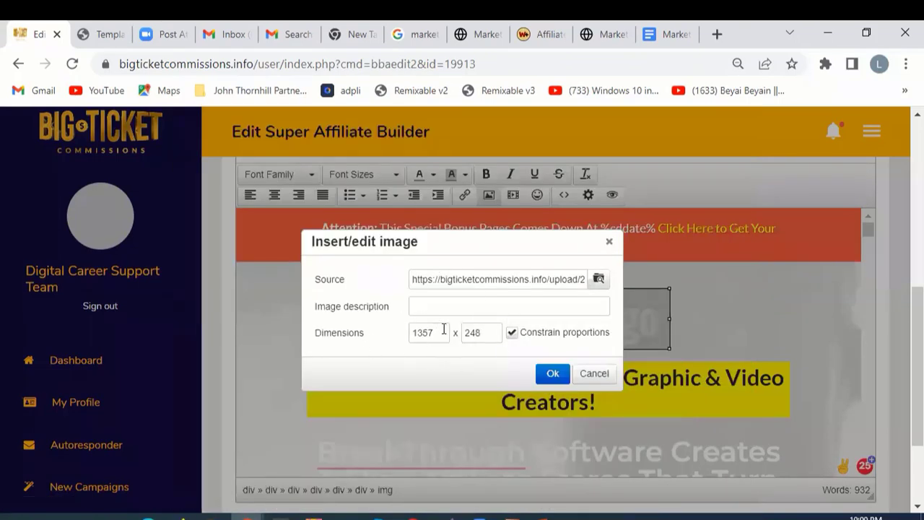
pyautogui.moveTo(437, 334); pyautogui.dragTo(402, 340)
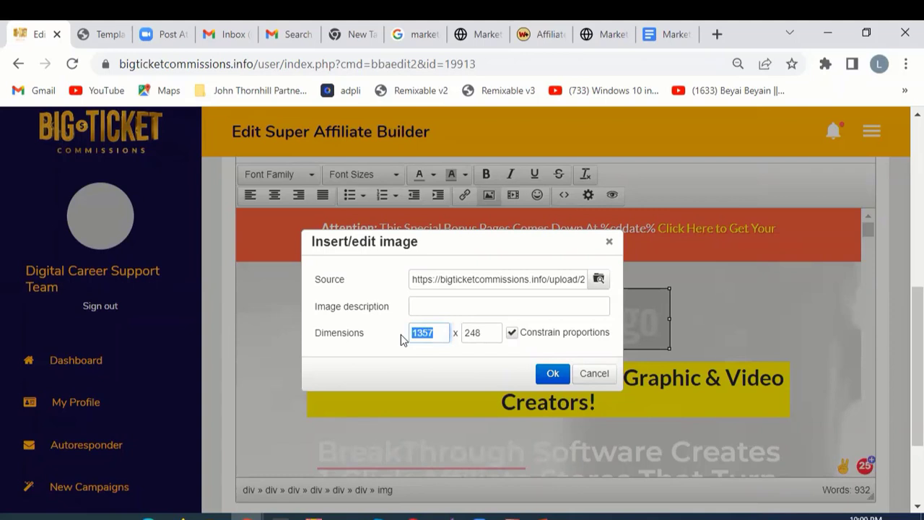
pyautogui.write('250')
pyautogui.click(452, 371)
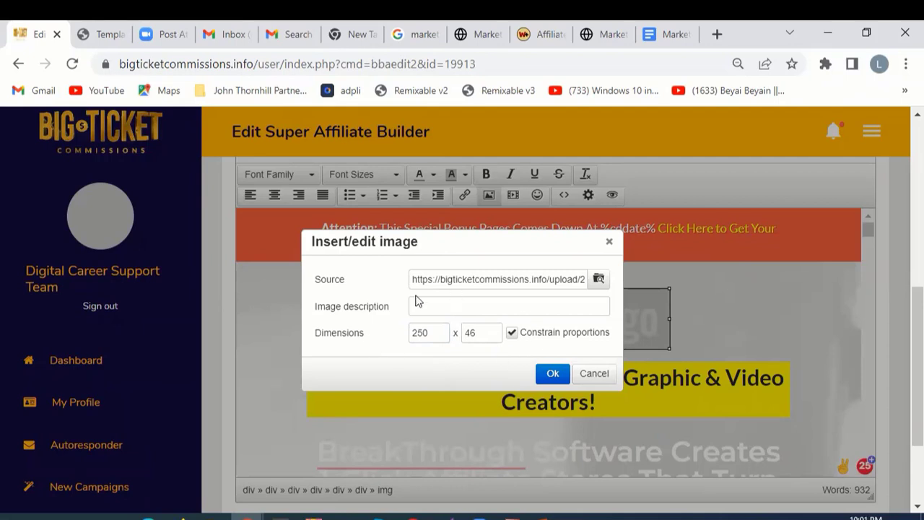
pyautogui.click(551, 375)
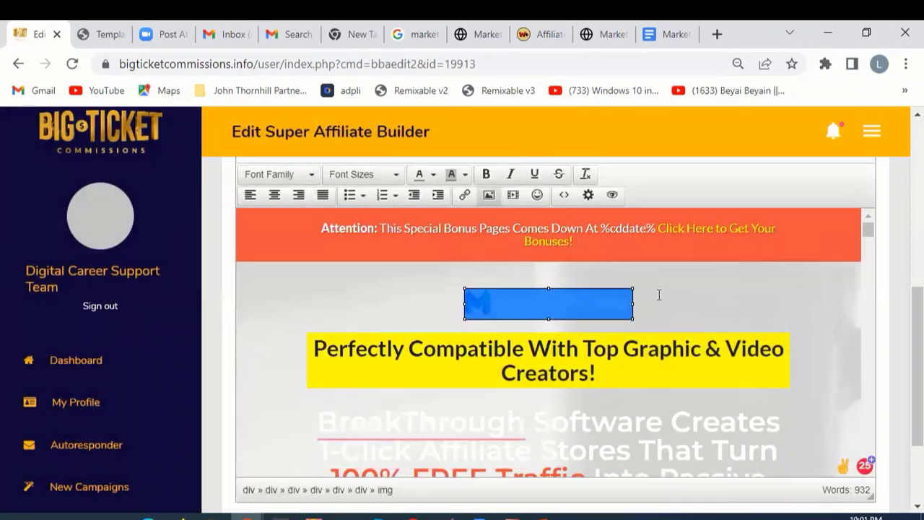
pyautogui.moveTo(868, 229); pyautogui.dragTo(868, 246)
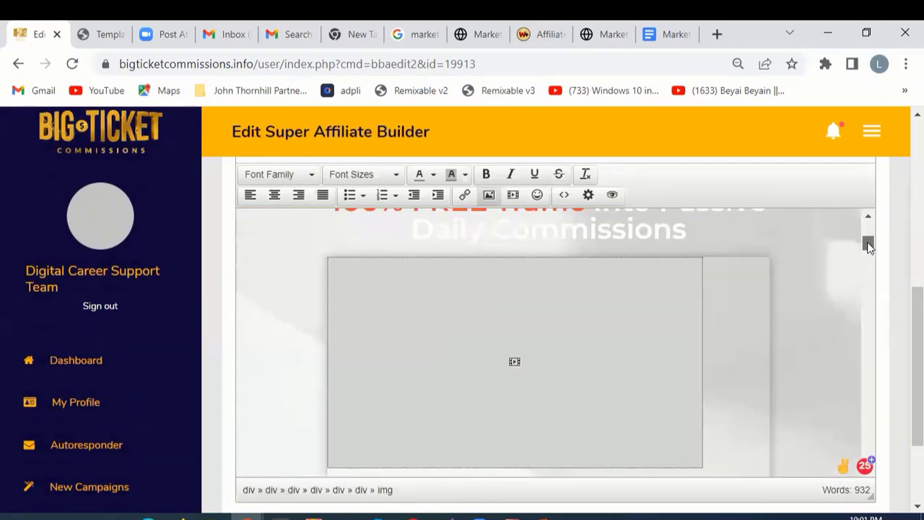
pyautogui.click(540, 34)
pyautogui.click(484, 34)
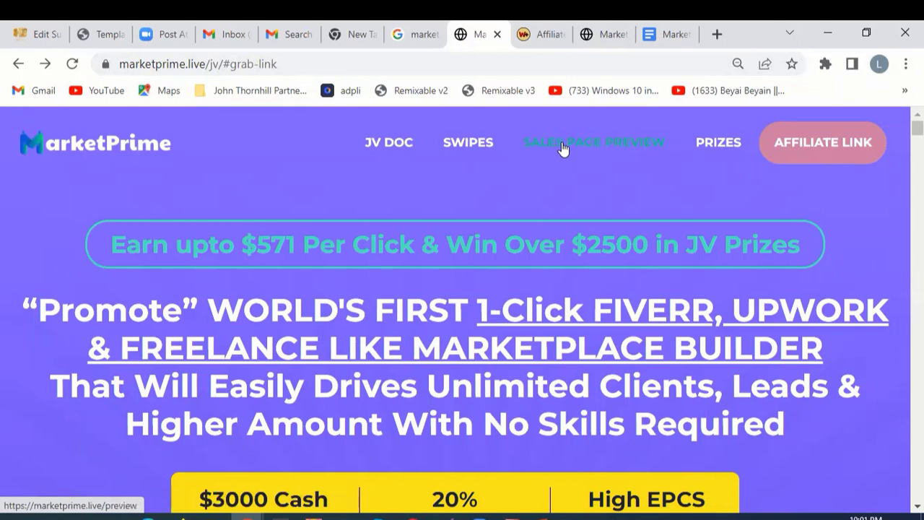
pyautogui.click(664, 34)
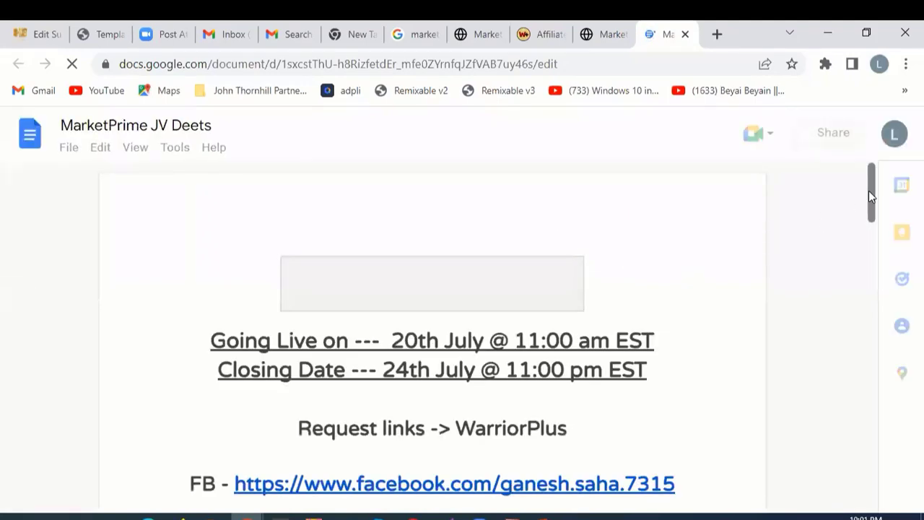
pyautogui.moveTo(871, 190); pyautogui.dragTo(869, 208)
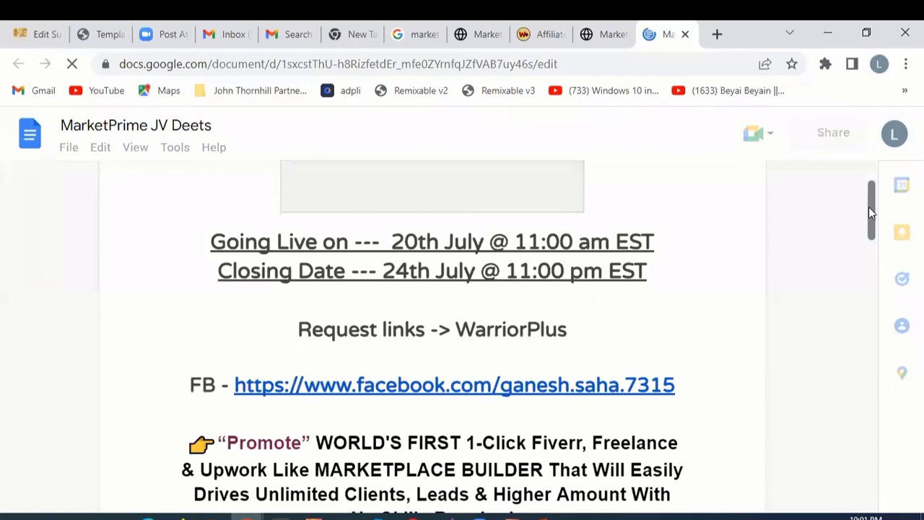
pyautogui.scroll(-6, 871, 220)
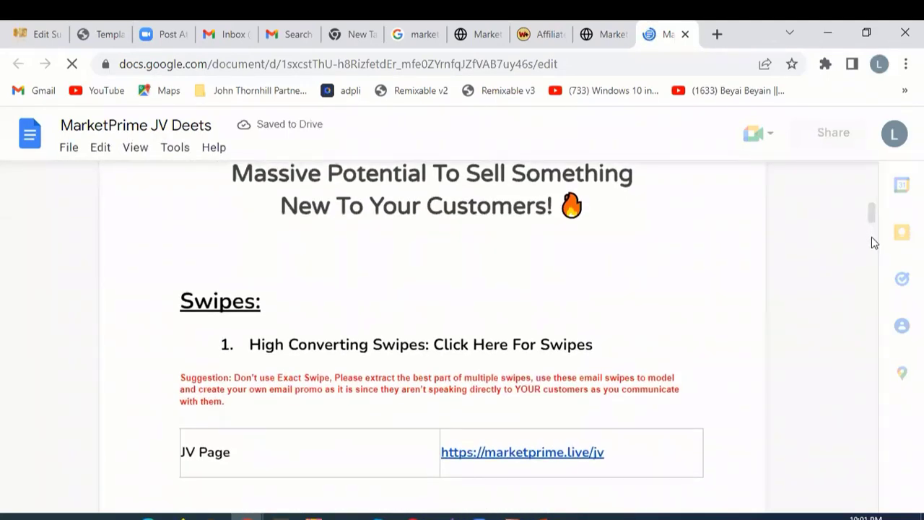
pyautogui.scroll(-5, 872, 238)
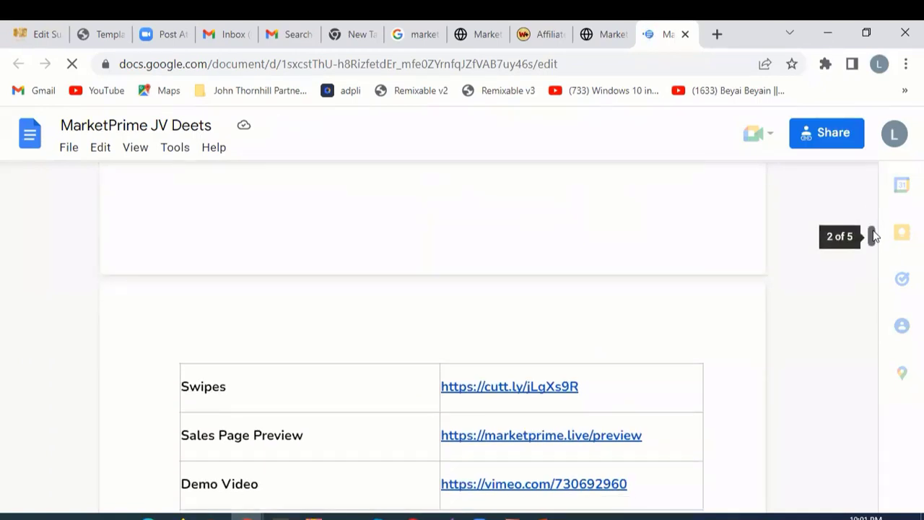
pyautogui.scroll(-2, 875, 245)
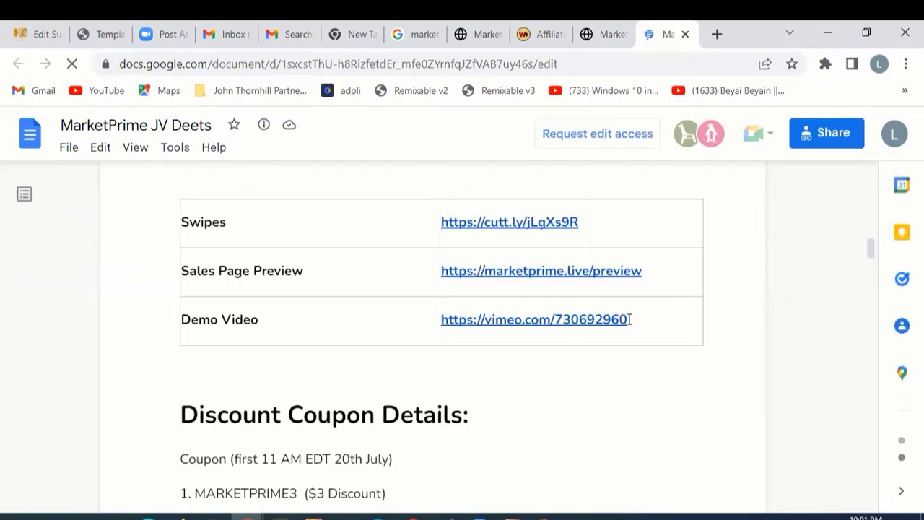
pyautogui.moveTo(630, 319); pyautogui.dragTo(450, 322)
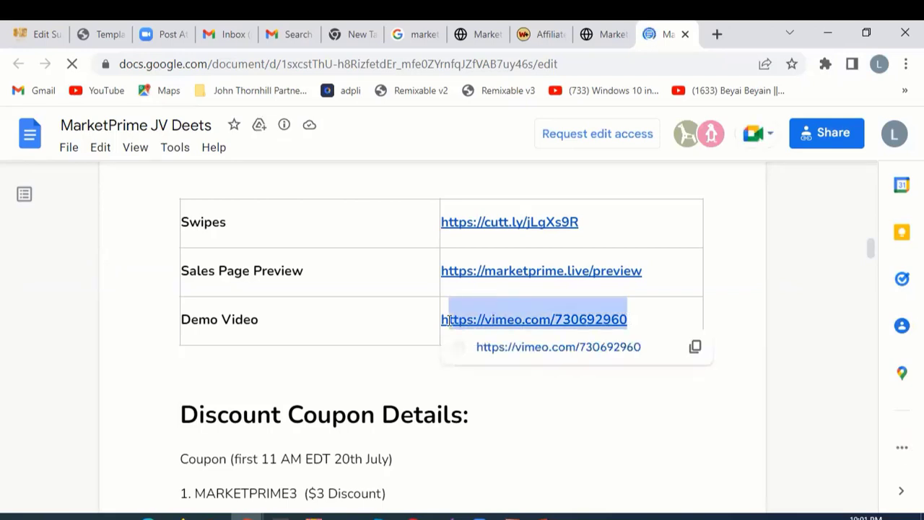
pyautogui.click(693, 348)
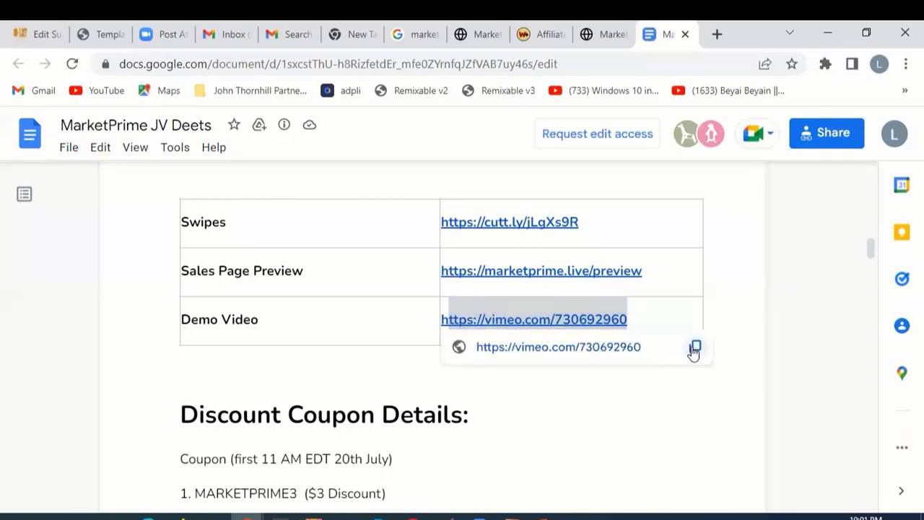
# Step: Return to the sales page editor and open the properties of the video below the "Watch The Demo Video Of [Your Project Name] Below" heading
pyautogui.click(34, 33)
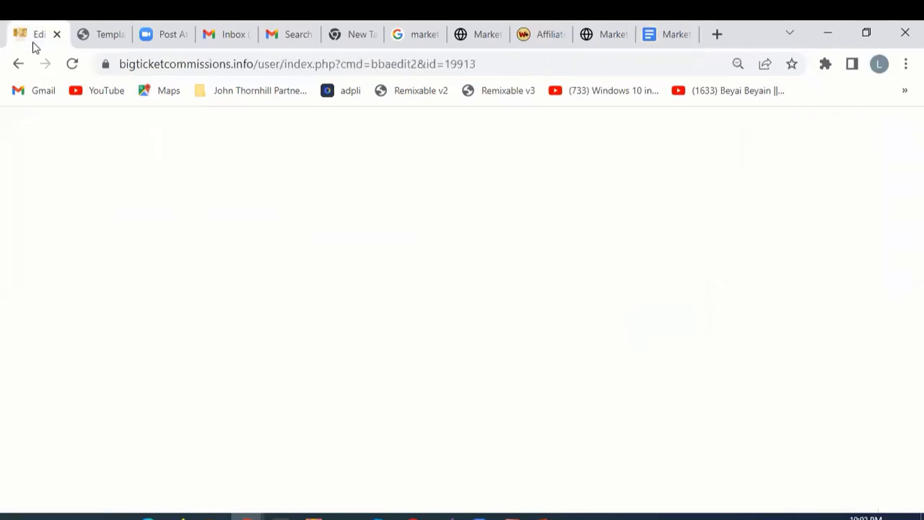
pyautogui.moveTo(869, 242); pyautogui.dragTo(867, 380)
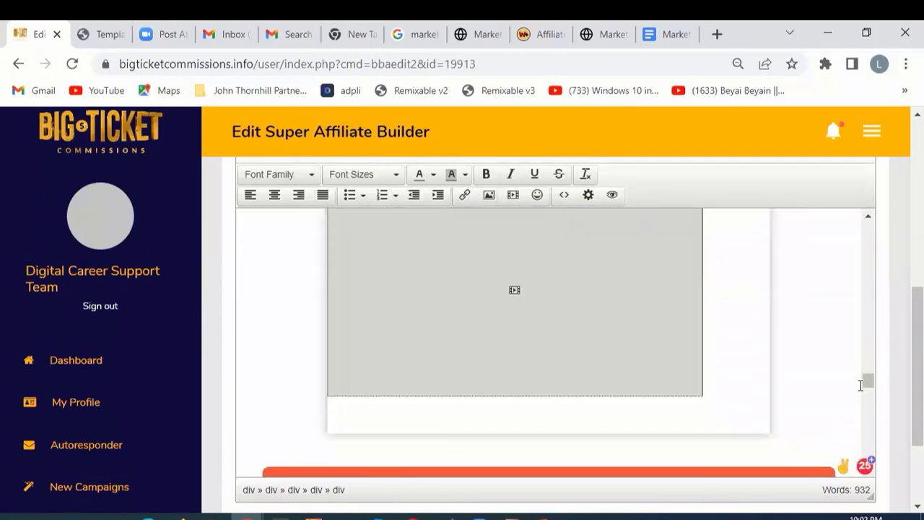
pyautogui.scroll(3, 869, 380)
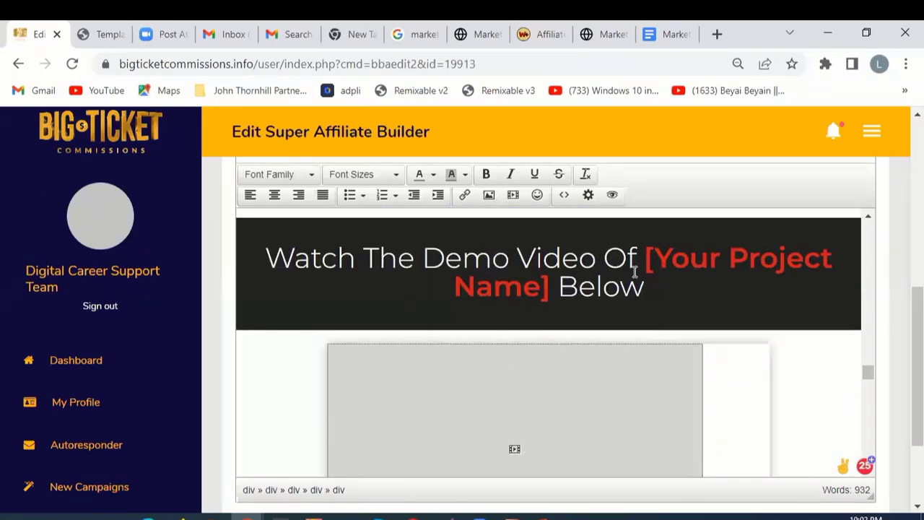
pyautogui.click(646, 287)
pyautogui.scroll(-1, 646, 287)
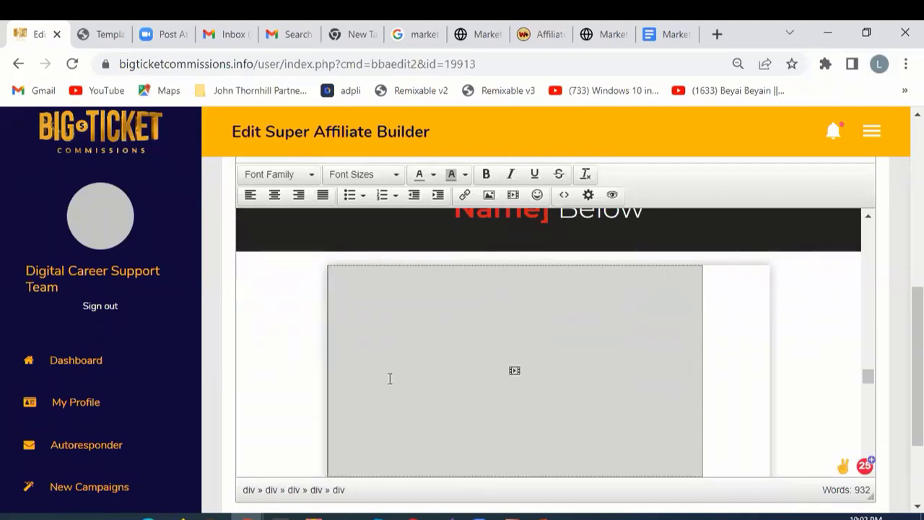
pyautogui.click(309, 403)
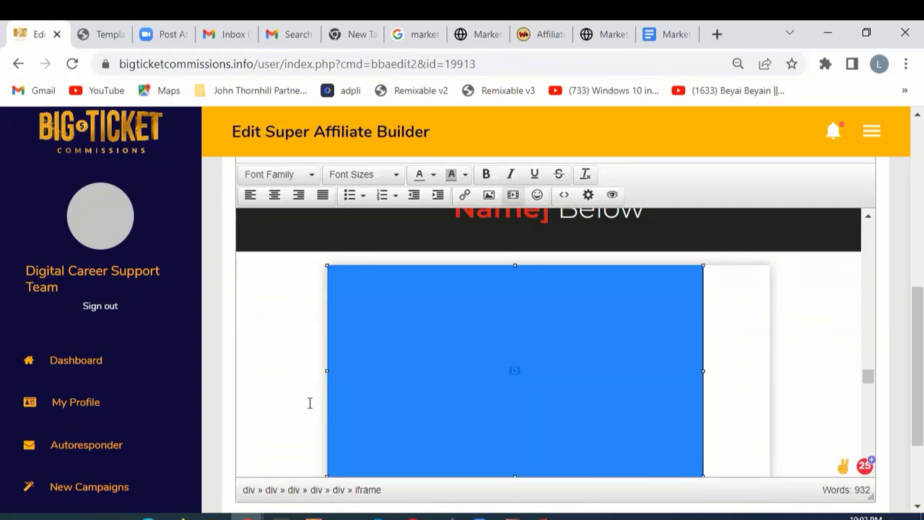
pyautogui.click(514, 197)
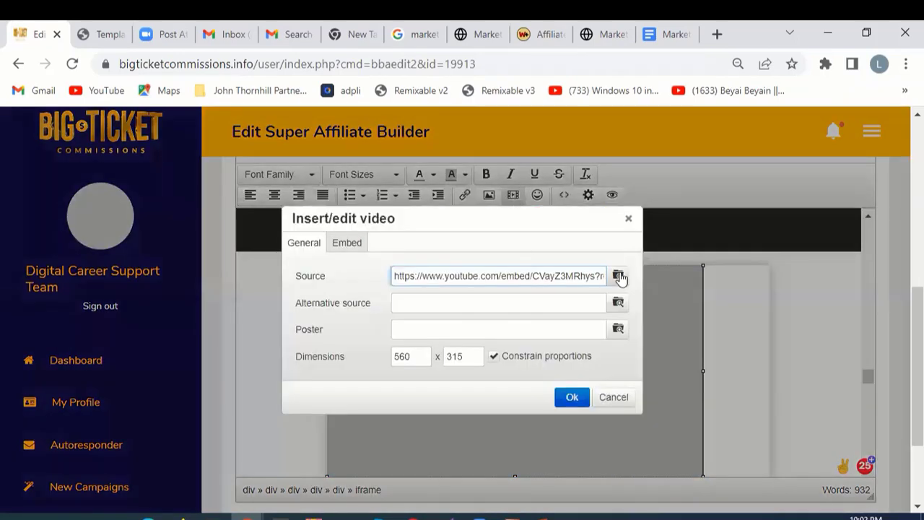
pyautogui.click(619, 277)
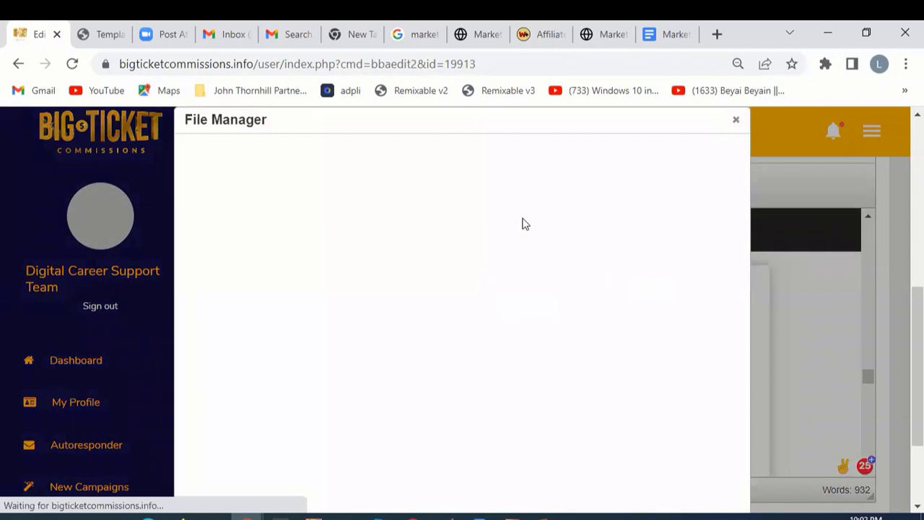
pyautogui.press('Escape')
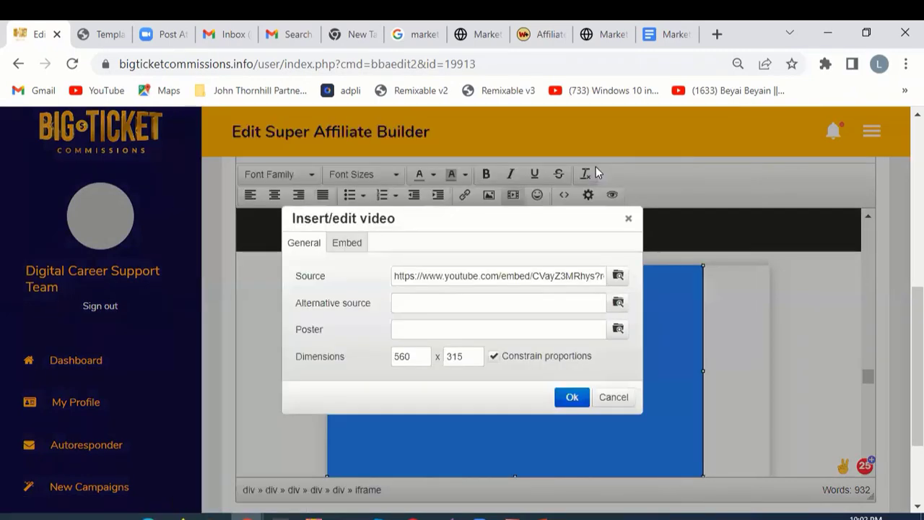
pyautogui.click(592, 275)
pyautogui.hotkey('ctrl', 'a')
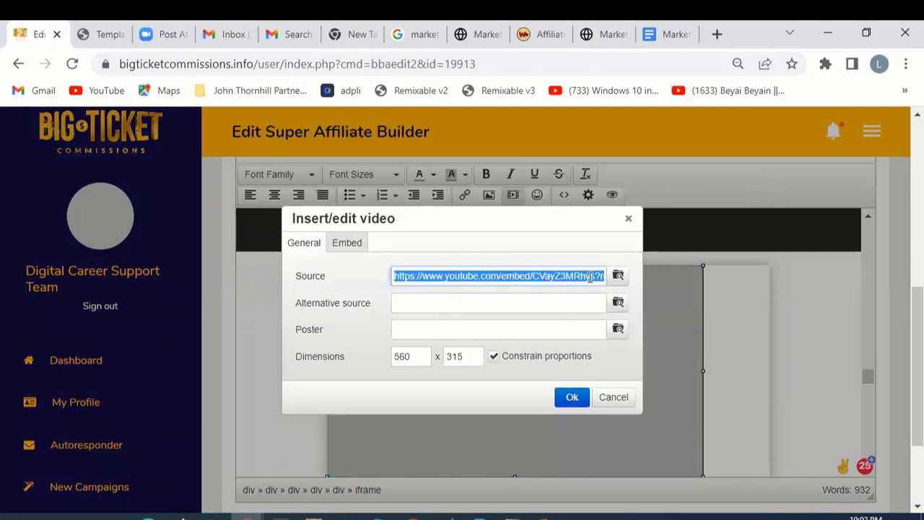
pyautogui.press('BackSpace')
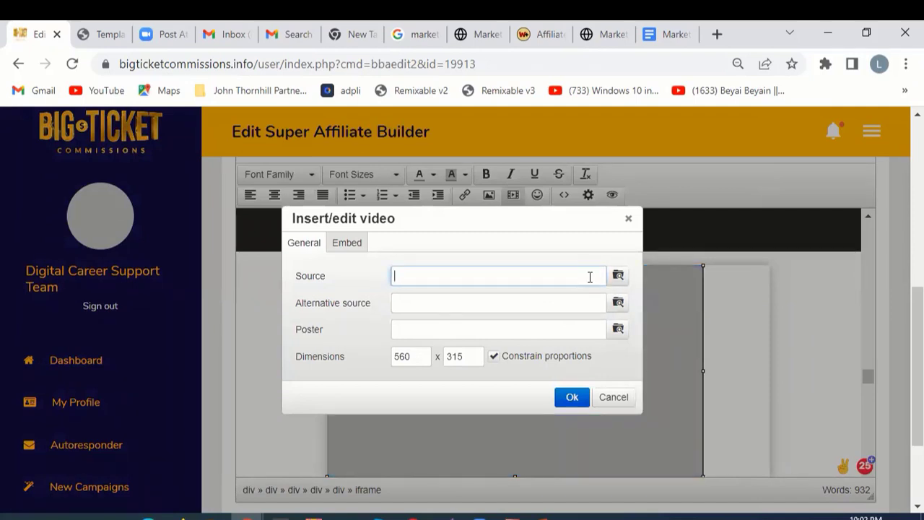
pyautogui.hotkey('ctrl', 'v')
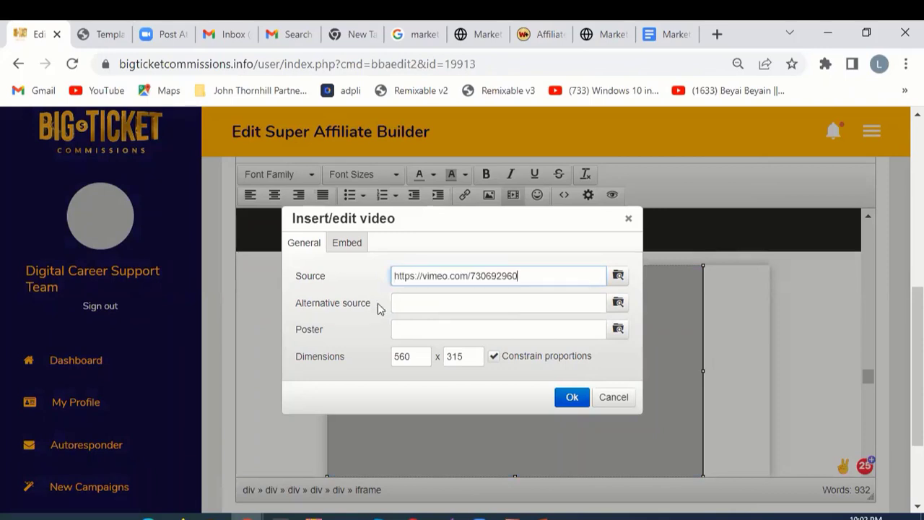
pyautogui.click(571, 397)
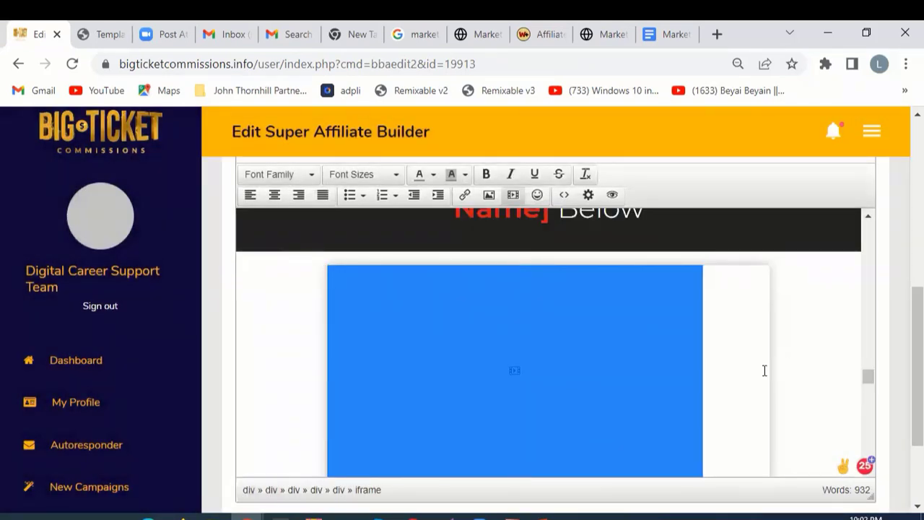
# Step: Open the settings of the video below the sales page's top headline and clear its source URL
pyautogui.click(764, 370)
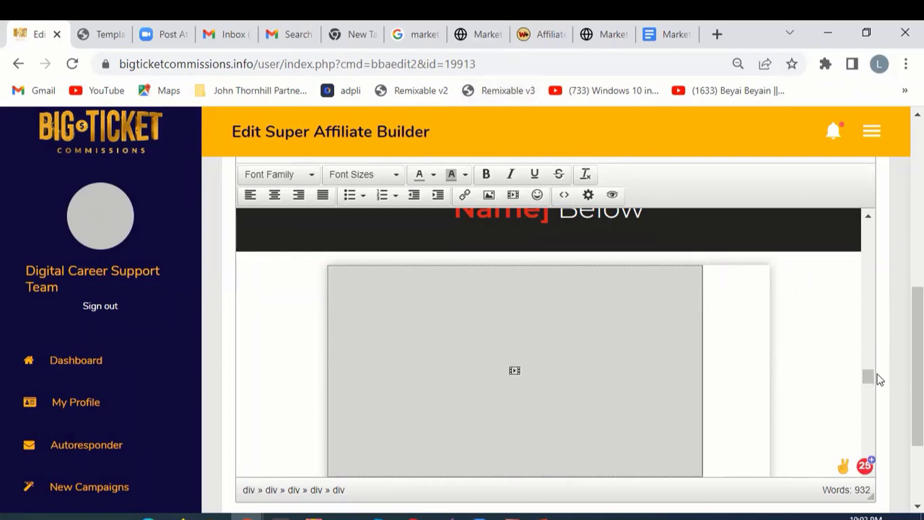
pyautogui.moveTo(878, 378); pyautogui.dragTo(871, 251)
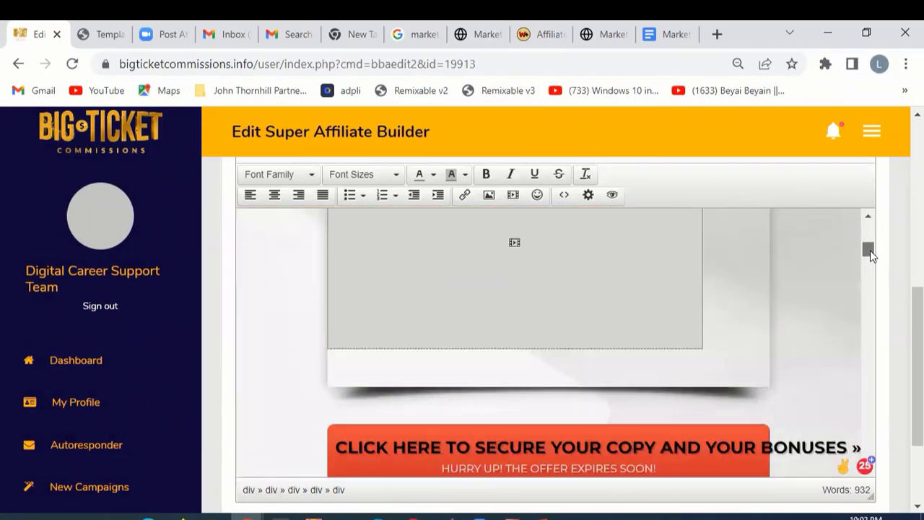
pyautogui.click(716, 330)
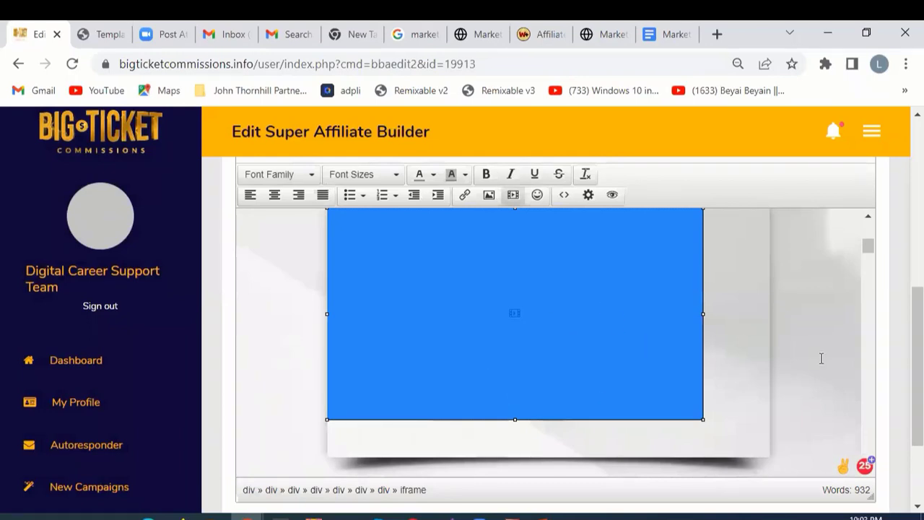
pyautogui.moveTo(870, 244)
pyautogui.mouseDown()
pyautogui.moveTo(871, 255)
pyautogui.moveTo(872, 242)
pyautogui.mouseUp()
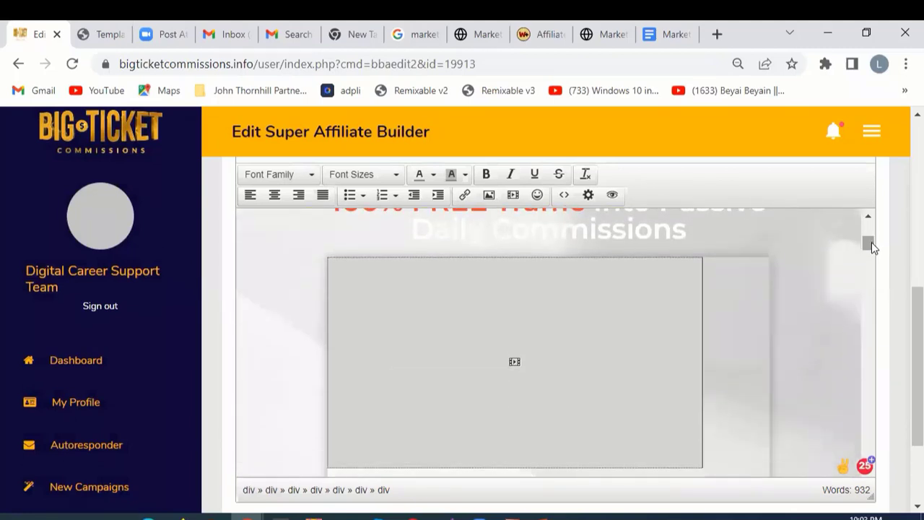
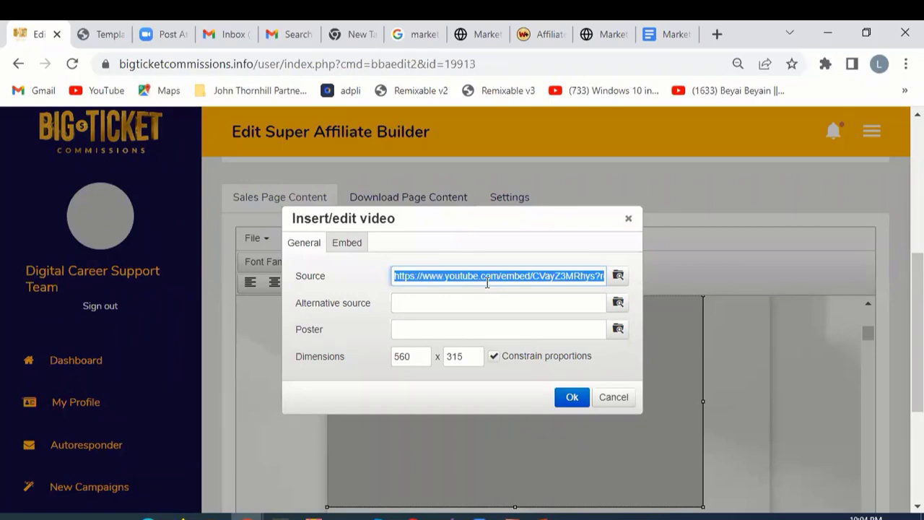
pyautogui.press('BackSpace')
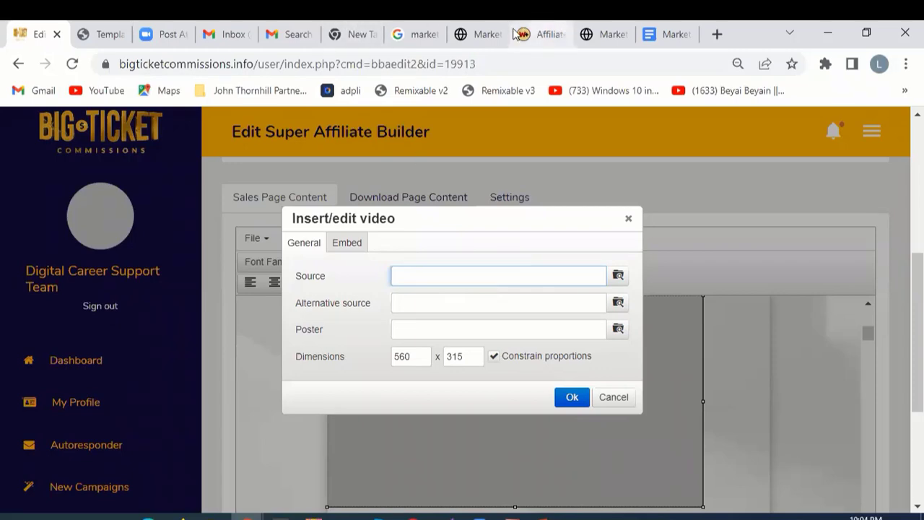
# Step: Look through the MarketPrime JV page, sales page preview and JV Deets document for a suitable product video
pyautogui.click(477, 33)
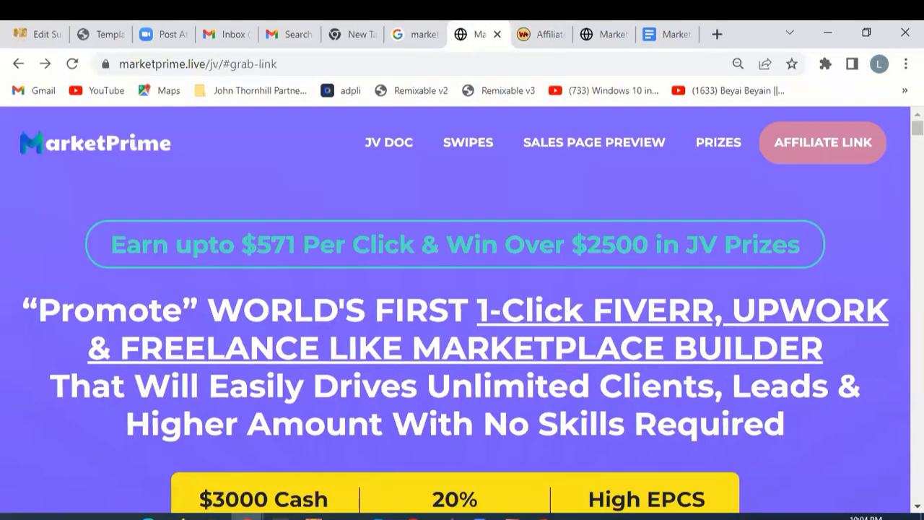
pyautogui.scroll(-6, 462, 303)
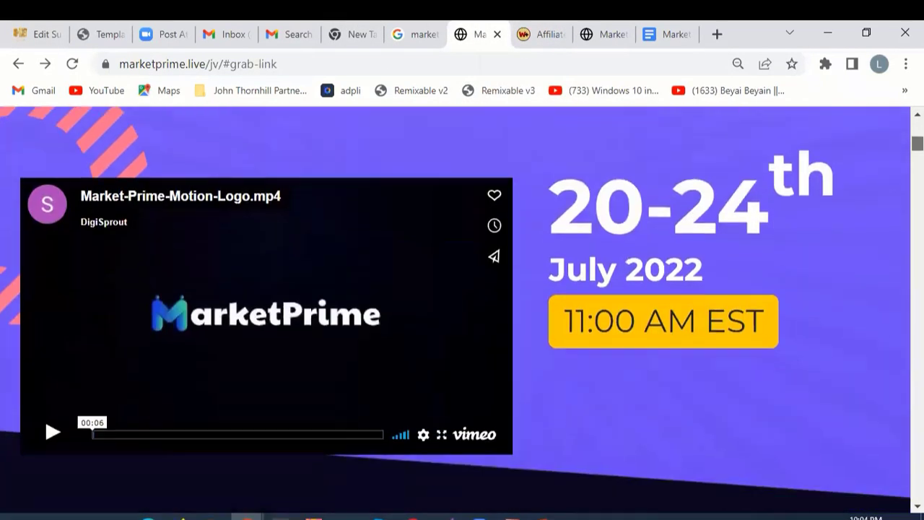
pyautogui.scroll(1, 462, 303)
pyautogui.scroll(5, 462, 303)
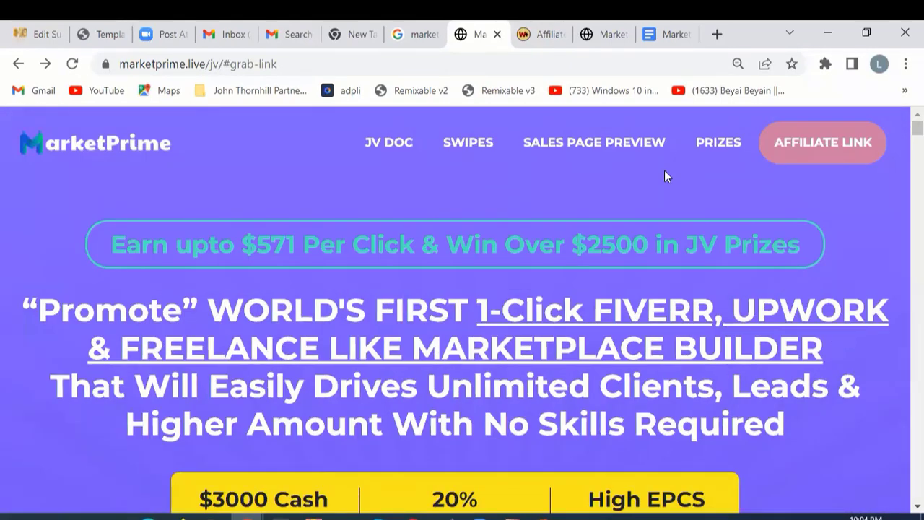
pyautogui.click(611, 36)
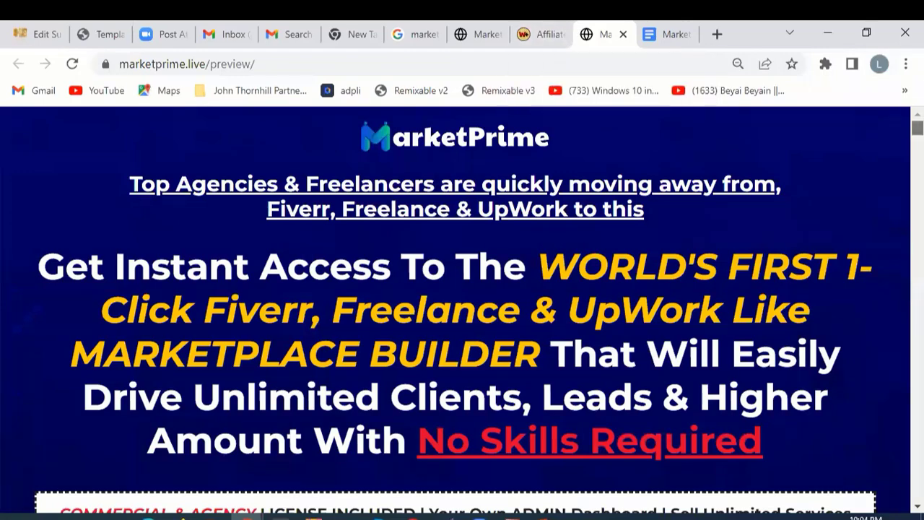
pyautogui.scroll(-8, 462, 311)
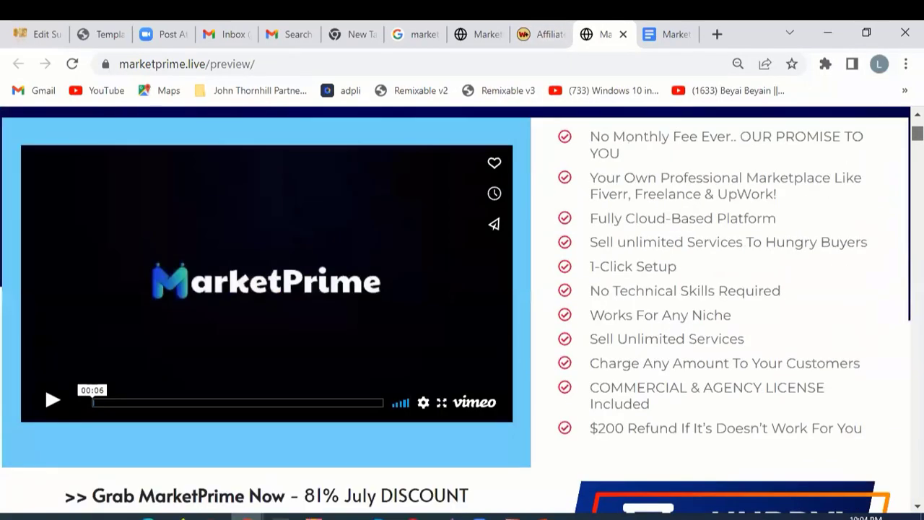
pyautogui.scroll(4, 257, 283)
pyautogui.scroll(-5, 257, 283)
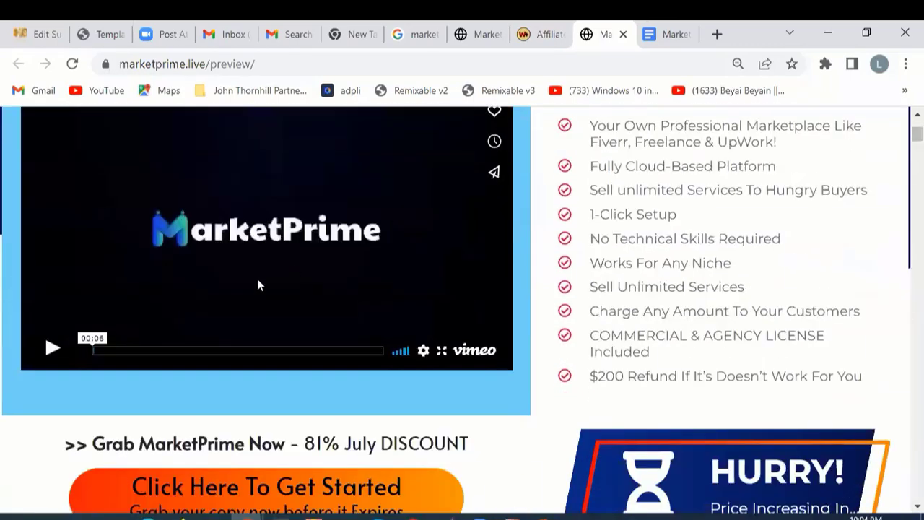
pyautogui.click(664, 29)
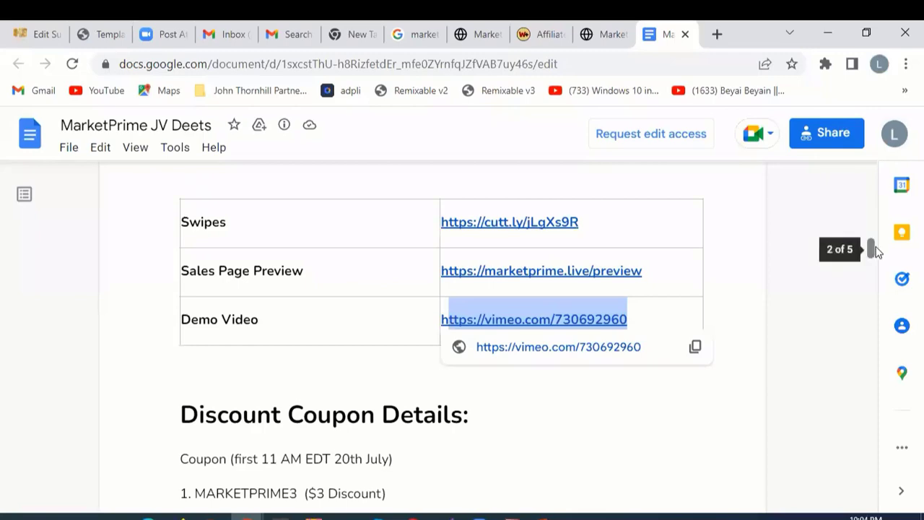
pyautogui.moveTo(874, 249); pyautogui.dragTo(893, 153)
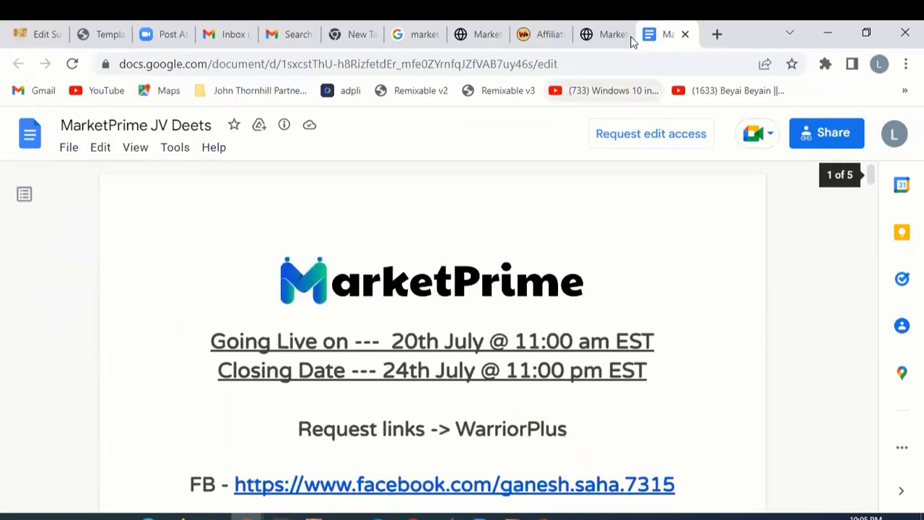
pyautogui.click(605, 35)
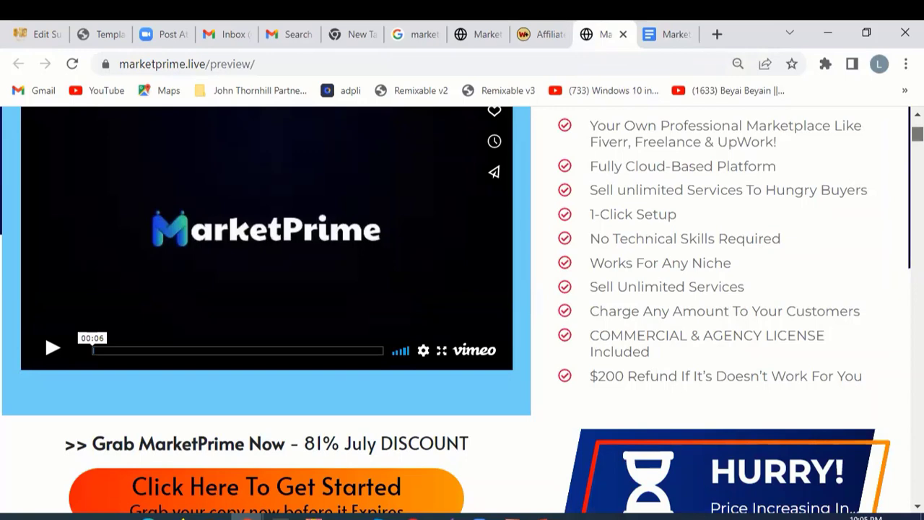
pyautogui.scroll(2, 463, 288)
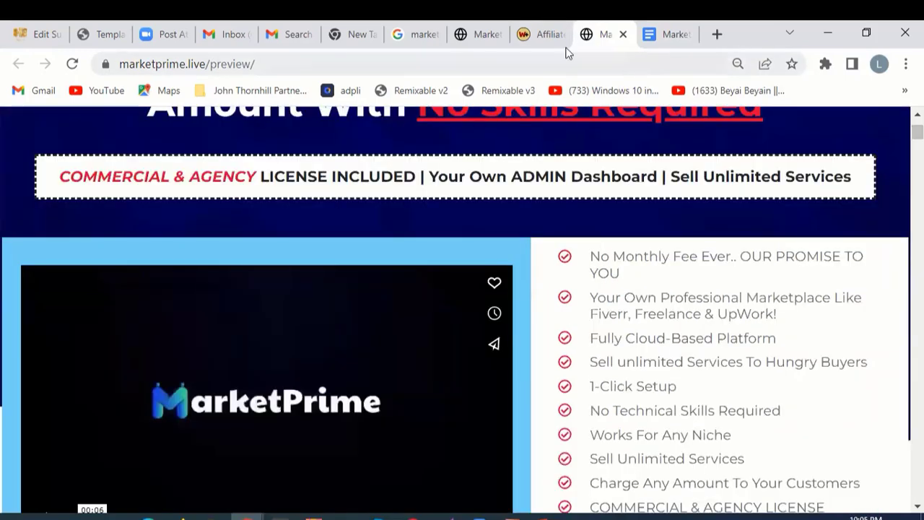
# Step: Open MarketPrime's live sales page from its WarriorPlus offer and copy the sales video's Vimeo link address
pyautogui.click(531, 34)
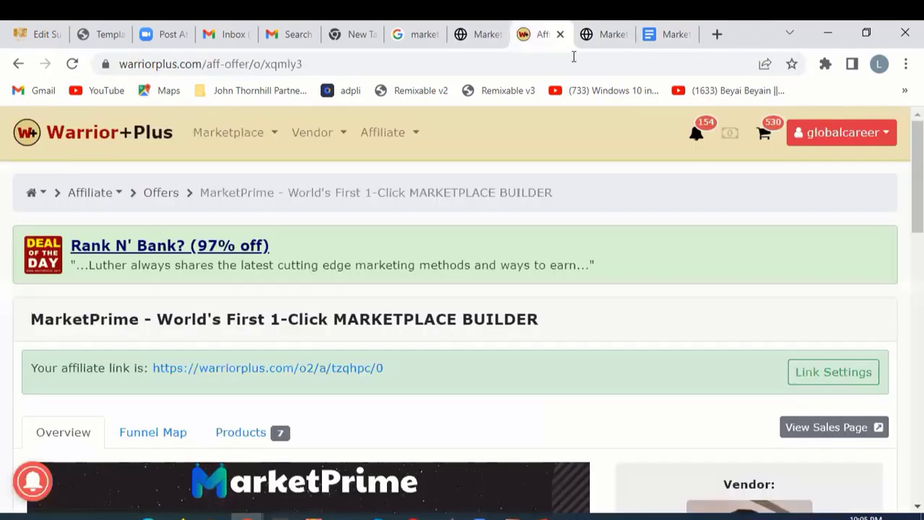
pyautogui.click(821, 429)
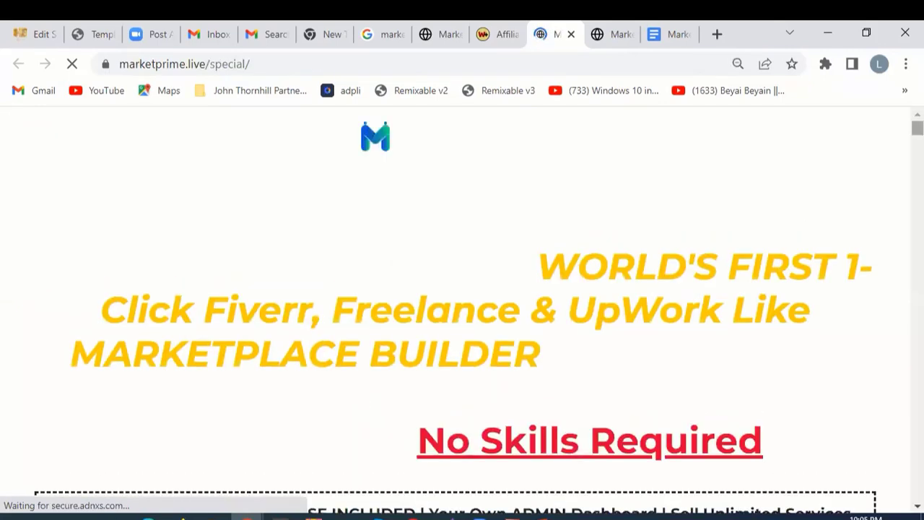
pyautogui.scroll(-5, 462, 306)
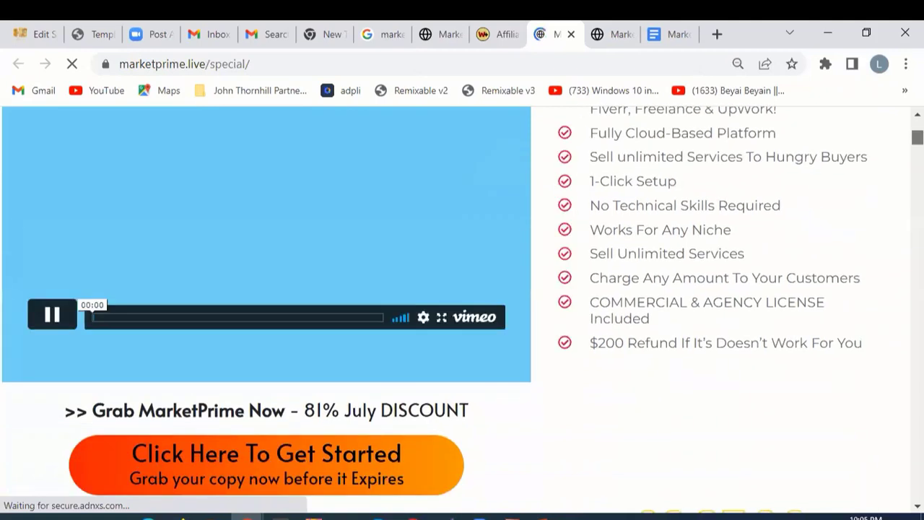
pyautogui.scroll(-1, 433, 303)
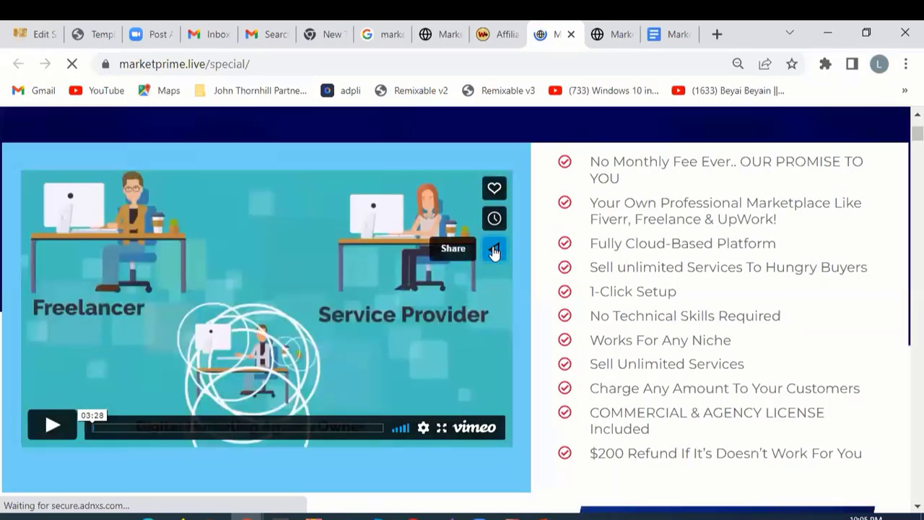
pyautogui.click(493, 251)
pyautogui.rightClick(309, 350)
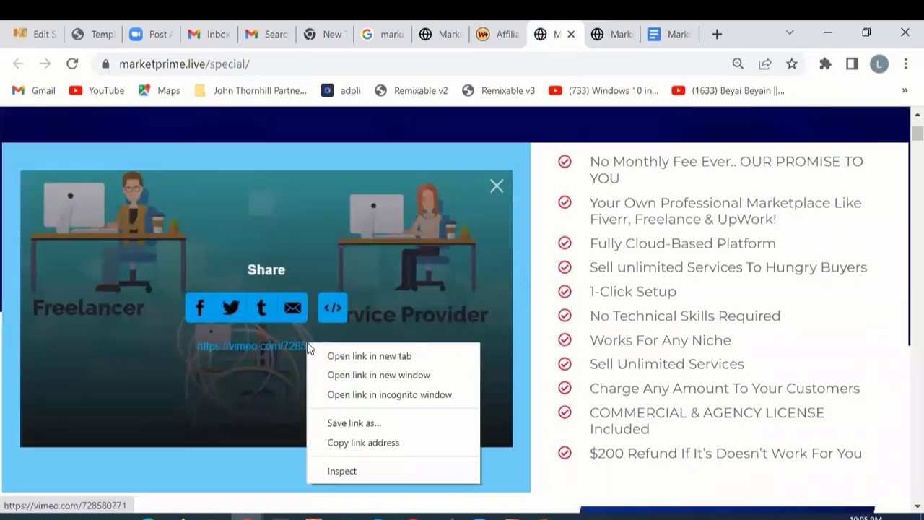
pyautogui.click(358, 442)
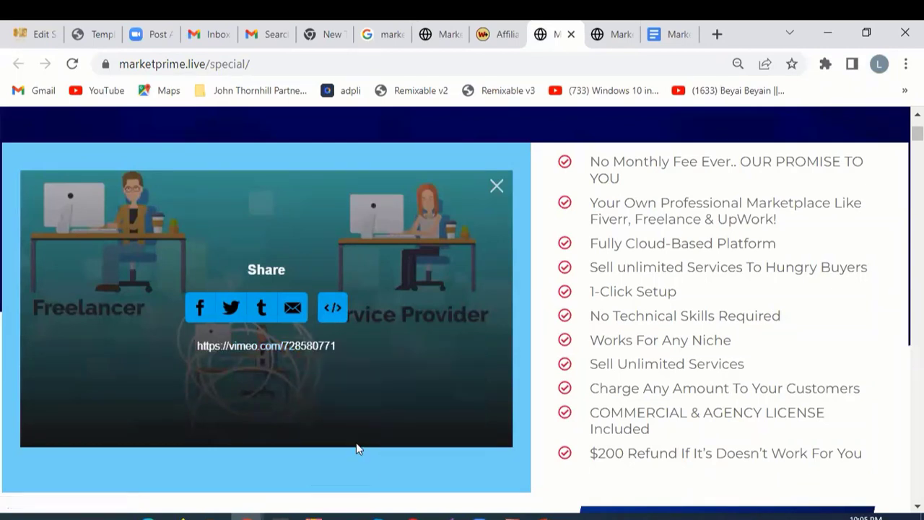
pyautogui.click(36, 29)
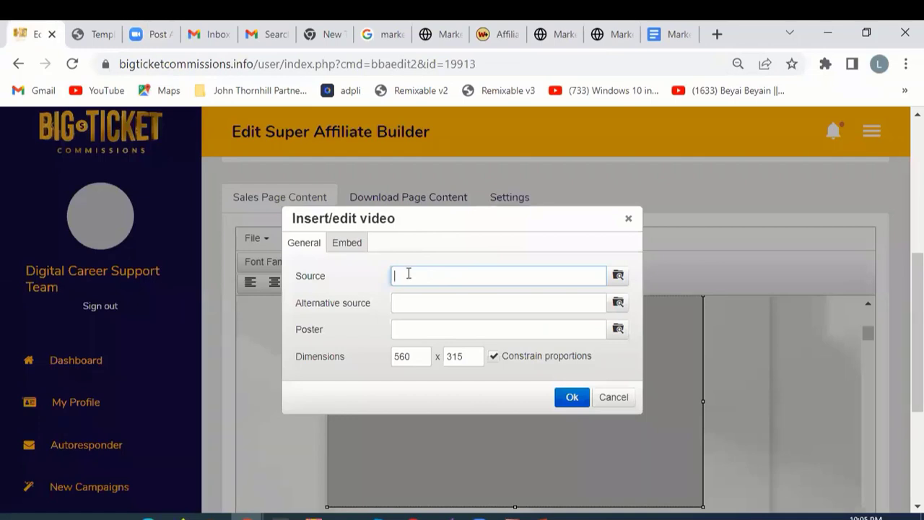
pyautogui.hotkey('ctrl', 'v')
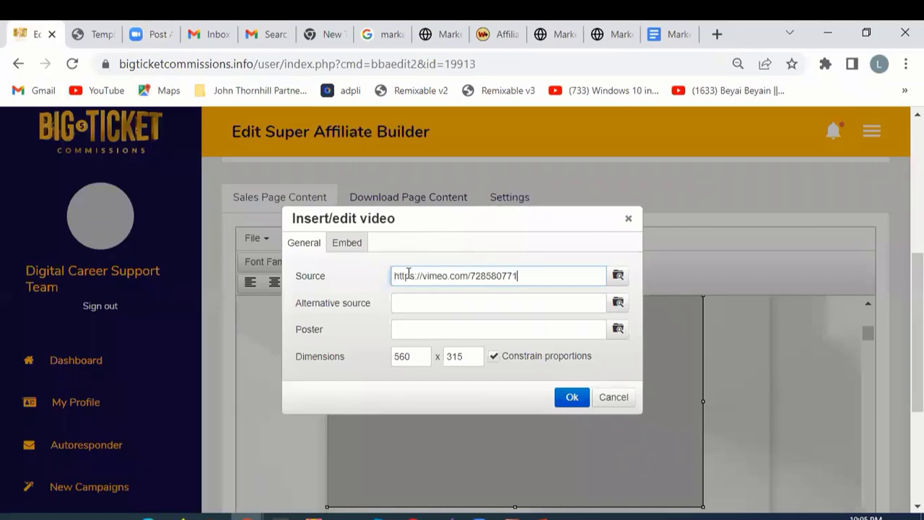
pyautogui.click(571, 398)
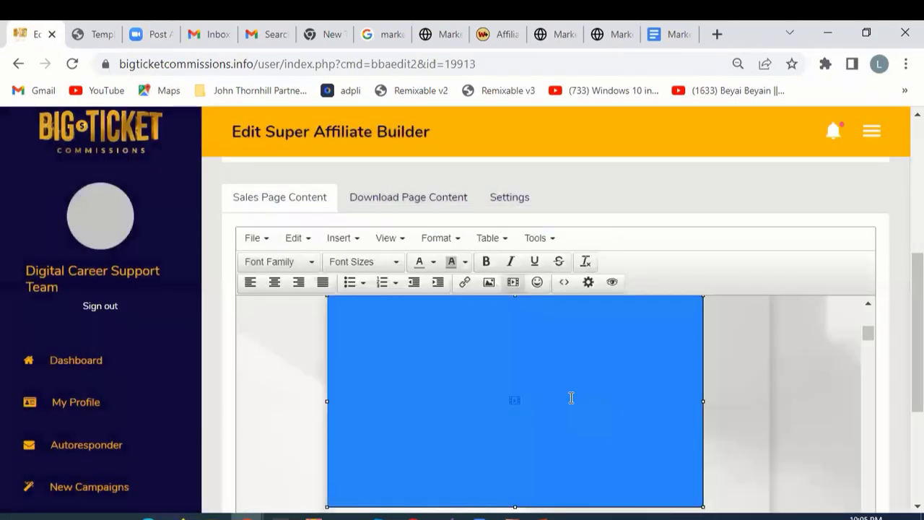
# Step: Replace the black box placeholder image above the Features list with the MarketPrime product bundle image from the file manager
pyautogui.scroll(-3, 916, 332)
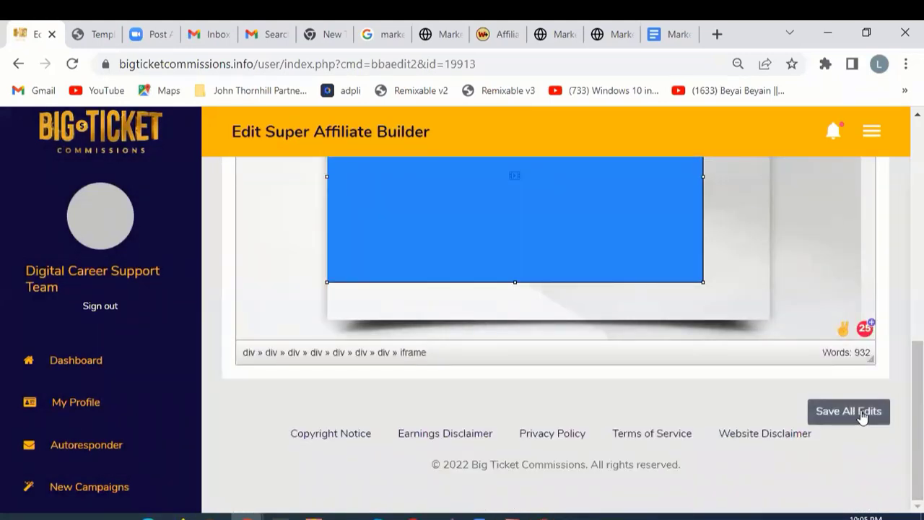
pyautogui.scroll(5, 556, 335)
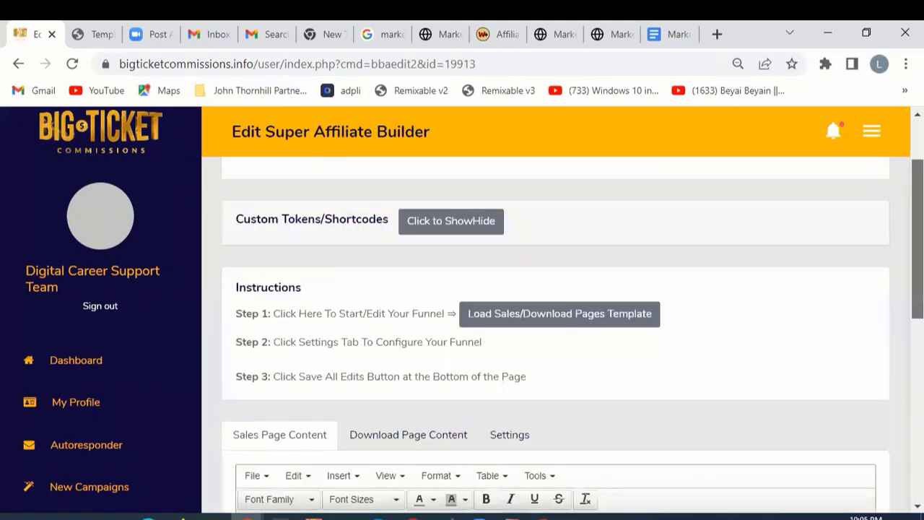
pyautogui.scroll(-3, 556, 335)
pyautogui.scroll(-2, 868, 289)
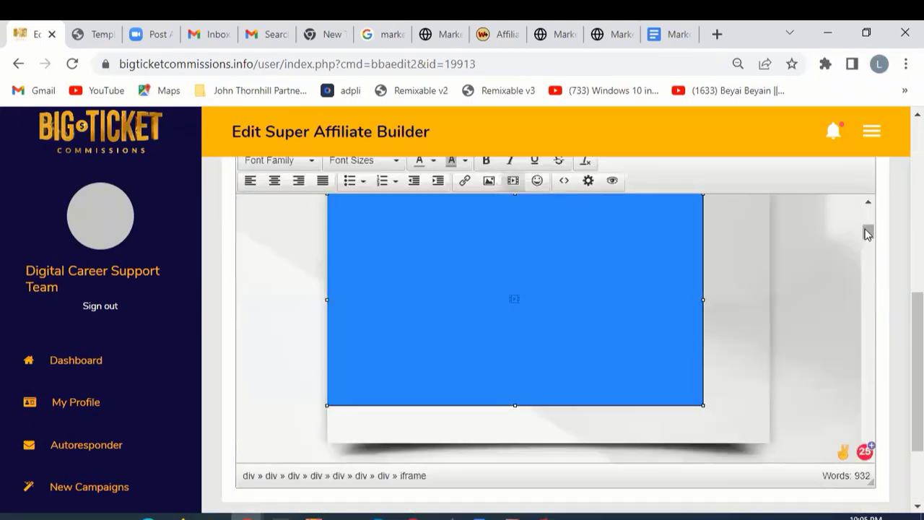
pyautogui.moveTo(866, 231); pyautogui.dragTo(869, 286)
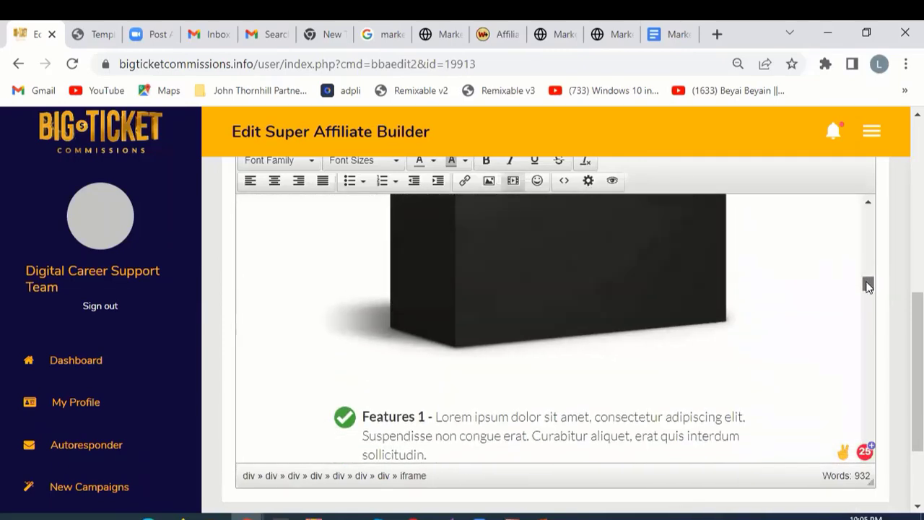
pyautogui.click(509, 416)
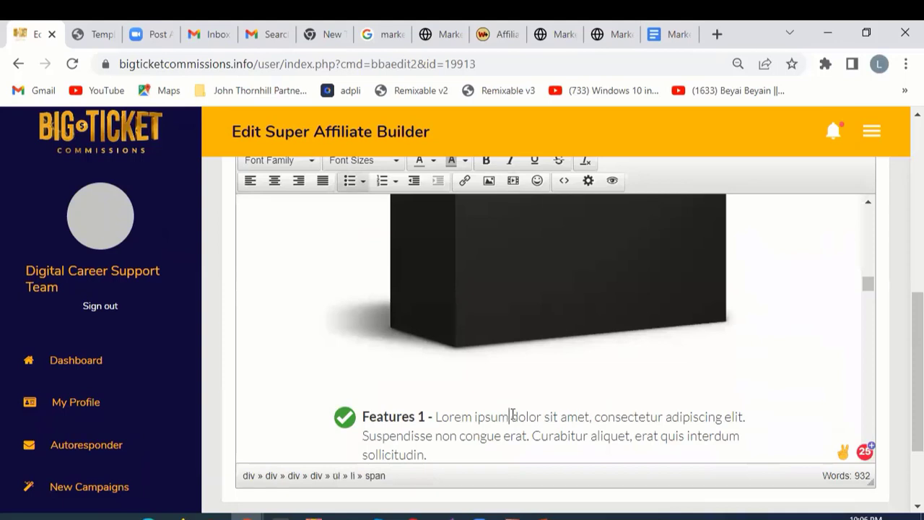
pyautogui.scroll(1, 566, 426)
pyautogui.click(566, 426)
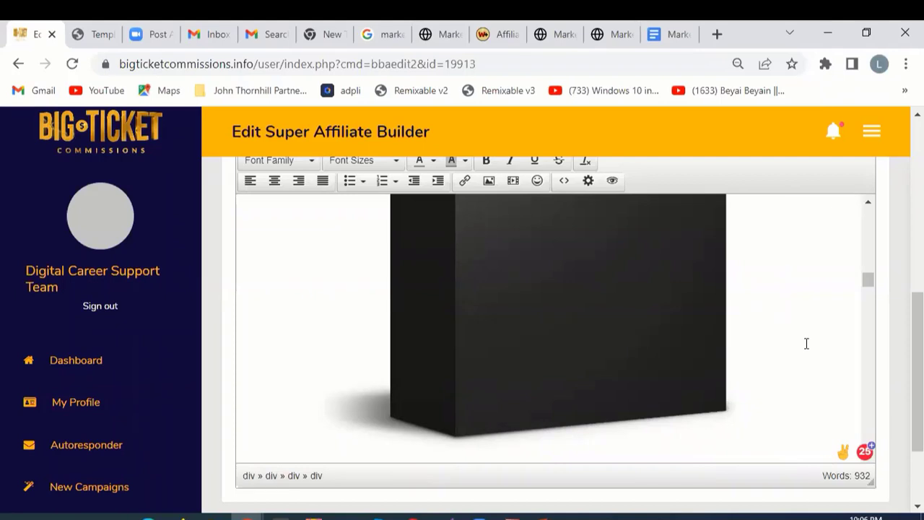
pyautogui.hotkey('shift', 'Left')
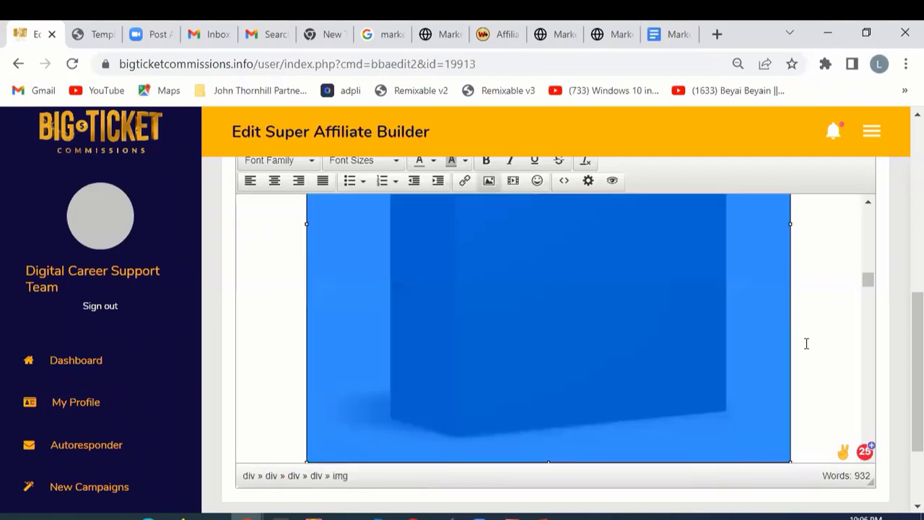
pyautogui.click(488, 183)
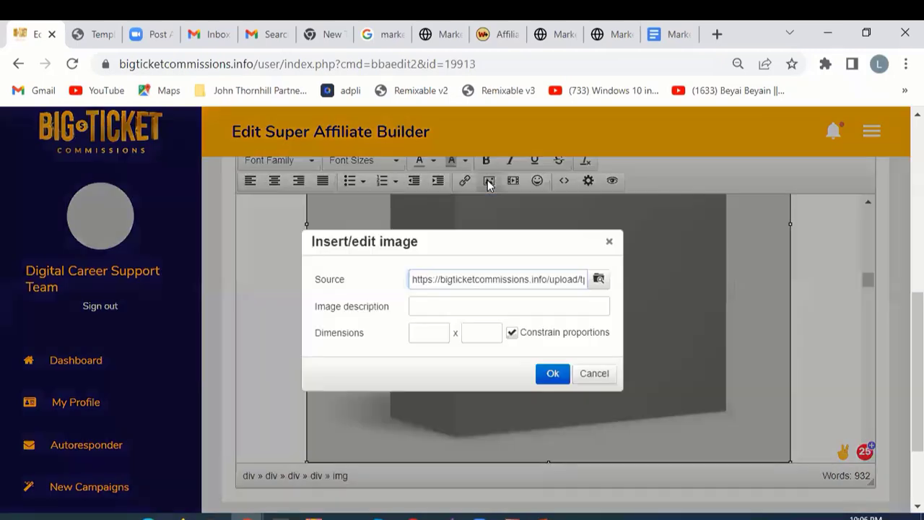
pyautogui.click(599, 280)
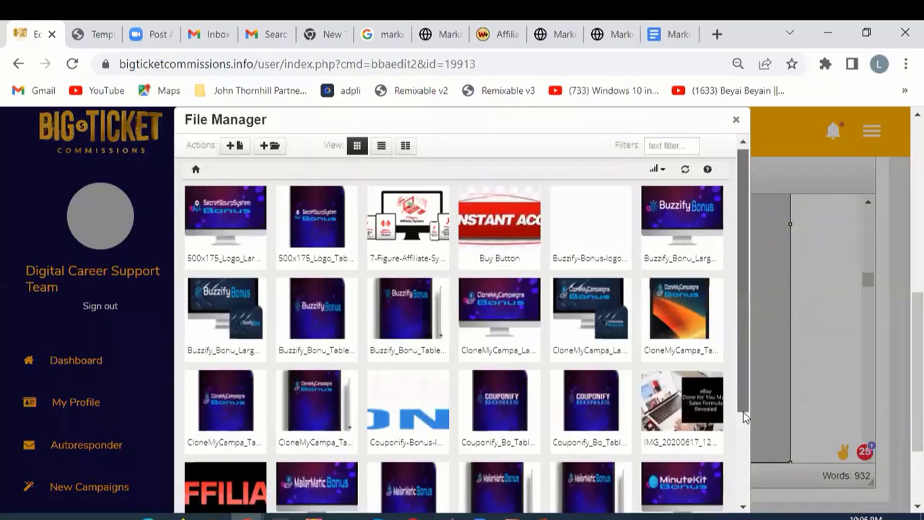
pyautogui.scroll(-2, 746, 417)
pyautogui.click(686, 451)
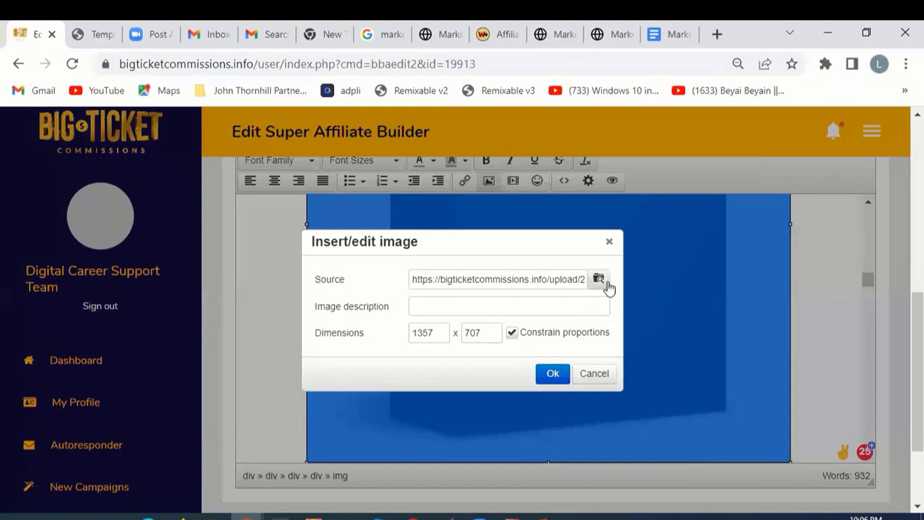
# Step: Set the product image's width to 1000 with proportions constrained and apply the image settings
pyautogui.doubleClick(436, 333)
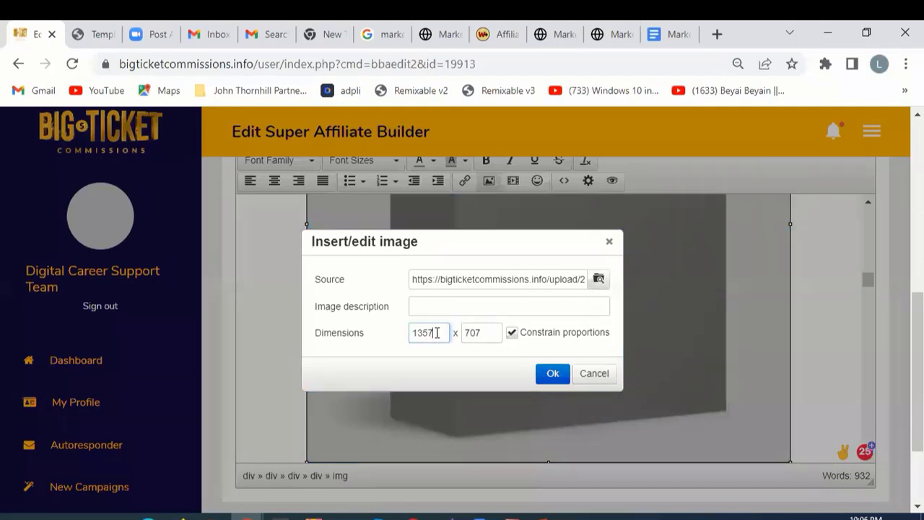
pyautogui.write('1000')
pyautogui.moveTo(484, 332); pyautogui.dragTo(470, 332)
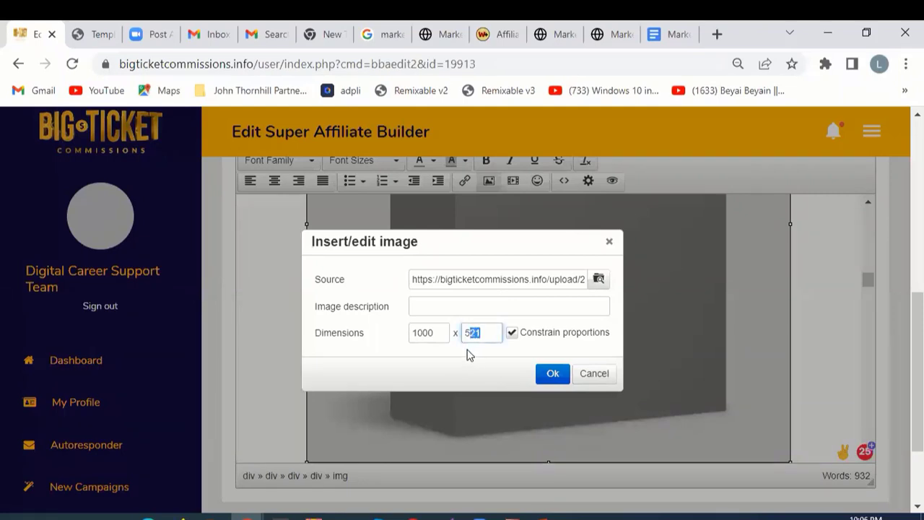
pyautogui.click(467, 353)
pyautogui.click(552, 373)
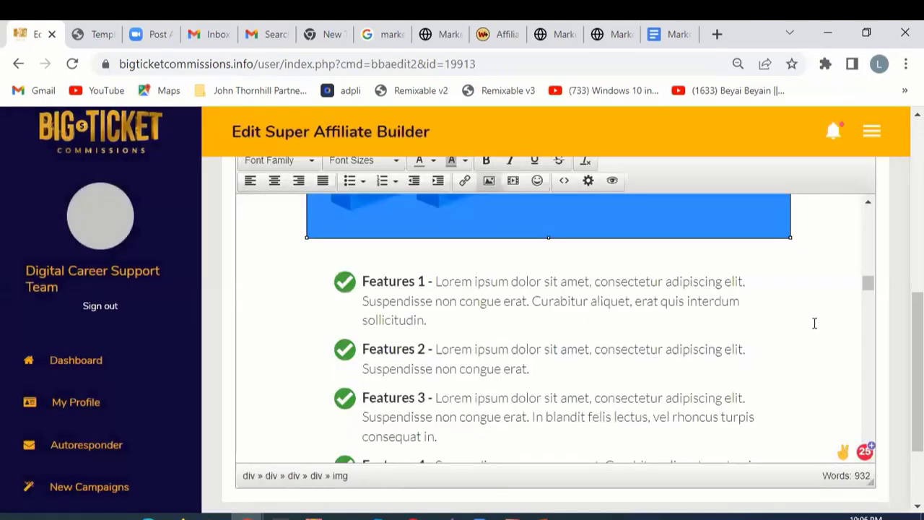
# Step: Save all edits made to the MarketPrime funnel
pyautogui.click(805, 313)
pyautogui.moveTo(875, 286); pyautogui.dragTo(851, 463)
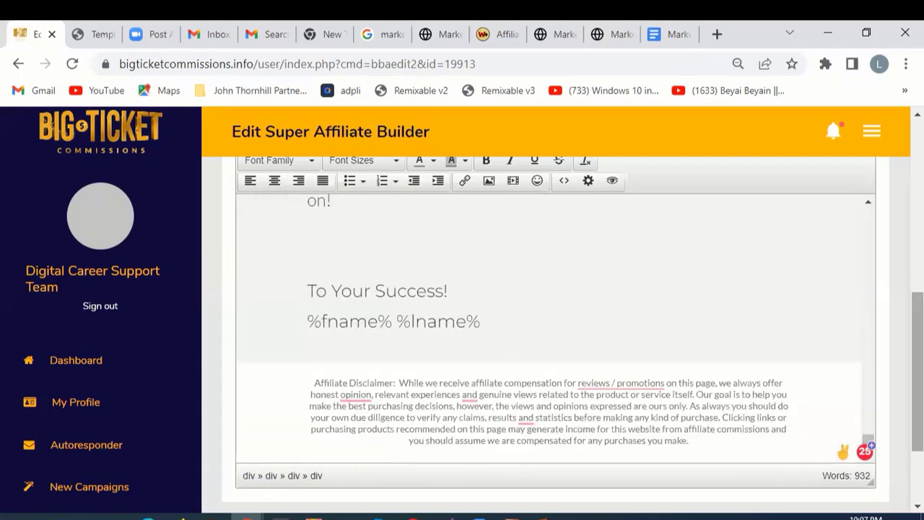
pyautogui.moveTo(917, 366); pyautogui.dragTo(917, 402)
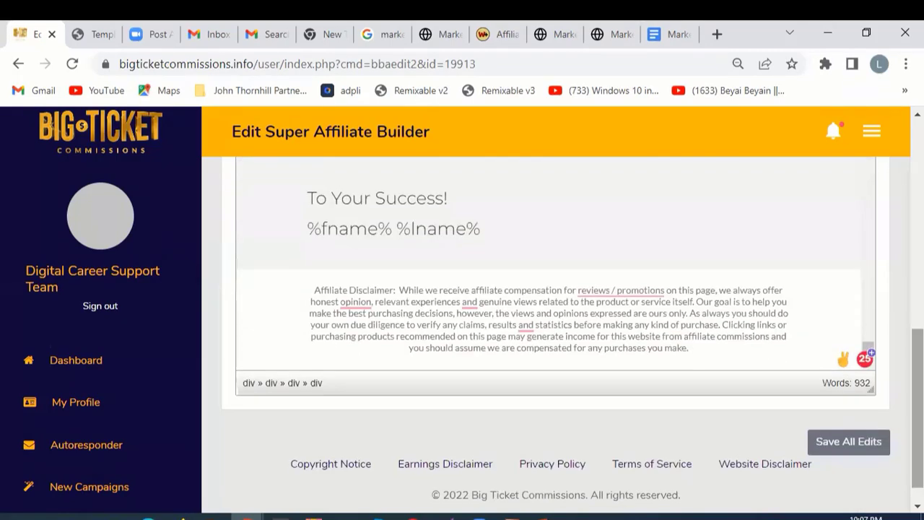
pyautogui.click(853, 449)
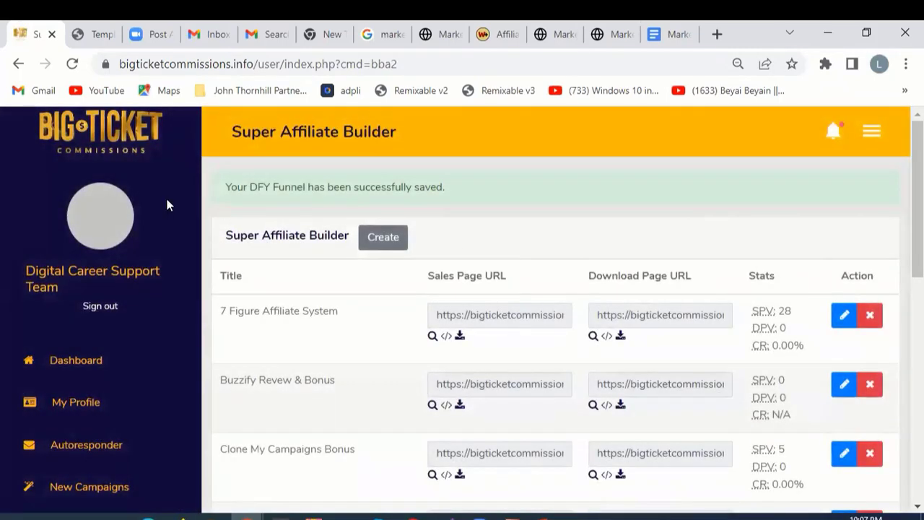
# Step: Reload the published bonus page and examine the headline video and the product image beside the features list
pyautogui.click(96, 29)
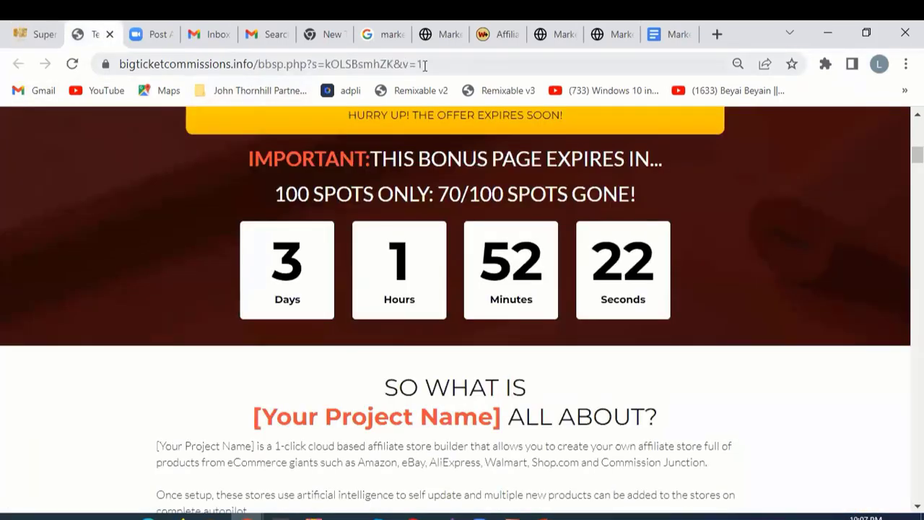
pyautogui.click(422, 63)
pyautogui.press('Return')
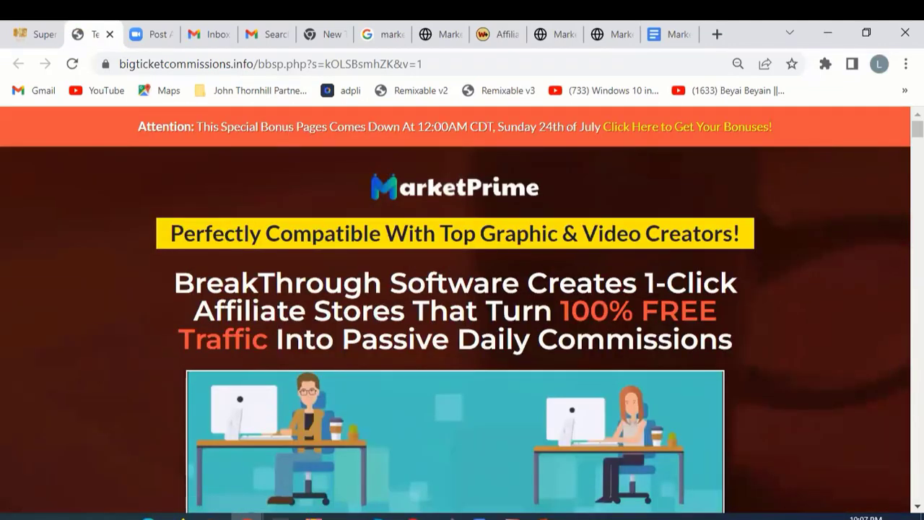
pyautogui.scroll(-4, 462, 310)
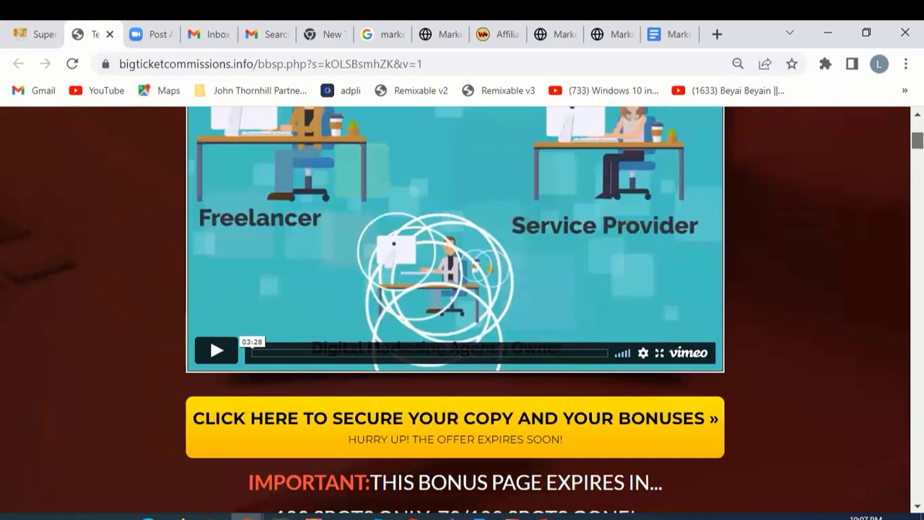
pyautogui.scroll(1, 463, 311)
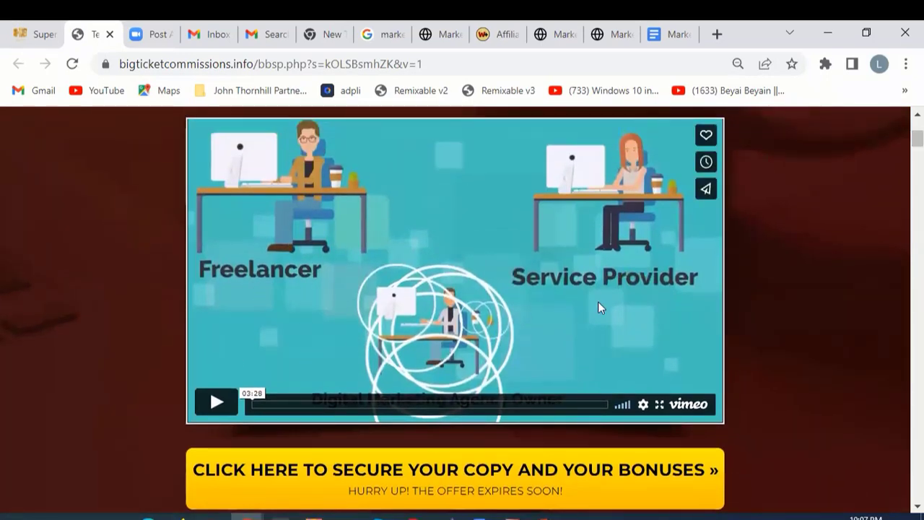
pyautogui.scroll(-6, 462, 310)
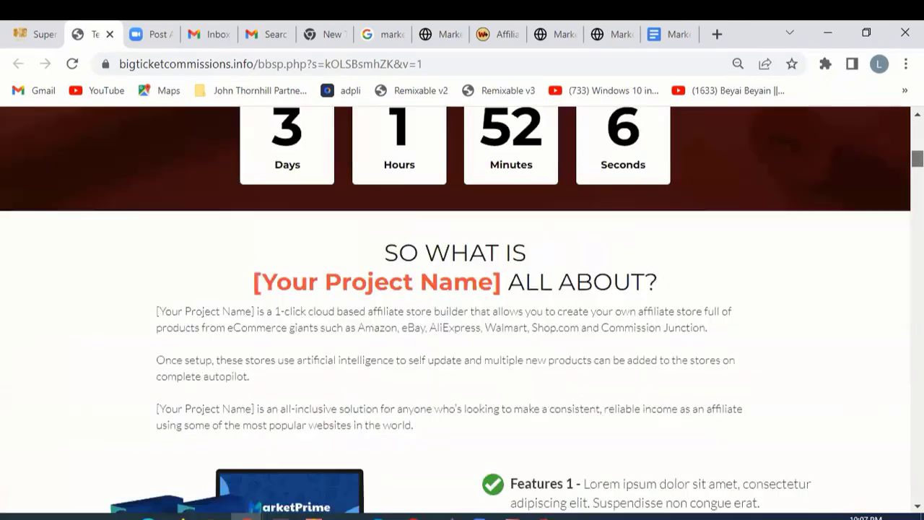
pyautogui.scroll(-3, 446, 233)
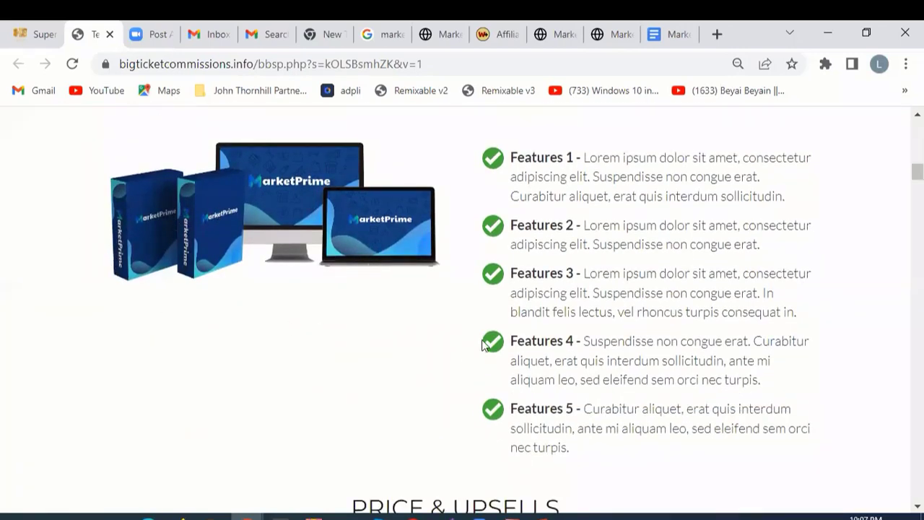
pyautogui.scroll(4, 462, 310)
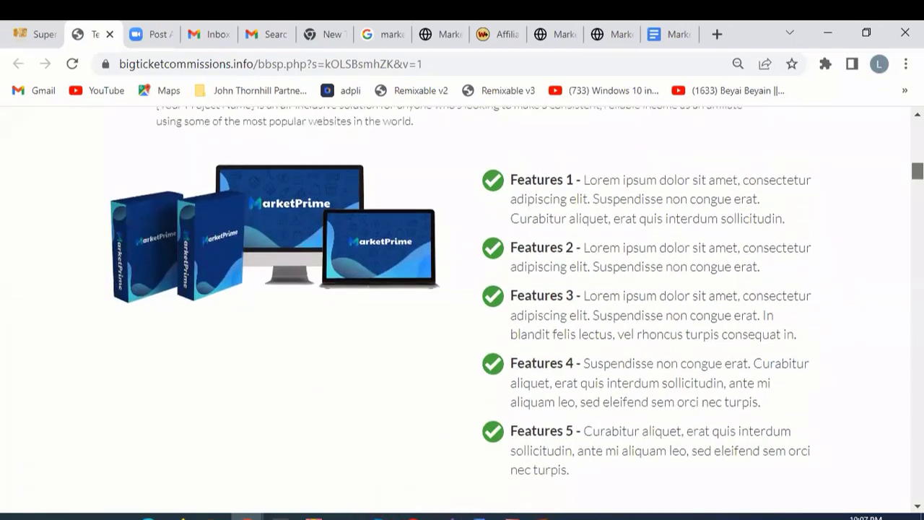
pyautogui.scroll(-2, 462, 310)
pyautogui.scroll(4, 462, 310)
# Step: Review the rest of the bonus page, from the demo video through the free bonuses to the closing countdown
pyautogui.scroll(-11, 462, 310)
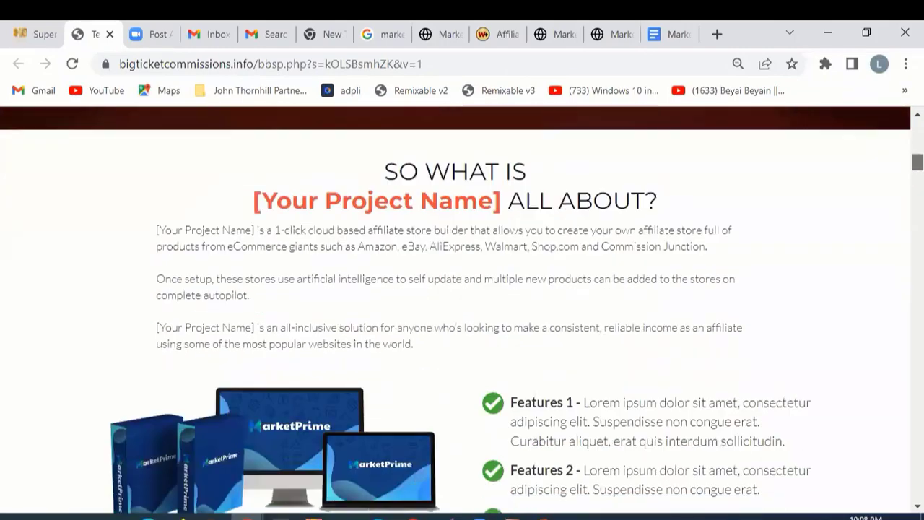
pyautogui.scroll(-12, 462, 311)
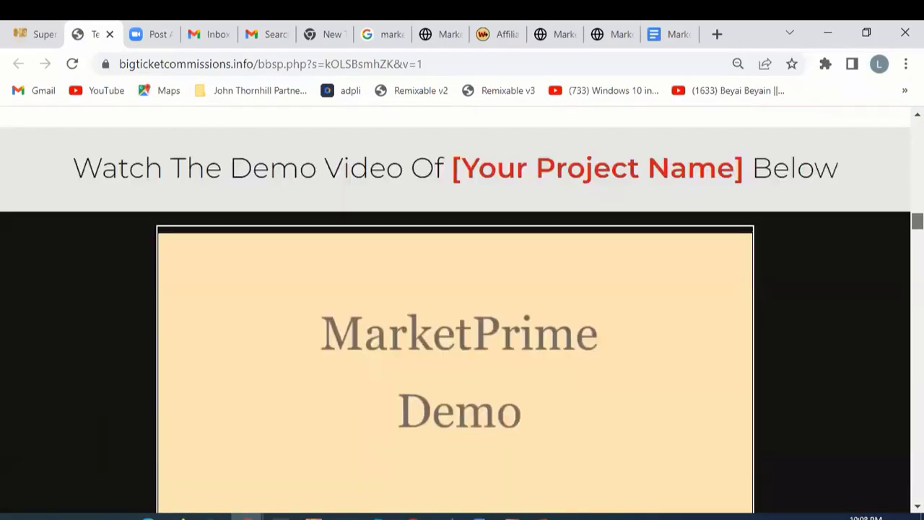
pyautogui.scroll(1, 463, 311)
pyautogui.scroll(1, 462, 310)
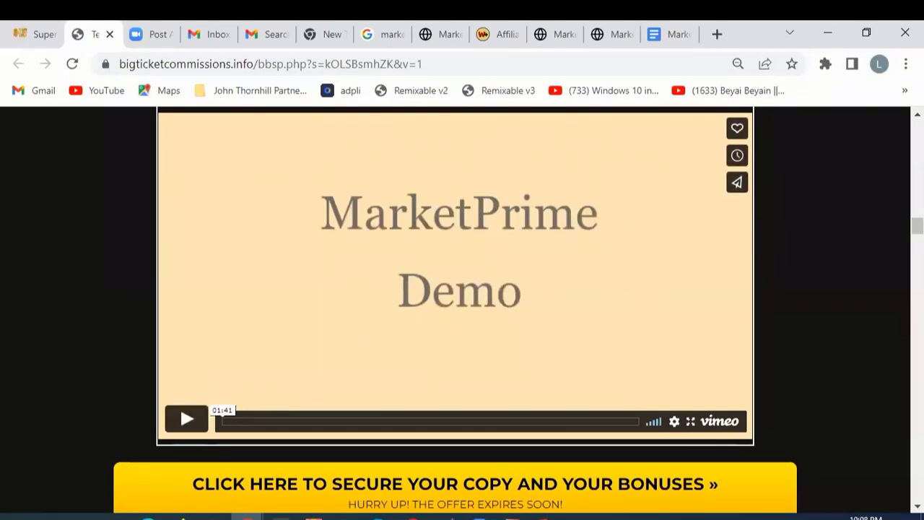
pyautogui.scroll(-4, 473, 350)
pyautogui.scroll(-4, 462, 311)
pyautogui.scroll(2, 462, 311)
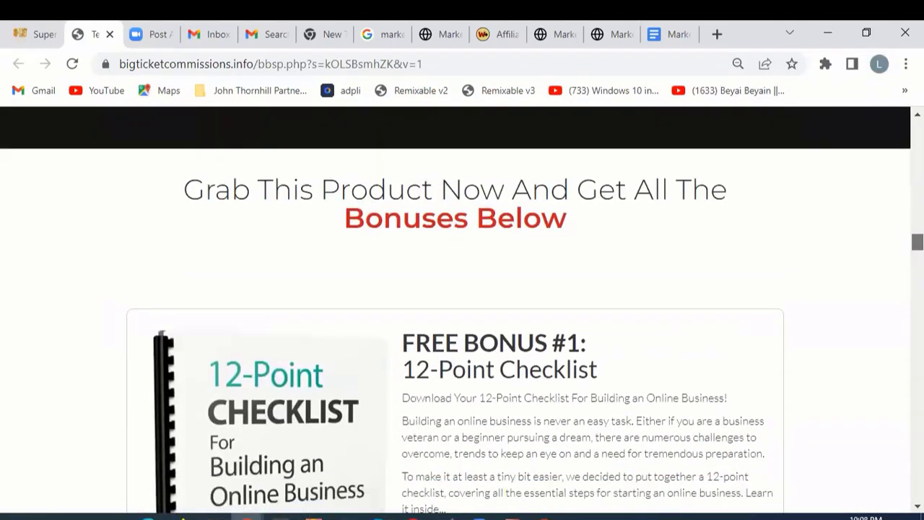
pyautogui.scroll(-15, 462, 311)
pyautogui.scroll(-20, 462, 311)
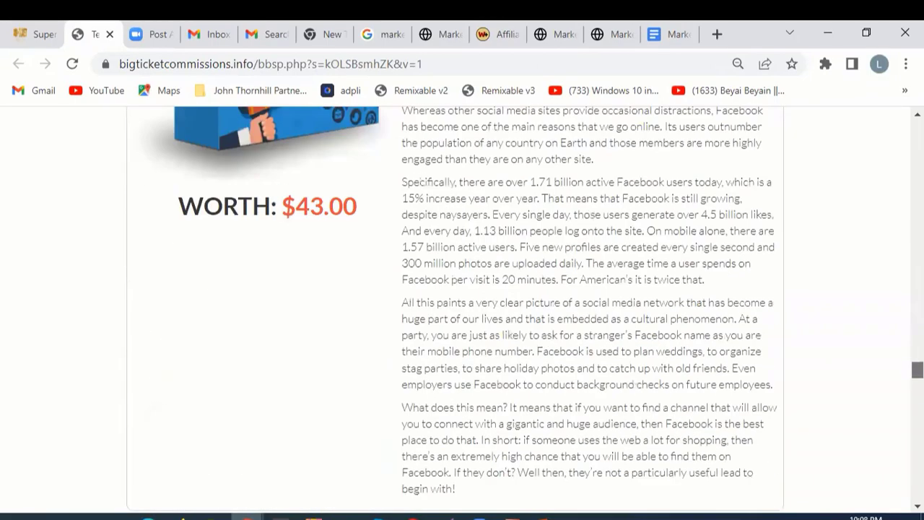
pyautogui.scroll(-5, 462, 310)
pyautogui.scroll(5, 462, 311)
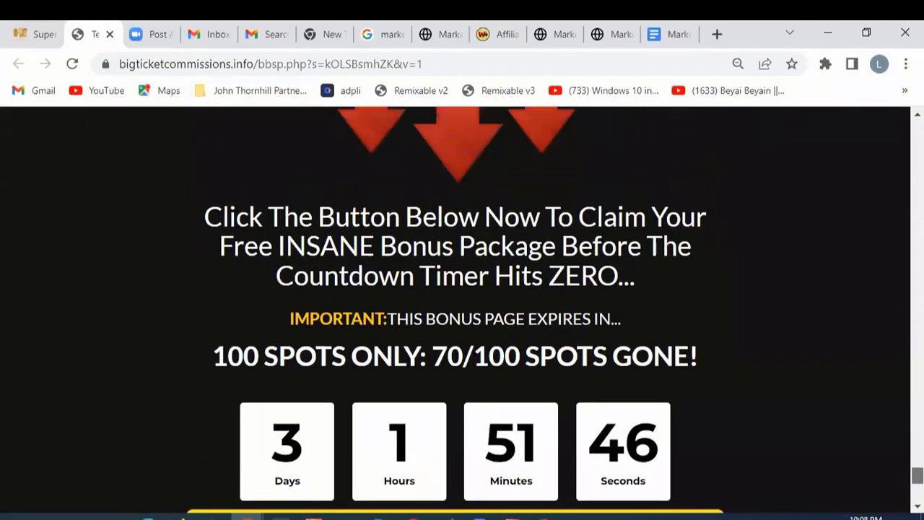
pyautogui.scroll(-3, 462, 310)
pyautogui.scroll(20, 462, 311)
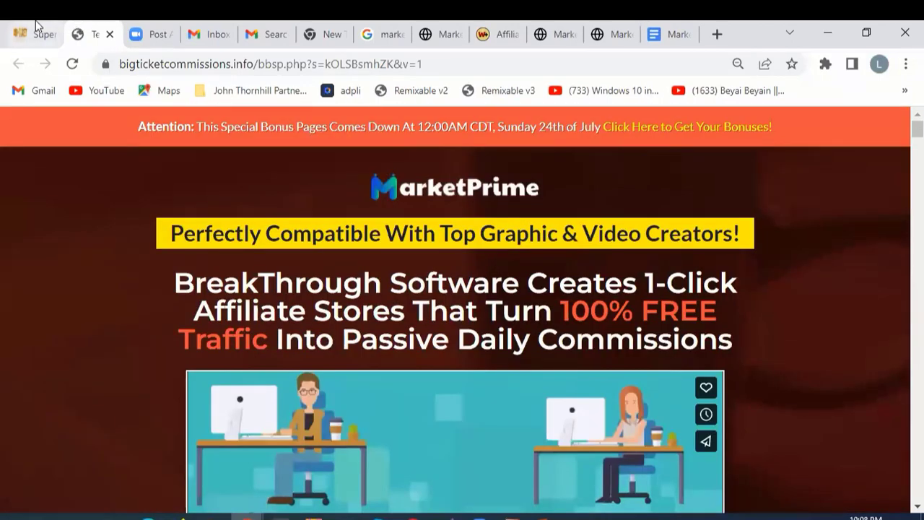
# Step: Reopen the just-saved MarketPrime funnel, the one without "Review & Bonus" in its title, for editing in Super Affiliate Builder
pyautogui.click(39, 34)
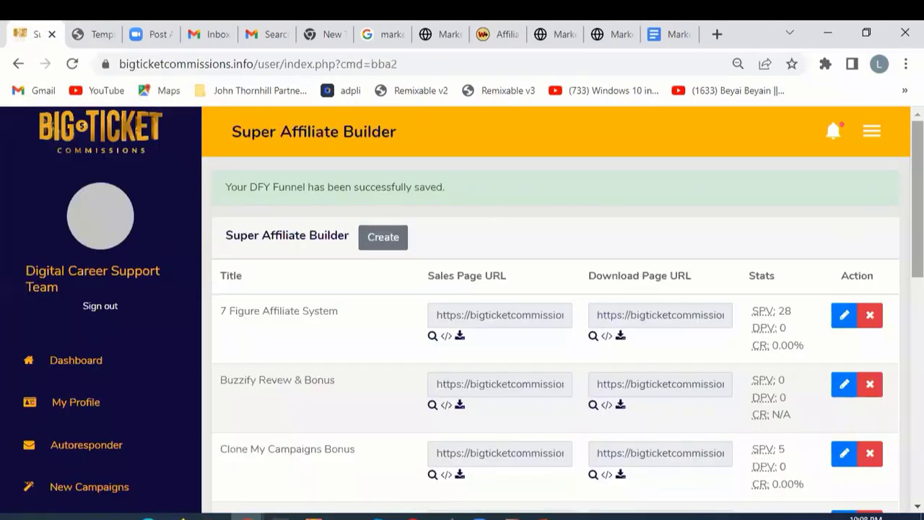
pyautogui.moveTo(917, 202); pyautogui.dragTo(917, 367)
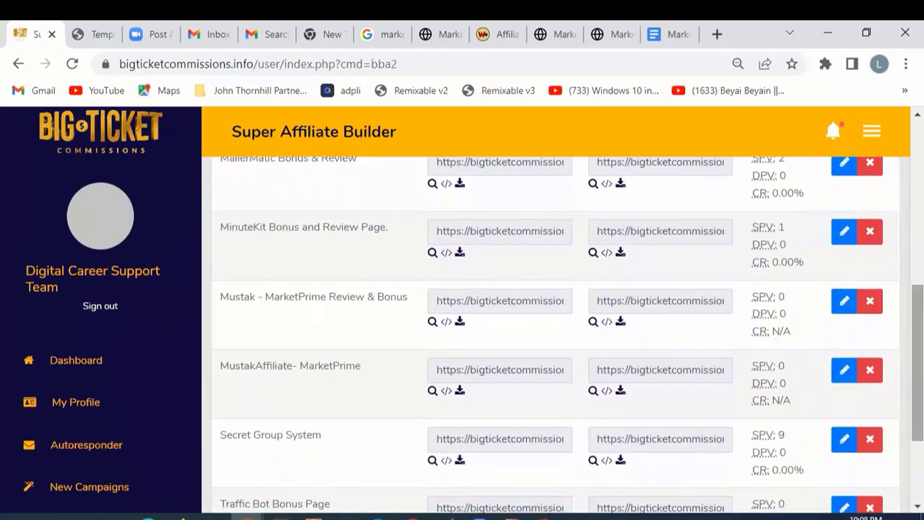
pyautogui.click(842, 371)
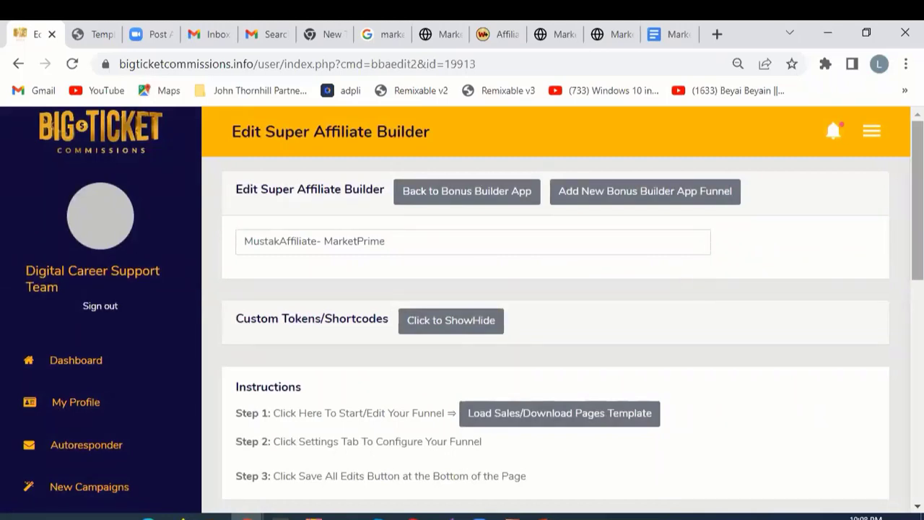
pyautogui.scroll(-1, 845, 253)
pyautogui.scroll(1, 821, 214)
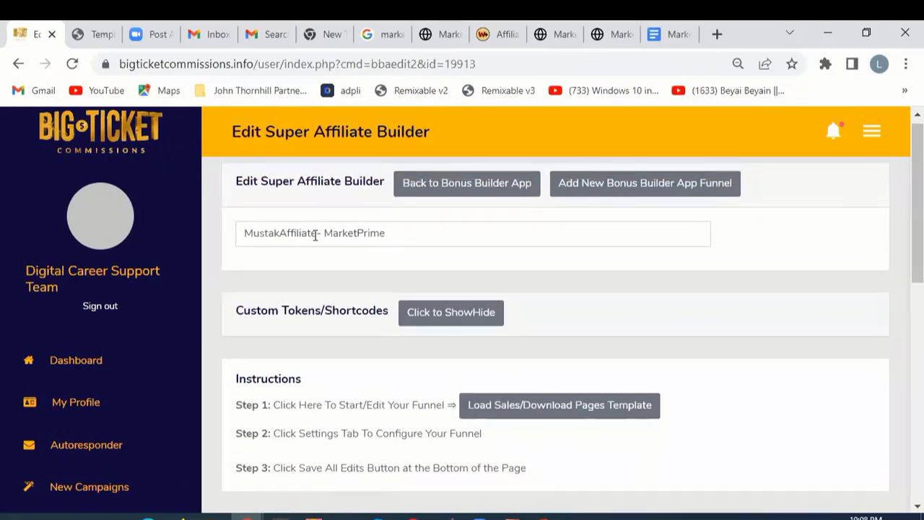
pyautogui.moveTo(316, 235); pyautogui.dragTo(219, 225)
pyautogui.click(220, 225)
pyautogui.click(402, 233)
pyautogui.moveTo(402, 233); pyautogui.dragTo(218, 235)
pyautogui.click(218, 225)
pyautogui.moveTo(916, 202); pyautogui.dragTo(917, 361)
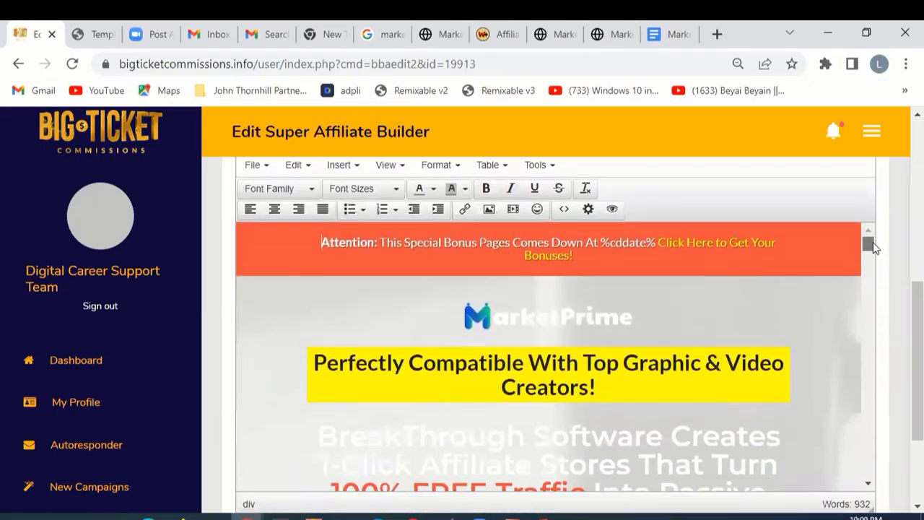
# Step: Replace the yellow banner text "Perfectly Compatible With Top Graphic & Video Creators!" with "MareketPrime Review & Bonus"
pyautogui.moveTo(872, 247); pyautogui.dragTo(870, 248)
pyautogui.click(676, 289)
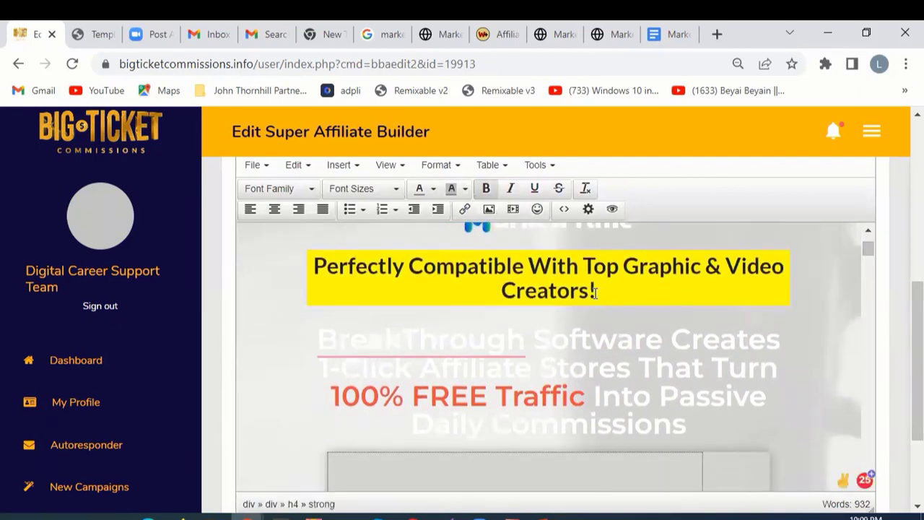
pyautogui.moveTo(595, 290); pyautogui.dragTo(315, 275)
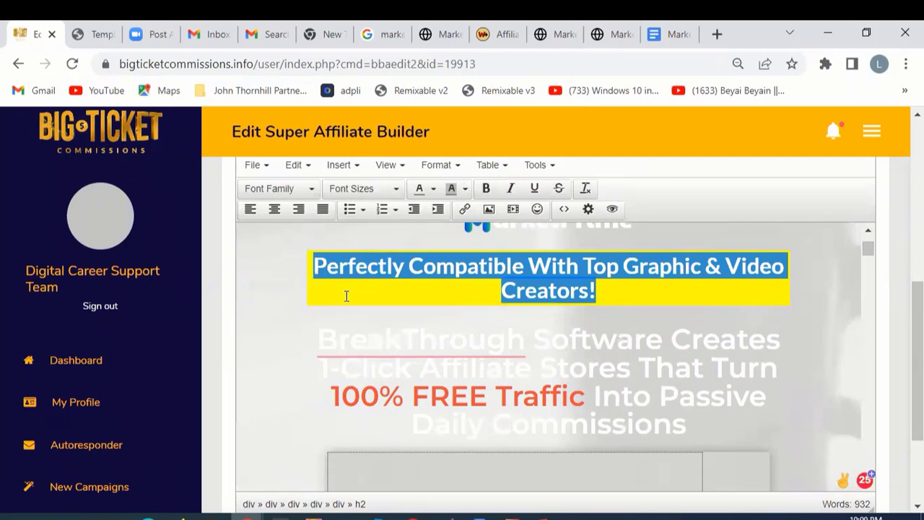
pyautogui.write('Marekt')
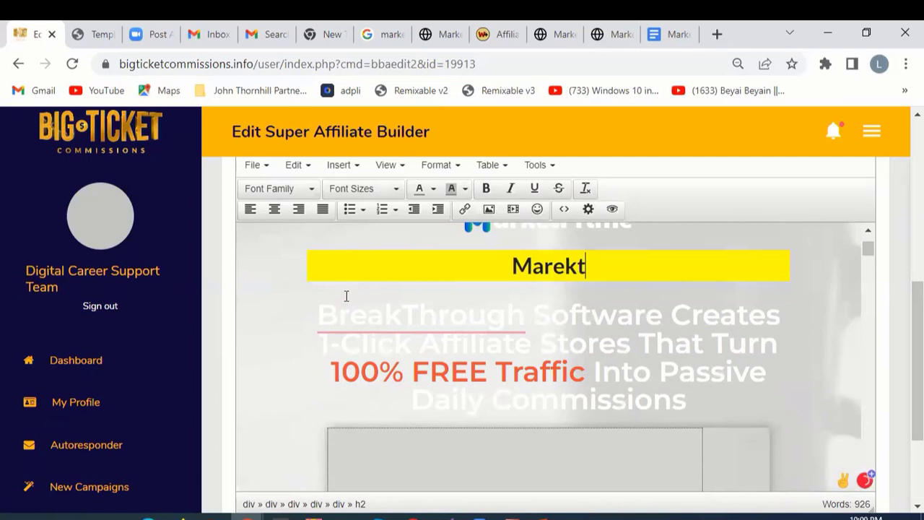
pyautogui.press('BackSpace')
pyautogui.write('e')
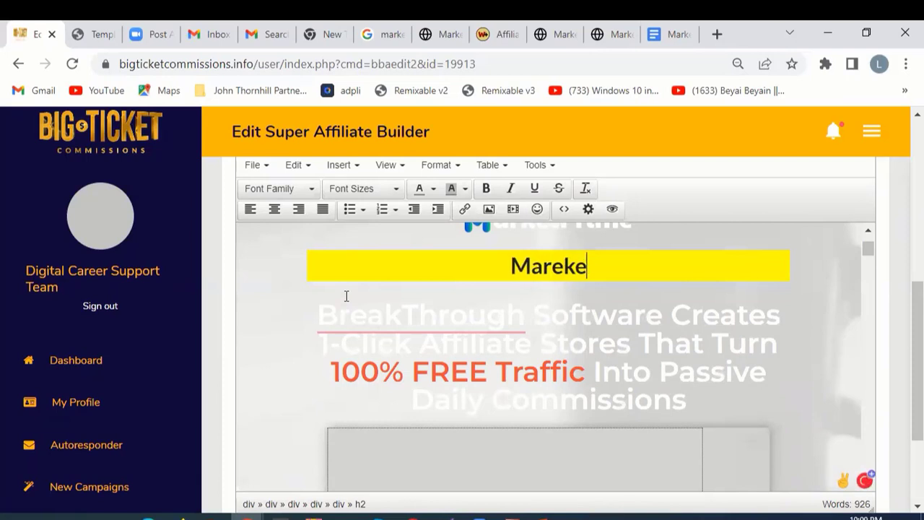
pyautogui.write('tPrime')
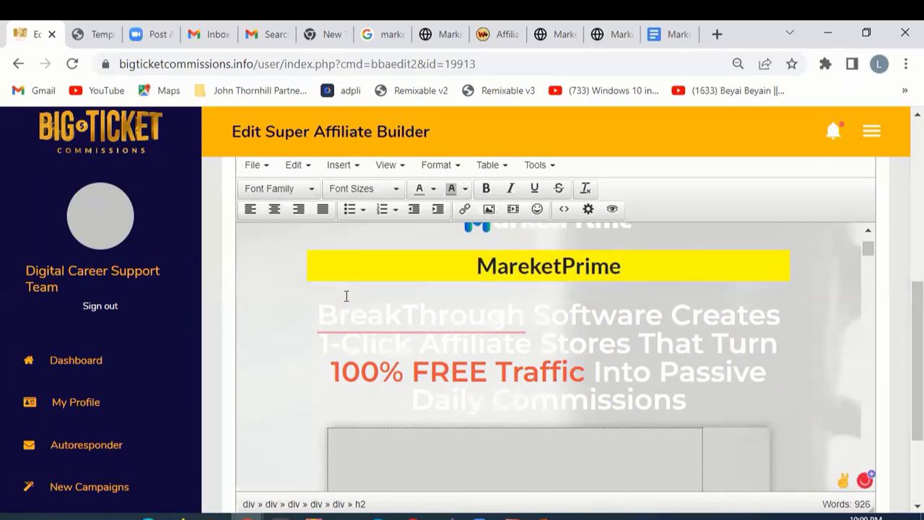
pyautogui.write(' Bonus')
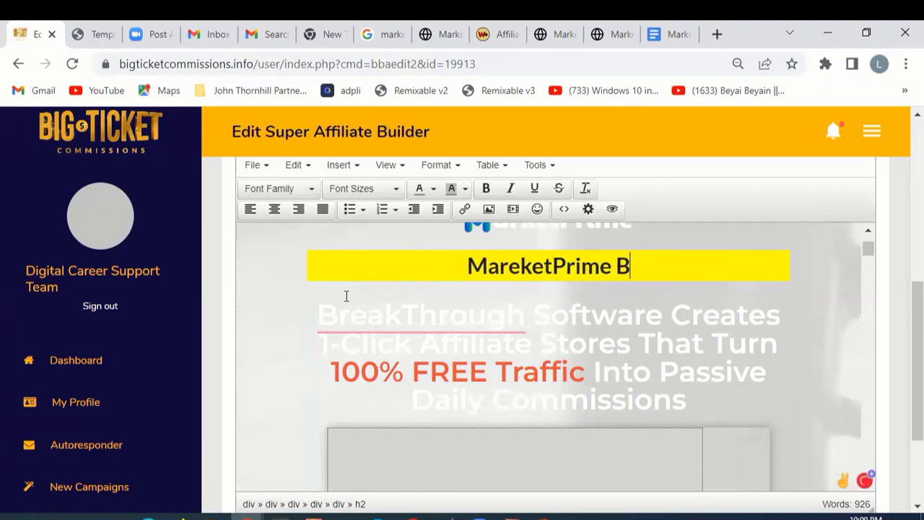
pyautogui.press('BackSpace')
pyautogui.press('BackSpace')
pyautogui.press('BackSpace')
pyautogui.press('BackSpace')
pyautogui.press('BackSpace')
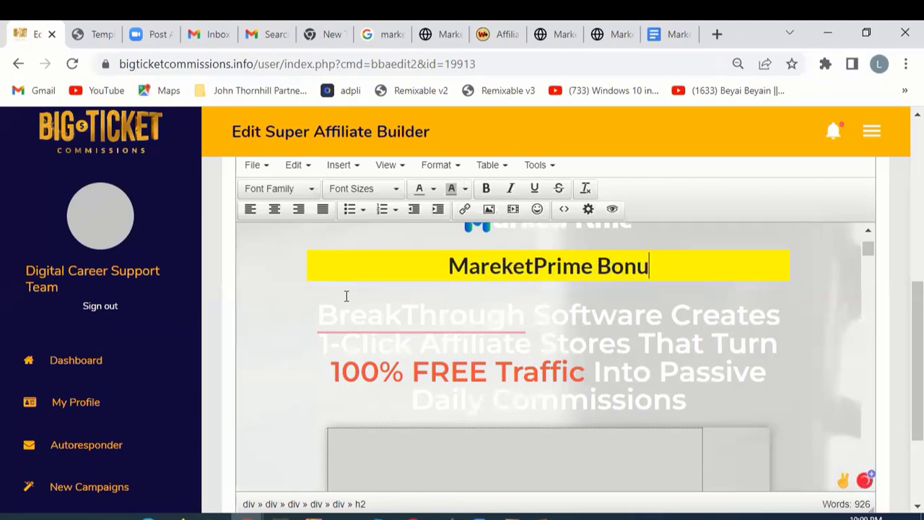
pyautogui.write('Rev')
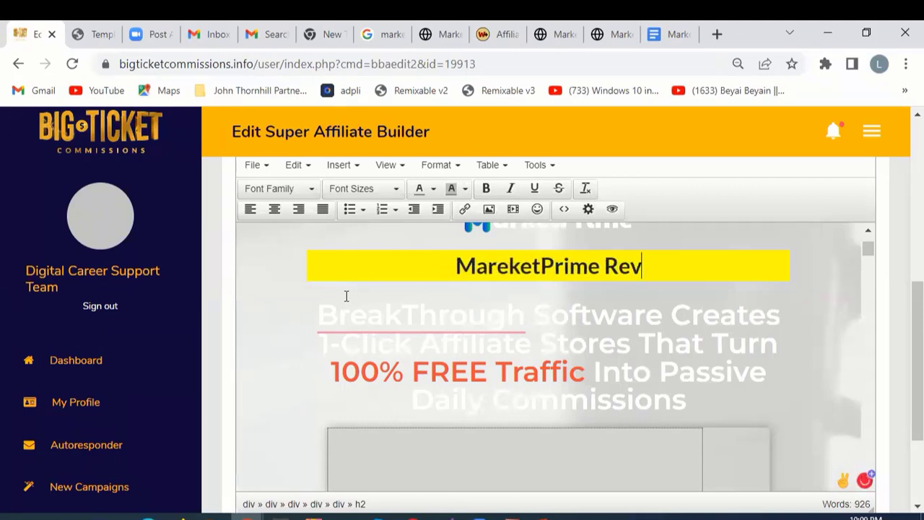
pyautogui.write('iew & ')
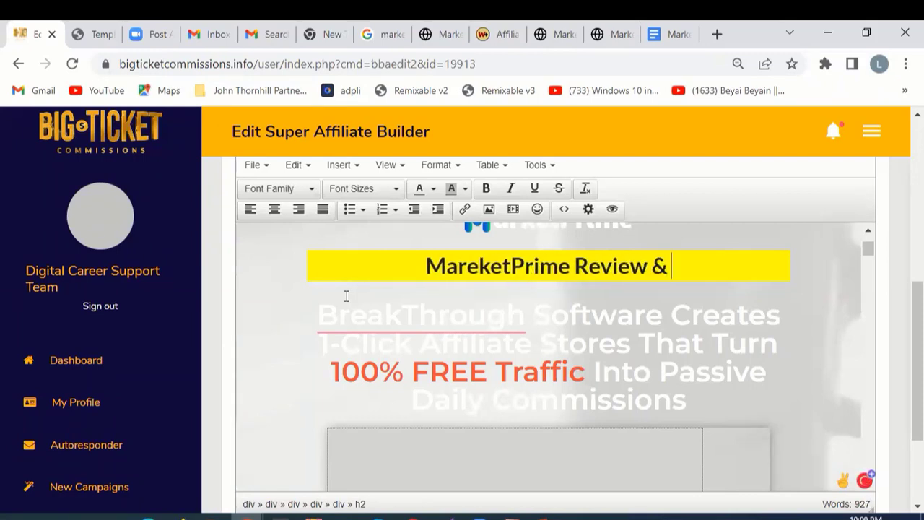
pyautogui.write('Bonuws')
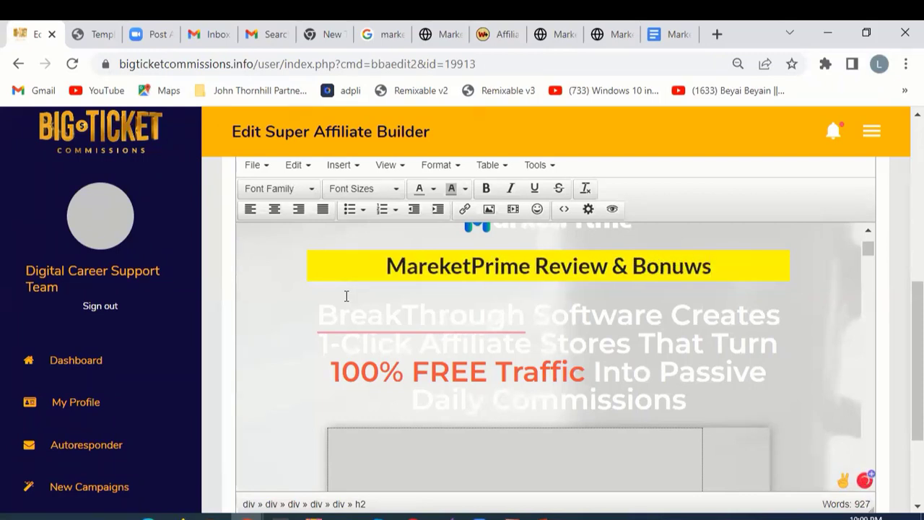
pyautogui.press('BackSpace')
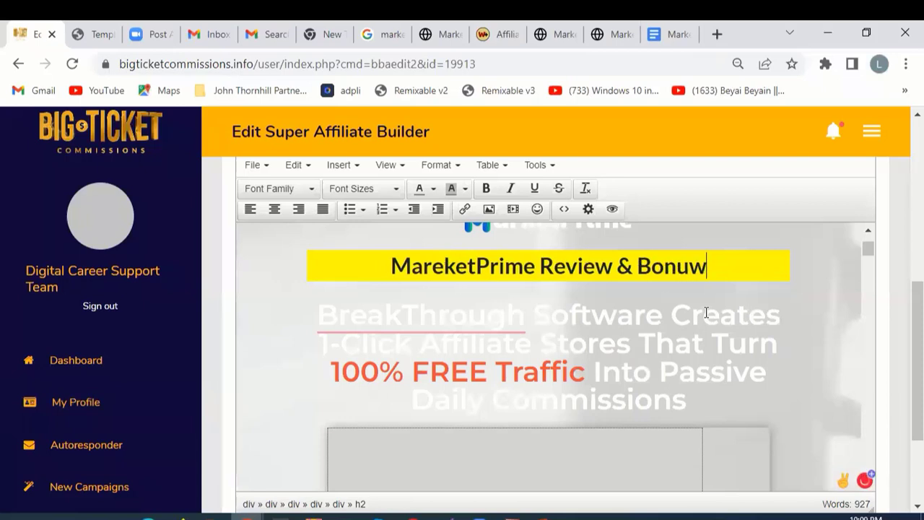
pyautogui.press('BackSpace')
pyautogui.write('s')
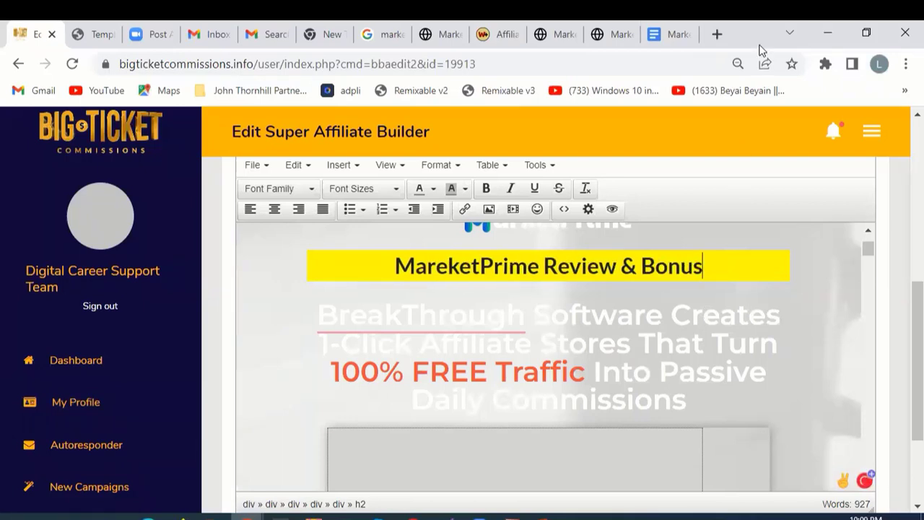
# Step: Switch to the MarketPrime JV Deets document and copy the promotional sentence from "WORLD'S FIRST 1-Click Fiverr" through "No Skills Required"
pyautogui.click(676, 34)
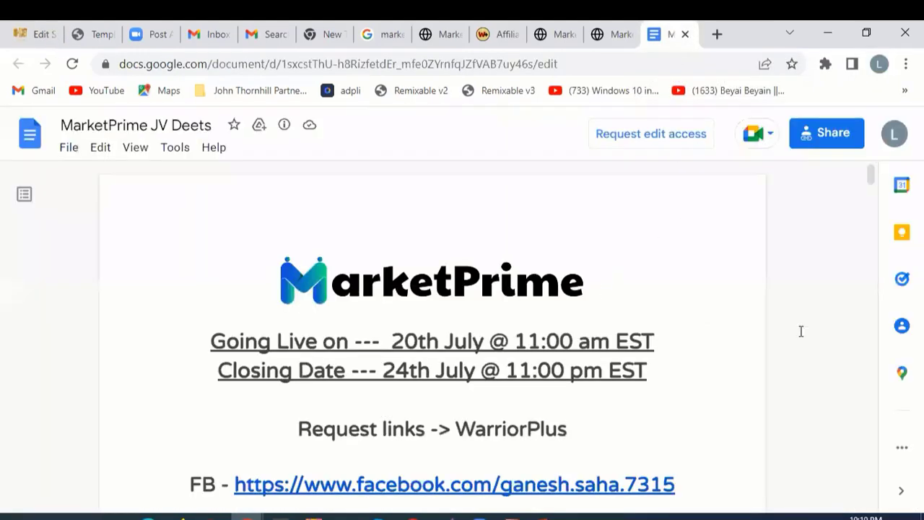
pyautogui.moveTo(871, 175); pyautogui.dragTo(873, 197)
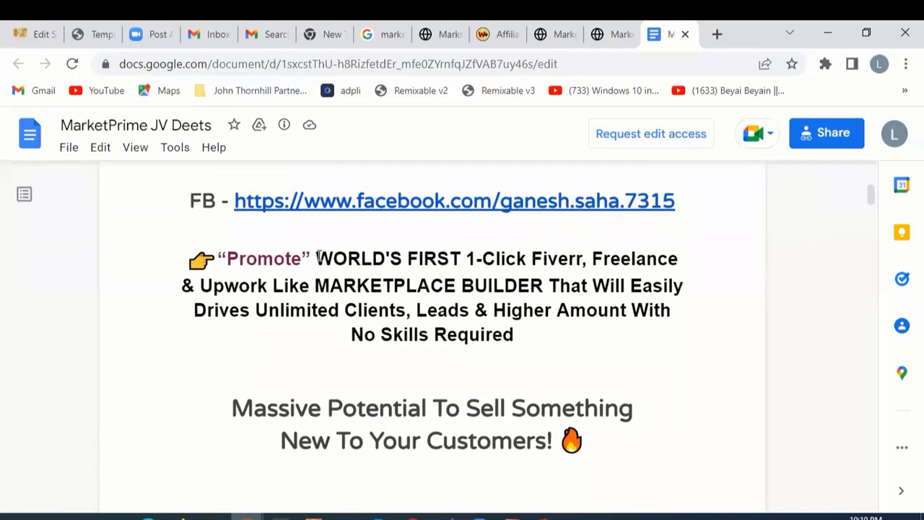
pyautogui.moveTo(317, 259); pyautogui.dragTo(658, 338)
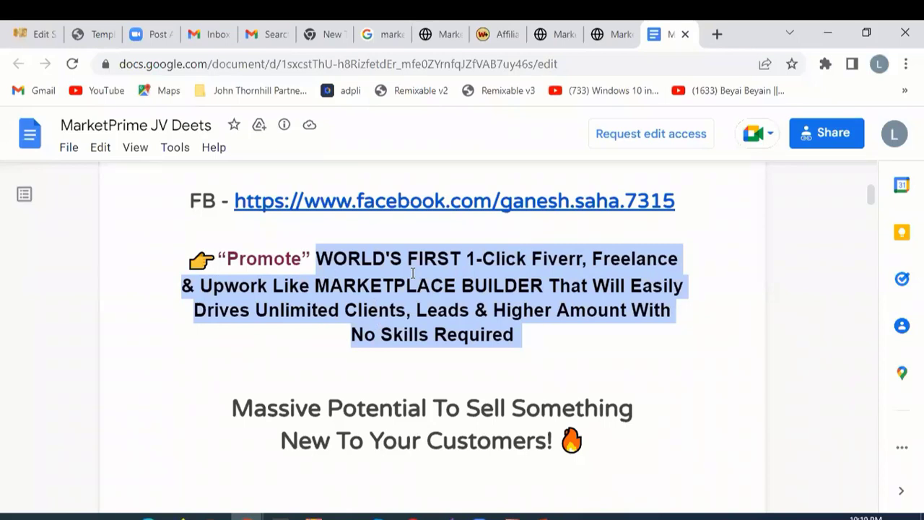
pyautogui.rightClick(388, 291)
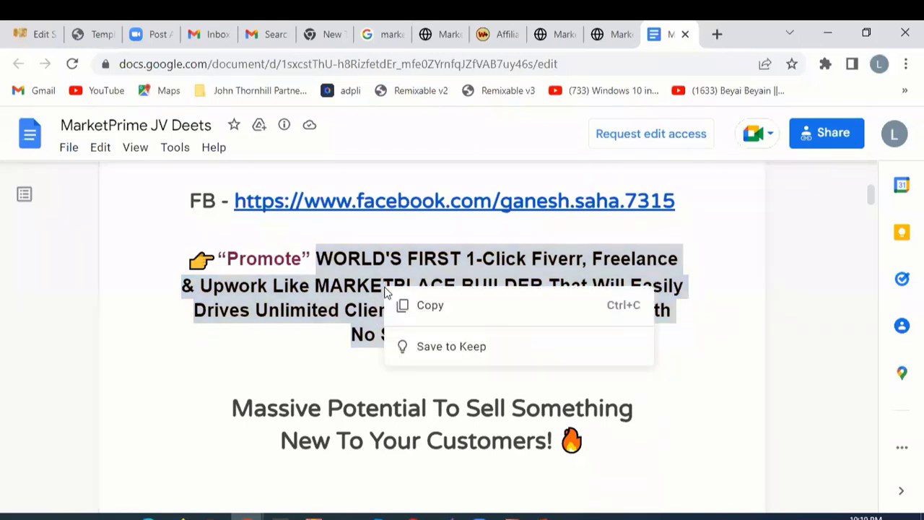
pyautogui.click(430, 308)
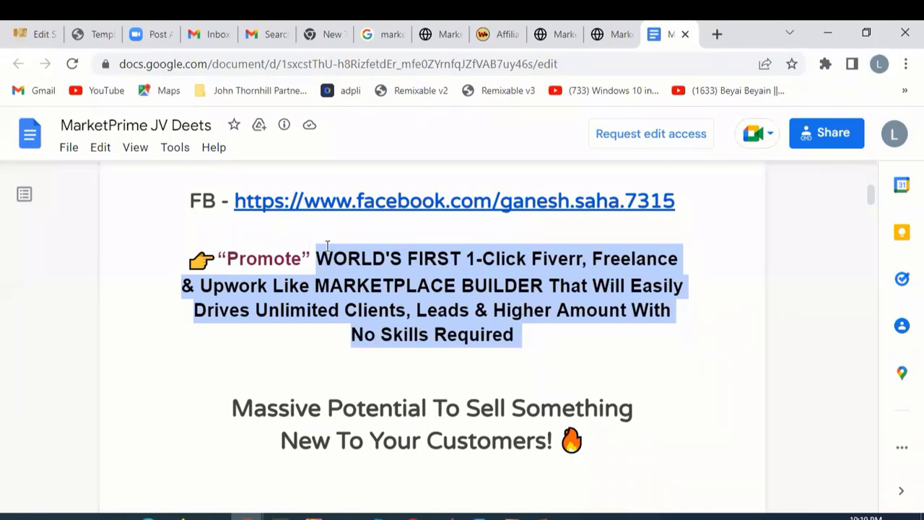
# Step: Back in the Super Affiliate Builder editor, delete the main headline's text from "Software Creates" through "Daily", keeping "BreakThrough" and "Commissions"
pyautogui.click(34, 33)
pyautogui.click(334, 315)
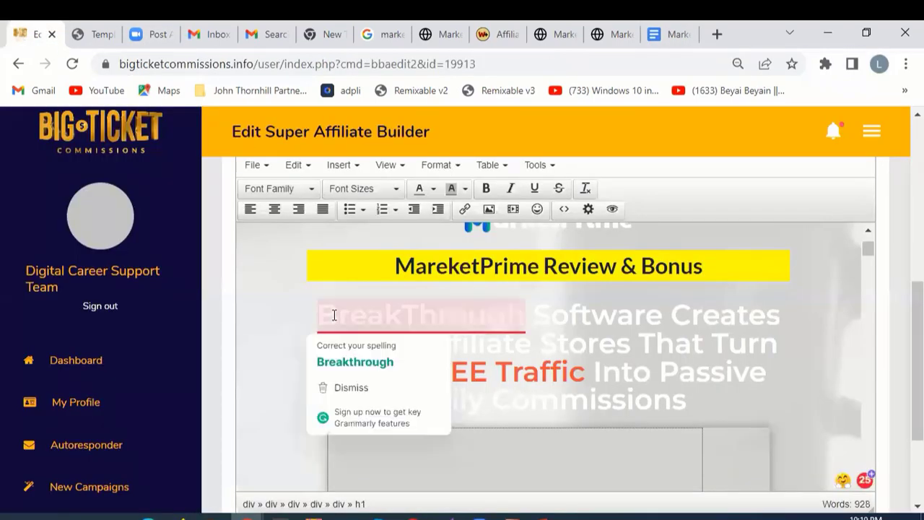
pyautogui.tripleClick(335, 314)
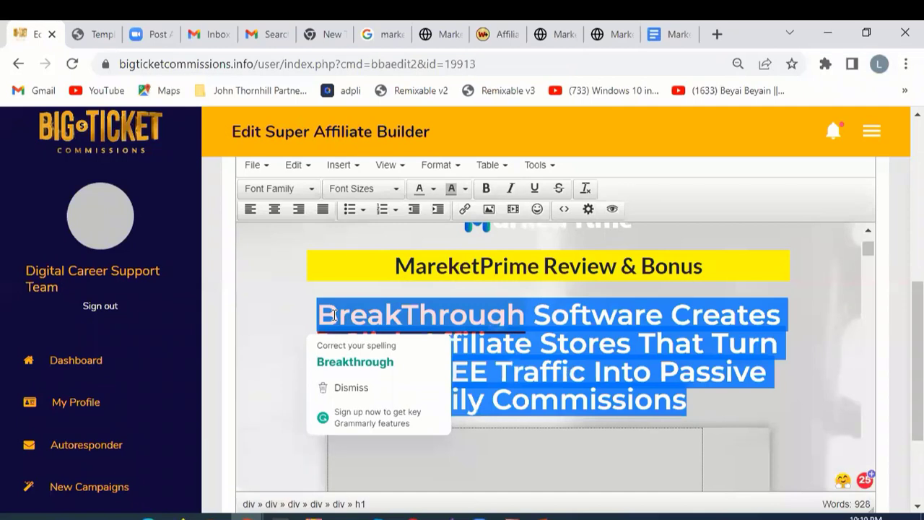
pyautogui.click(691, 401)
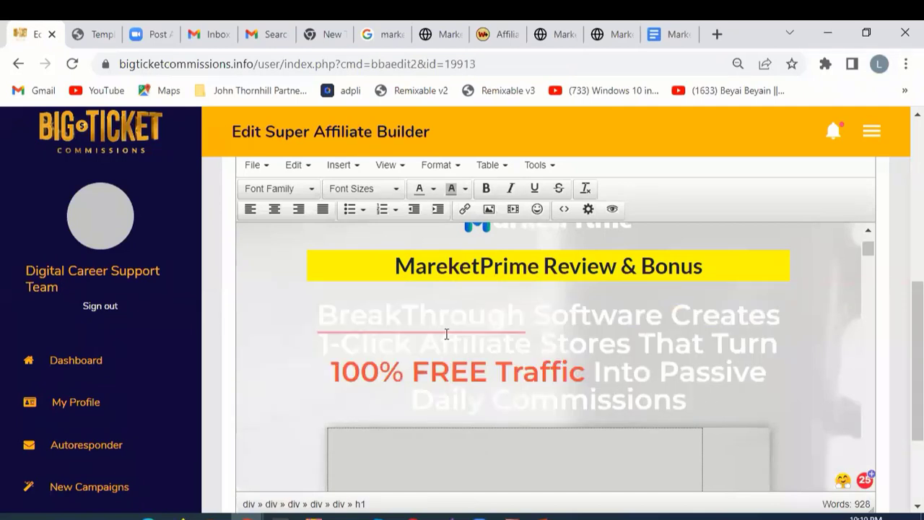
pyautogui.moveTo(350, 307)
pyautogui.moveTo(533, 312); pyautogui.dragTo(502, 401)
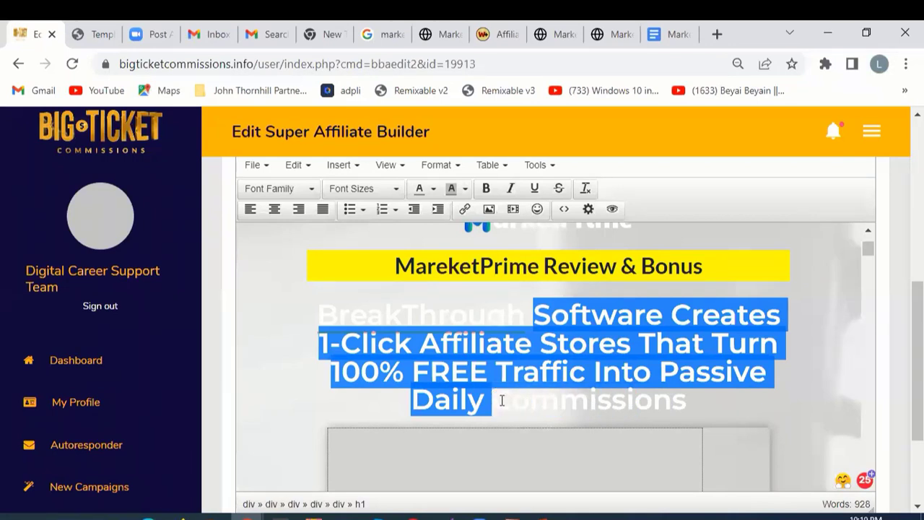
pyautogui.press('BackSpace')
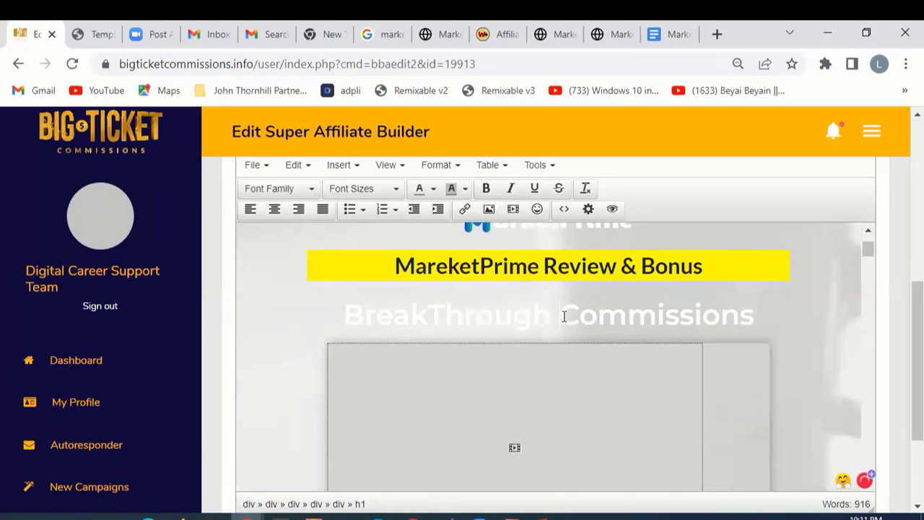
# Step: Try to paste the copied promotional sentence between "BreakThrough" and "Commissions" in the main headline, and remove the pasted text
pyautogui.hotkey('ctrl', 'v')
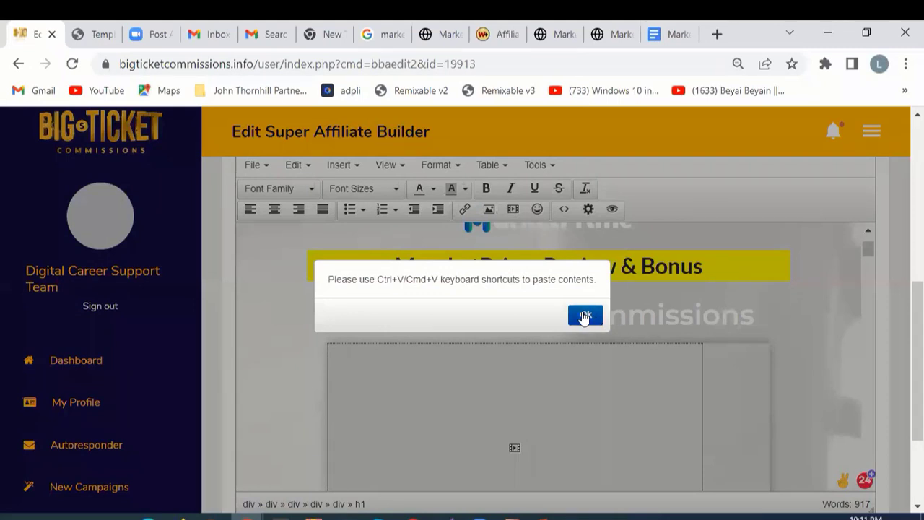
pyautogui.click(585, 316)
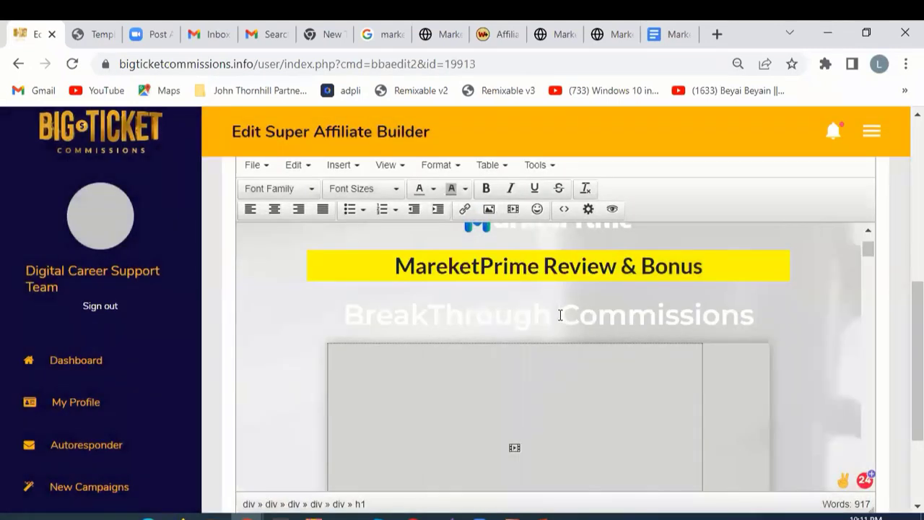
pyautogui.hotkey('ctrl', 'z')
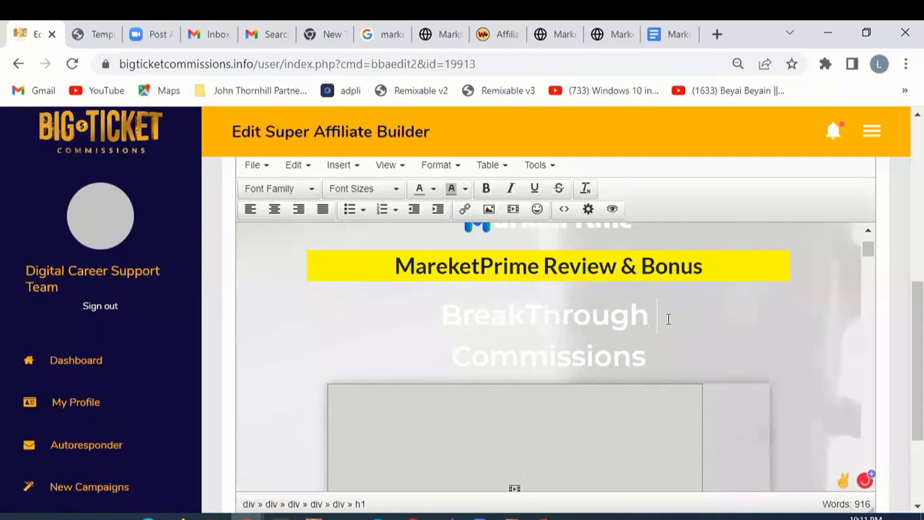
pyautogui.hotkey('ctrl', 'v')
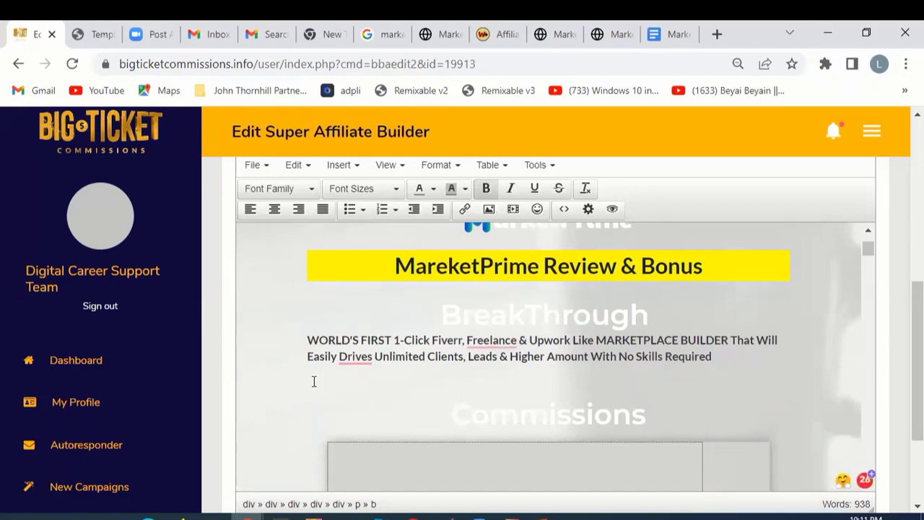
pyautogui.moveTo(312, 380); pyautogui.dragTo(305, 340)
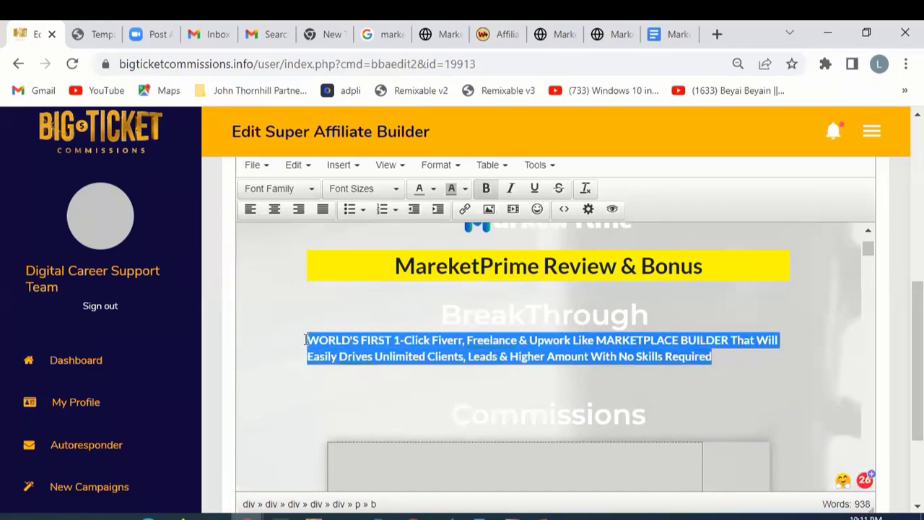
pyautogui.press('BackSpace')
pyautogui.press('BackSpace')
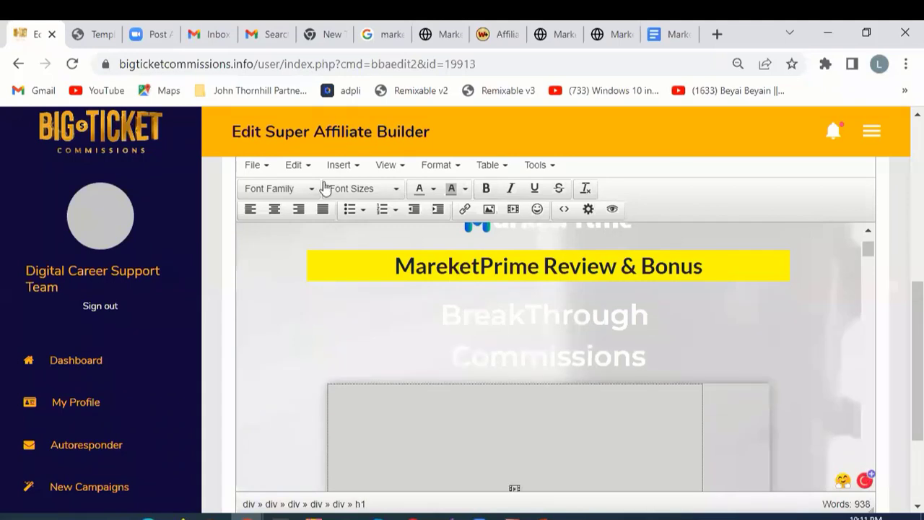
# Step: Paste the promotional sentence into the address bar of a new browser tab and cut it again as plain text
pyautogui.click(717, 34)
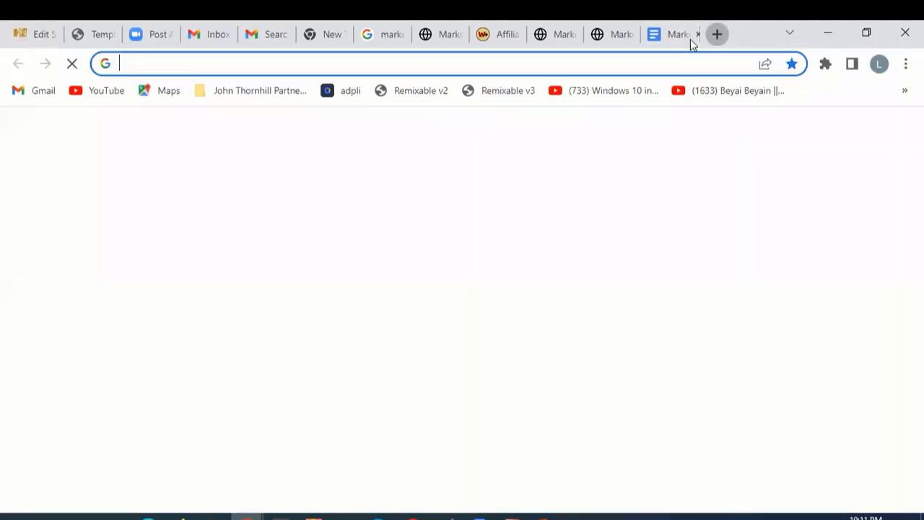
pyautogui.click(376, 65)
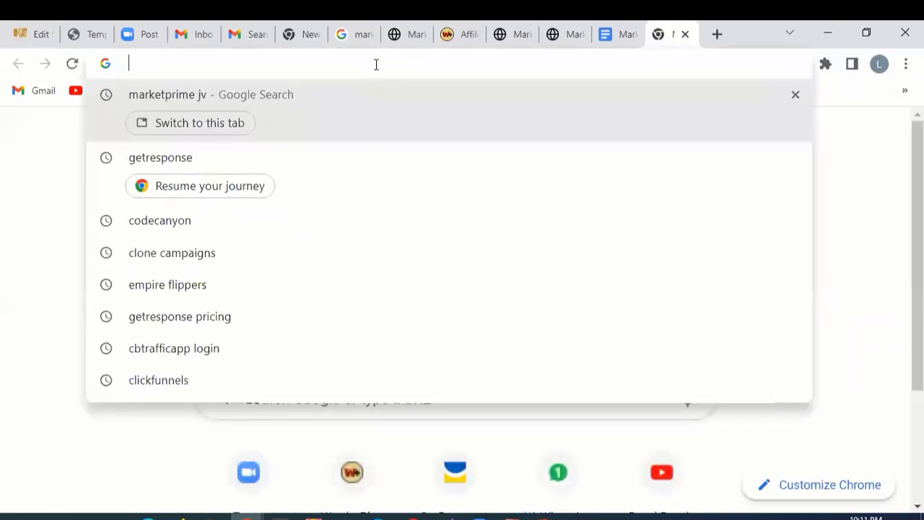
pyautogui.hotkey('ctrl', 'v')
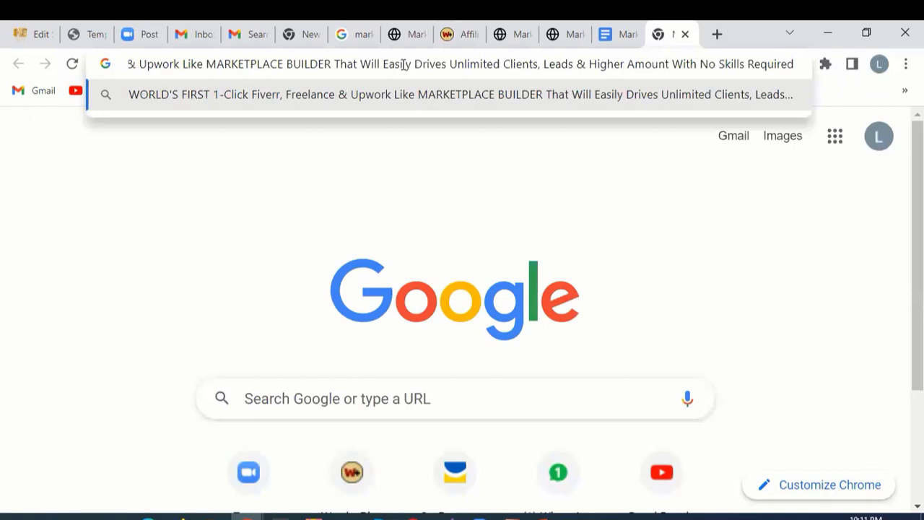
pyautogui.hotkey('ctrl', 'a')
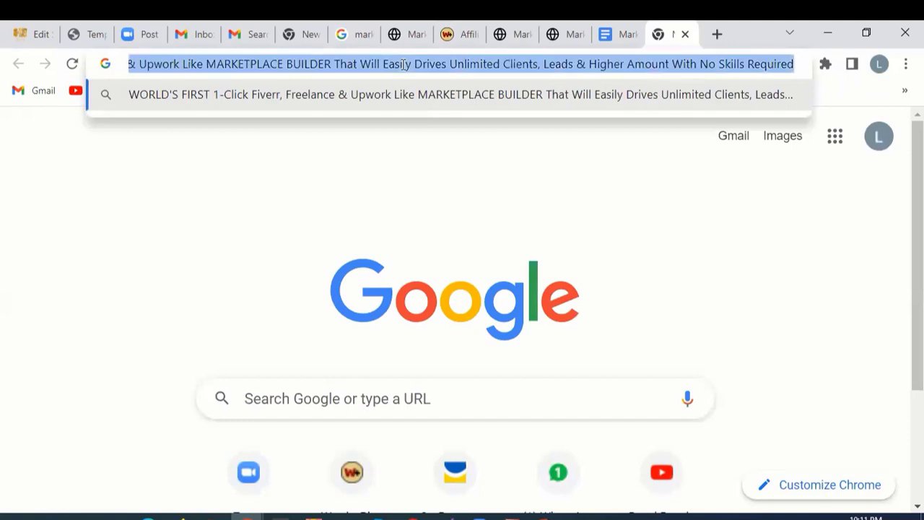
pyautogui.hotkey('ctrl', 'x')
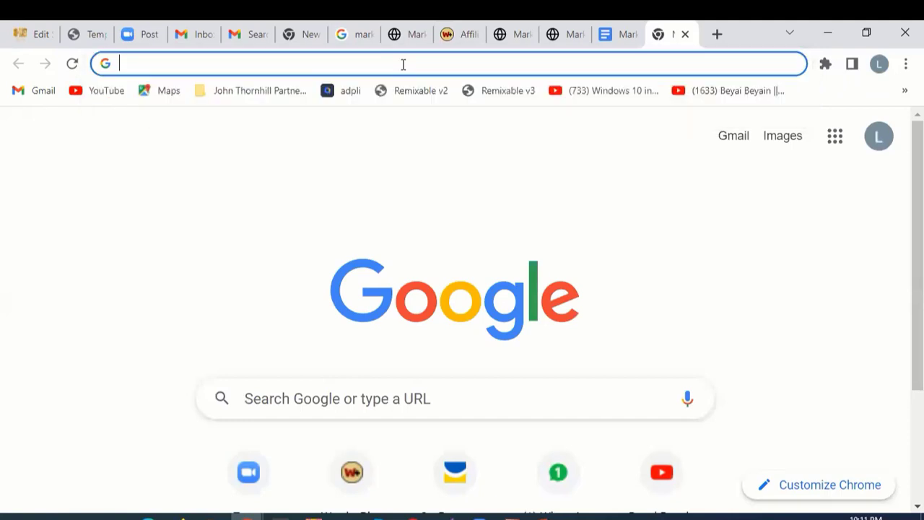
# Step: Back in the Super Affiliate Builder editor, replace "BreakThrough" in the main headline with "Grab" followed by the copied promotional sentence
pyautogui.click(40, 29)
pyautogui.click(601, 318)
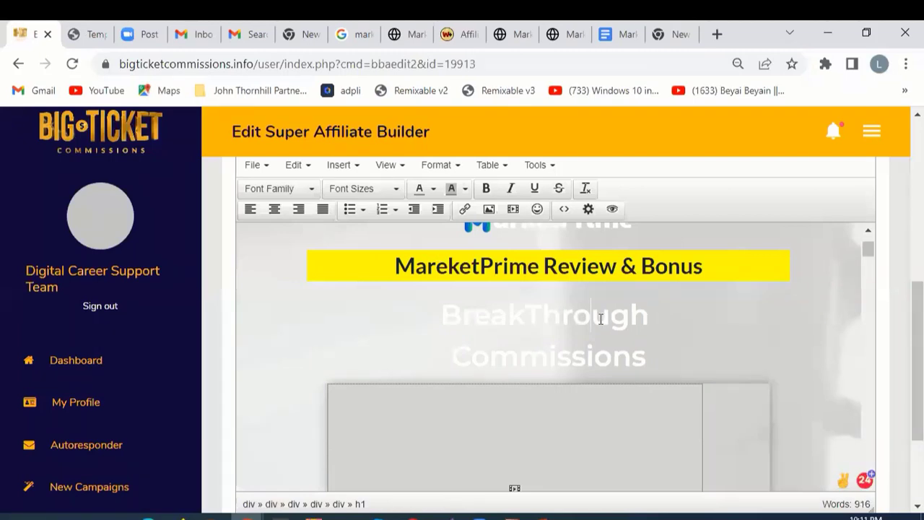
pyautogui.moveTo(597, 319); pyautogui.dragTo(664, 322)
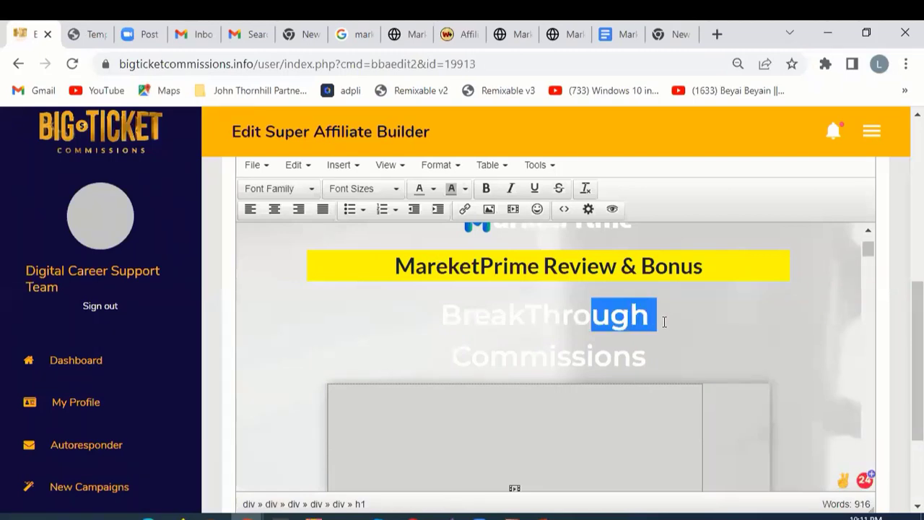
pyautogui.hotkey('ctrl', 'v')
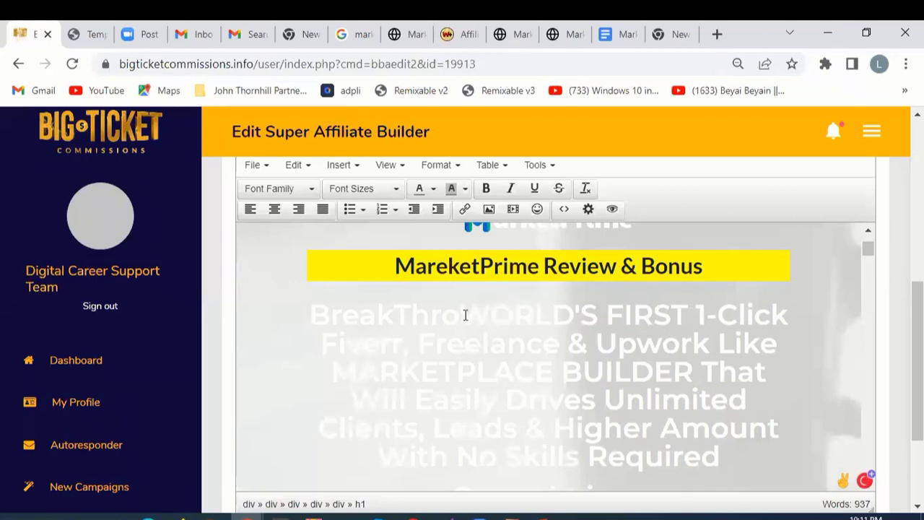
pyautogui.moveTo(459, 314); pyautogui.dragTo(315, 306)
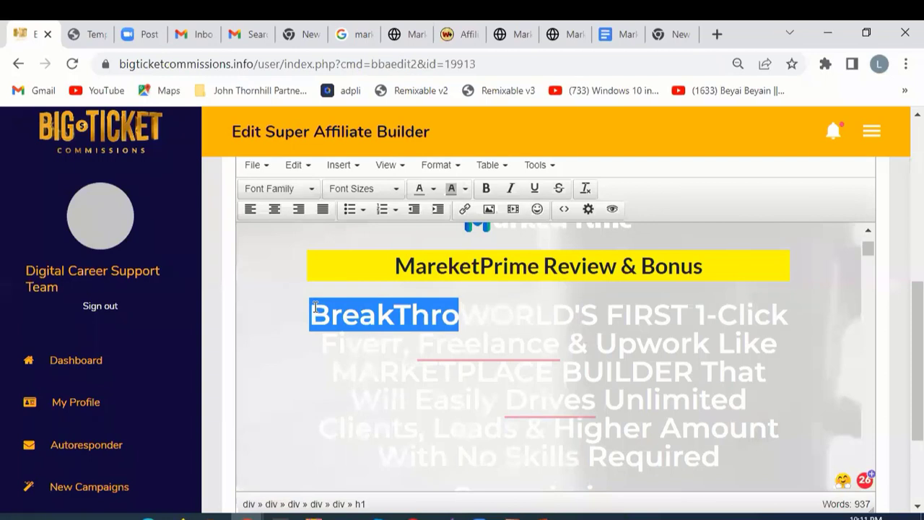
pyautogui.write('Grab')
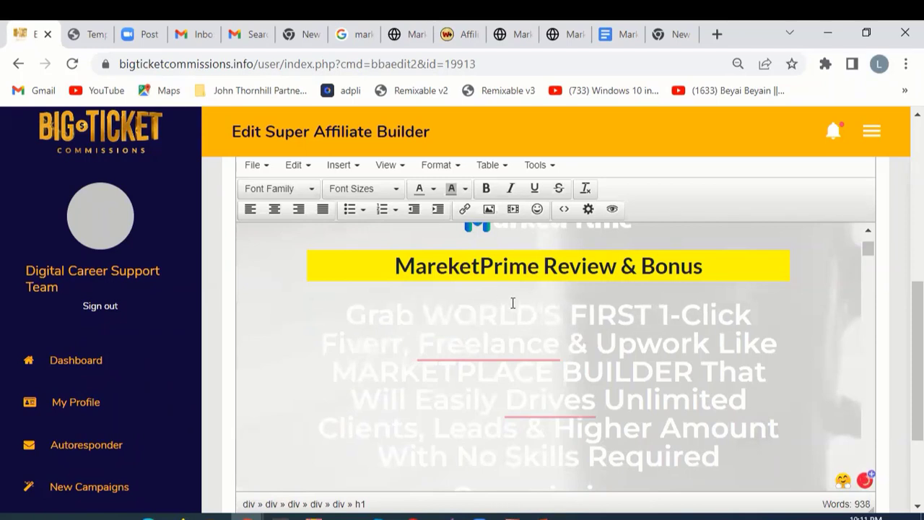
# Step: Delete "Commissions" from the end of the main headline and add a period after "With No Skills Required"
pyautogui.moveTo(867, 254); pyautogui.dragTo(869, 262)
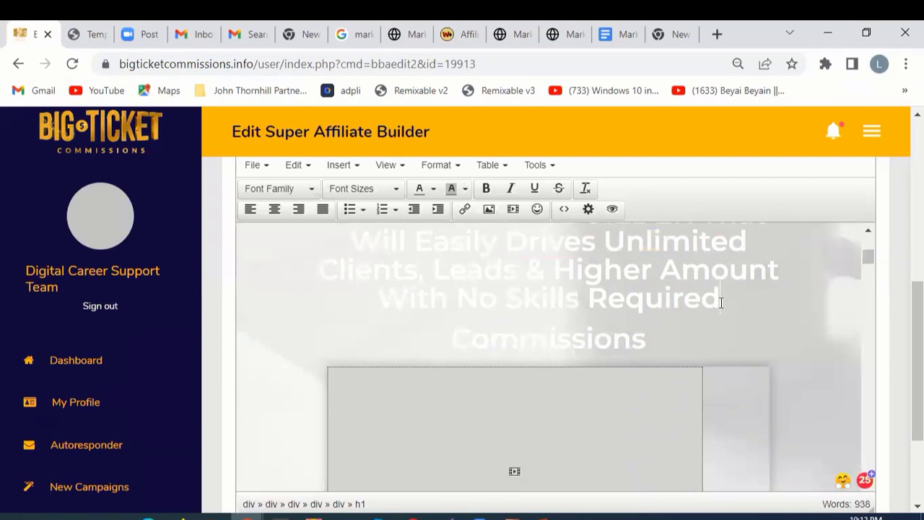
pyautogui.moveTo(645, 336); pyautogui.dragTo(459, 352)
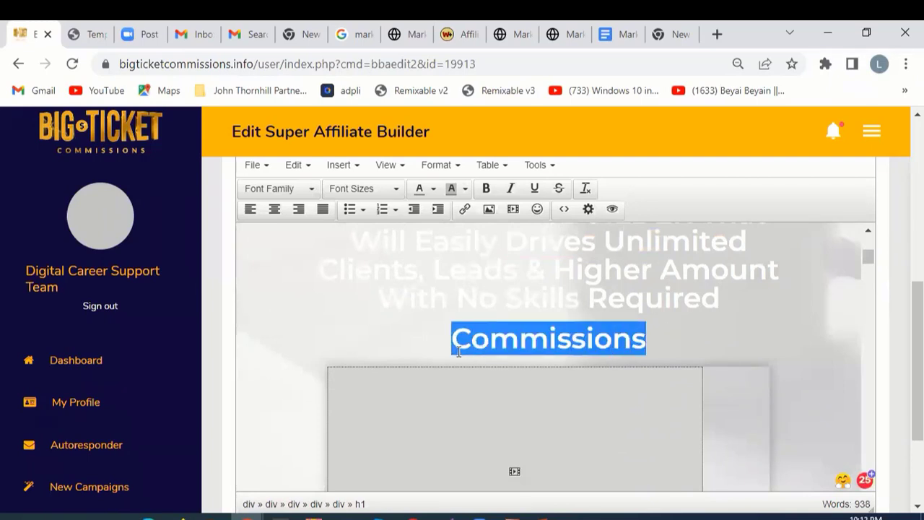
pyautogui.press('BackSpace')
pyautogui.press('BackSpace')
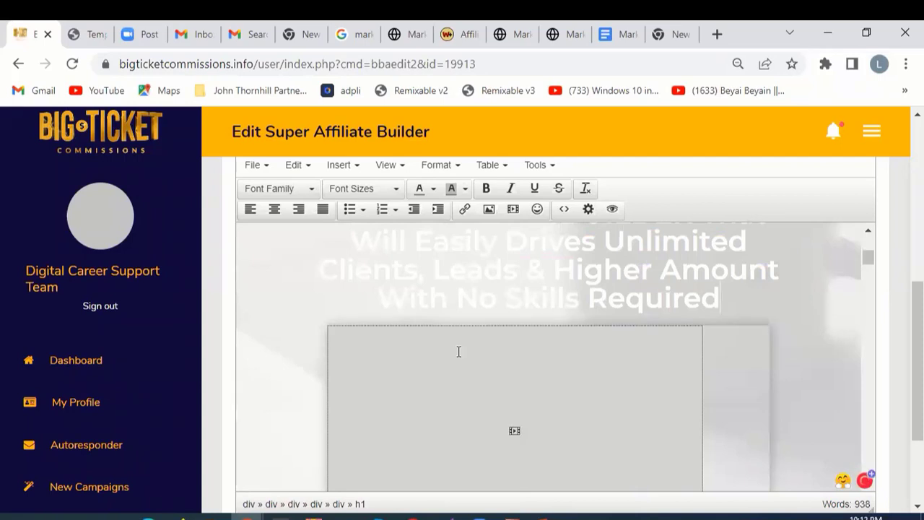
pyautogui.write('.')
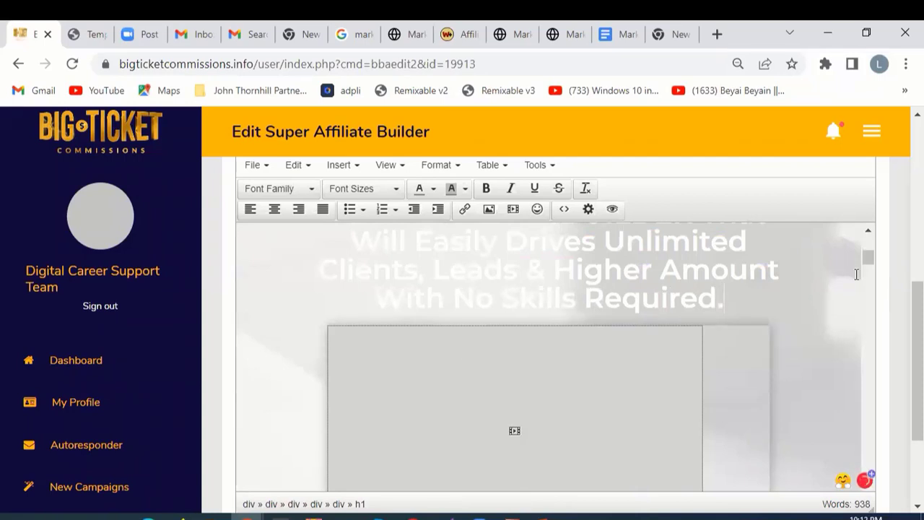
# Step: In the editor's "So What Is [MarketPrime] All About?" section, delete the "Once setup" and "[Your Project Name]" paragraphs and the empty lines they leave
pyautogui.moveTo(870, 262); pyautogui.dragTo(870, 276)
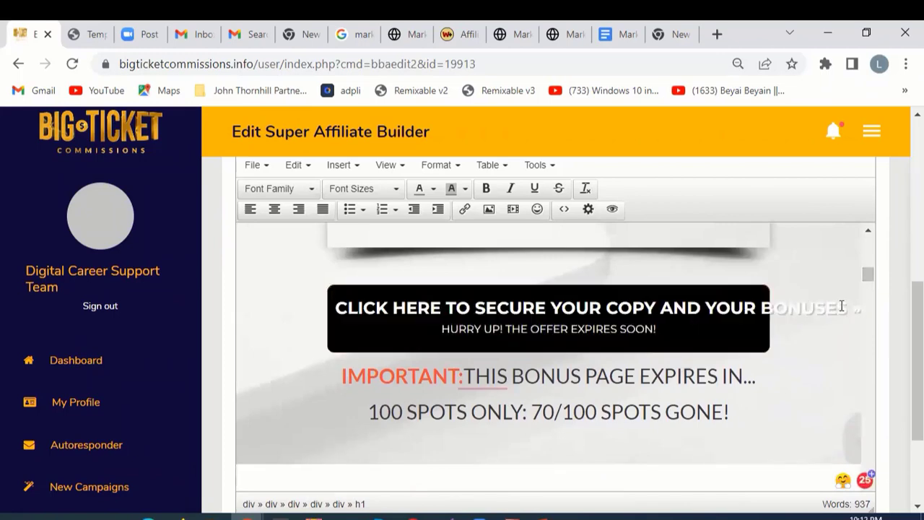
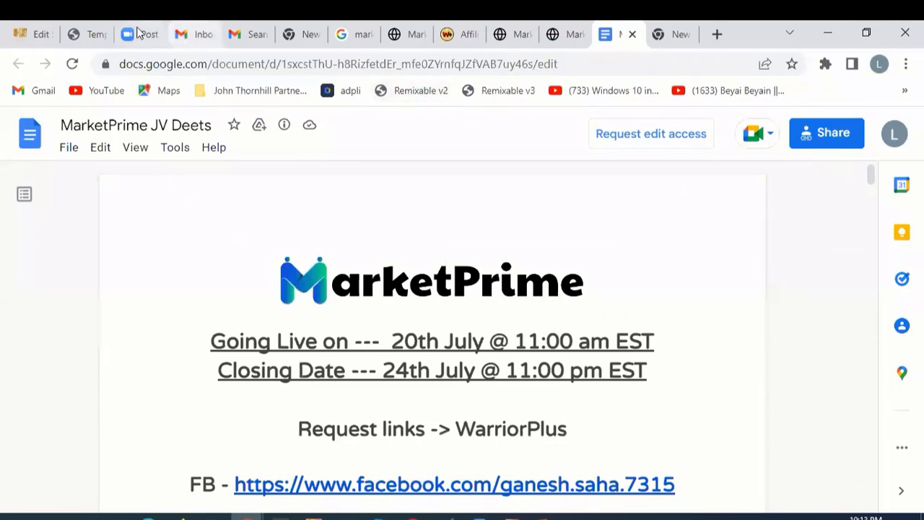
pyautogui.click(37, 33)
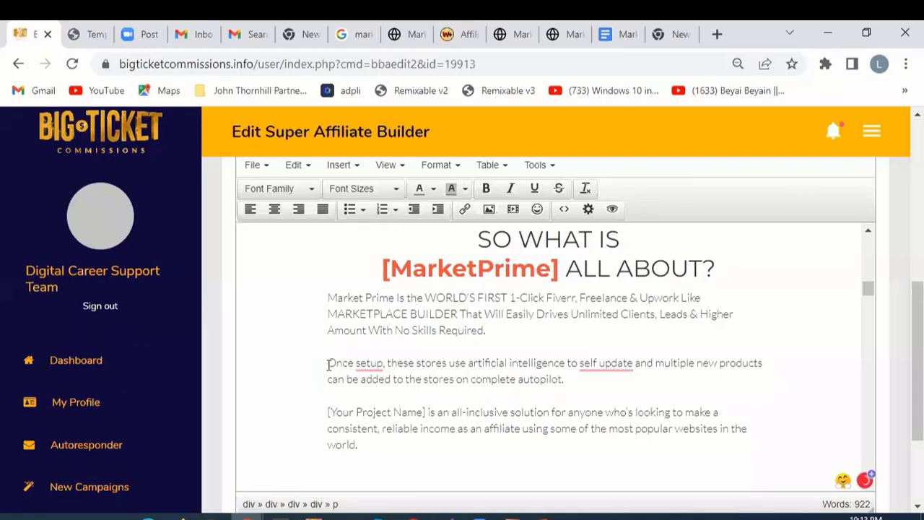
pyautogui.moveTo(331, 365); pyautogui.dragTo(402, 464)
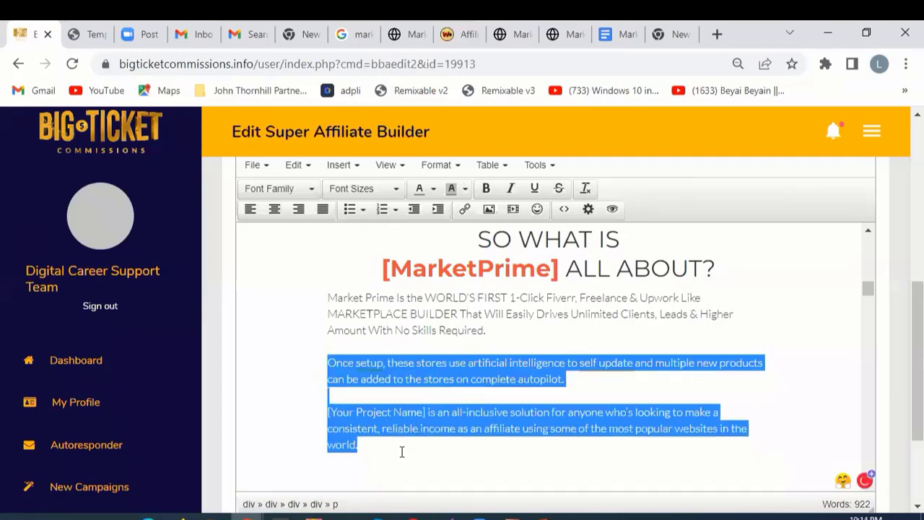
pyautogui.press('BackSpace')
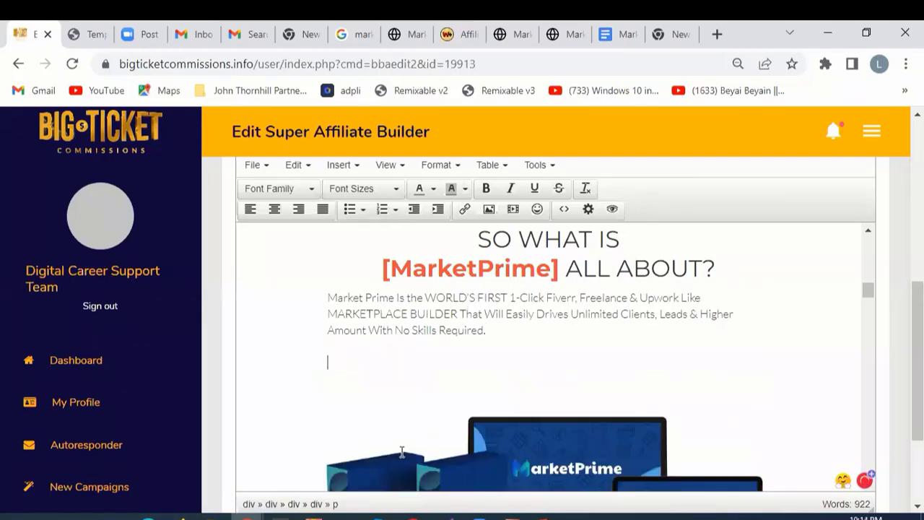
pyautogui.press('Delete')
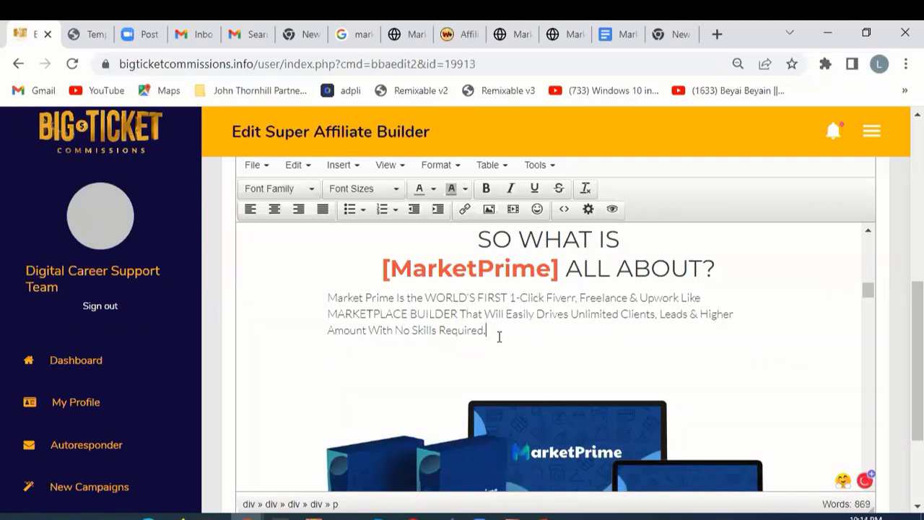
pyautogui.press('Delete')
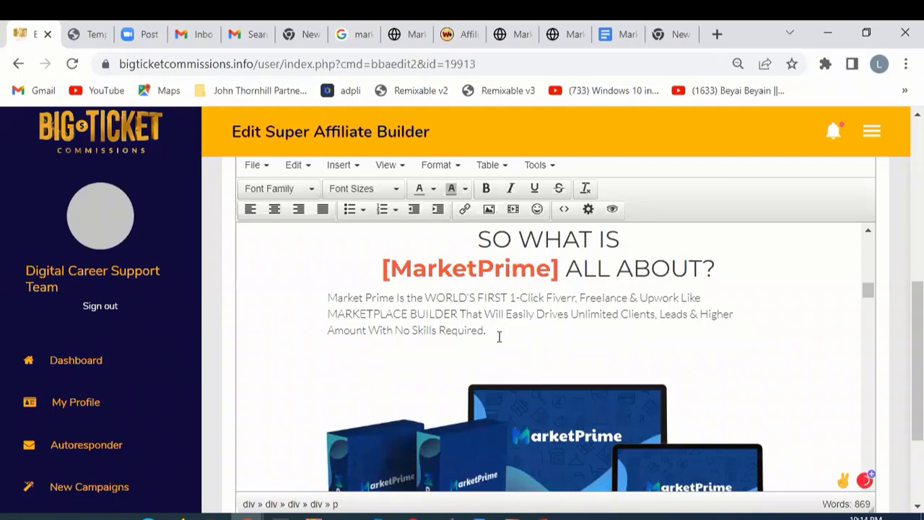
# Step: Switch to the MarketPrime sales page, dismiss its discount pop-up and copy the first bullet, "No Monthly Fee Ever.. OUR PROMISE TO YOU"
pyautogui.moveTo(867, 290); pyautogui.dragTo(869, 316)
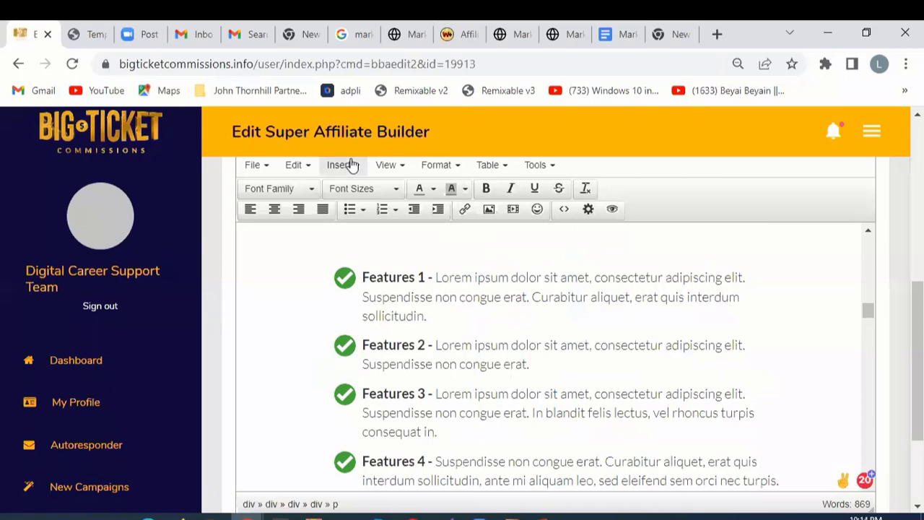
pyautogui.click(514, 34)
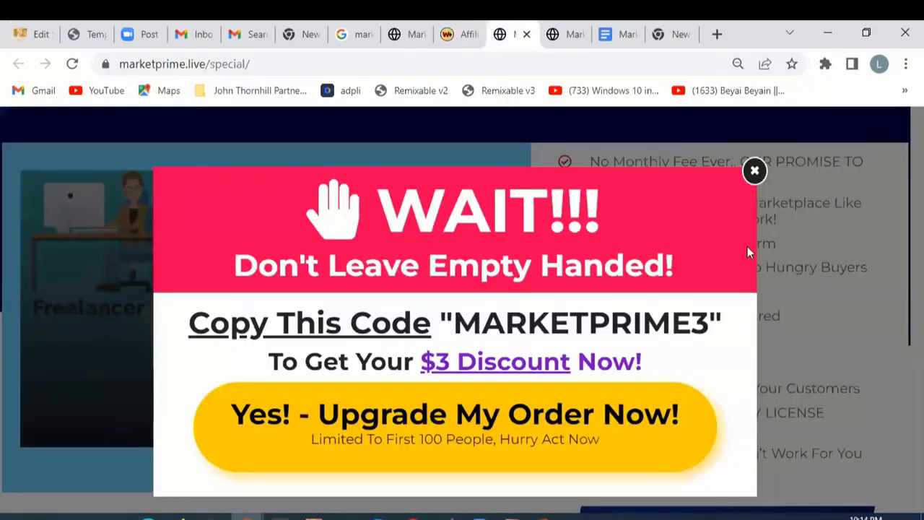
pyautogui.click(755, 171)
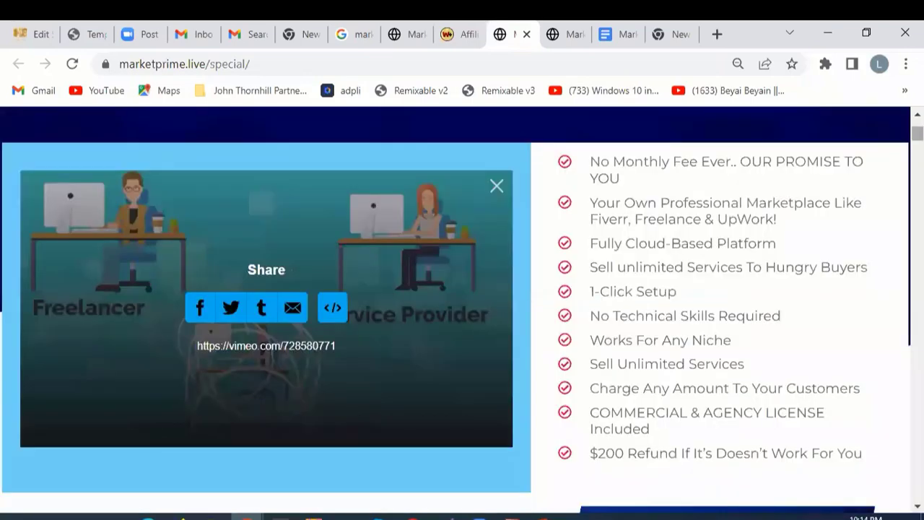
pyautogui.scroll(2, 462, 310)
pyautogui.scroll(-4, 462, 311)
pyautogui.scroll(2, 462, 310)
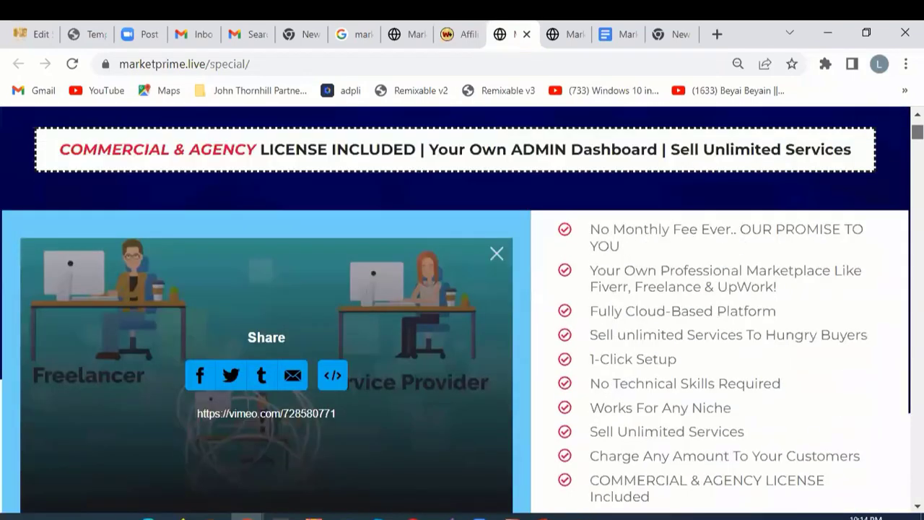
pyautogui.moveTo(591, 229); pyautogui.dragTo(621, 246)
pyautogui.hotkey('ctrl', 'c')
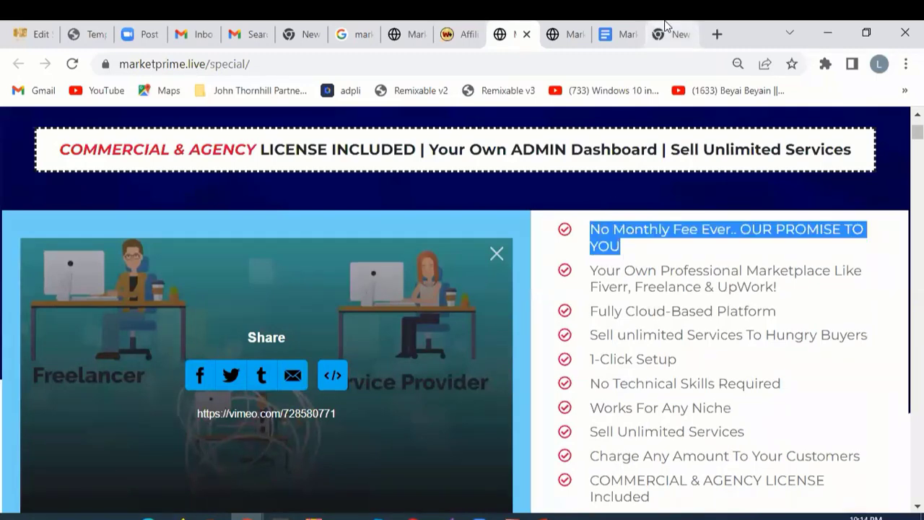
# Step: Paste the bullet text into the blank browser tab's address bar, copy it again as plain text and clear the bar
pyautogui.moveTo(241, 46)
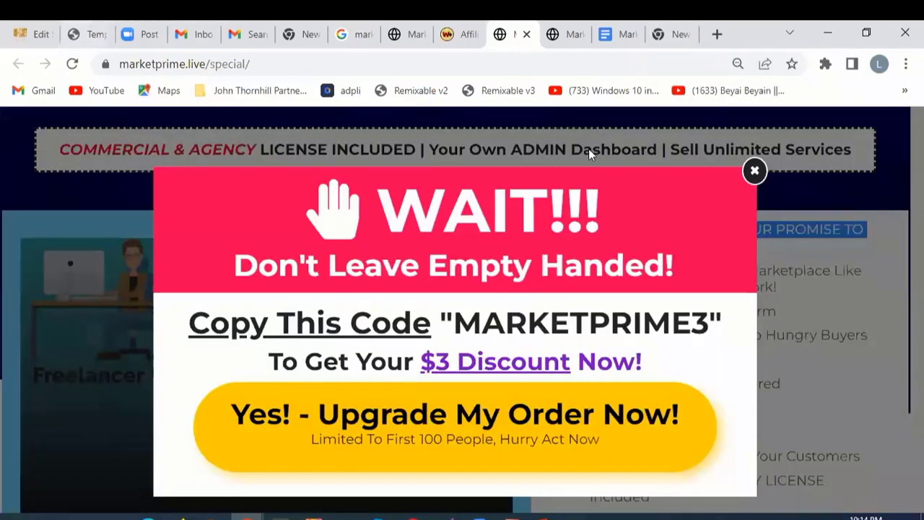
pyautogui.click(754, 171)
pyautogui.moveTo(661, 40)
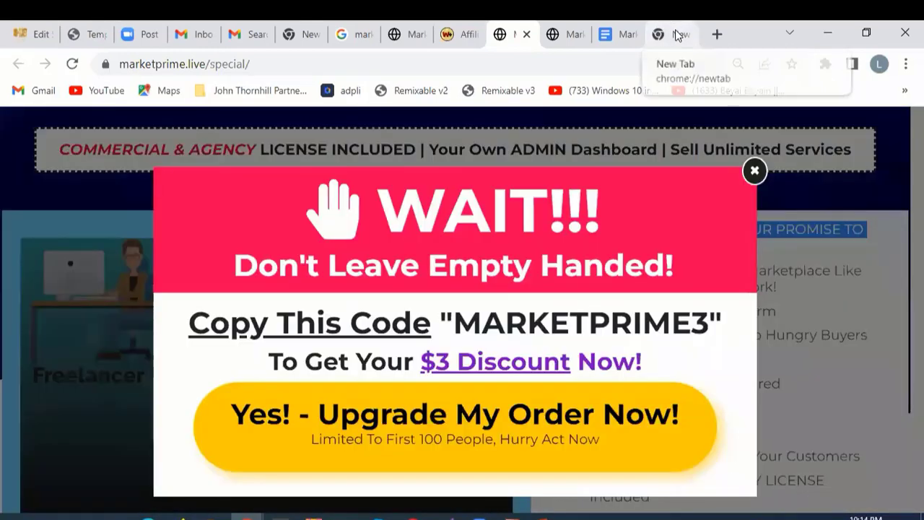
pyautogui.click(674, 34)
pyautogui.click(324, 62)
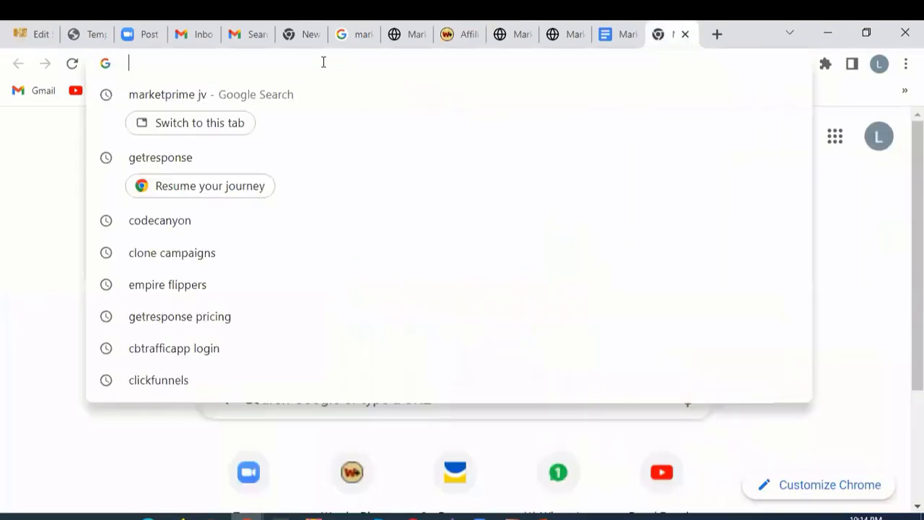
pyautogui.hotkey('ctrl', 'v')
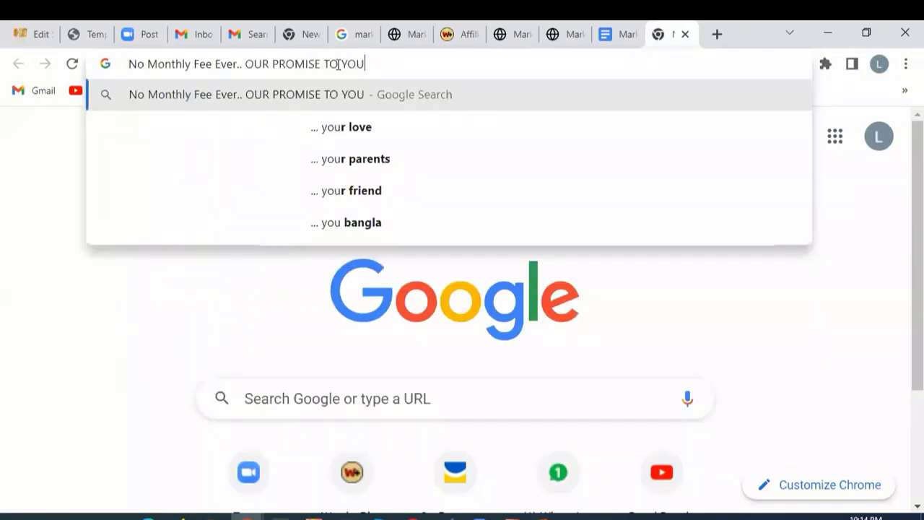
pyautogui.hotkey('ctrl', 'a')
pyautogui.hotkey('ctrl', 'c')
pyautogui.press('BackSpace')
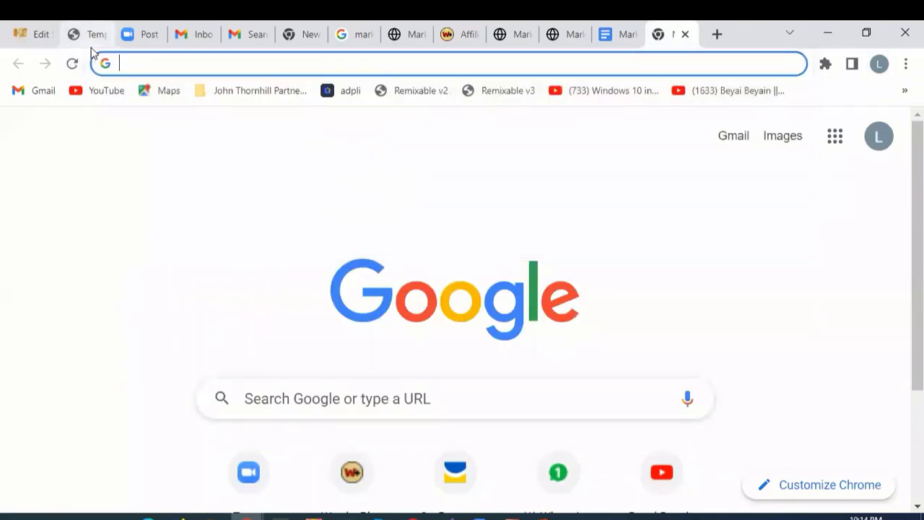
# Step: Back in the Super Affiliate Builder editor, paste the bullet text over the Features 1 placeholder and remove the leading "Lorem"
pyautogui.click(38, 30)
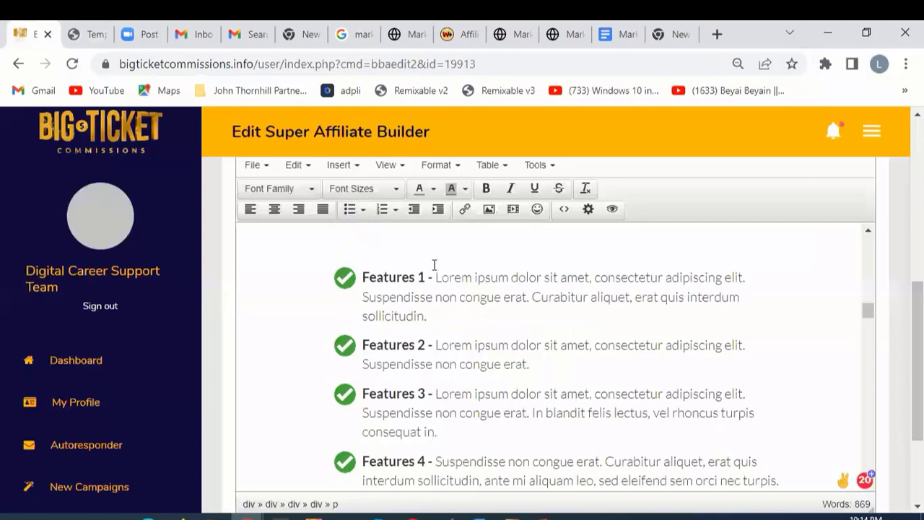
pyautogui.click(436, 277)
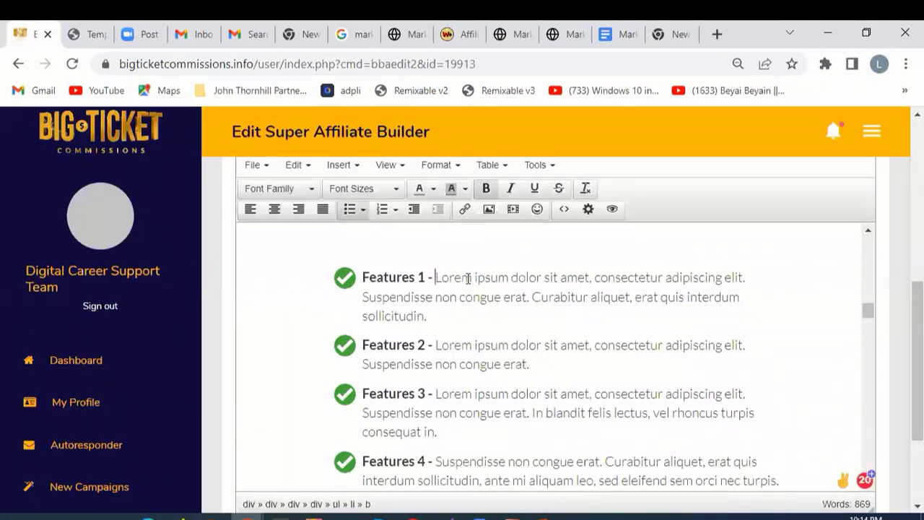
pyautogui.moveTo(474, 278); pyautogui.dragTo(749, 296)
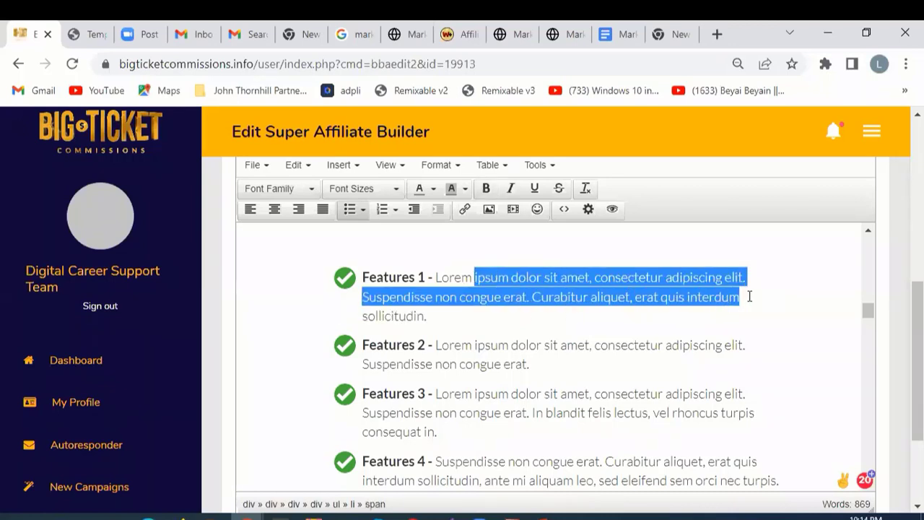
pyautogui.hotkey('ctrl', 'v')
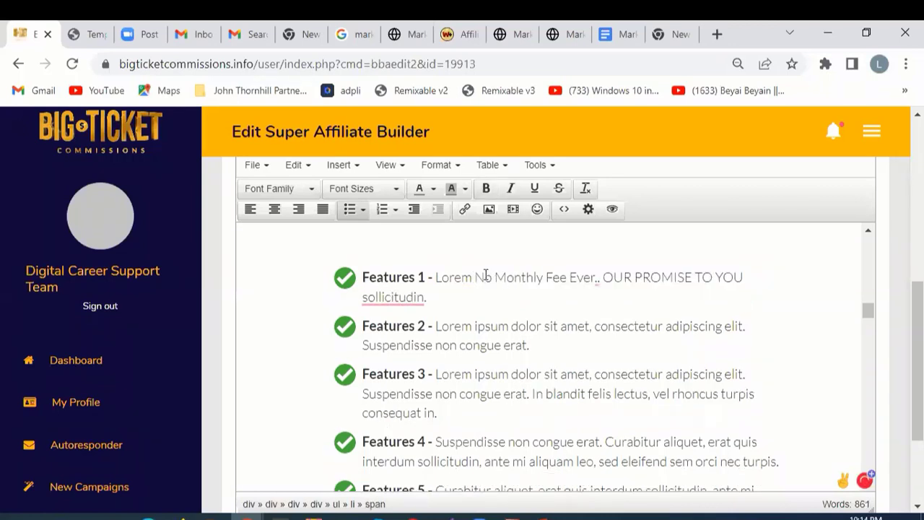
pyautogui.moveTo(474, 277); pyautogui.dragTo(435, 277)
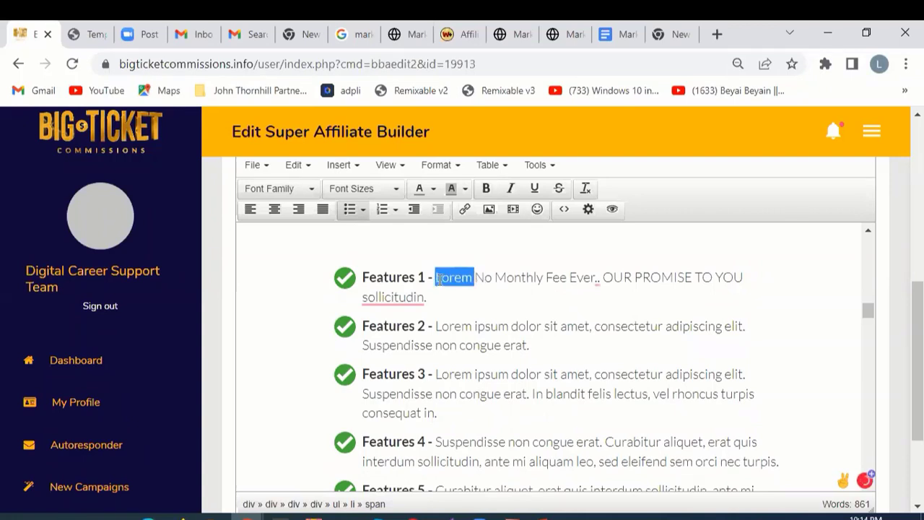
pyautogui.press('BackSpace')
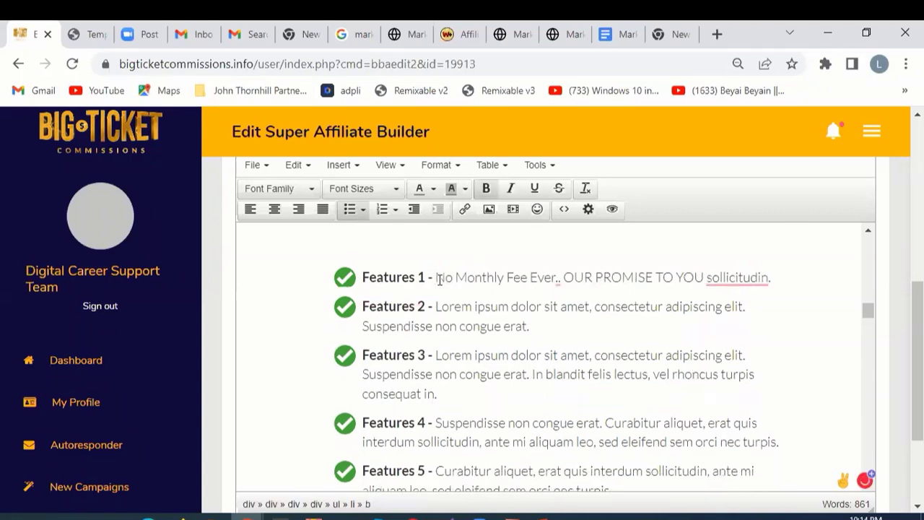
# Step: Delete the leftover word "sollicitudin" from the Features 1 line and end the line with a period after "YOU"
pyautogui.click(705, 278)
pyautogui.doubleClick(738, 280)
pyautogui.keyDown('shift'); pyautogui.click(772, 279); pyautogui.keyUp('shift')
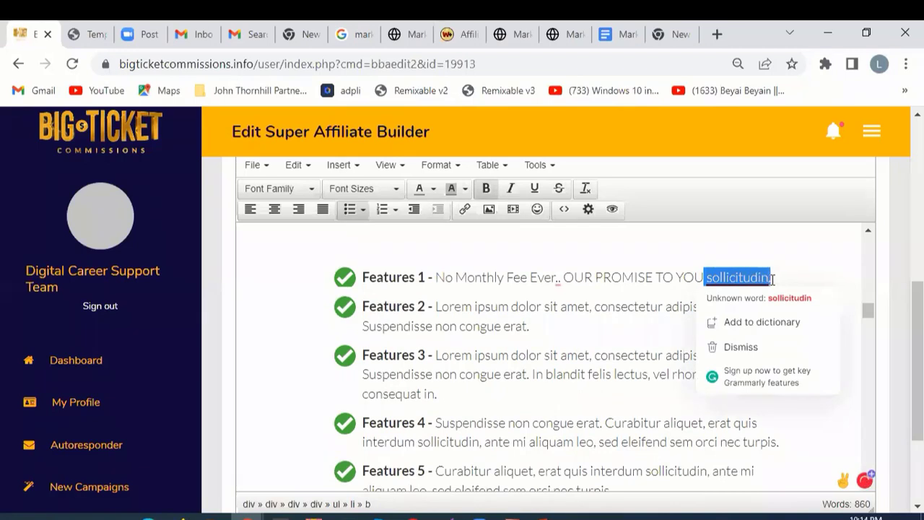
pyautogui.press('BackSpace')
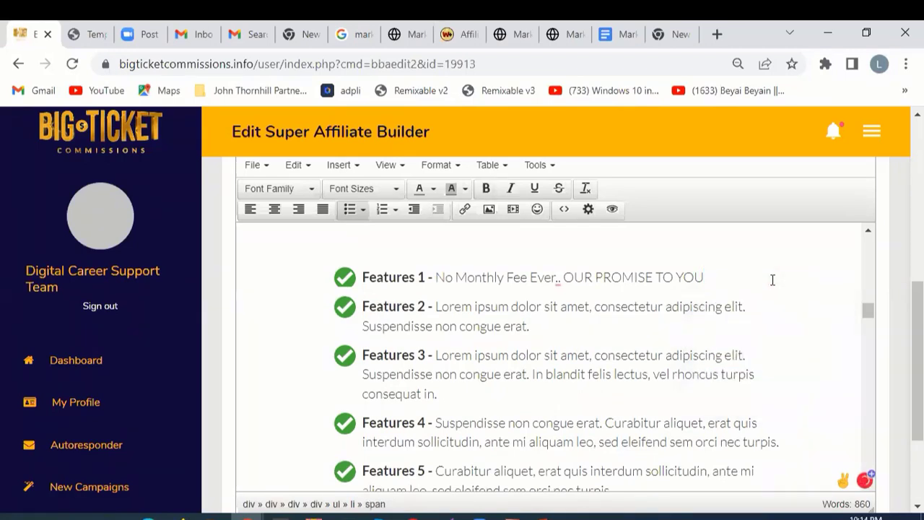
pyautogui.moveTo(426, 277); pyautogui.dragTo(364, 277)
pyautogui.click(435, 278)
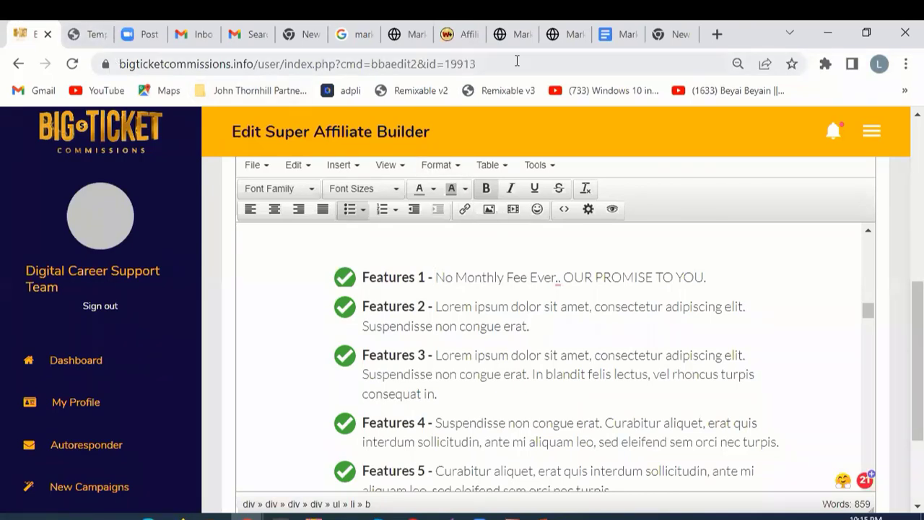
# Step: Switch to the MarketPrime special page, dismiss its discount pop-up and copy the bullet "Your Own Professional Marketplace Like Fiverr, Freelance & UpWork!"
pyautogui.click(514, 34)
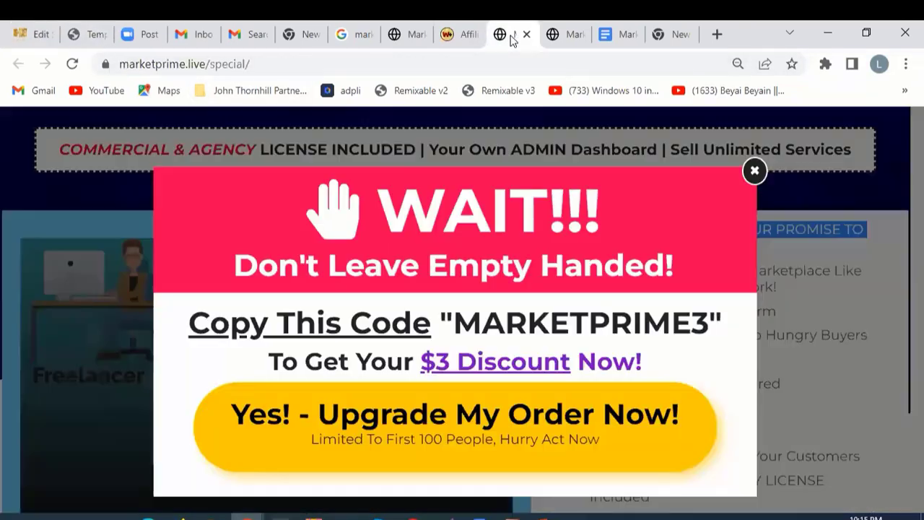
pyautogui.click(755, 173)
pyautogui.moveTo(594, 272); pyautogui.dragTo(778, 296)
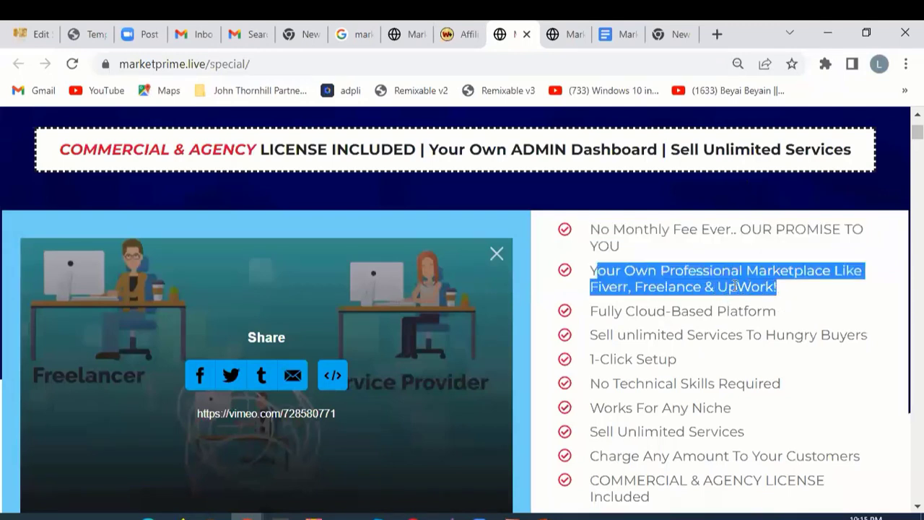
pyautogui.rightClick(733, 285)
pyautogui.click(775, 296)
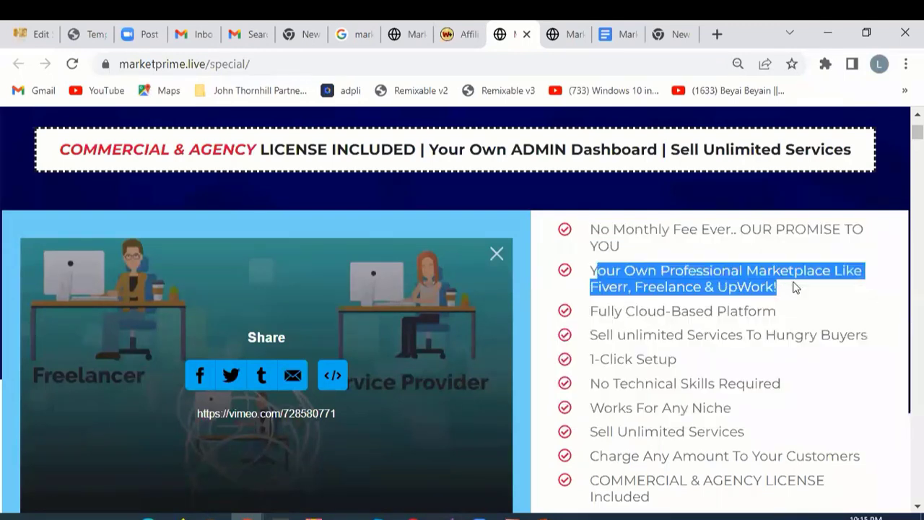
pyautogui.click(592, 270)
pyautogui.moveTo(593, 271); pyautogui.dragTo(785, 287)
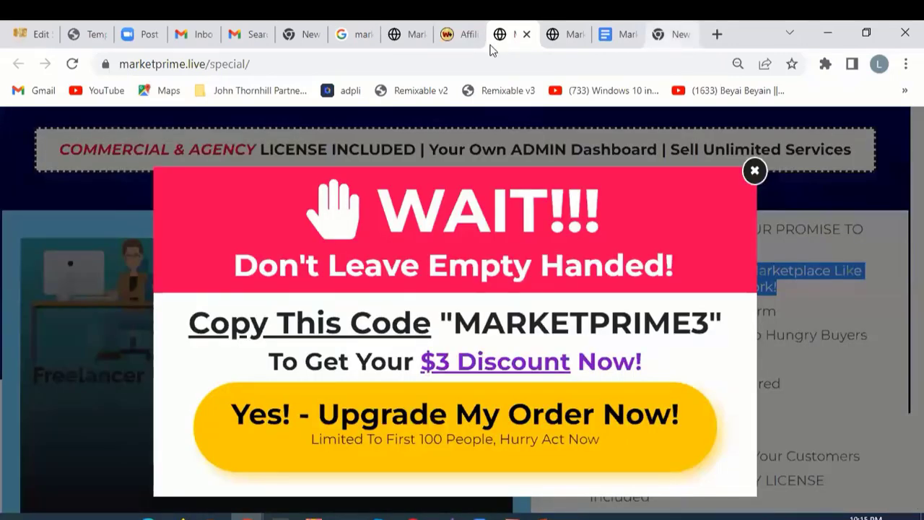
# Step: Back in the Super Affiliate Builder editor, paste the bullet over the Features 2 placeholder and delete the leftover "erat." and "Lorem"
pyautogui.click(48, 34)
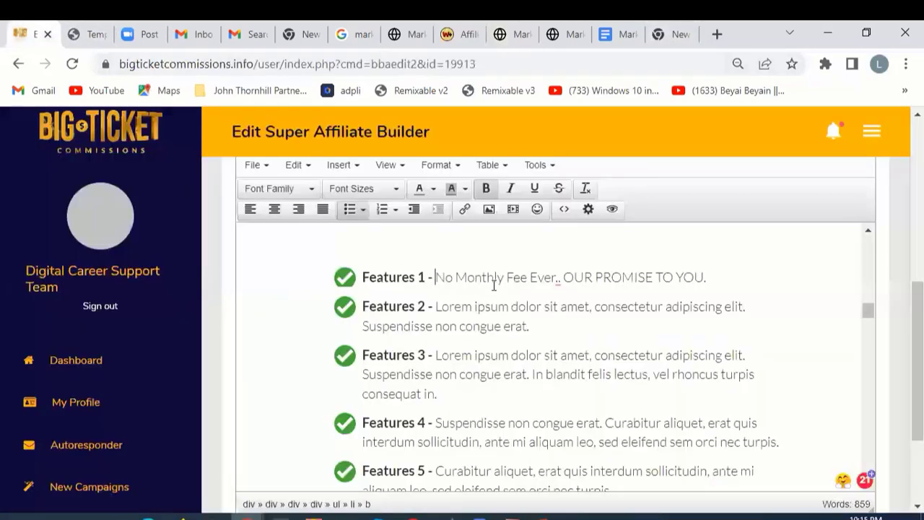
pyautogui.moveTo(474, 307); pyautogui.dragTo(503, 326)
pyautogui.hotkey('ctrl', 'v')
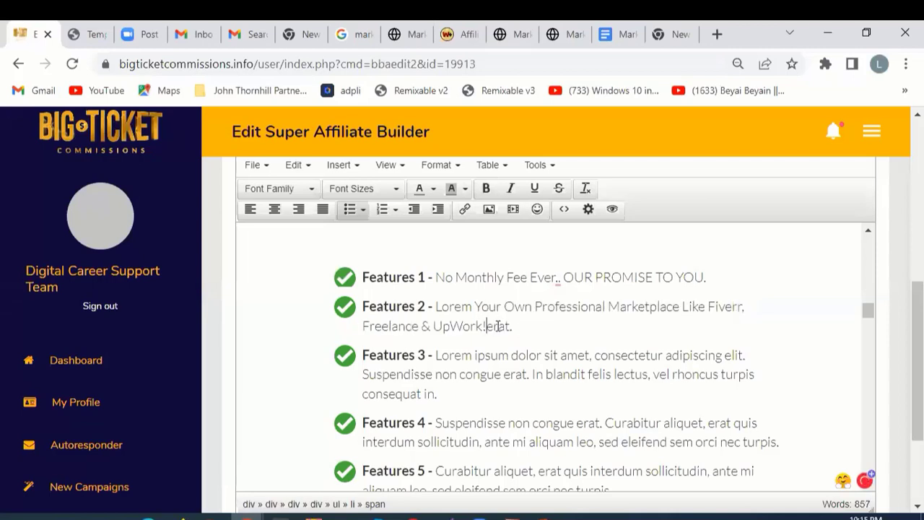
pyautogui.moveTo(487, 325); pyautogui.dragTo(519, 327)
pyautogui.press('BackSpace')
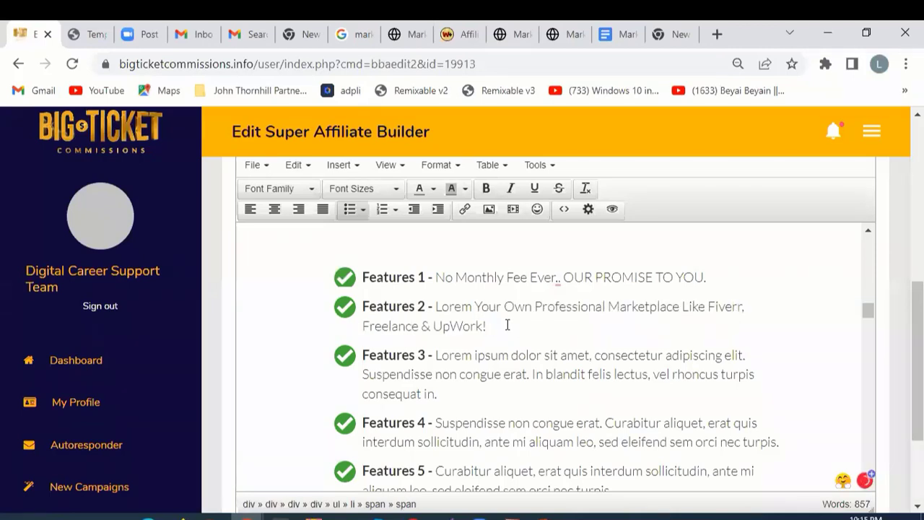
pyautogui.moveTo(473, 307); pyautogui.dragTo(437, 308)
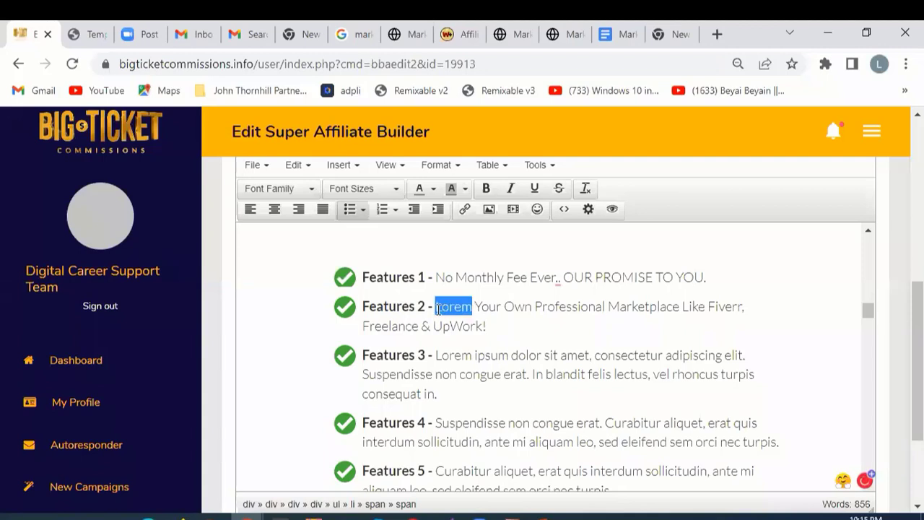
pyautogui.press('BackSpace')
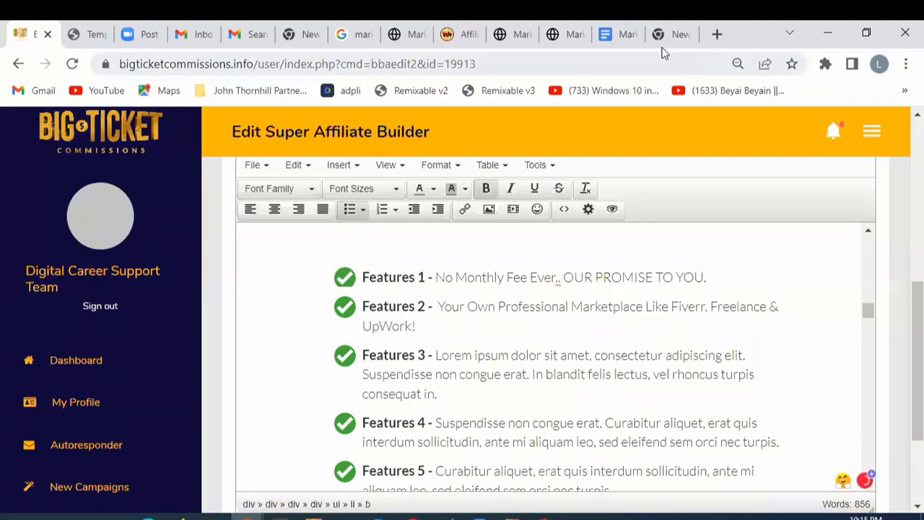
# Step: Return to the MarketPrime special page, dismiss the discount pop-up and copy the bullet "Fully Cloud-Based Platform"
pyautogui.click(509, 30)
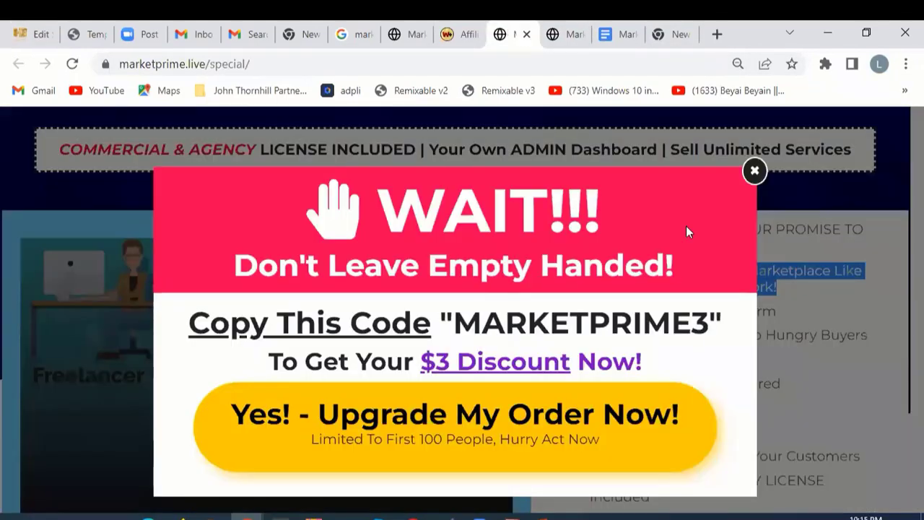
pyautogui.click(755, 171)
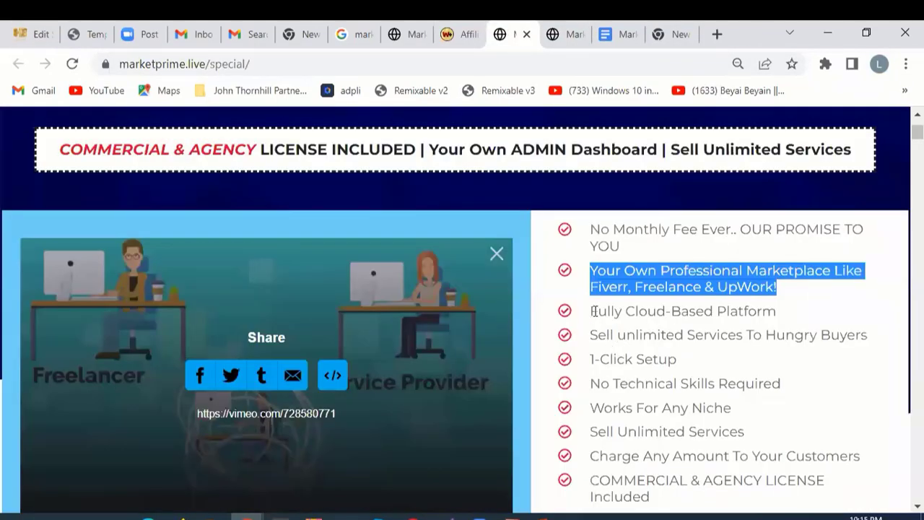
pyautogui.moveTo(591, 311); pyautogui.dragTo(776, 309)
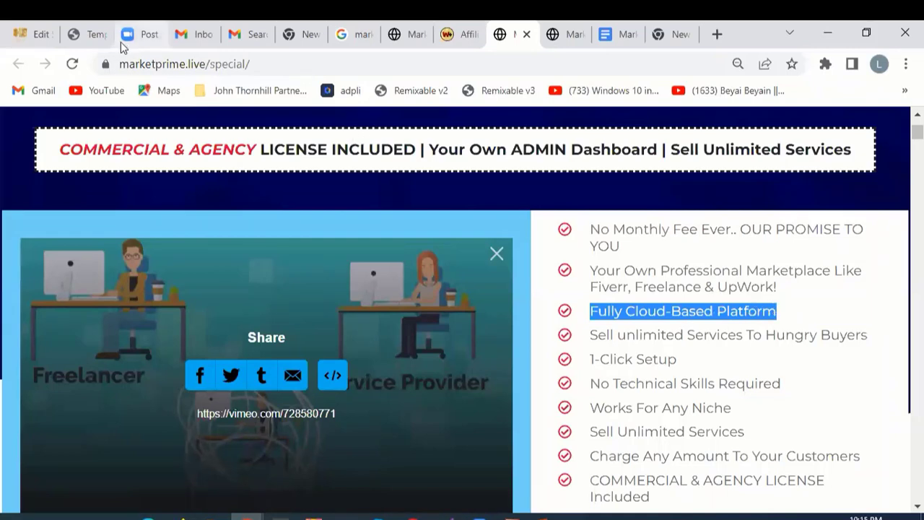
# Step: Switch to the Super Affiliate Builder editor and replace the Features 3 placeholder text after "Lorem" with the copied "Fully Cloud-Based Platform"
pyautogui.click(95, 34)
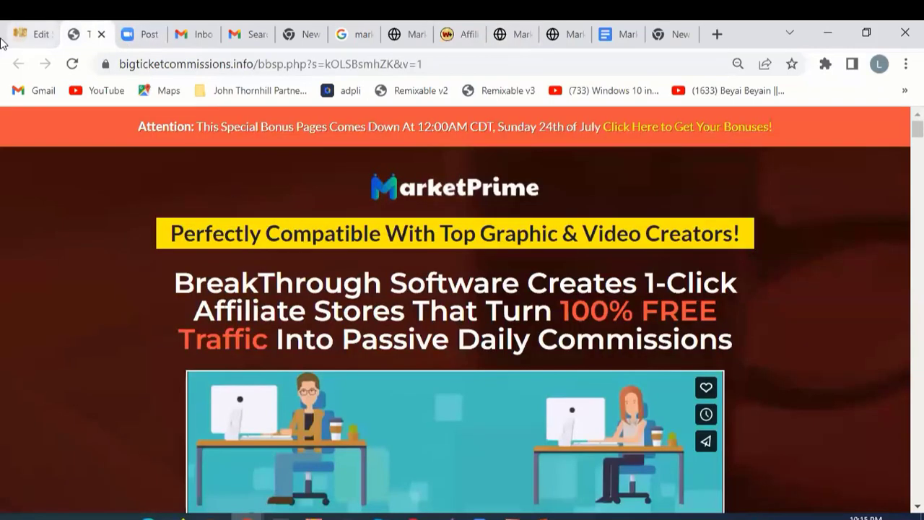
pyautogui.click(36, 33)
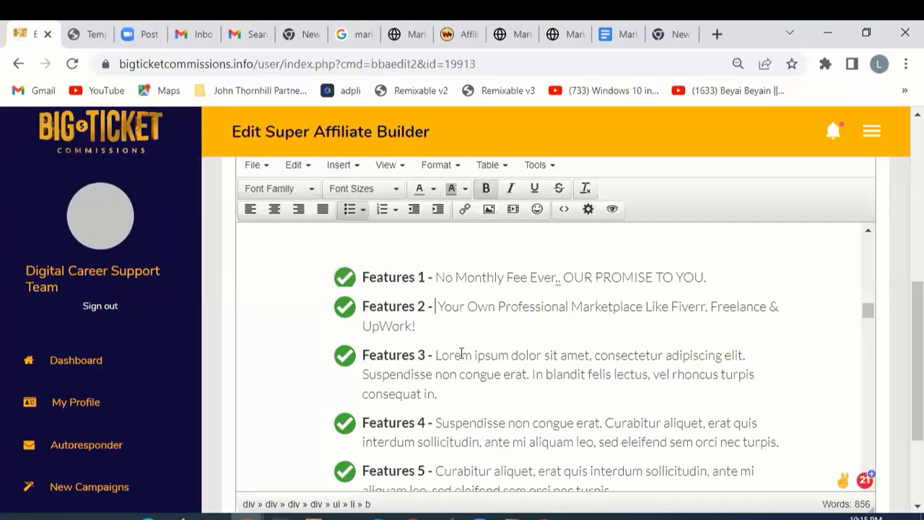
pyautogui.moveTo(473, 353); pyautogui.dragTo(424, 403)
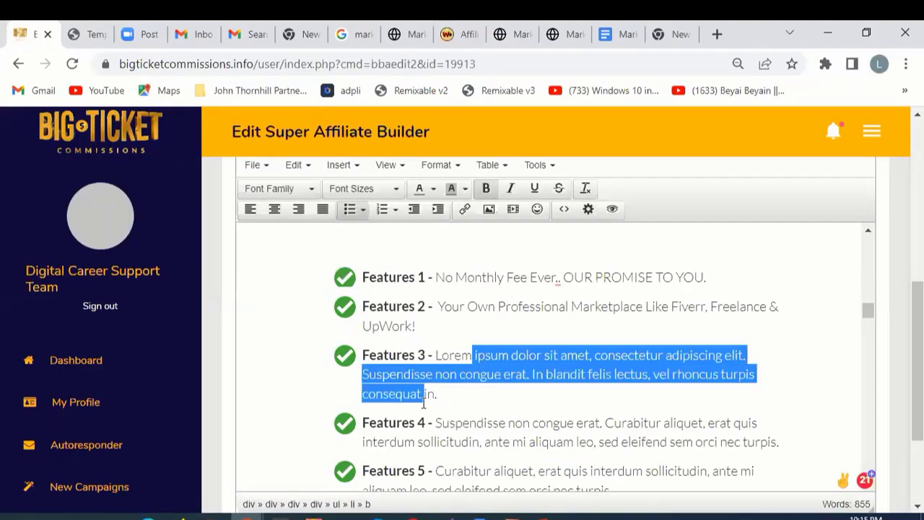
pyautogui.press('BackSpace')
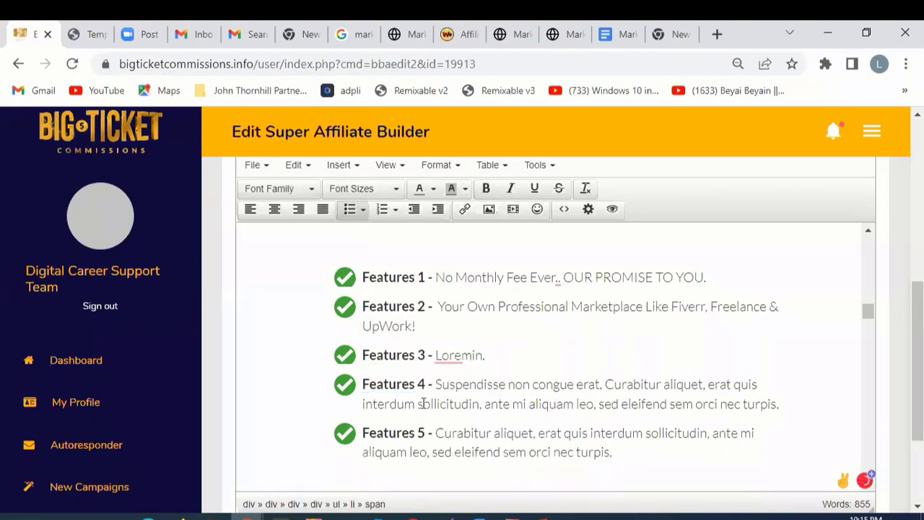
pyautogui.hotkey('ctrl', 'v')
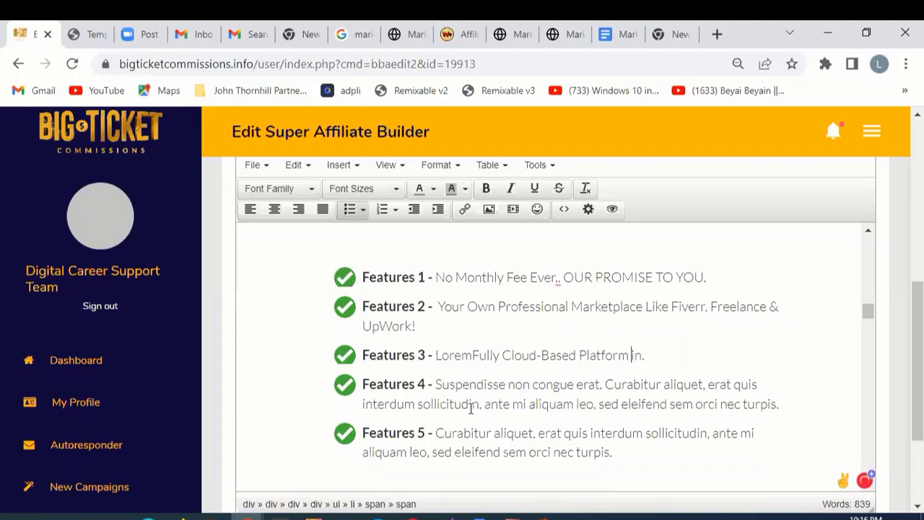
# Step: Delete the leftover "in" and leading "Lorem" from the Features 3 line, keeping the final period
pyautogui.press('Delete')
pyautogui.press('Delete')
pyautogui.click(471, 355)
pyautogui.press('BackSpace')
pyautogui.press('BackSpace')
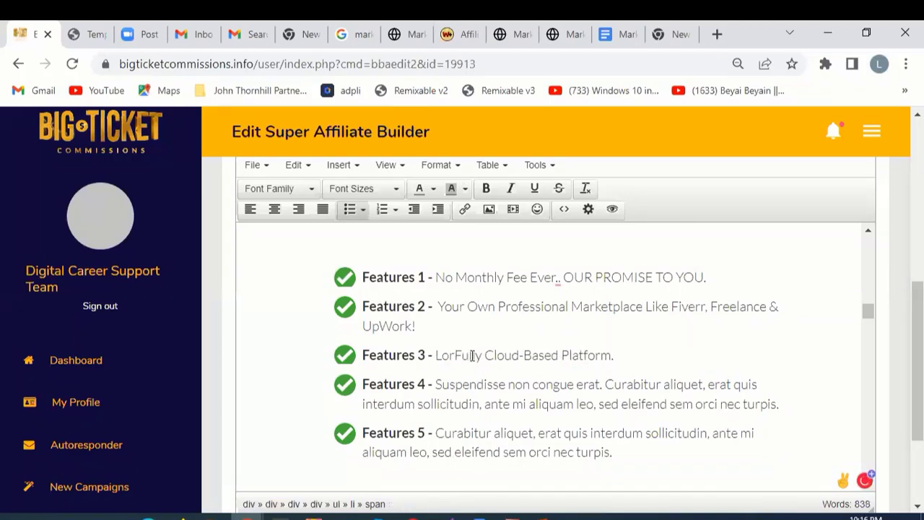
pyautogui.press('BackSpace')
pyautogui.press('BackSpace')
pyautogui.press('BackSpace')
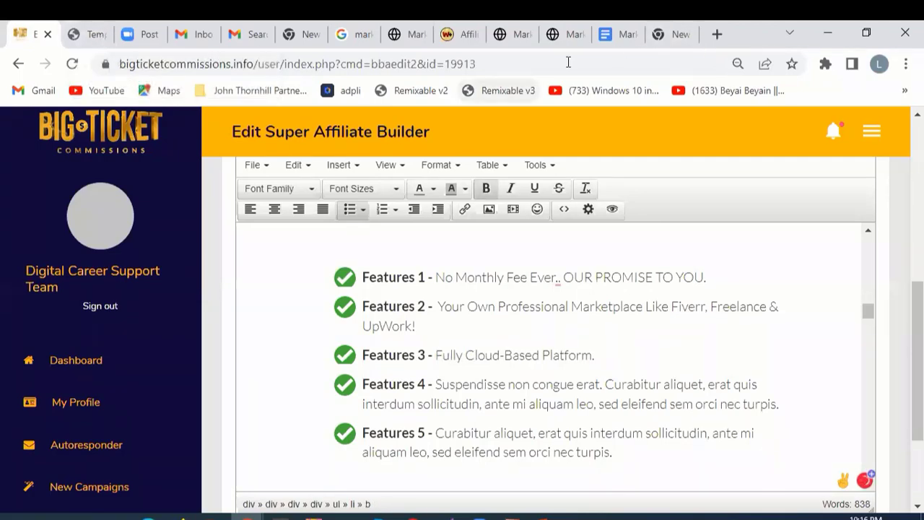
# Step: Switch to the MarketPrime preview page and copy the bullet "Sell unlimited Services To Hungry Buyers"
pyautogui.click(562, 35)
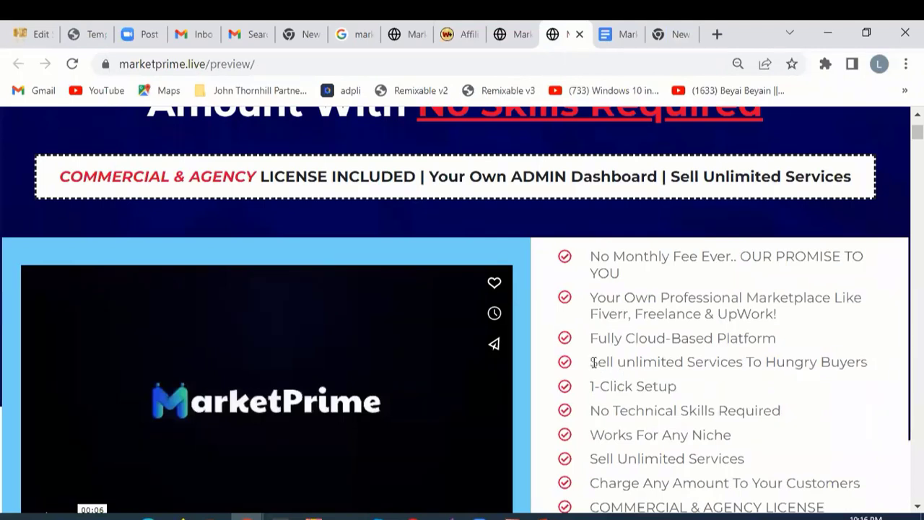
pyautogui.moveTo(590, 363); pyautogui.dragTo(871, 361)
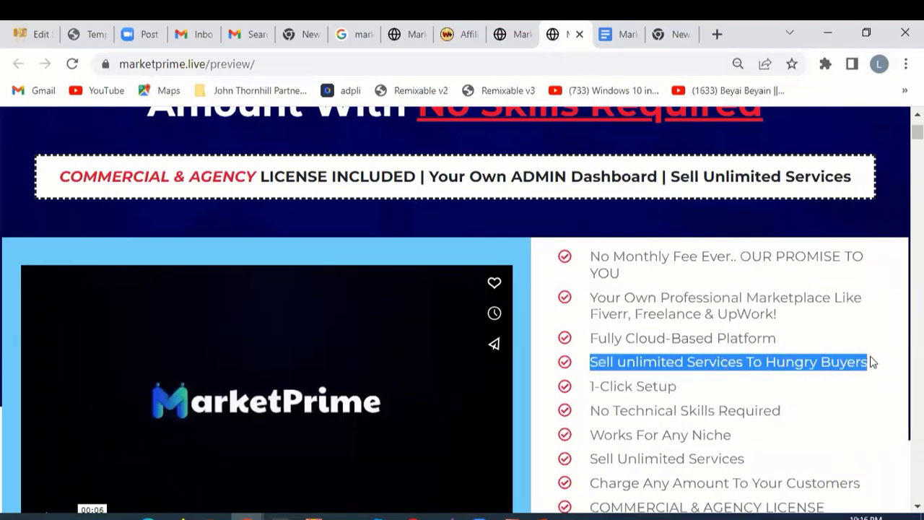
pyautogui.rightClick(835, 363)
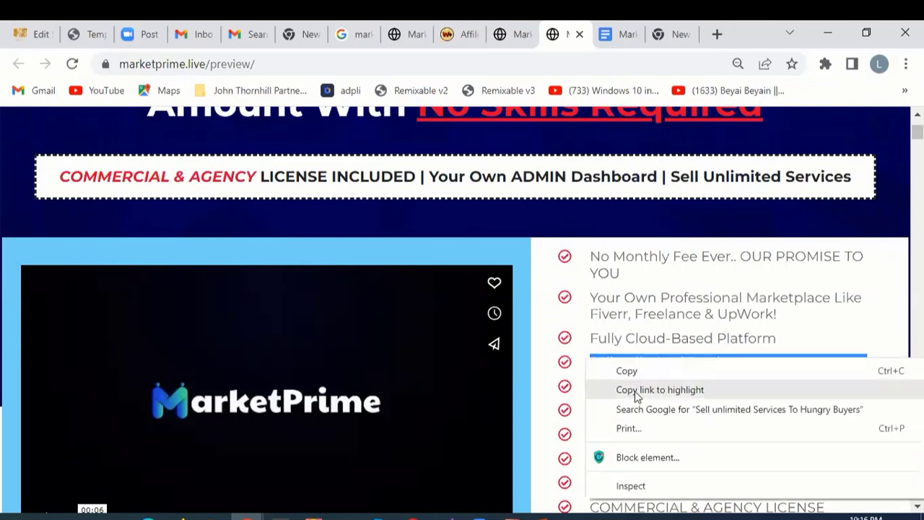
pyautogui.click(627, 370)
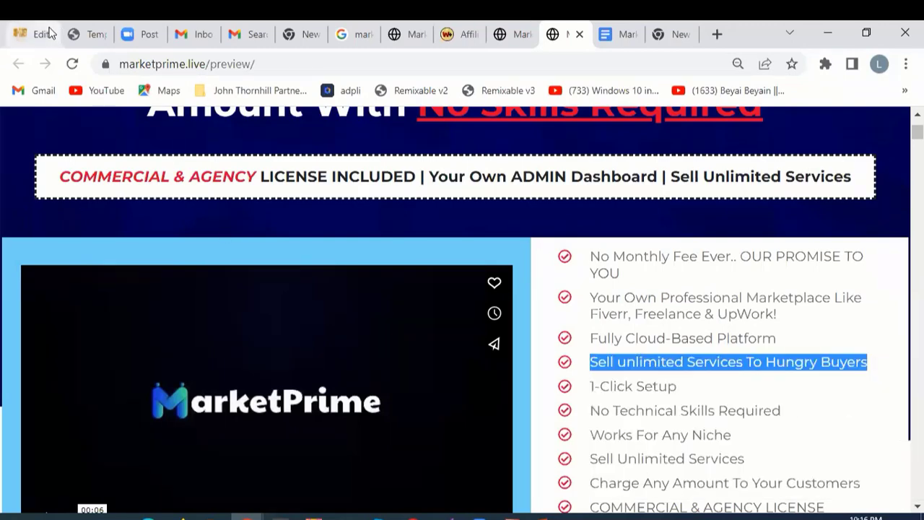
# Step: In the Super Affiliate Builder editor, paste the bullet over the Features 4 placeholder and delete the leftover "Suspendisse" and "turpis"
pyautogui.click(32, 34)
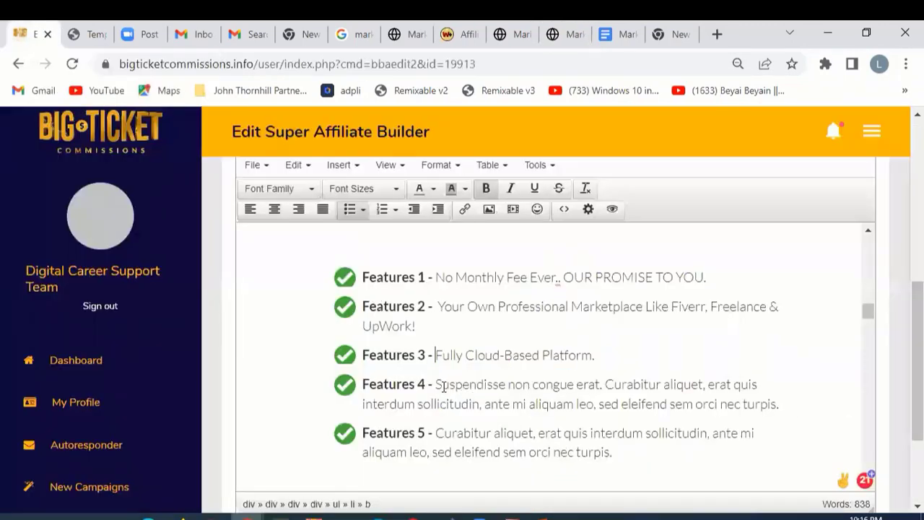
pyautogui.moveTo(511, 387); pyautogui.dragTo(739, 411)
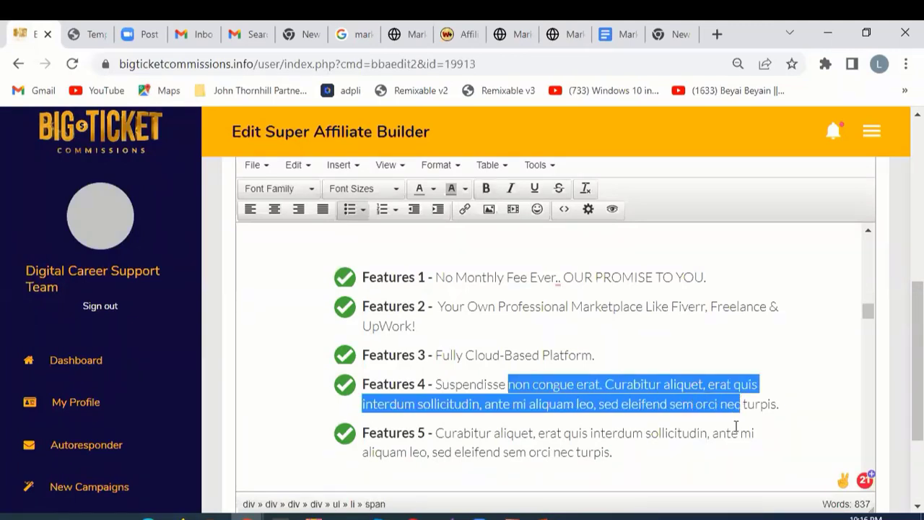
pyautogui.hotkey('ctrl', 'v')
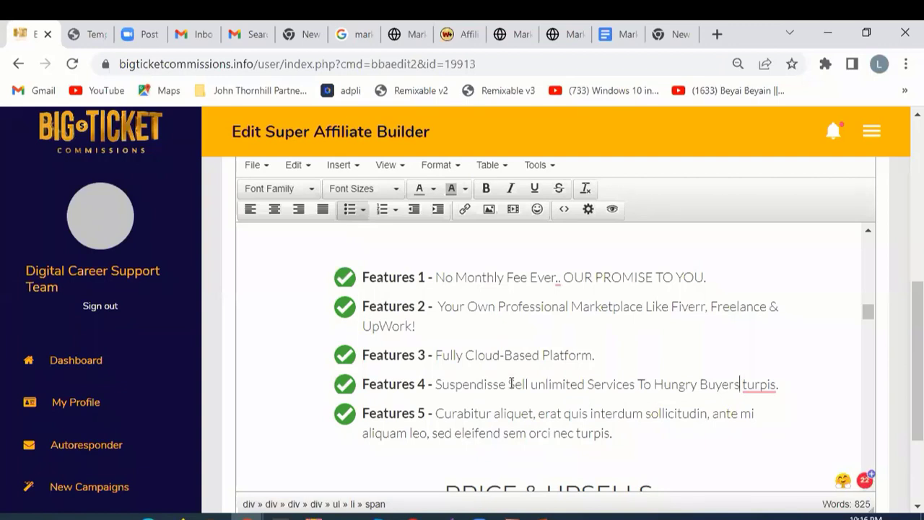
pyautogui.moveTo(508, 384); pyautogui.dragTo(438, 385)
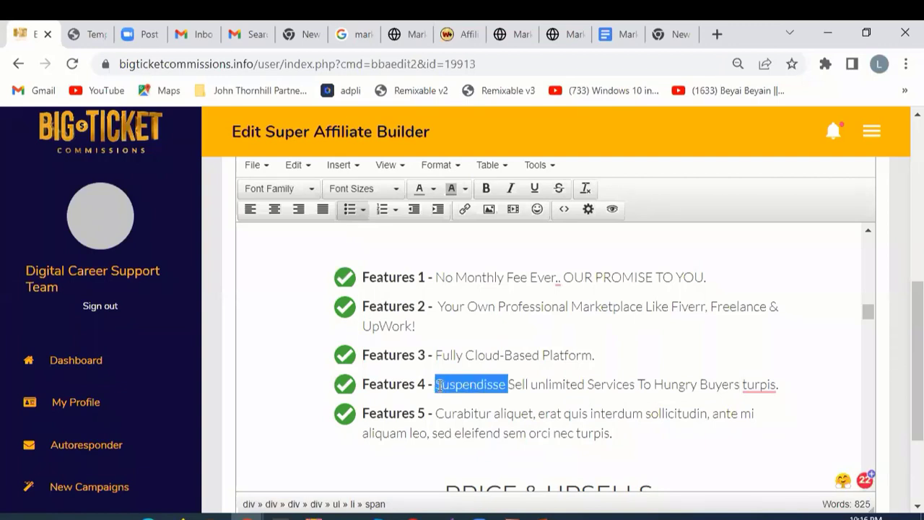
pyautogui.press('BackSpace')
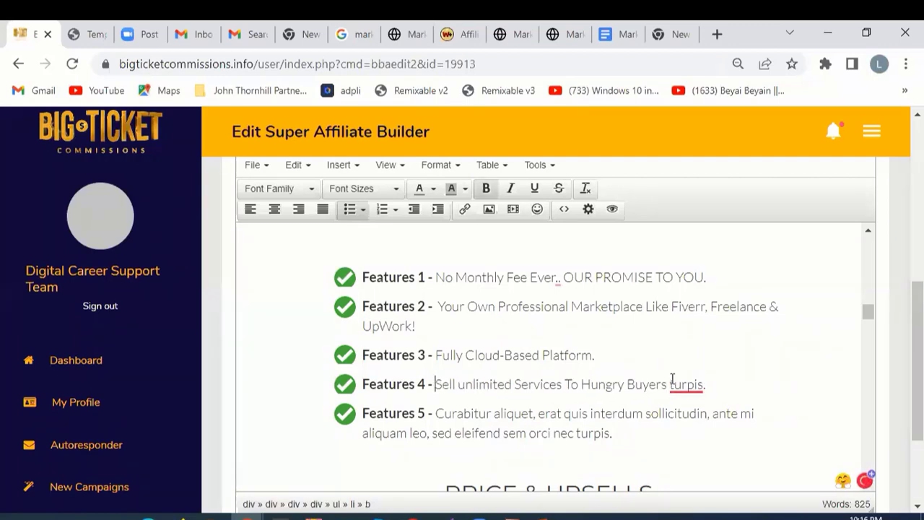
pyautogui.moveTo(670, 385)
pyautogui.moveTo(670, 385); pyautogui.dragTo(704, 385)
pyautogui.press('BackSpace')
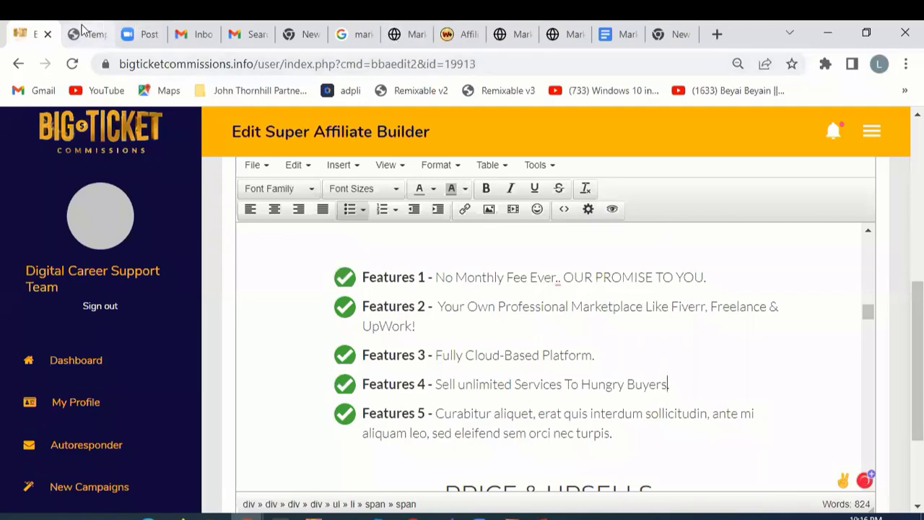
# Step: Switch to the MarketPrime special page and copy the bullet "1-Click Setup"
pyautogui.click(509, 34)
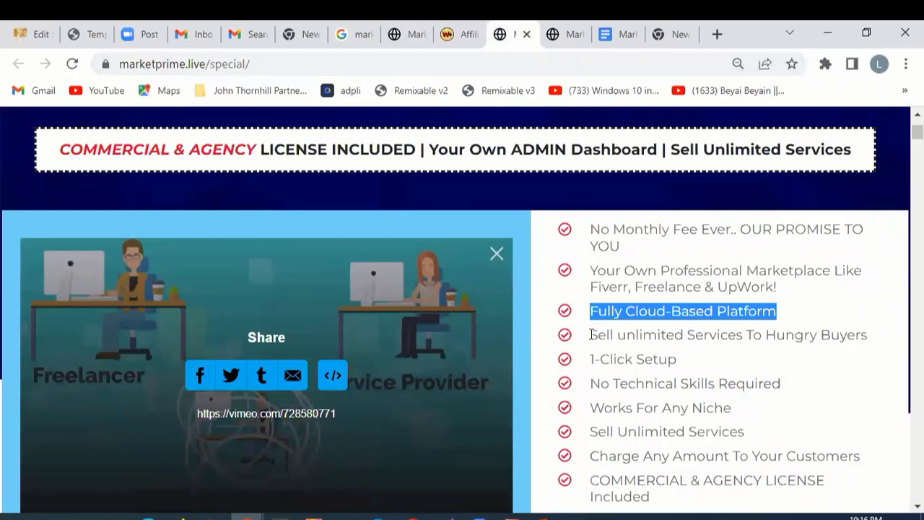
pyautogui.moveTo(592, 334); pyautogui.dragTo(844, 340)
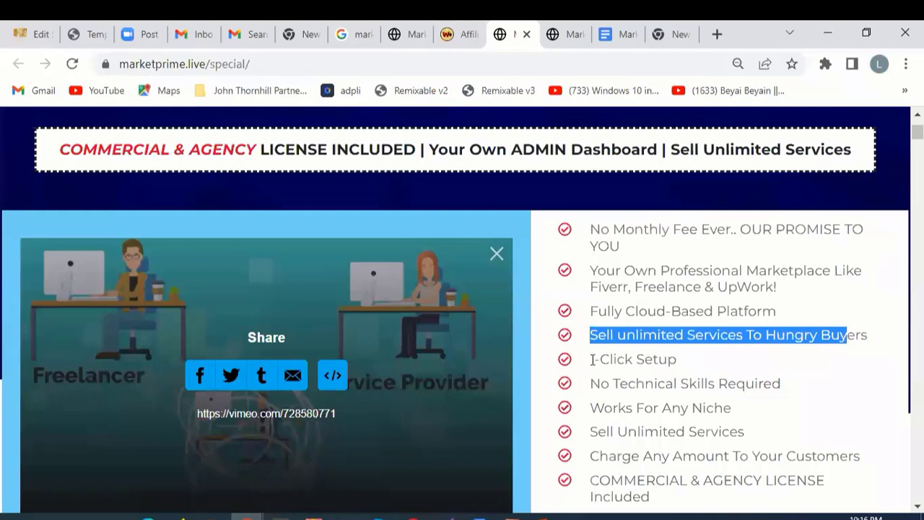
pyautogui.moveTo(592, 359); pyautogui.dragTo(678, 358)
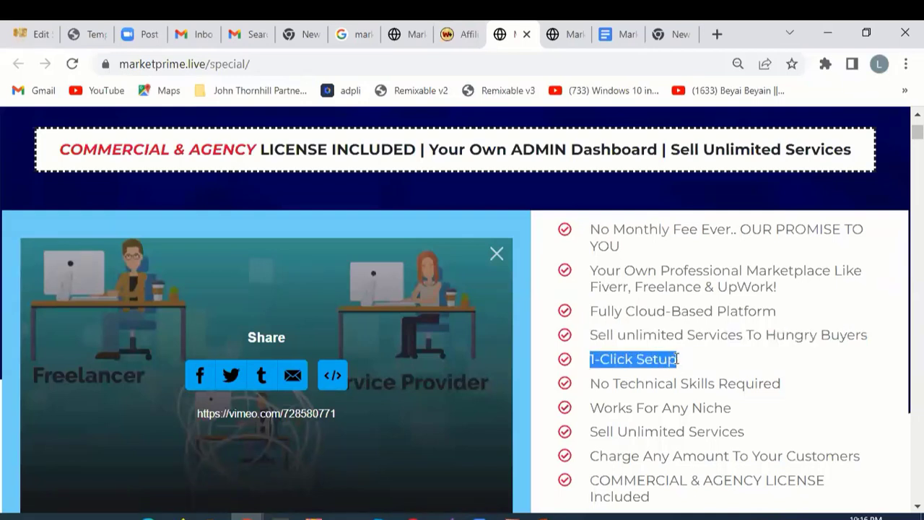
# Step: Move the MarketPrime preview page's browser tab directly beside the Super Affiliate Builder editor tab
pyautogui.click(36, 41)
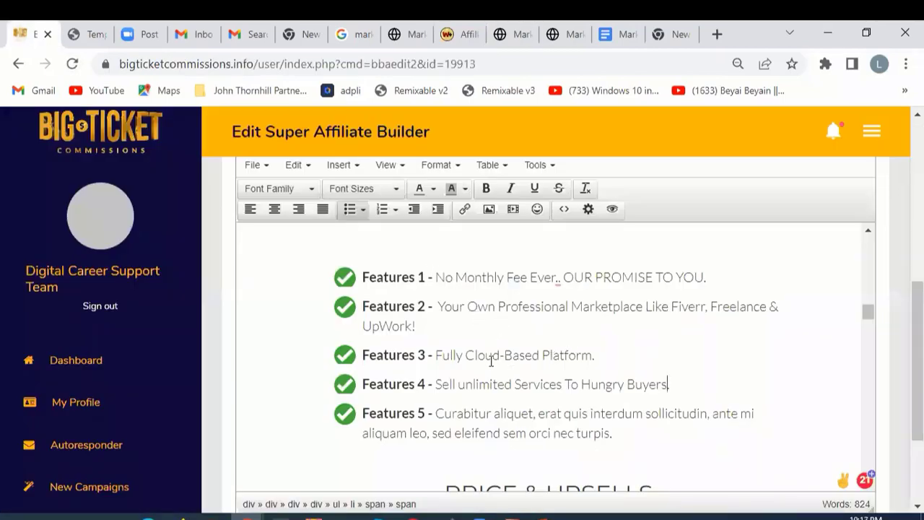
pyautogui.click(82, 35)
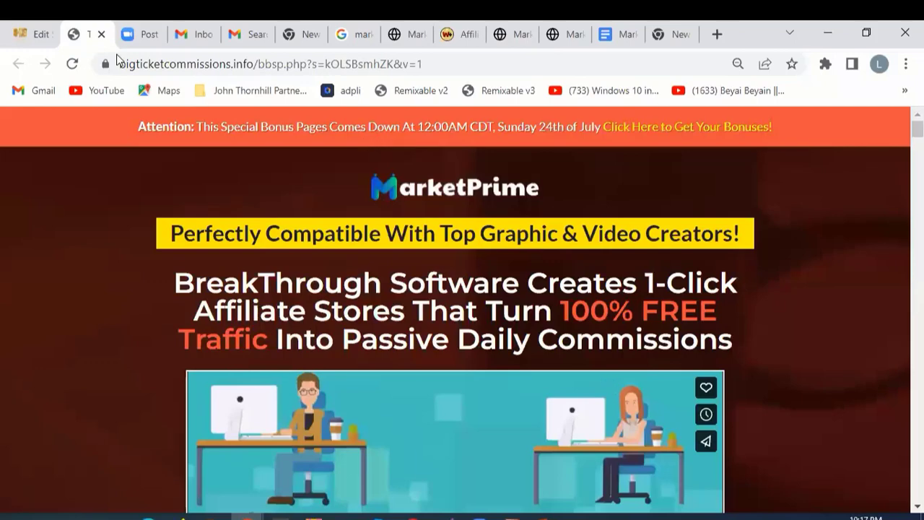
pyautogui.moveTo(569, 34); pyautogui.dragTo(107, 47)
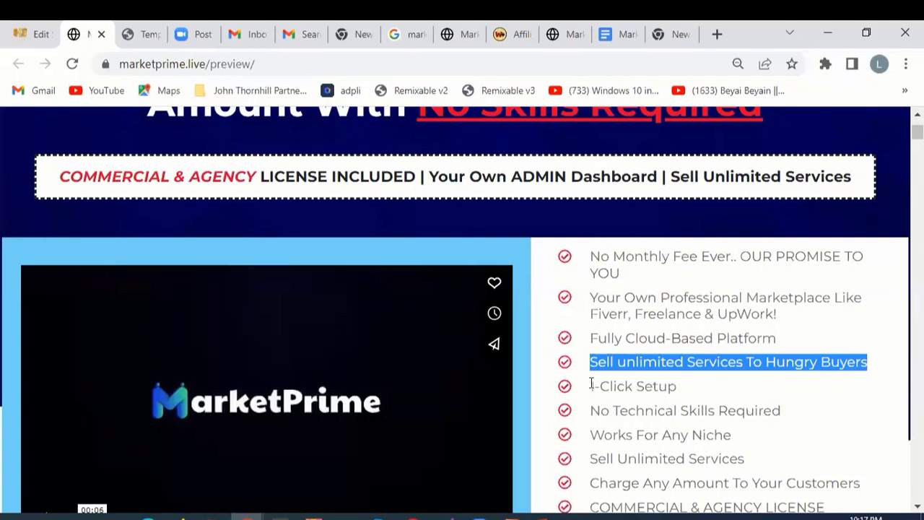
# Step: Copy the bullet "1-Click Setup" from the MarketPrime preview page
pyautogui.moveTo(590, 386); pyautogui.dragTo(697, 393)
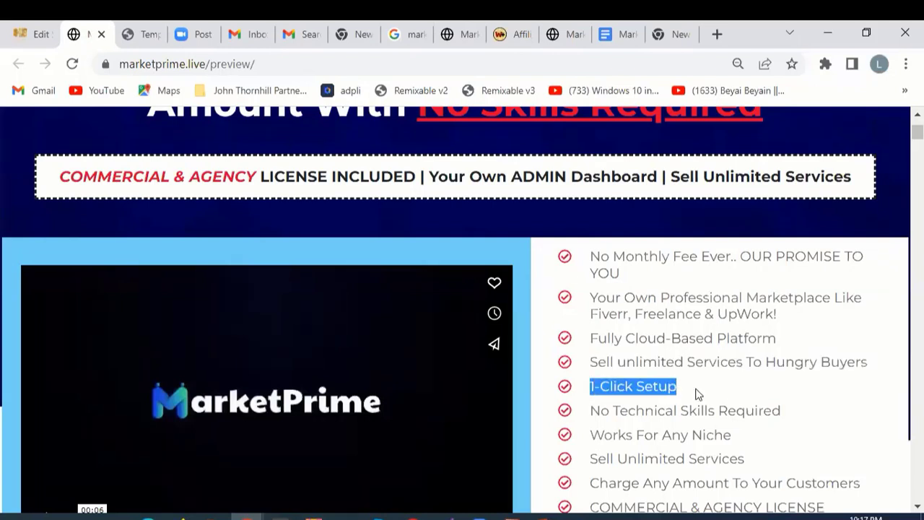
pyautogui.rightClick(633, 386)
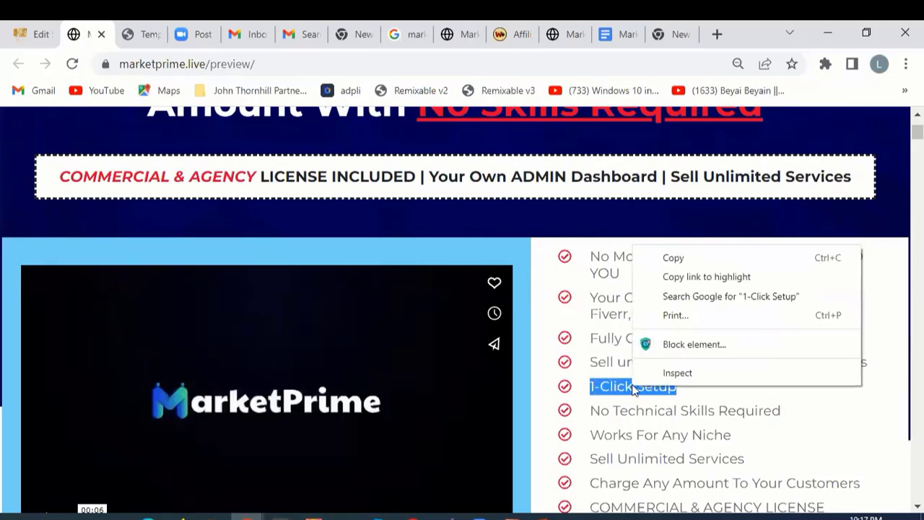
pyautogui.click(671, 261)
# Step: In the Super Affiliate Builder editor, paste the bullet over the Features 5 placeholder and delete the leftover "turpis" after it
pyautogui.click(38, 33)
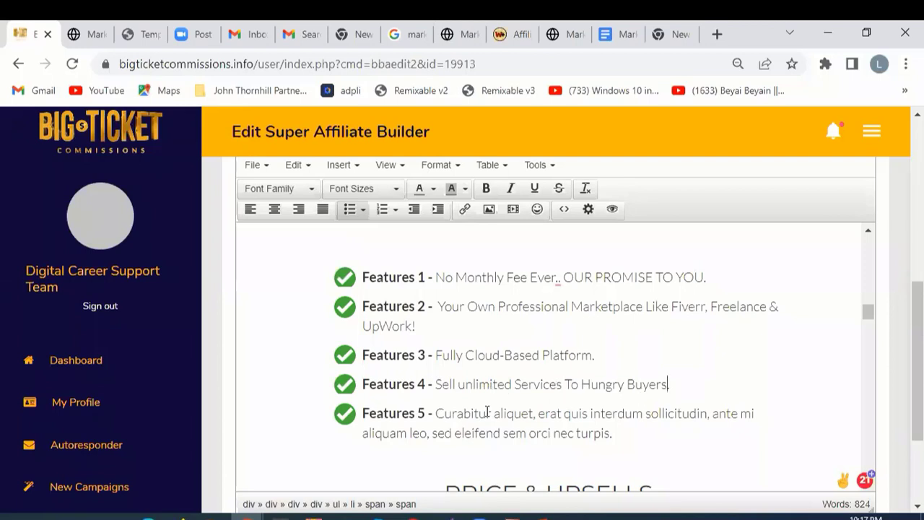
pyautogui.moveTo(437, 413); pyautogui.dragTo(603, 427)
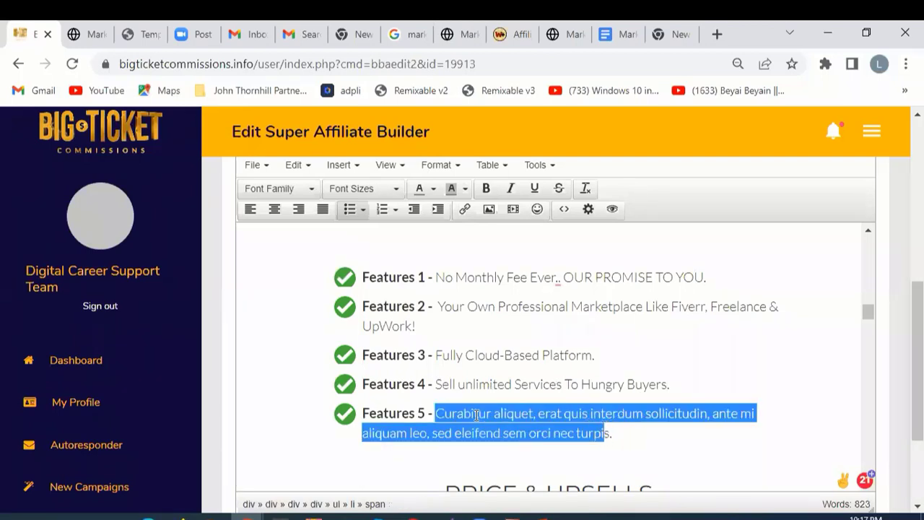
pyautogui.moveTo(495, 413); pyautogui.dragTo(574, 443)
pyautogui.hotkey('ctrl', 'v')
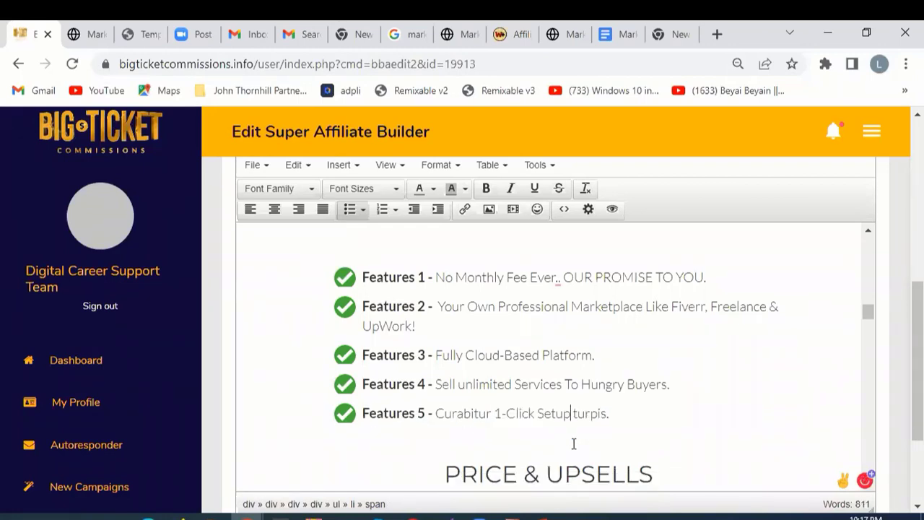
pyautogui.press('Delete')
pyautogui.press('Delete')
pyautogui.press('Delete')
pyautogui.press('Delete')
pyautogui.press('Delete')
pyautogui.press('Delete')
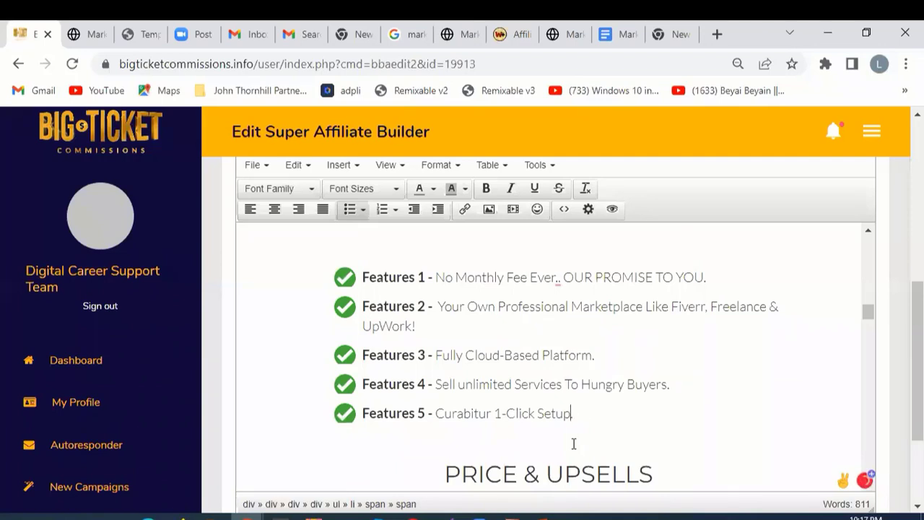
# Step: Delete the leftover "Curabitur" before "1-Click Setup" in the Features 5 bullet
pyautogui.click(495, 413)
pyautogui.press('BackSpace')
pyautogui.press('BackSpace')
pyautogui.press('BackSpace')
pyautogui.press('BackSpace')
pyautogui.press('BackSpace')
pyautogui.press('BackSpace')
pyautogui.press('BackSpace')
pyautogui.press('BackSpace')
pyautogui.press('BackSpace')
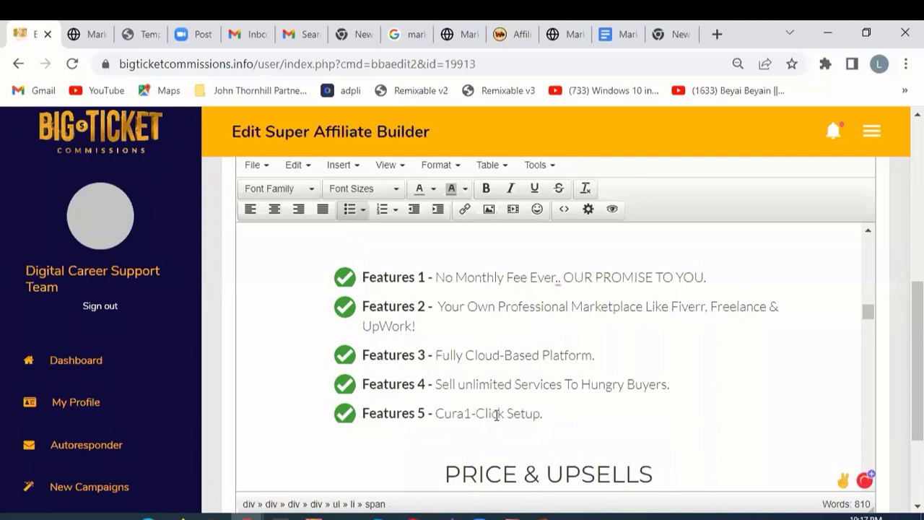
pyautogui.press('BackSpace')
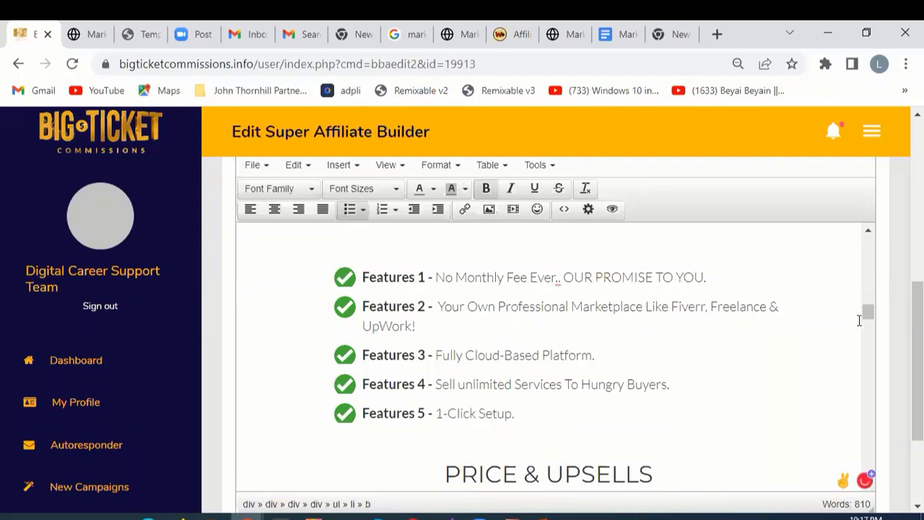
# Step: Copy the Features 3, 4 and 5 bullets and paste them on a new line below Features 5
pyautogui.moveTo(866, 310); pyautogui.dragTo(866, 316)
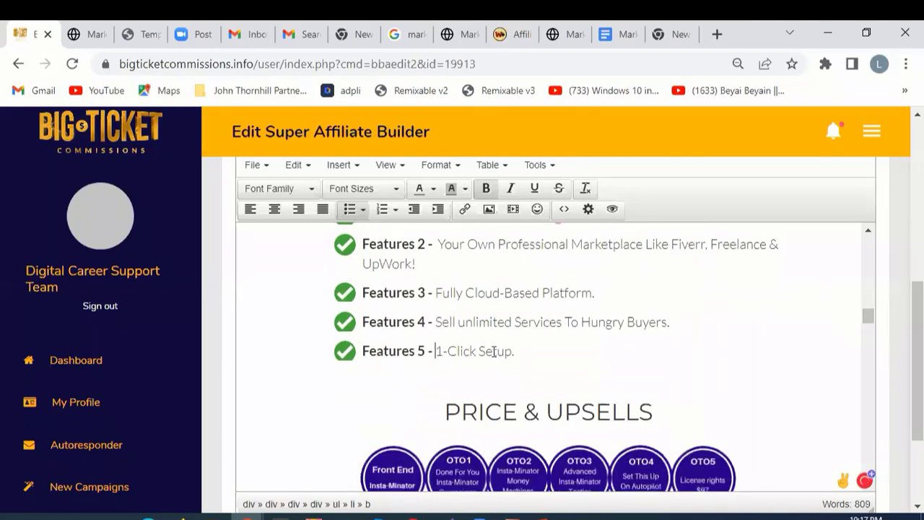
pyautogui.moveTo(515, 352); pyautogui.dragTo(353, 292)
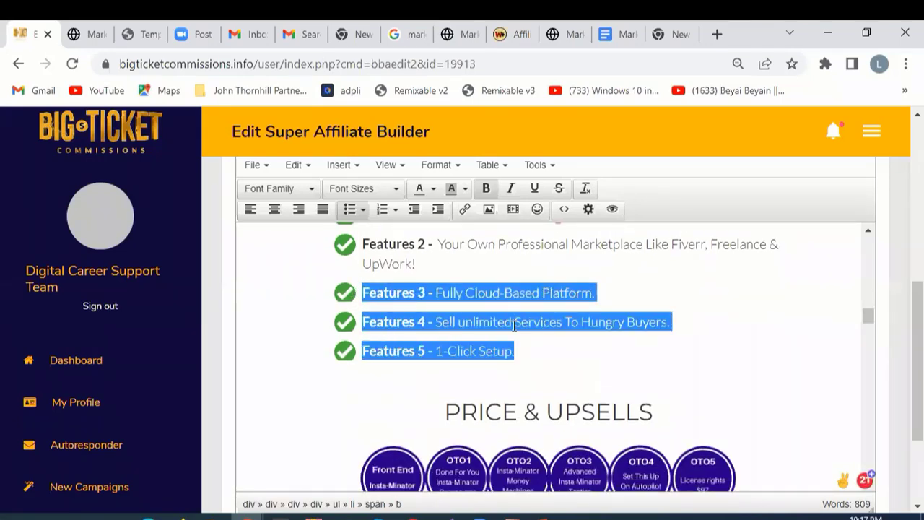
pyautogui.click(519, 352)
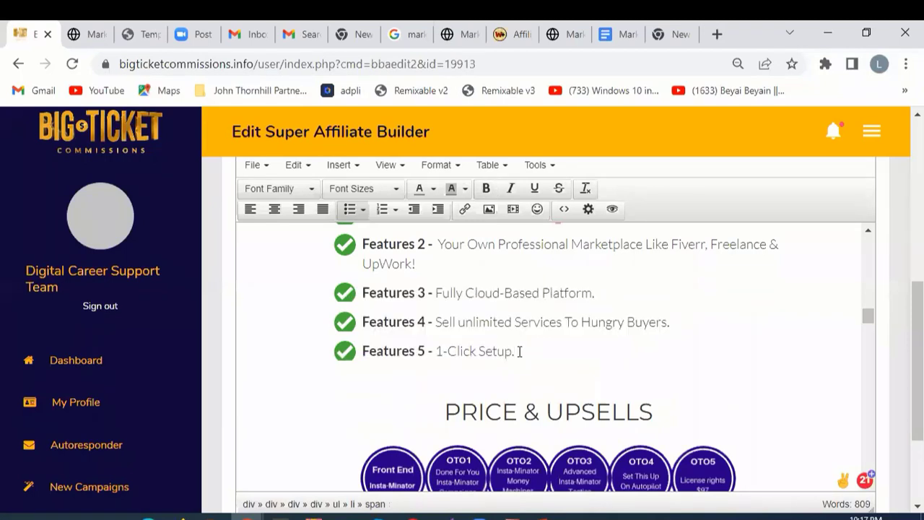
pyautogui.press('Return')
pyautogui.hotkey('ctrl', 'v')
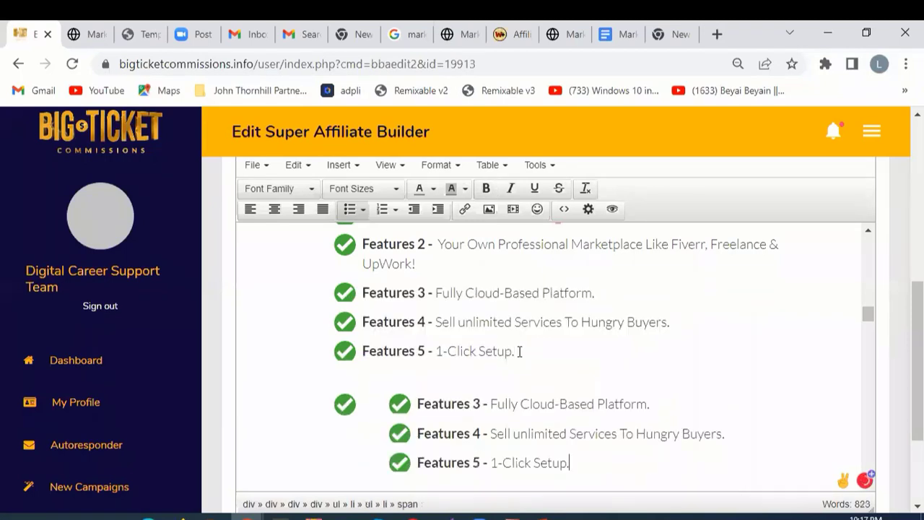
# Step: Move the pasted nested Features 3, 4 and 5 bullets up to the main list level, each on its own line
pyautogui.click(406, 401)
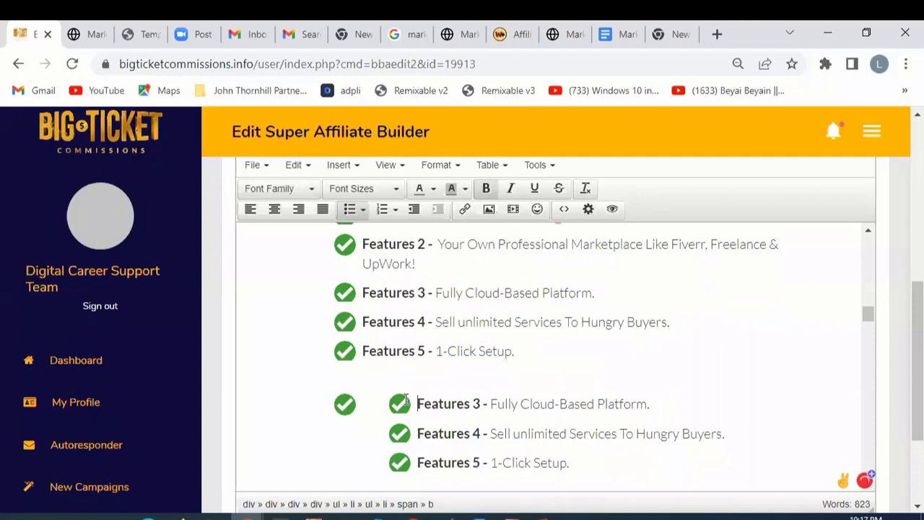
pyautogui.click(523, 352)
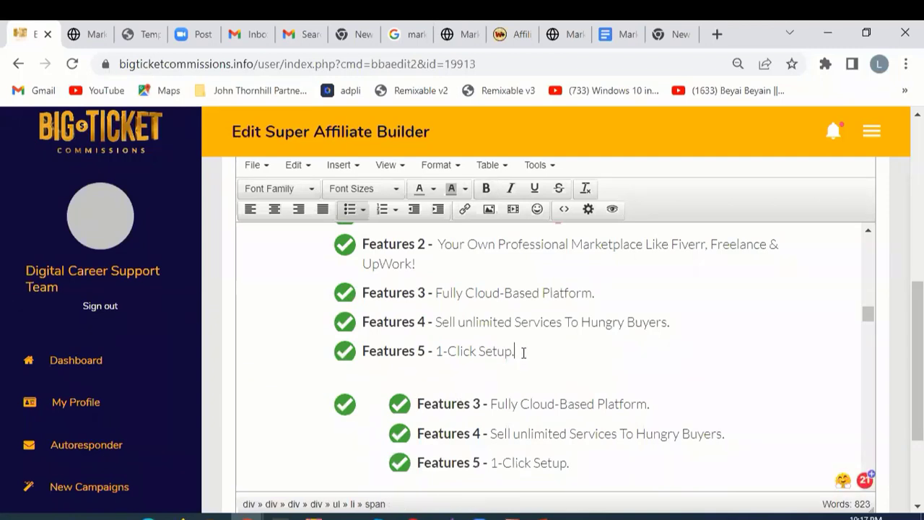
pyautogui.press('Delete')
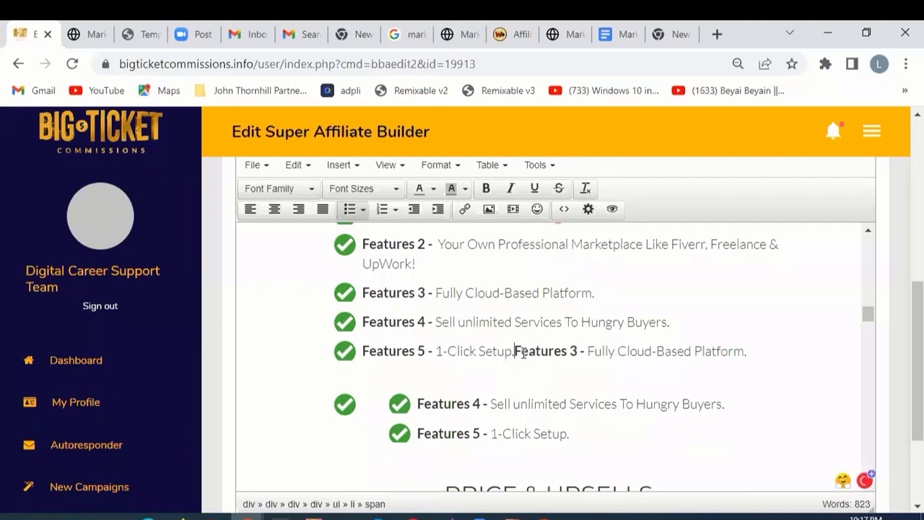
pyautogui.press('Return')
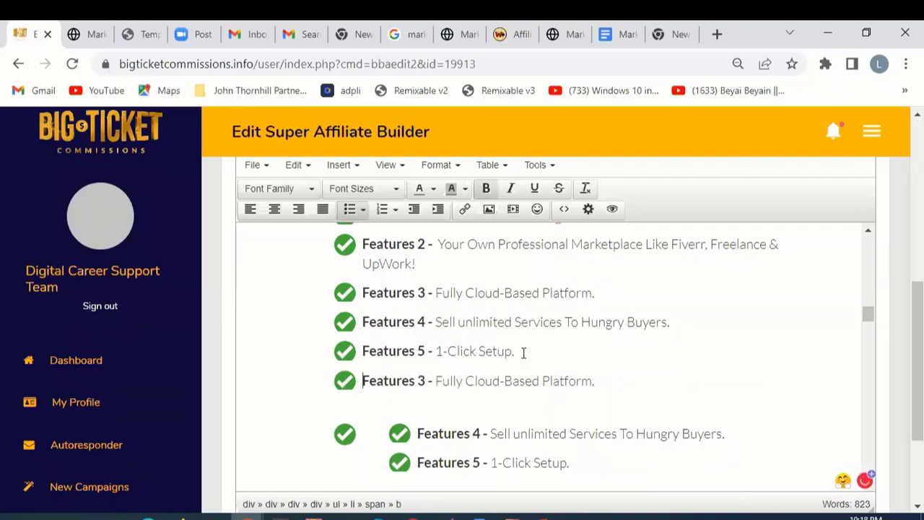
pyautogui.click(611, 386)
pyautogui.press('Delete')
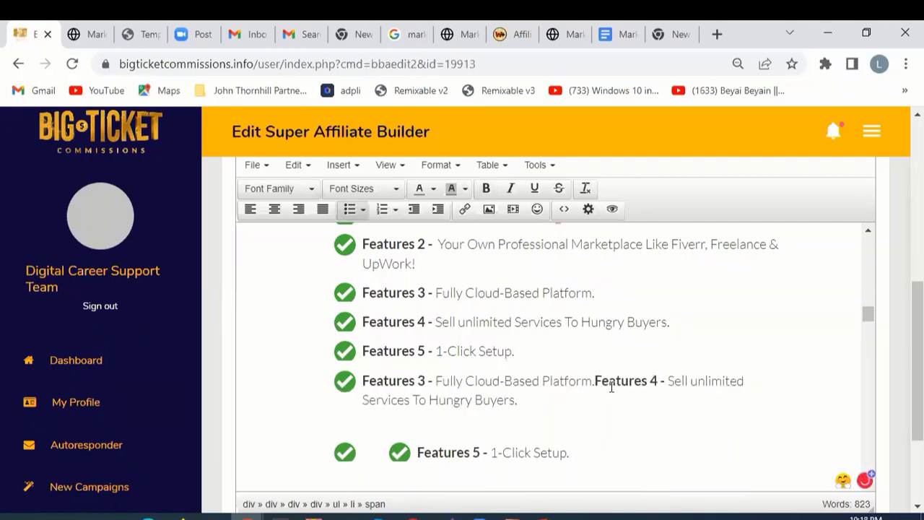
pyautogui.press('Return')
pyautogui.click(677, 410)
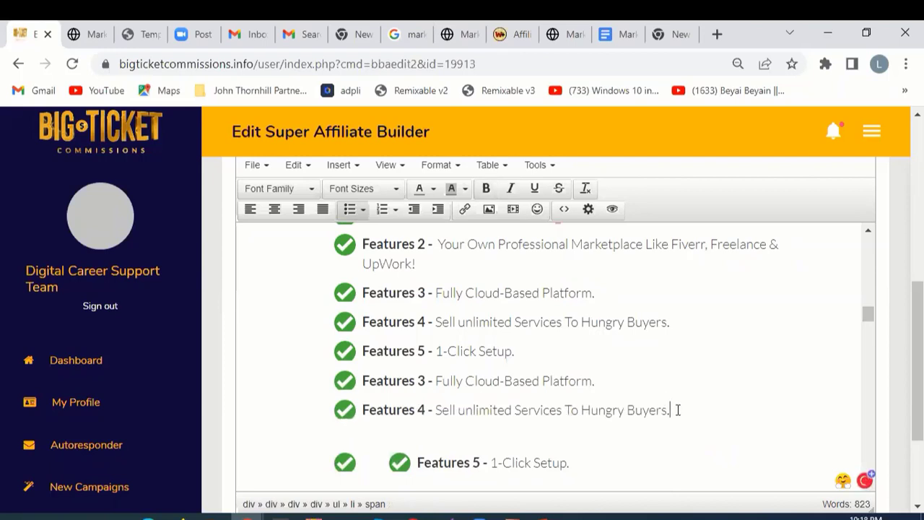
pyautogui.press('Delete')
pyautogui.press('Return')
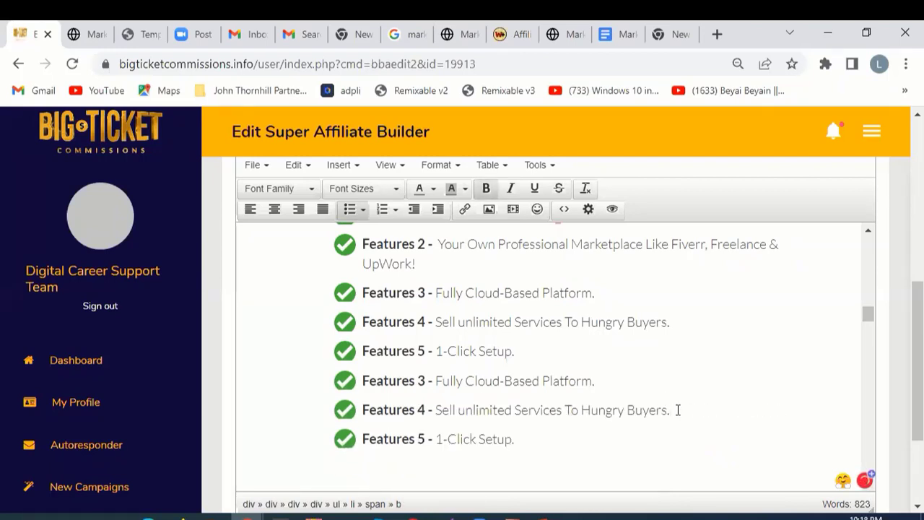
# Step: Duplicate the last Features 5 "1-Click Setup." bullet below itself and bring the copy to the main list level
pyautogui.moveTo(869, 314); pyautogui.dragTo(869, 323)
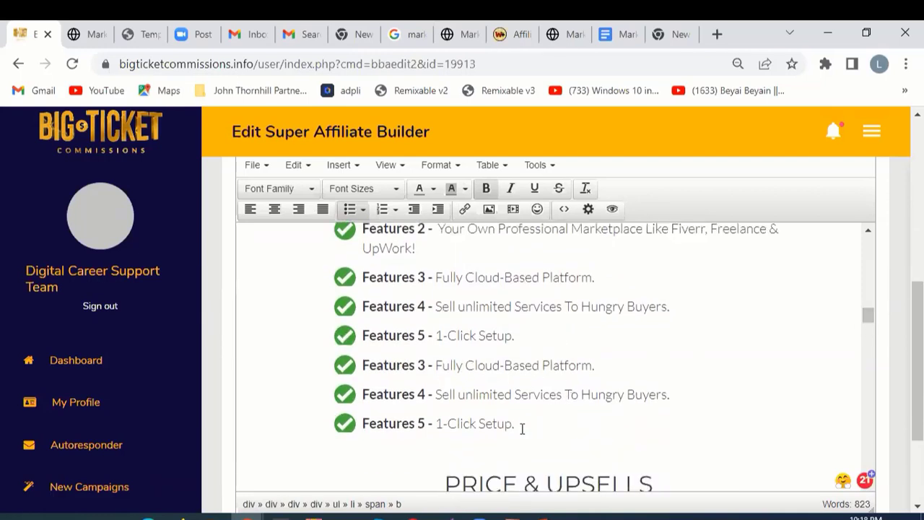
pyautogui.moveTo(515, 426); pyautogui.dragTo(367, 430)
pyautogui.hotkey('ctrl', 'c')
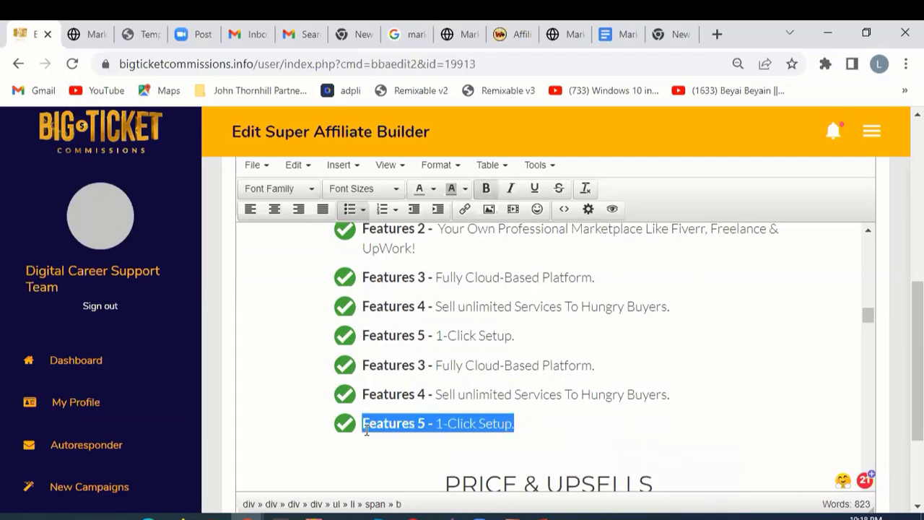
pyautogui.click(526, 428)
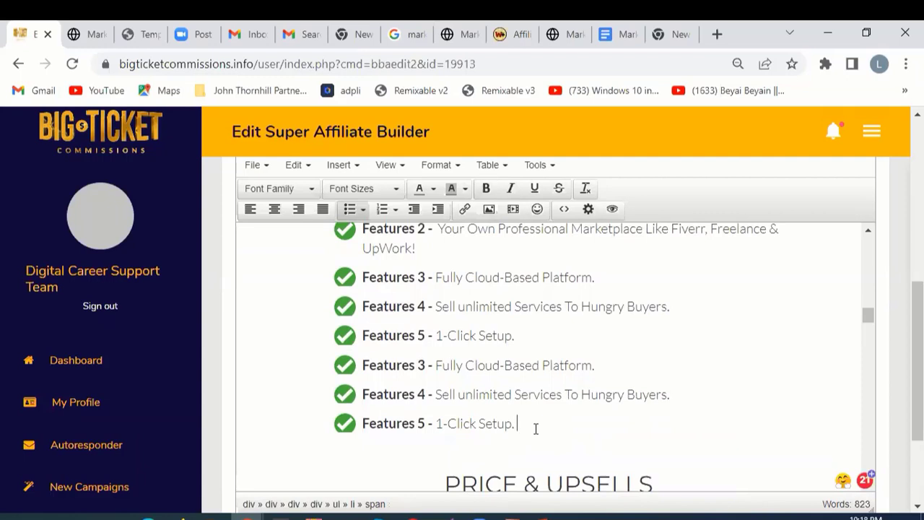
pyautogui.hotkey('ctrl', 'v')
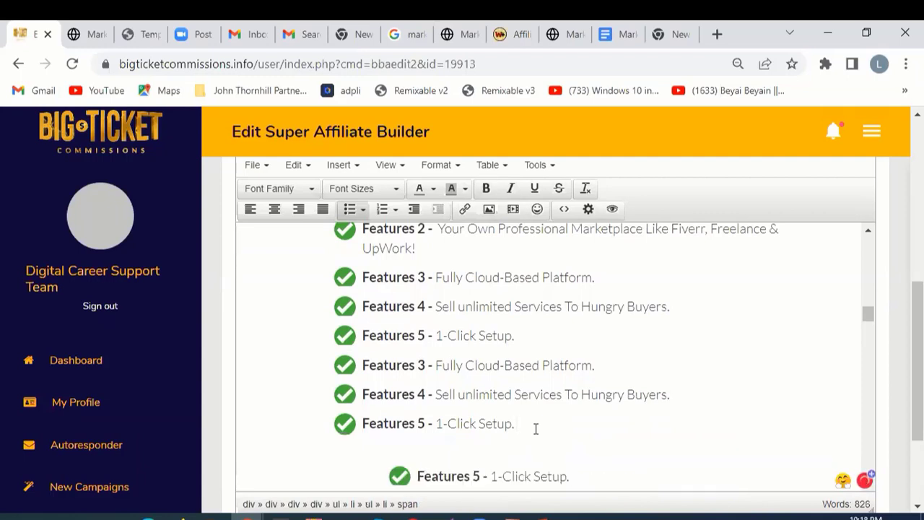
pyautogui.click(531, 424)
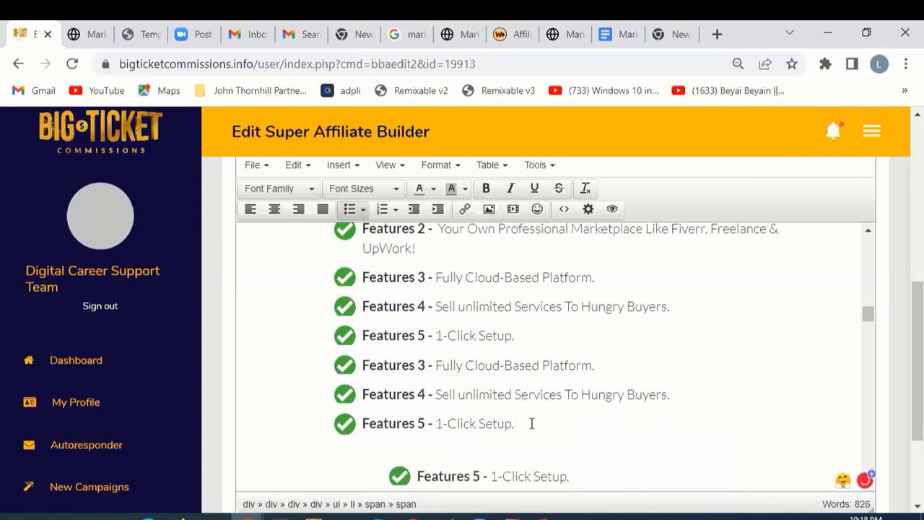
pyautogui.press('Delete')
pyautogui.press('Return')
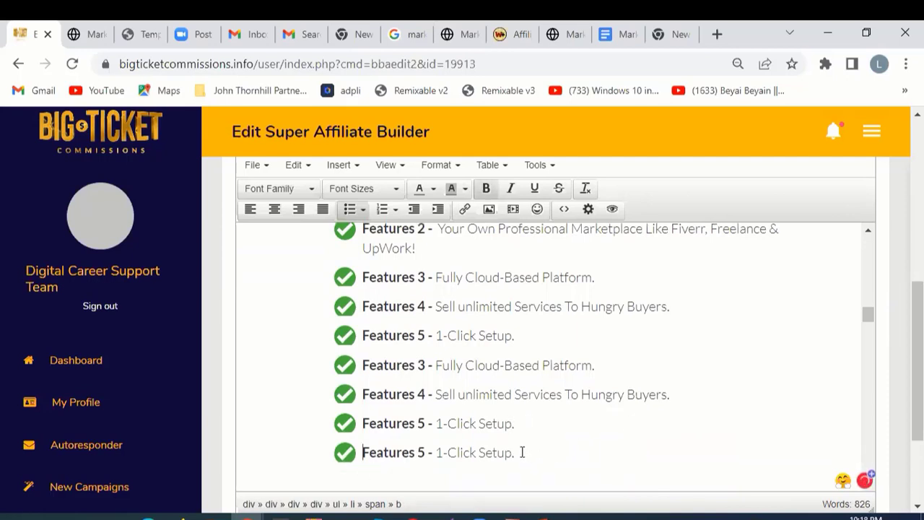
# Step: Paste another Features 5 bullet at the end of the list and put it on its own main-level line
pyautogui.click(531, 453)
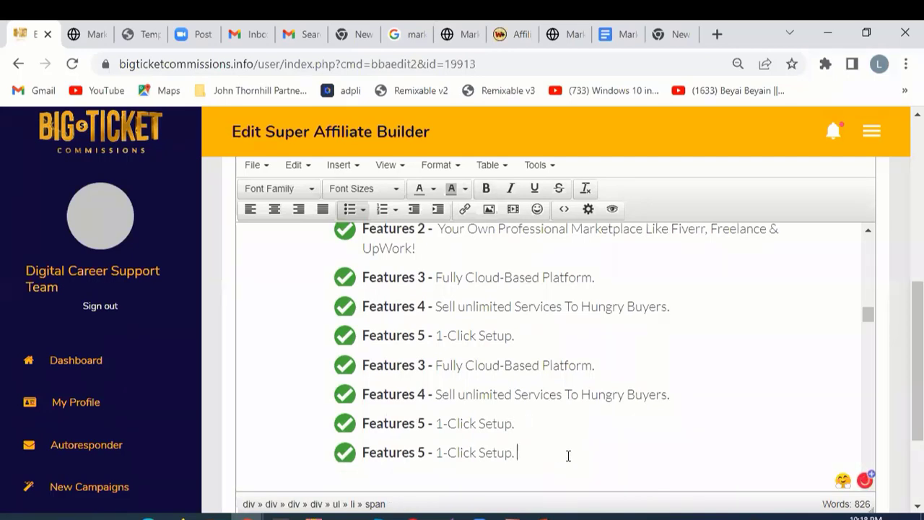
pyautogui.hotkey('ctrl', 'v')
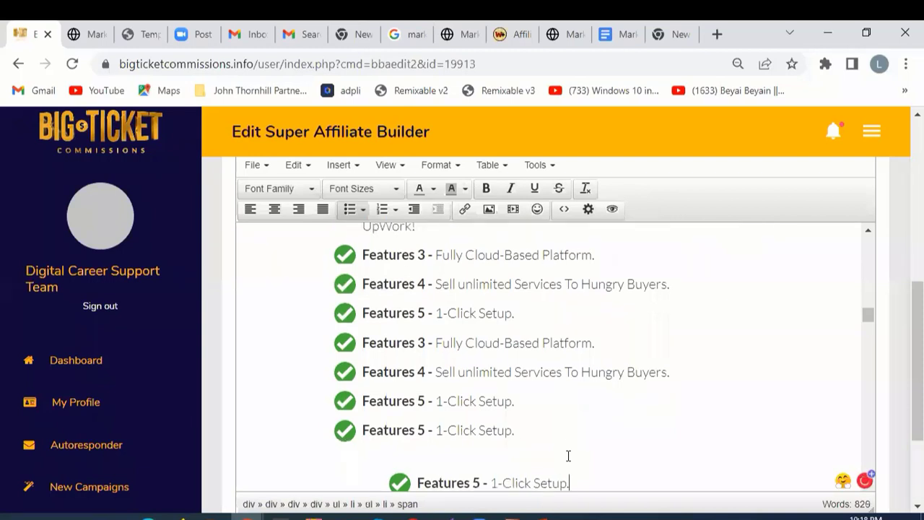
pyautogui.click(518, 430)
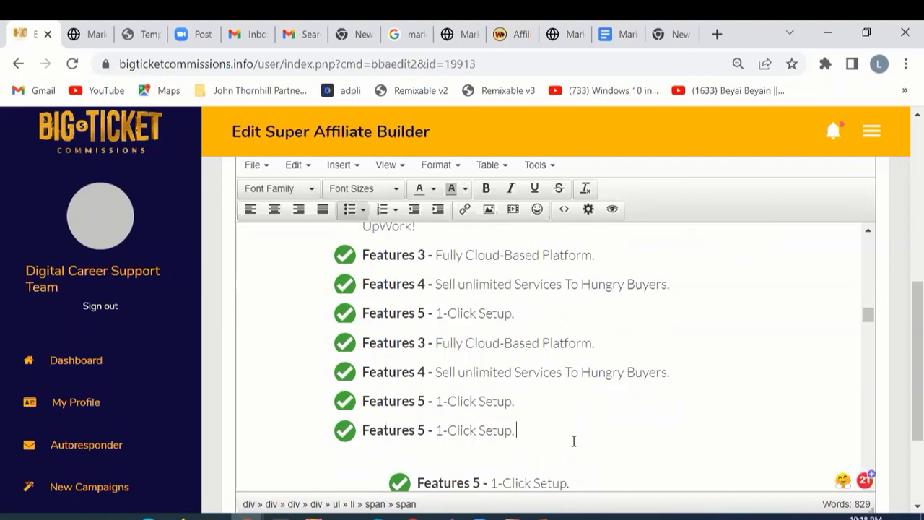
pyautogui.press('Delete')
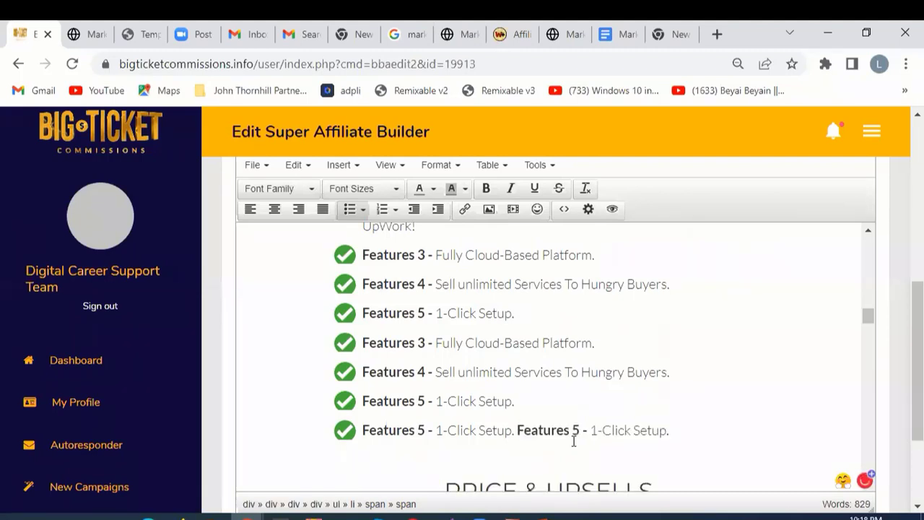
pyautogui.press('Return')
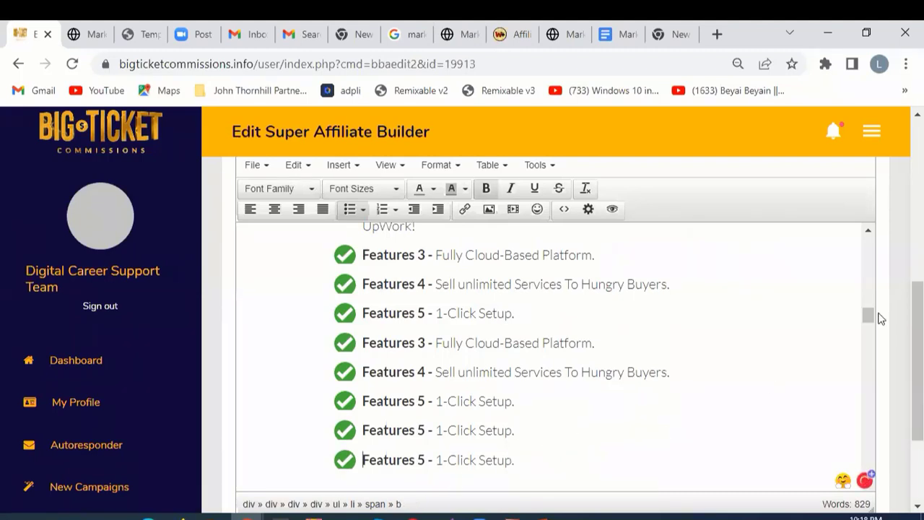
# Step: Paste one more Features 5 bullet directly after the first Features 5 below the second Features 4, as its own main-level item
pyautogui.moveTo(869, 316); pyautogui.dragTo(870, 320)
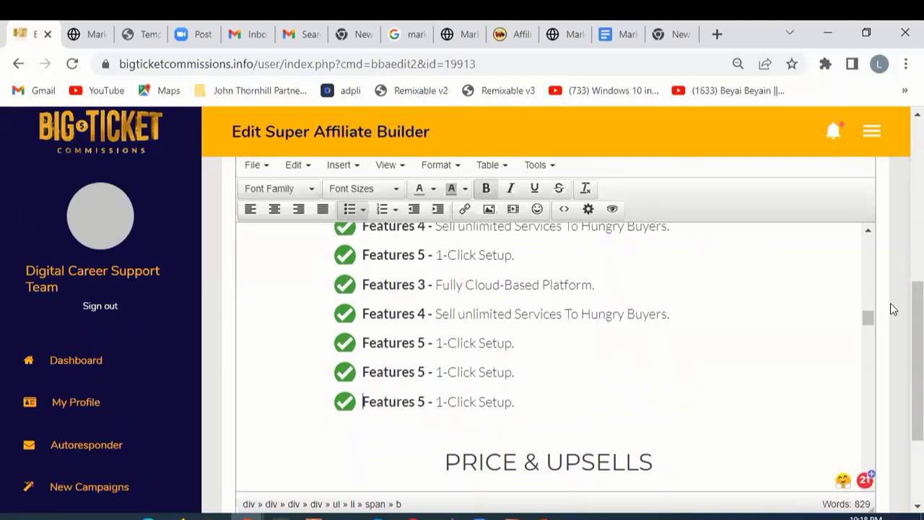
pyautogui.moveTo(869, 316); pyautogui.dragTo(869, 314)
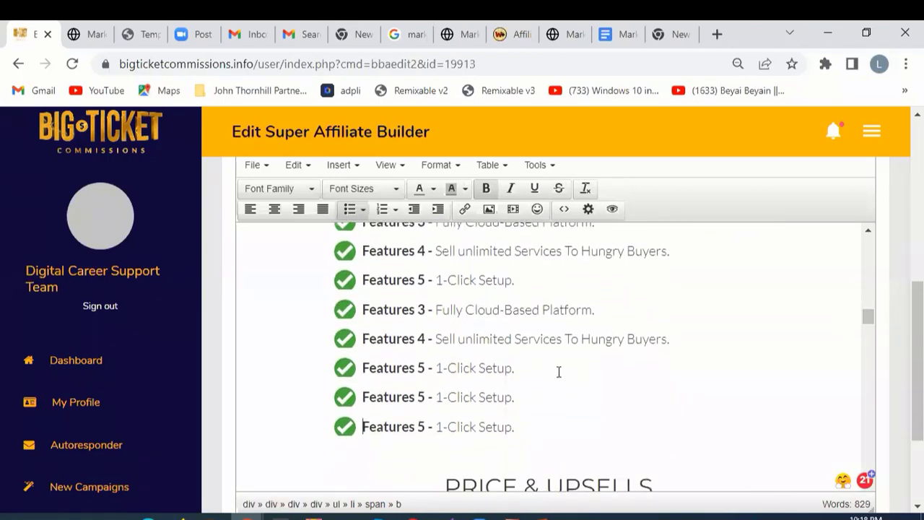
pyautogui.click(519, 371)
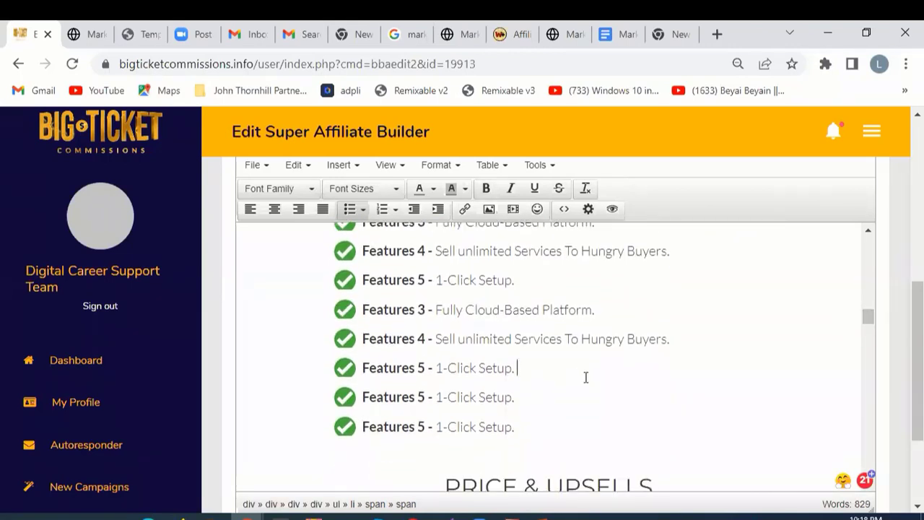
pyautogui.hotkey('ctrl', 'v')
pyautogui.click(519, 368)
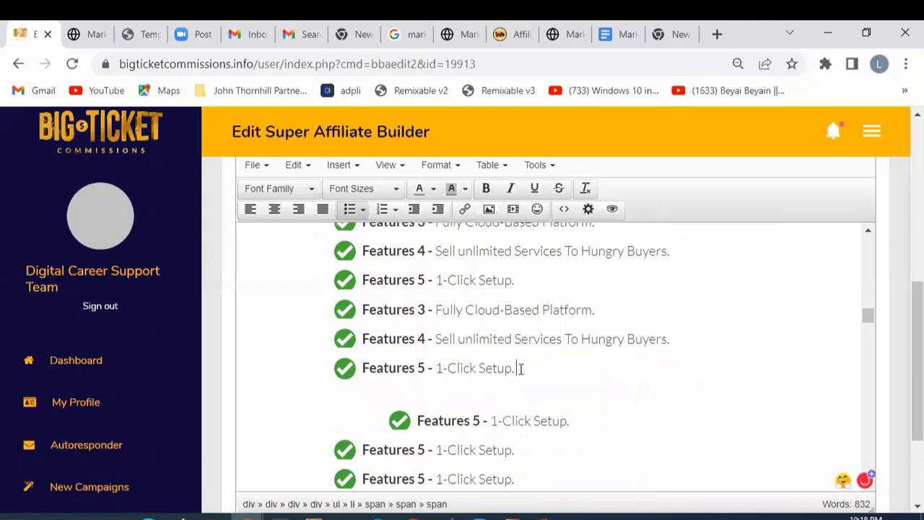
pyautogui.press('Delete')
pyautogui.press('Return')
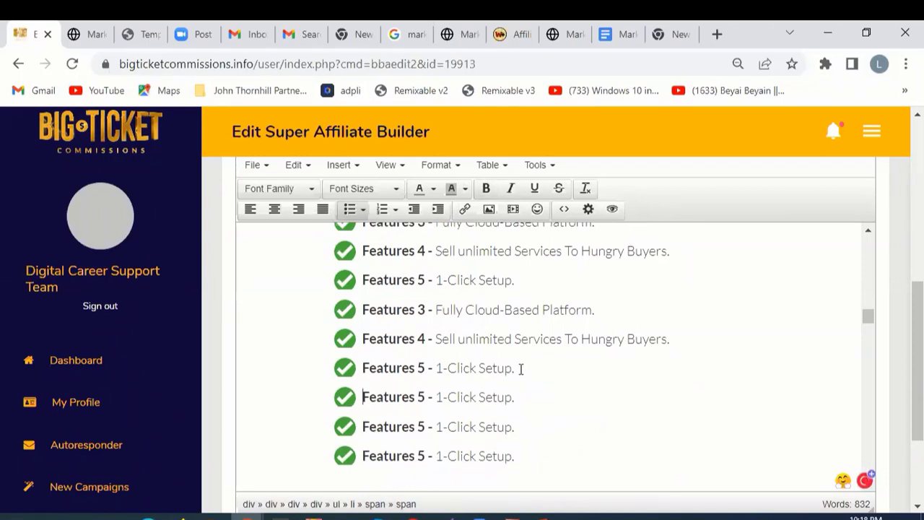
# Step: Paste an additional Features 5 bullet below the upper "1-Click Setup." line and make it its own main-level item
pyautogui.click(530, 373)
pyautogui.hotkey('ctrl', 'z')
pyautogui.hotkey('ctrl', 'z')
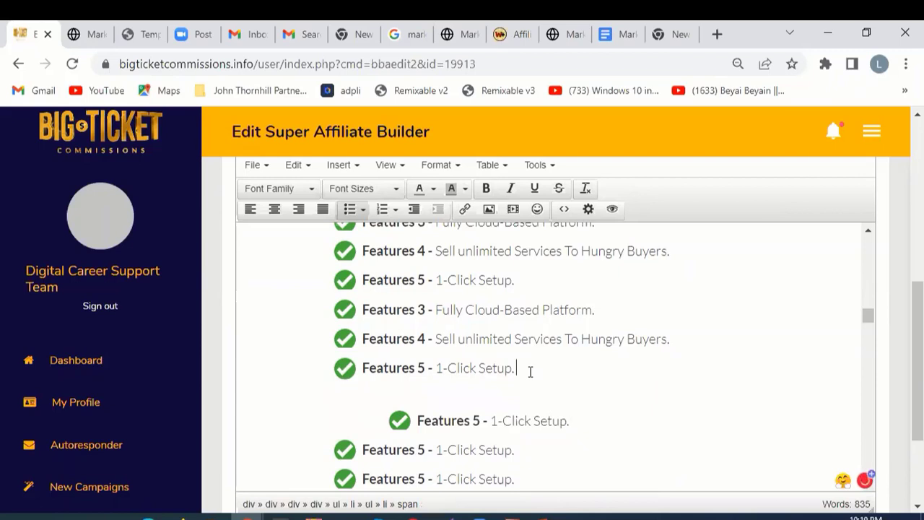
pyautogui.press('Delete')
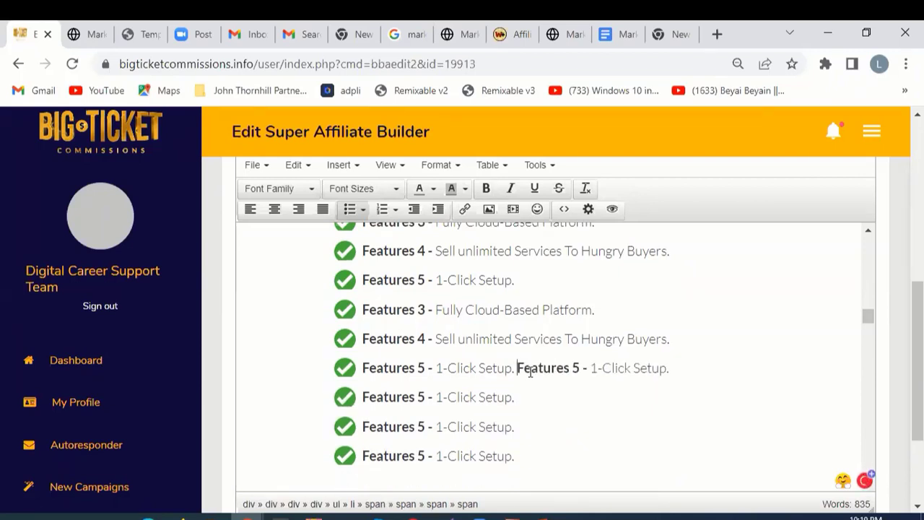
pyautogui.press('Return')
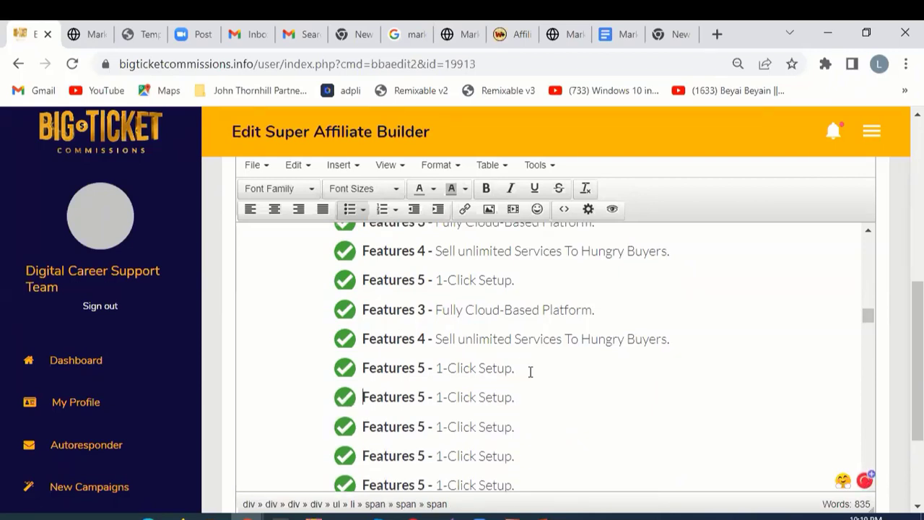
# Step: Renumber the last four duplicated Features 5 bullets as Features 6, Features 7, Features 8 and Features 9
pyautogui.click(425, 397)
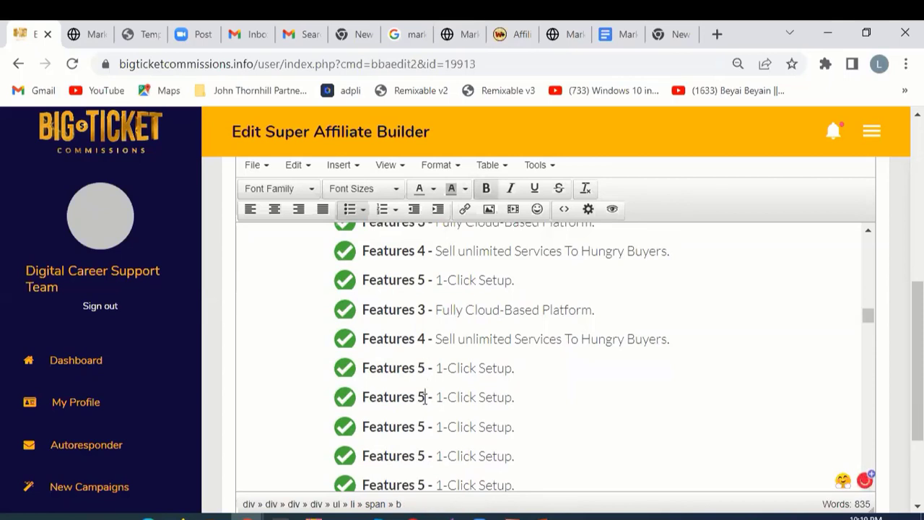
pyautogui.press('BackSpace')
pyautogui.write('6')
pyautogui.click(425, 427)
pyautogui.press('BackSpace')
pyautogui.write('7')
pyautogui.click(425, 456)
pyautogui.press('BackSpace')
pyautogui.write('8')
pyautogui.click(425, 485)
pyautogui.press('BackSpace')
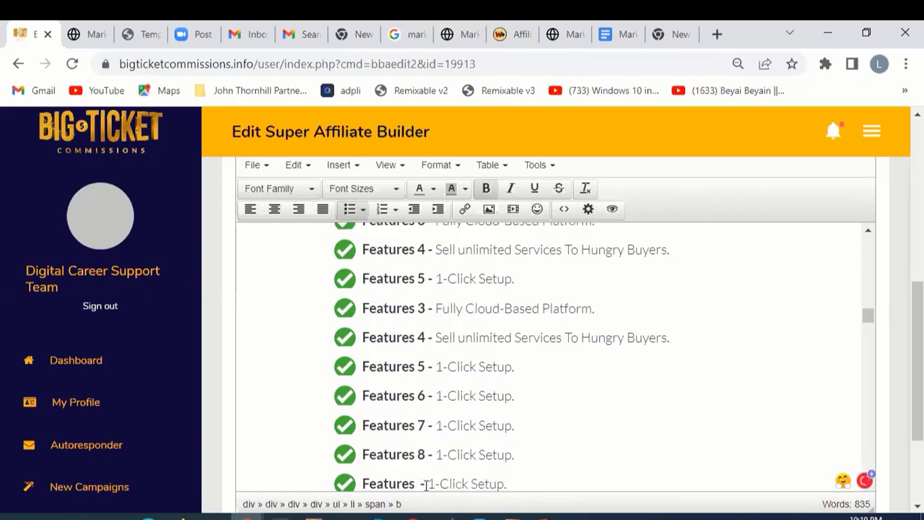
pyautogui.write('9')
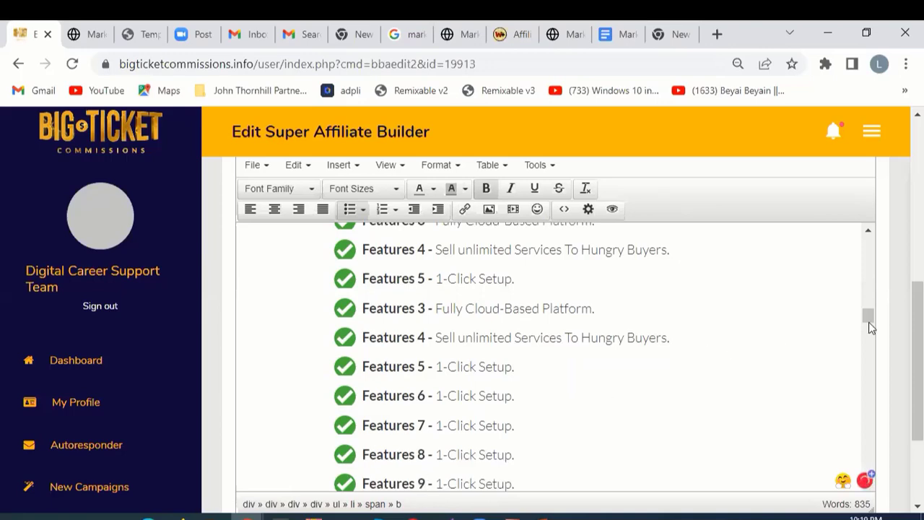
# Step: Delete the duplicated Features 3, Features 4 and Features 5 bullets directly above Features 6, leaving no empty bullet
pyautogui.moveTo(869, 316); pyautogui.dragTo(869, 325)
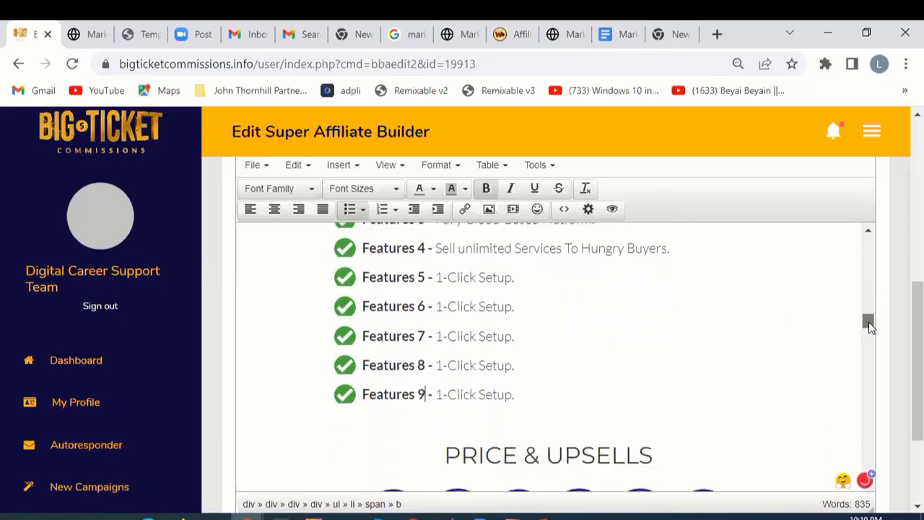
pyautogui.click(83, 34)
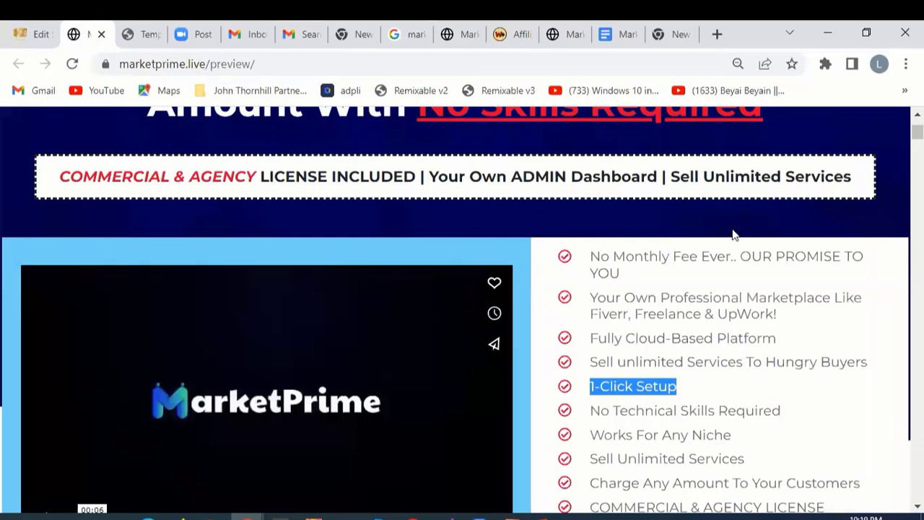
pyautogui.click(36, 33)
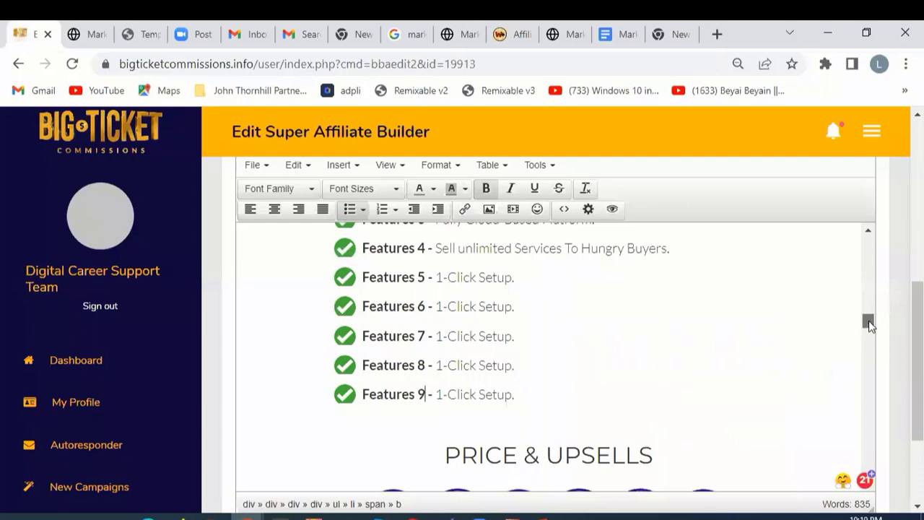
pyautogui.scroll(1, 869, 325)
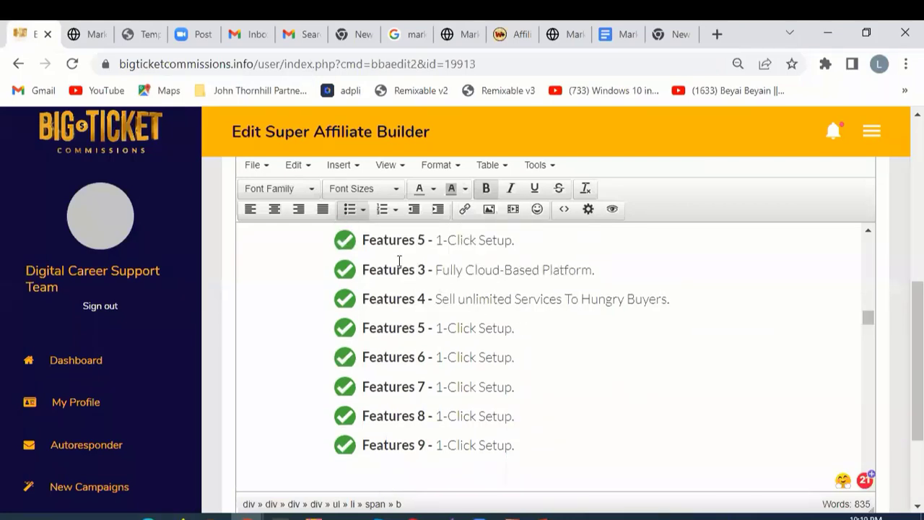
pyautogui.click(425, 269)
pyautogui.moveTo(517, 328); pyautogui.dragTo(333, 278)
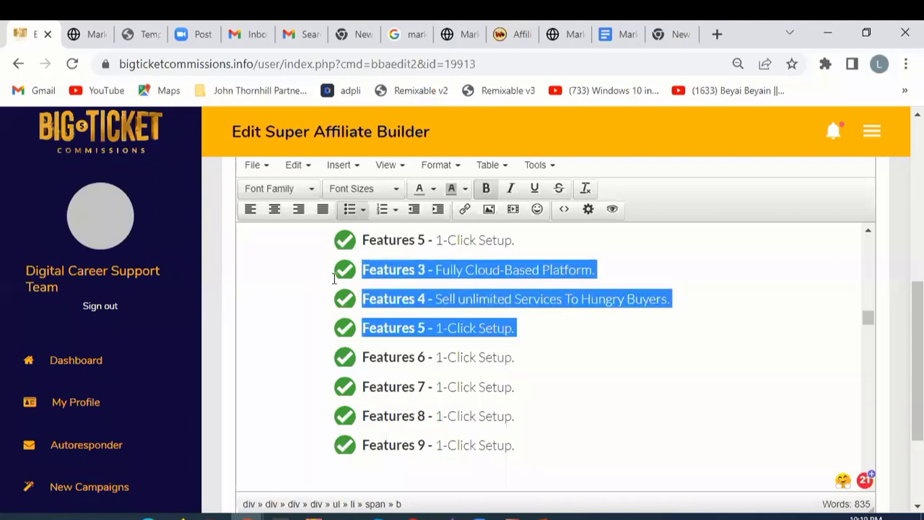
pyautogui.press('BackSpace')
pyautogui.press('BackSpace')
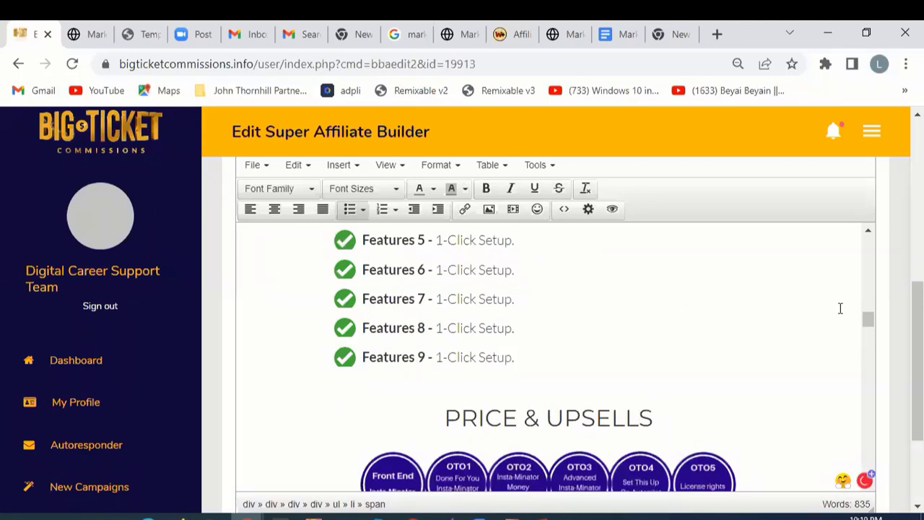
# Step: Copy "No Technical Skills Required" from the feature list on the MarketPrime preview page and return to the sales page editor
pyautogui.scroll(1, 871, 320)
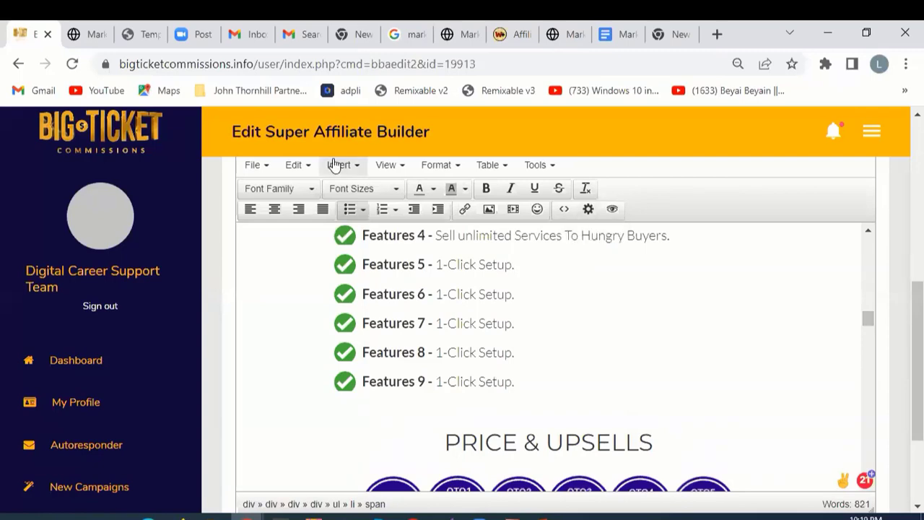
pyautogui.click(80, 27)
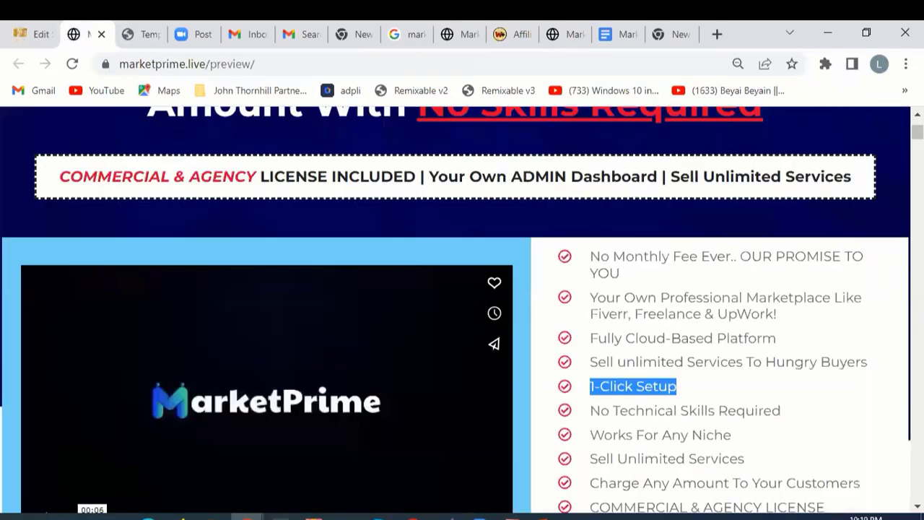
pyautogui.scroll(-2, 915, 131)
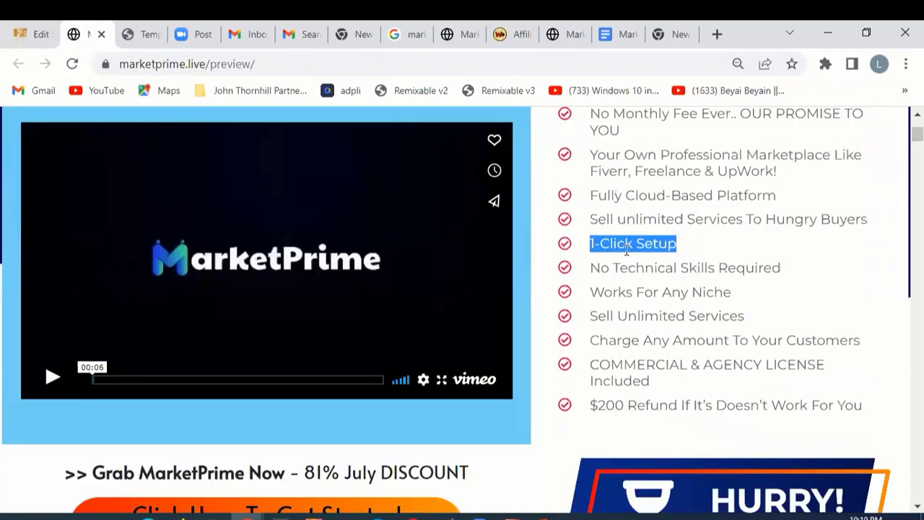
pyautogui.moveTo(592, 267); pyautogui.dragTo(797, 269)
pyautogui.hotkey('ctrl', 'c')
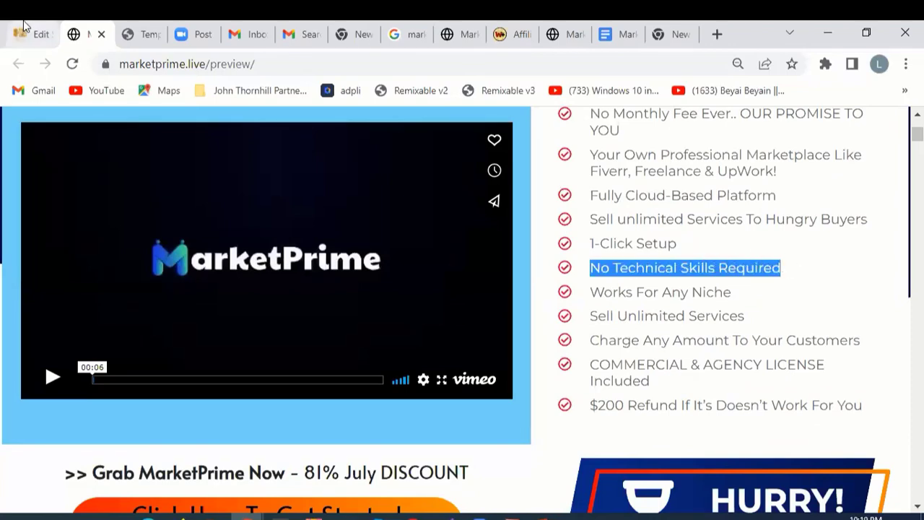
pyautogui.click(39, 36)
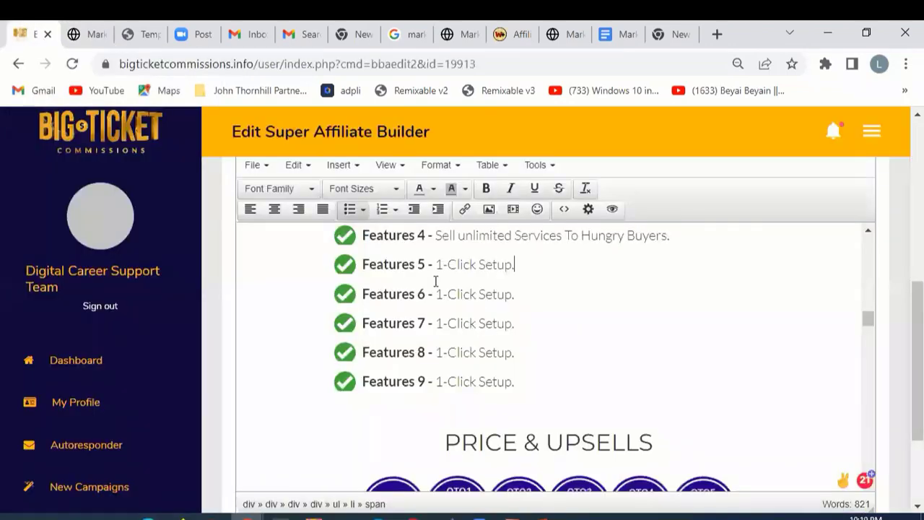
# Step: Try to replace the whole Features 6 description with the copied "No Technical Skills Required", and undo the paste
pyautogui.moveTo(437, 293); pyautogui.dragTo(519, 294)
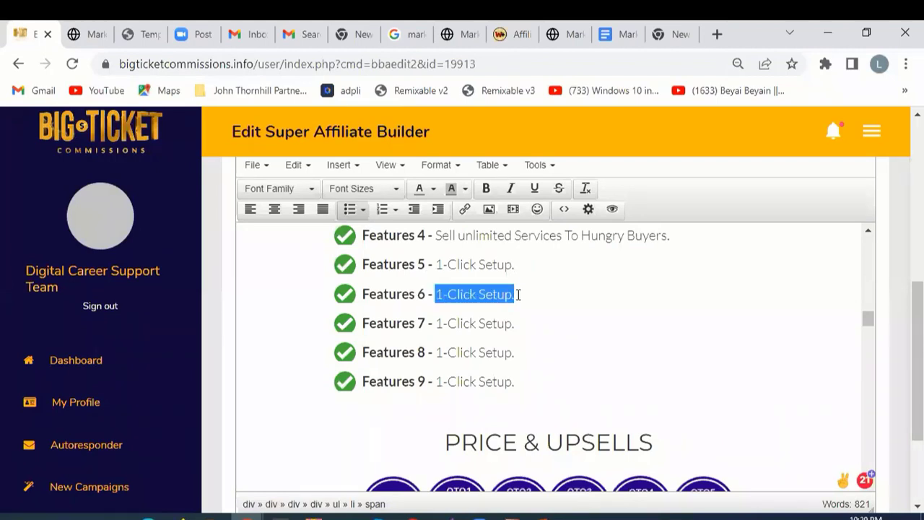
pyautogui.hotkey('ctrl', 'v')
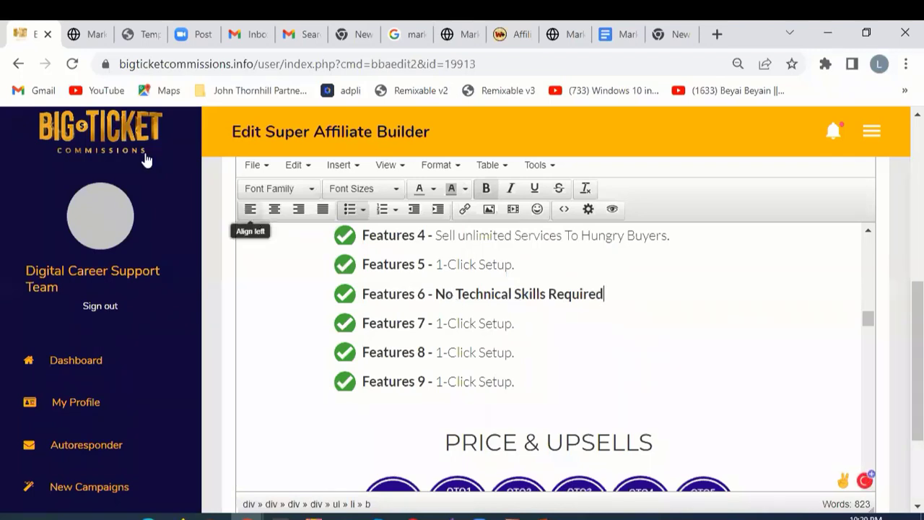
pyautogui.click(295, 167)
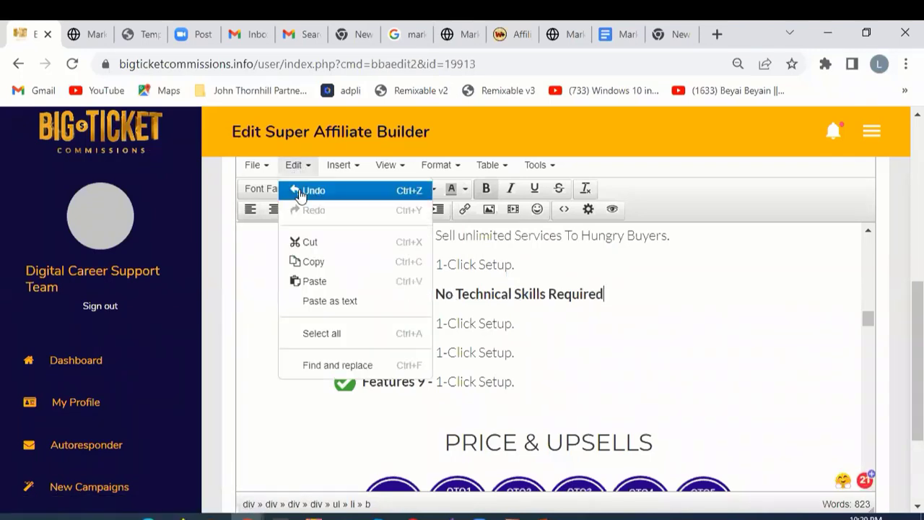
pyautogui.click(301, 191)
# Step: Replace the Features 6 description with "No Technical Skills Required." in the list's light text style, removing the leftover characters
pyautogui.click(440, 294)
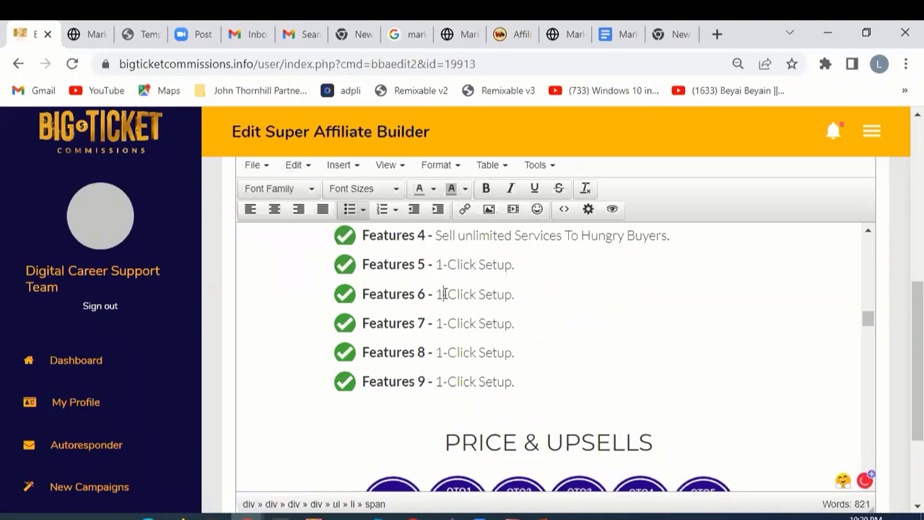
pyautogui.moveTo(442, 294); pyautogui.dragTo(504, 293)
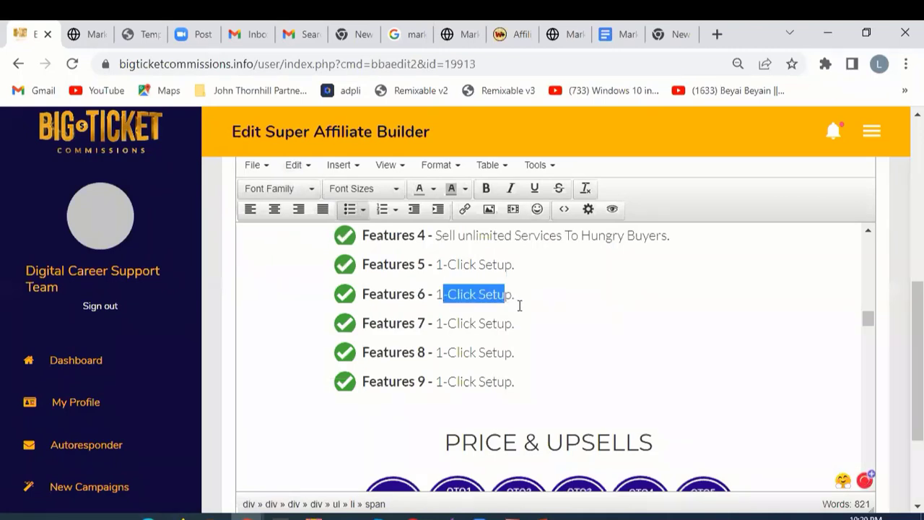
pyautogui.hotkey('ctrl', 'v')
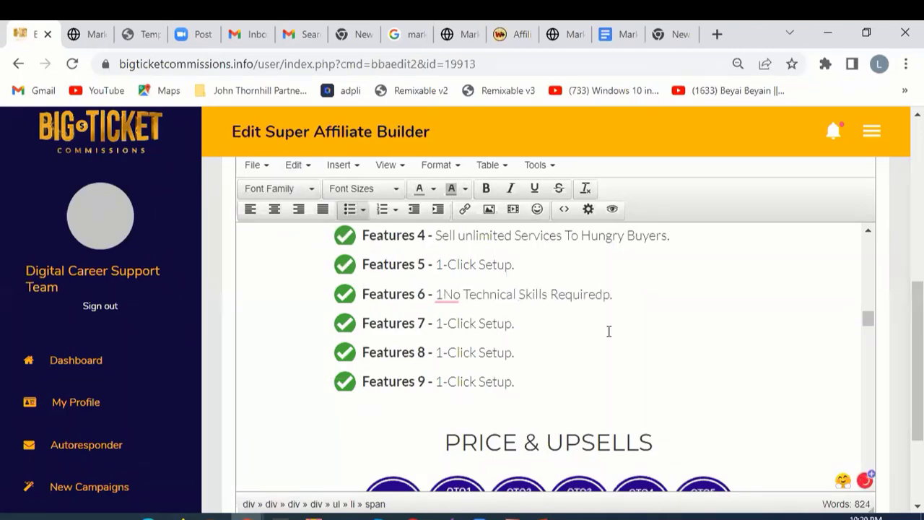
pyautogui.press('Delete')
pyautogui.click(444, 294)
pyautogui.press('BackSpace')
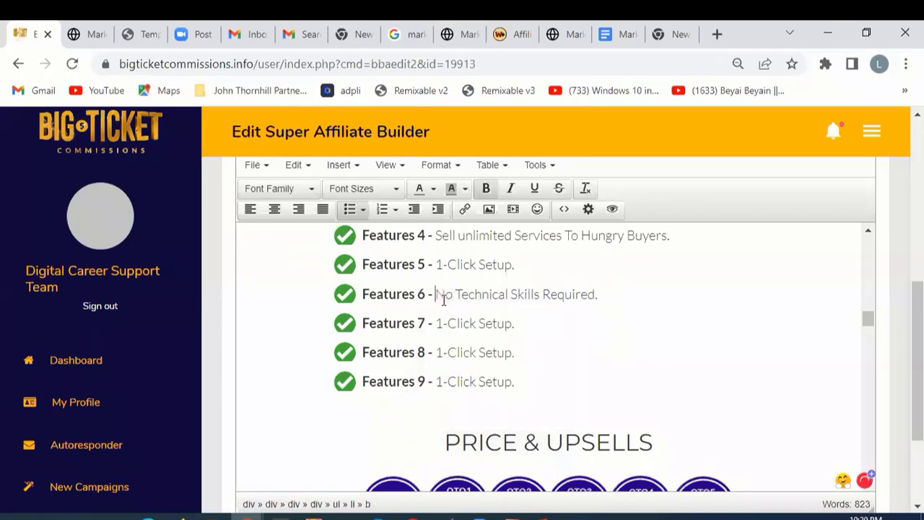
pyautogui.click(93, 35)
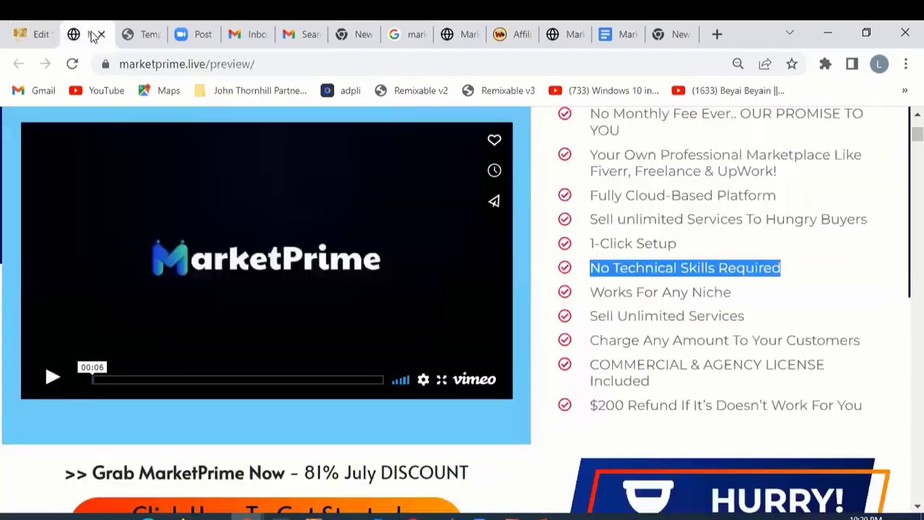
pyautogui.moveTo(592, 292); pyautogui.dragTo(732, 304)
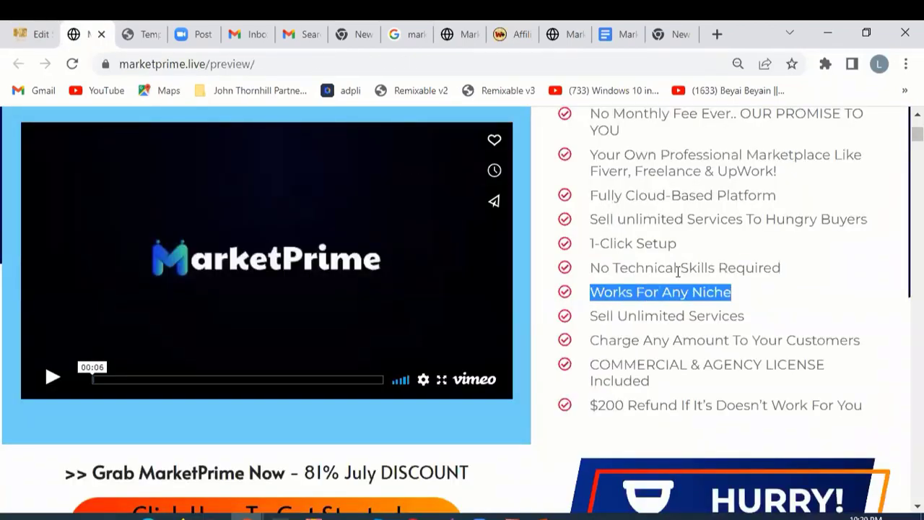
pyautogui.click(45, 34)
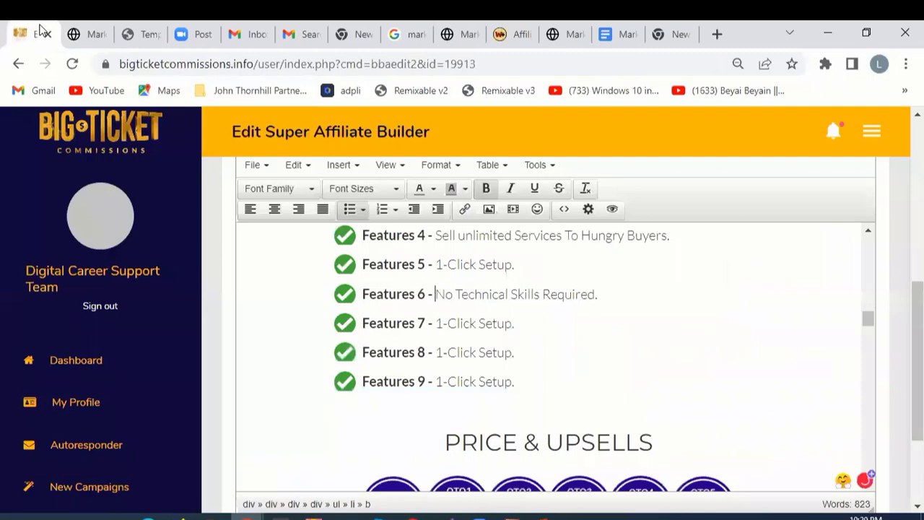
# Step: Replace the Features 7 description with "Sell Unlimited Services." taken from the MarketPrime page, removing the leftover "1-"
pyautogui.click(91, 35)
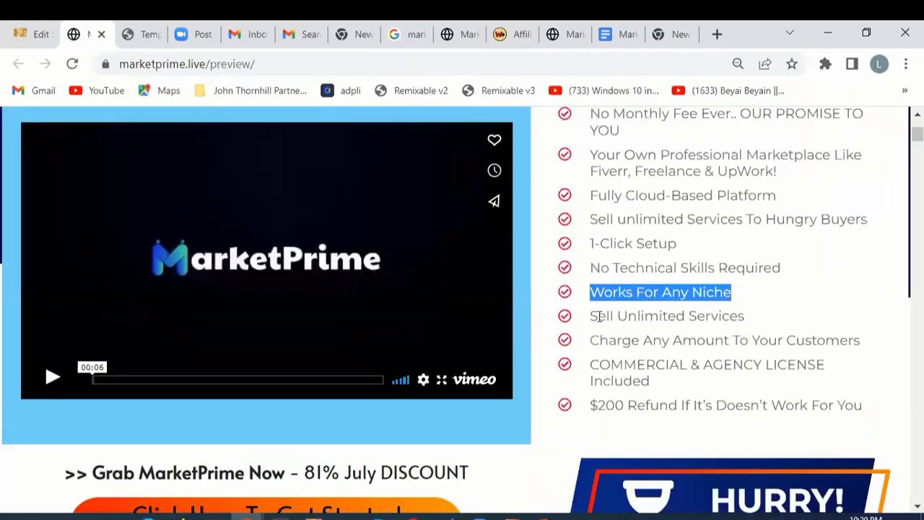
pyautogui.moveTo(591, 316); pyautogui.dragTo(756, 318)
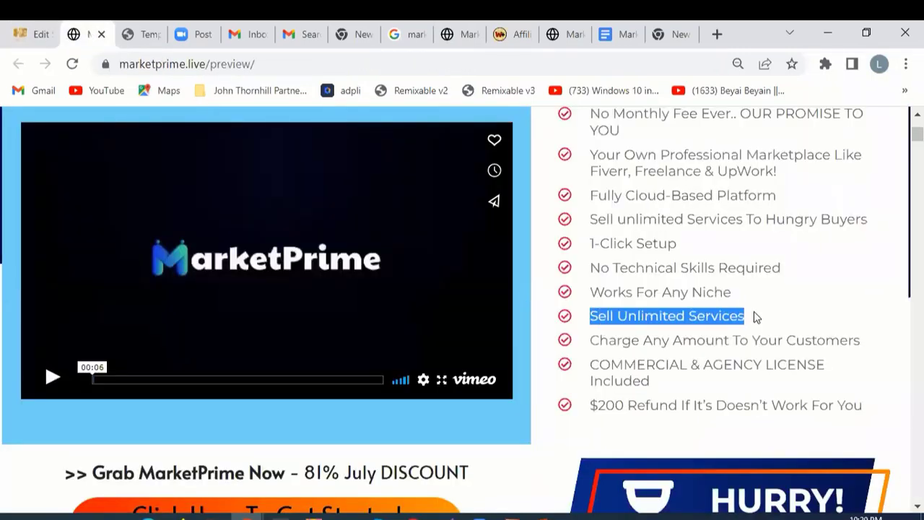
pyautogui.click(37, 35)
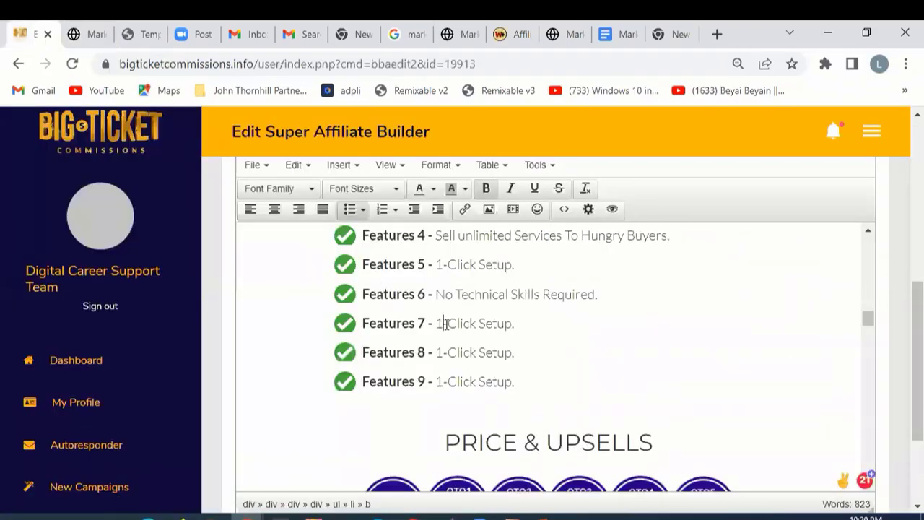
pyautogui.moveTo(447, 323); pyautogui.dragTo(514, 325)
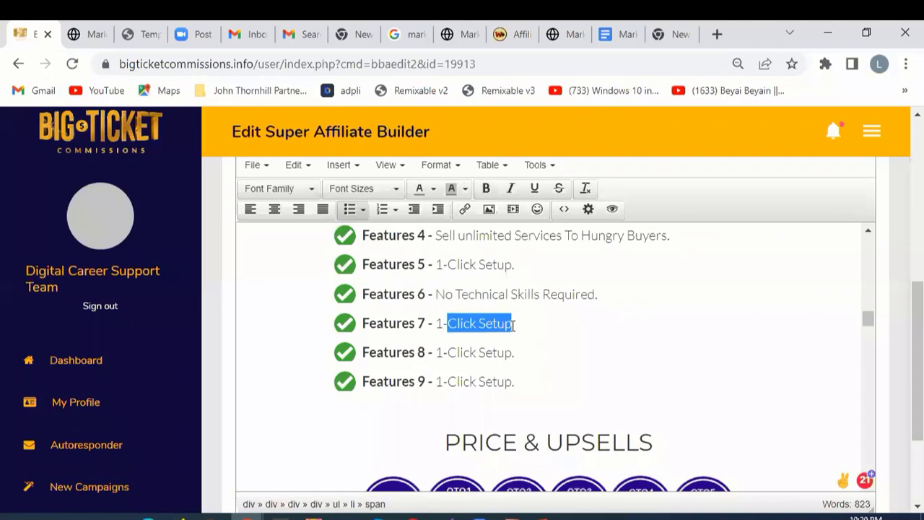
pyautogui.write('Sell Unlimited Services.')
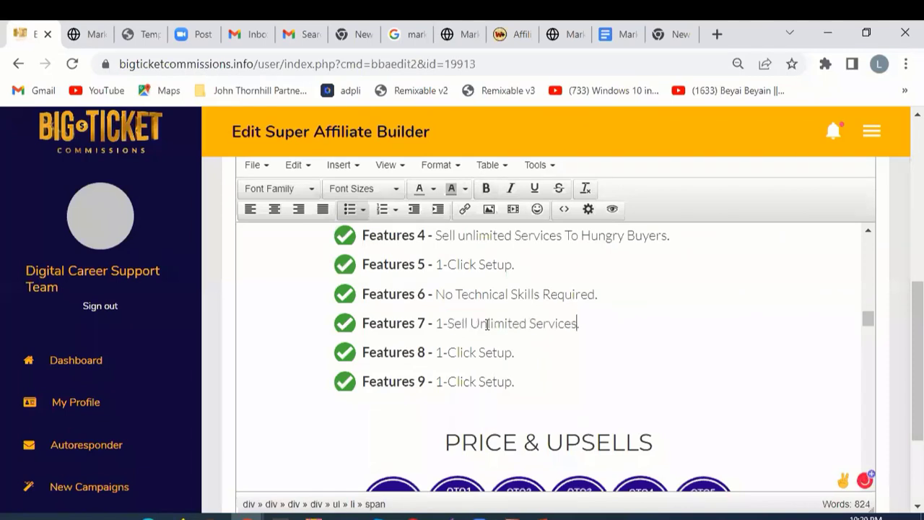
pyautogui.click(443, 323)
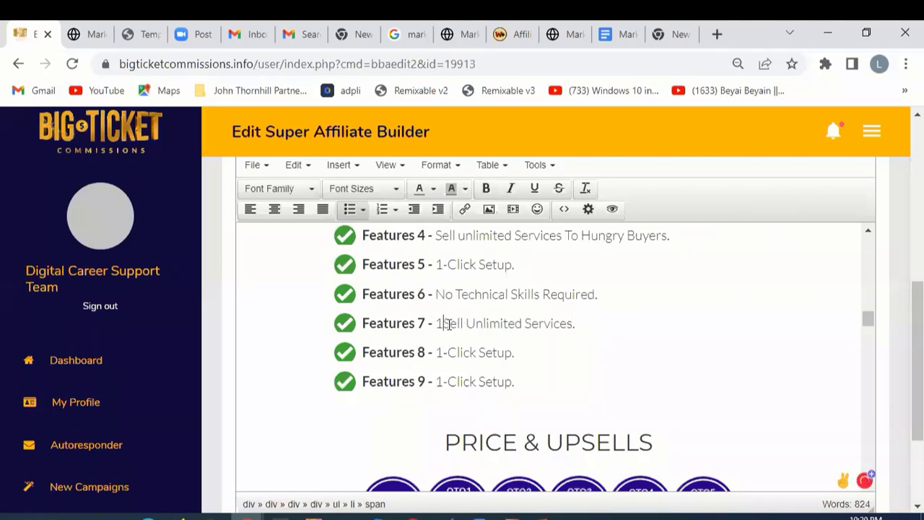
pyautogui.press('BackSpace')
pyautogui.press('BackSpace')
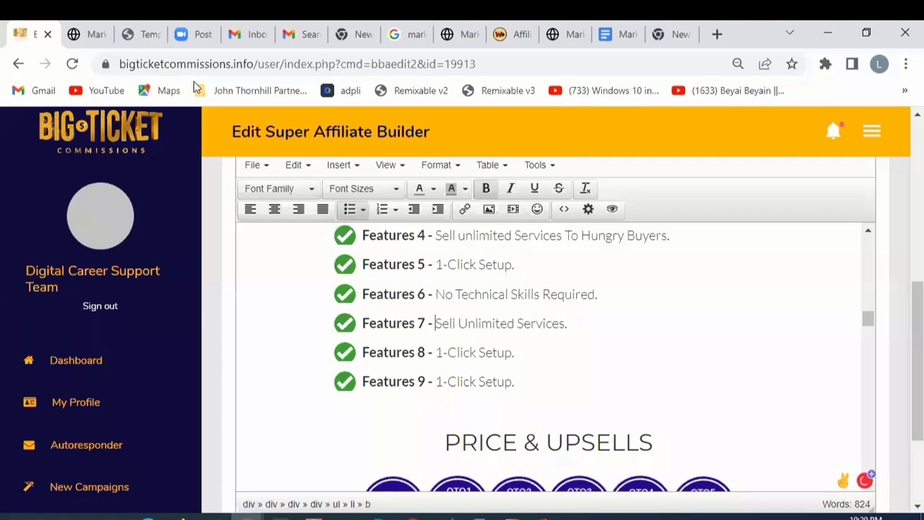
# Step: Replace the Features 8 description with "Charge Any Amount To Your Customers." copied from the MarketPrime preview page, removing the leftover "1"
pyautogui.click(93, 30)
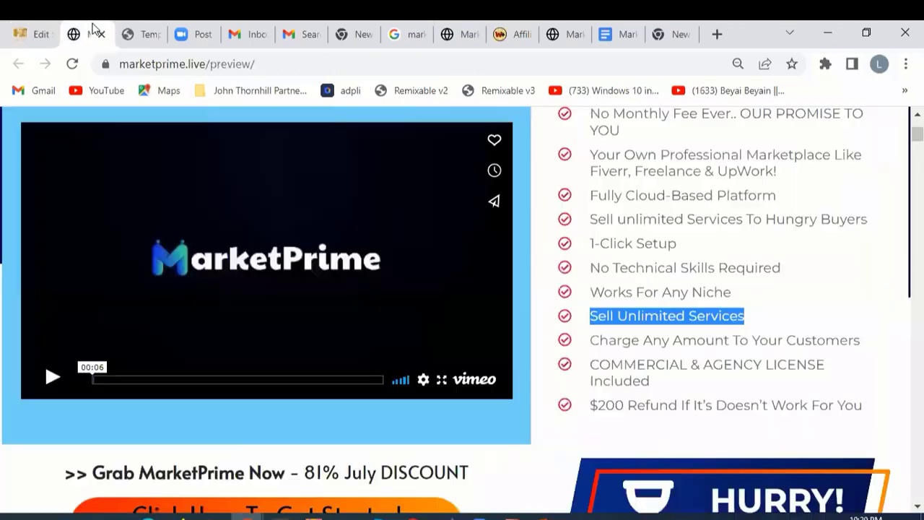
pyautogui.click(593, 340)
pyautogui.moveTo(594, 340); pyautogui.dragTo(864, 344)
pyautogui.hotkey('ctrl', 'c')
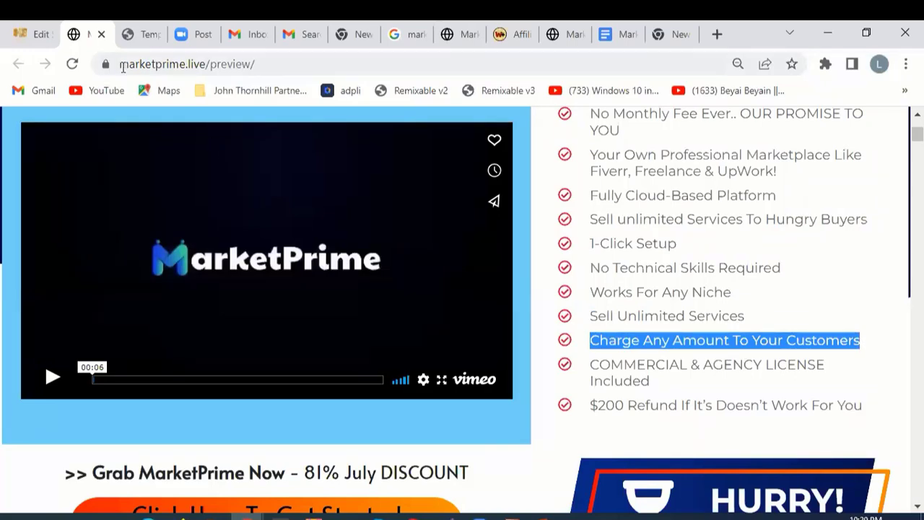
pyautogui.click(34, 34)
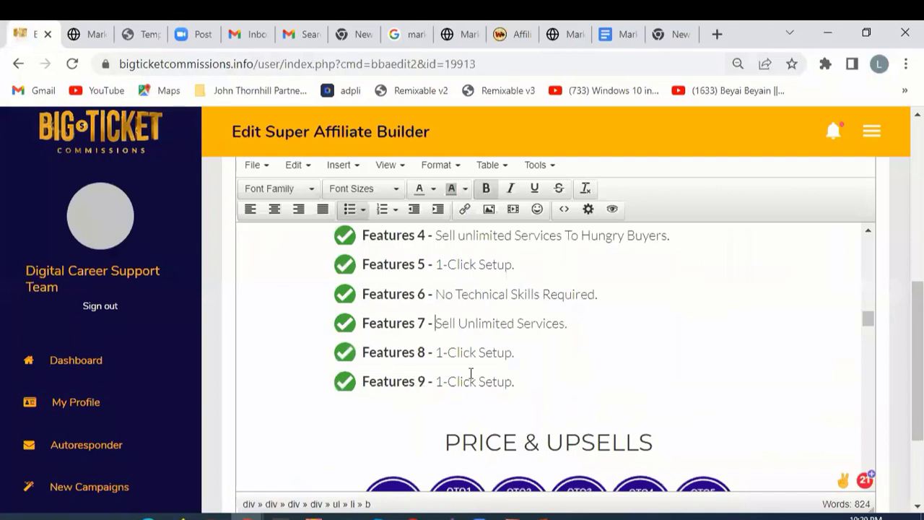
pyautogui.moveTo(445, 352); pyautogui.dragTo(512, 352)
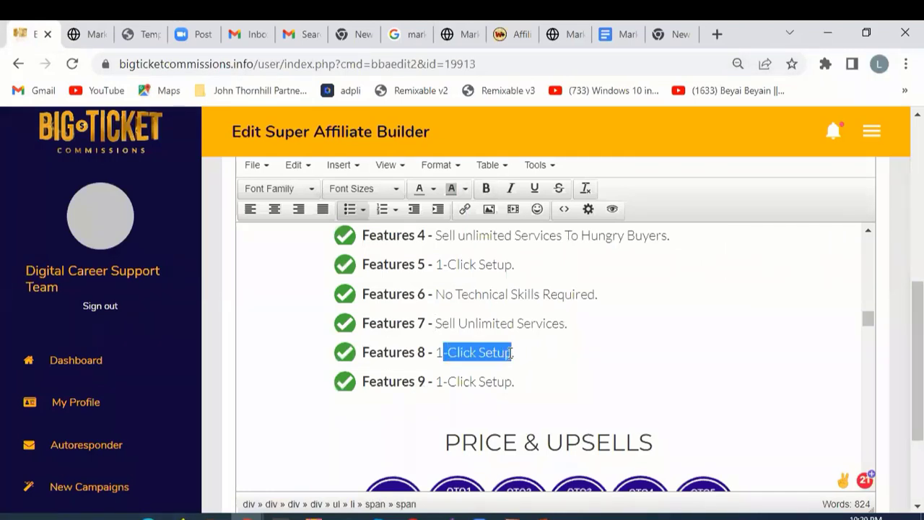
pyautogui.hotkey('ctrl', 'v')
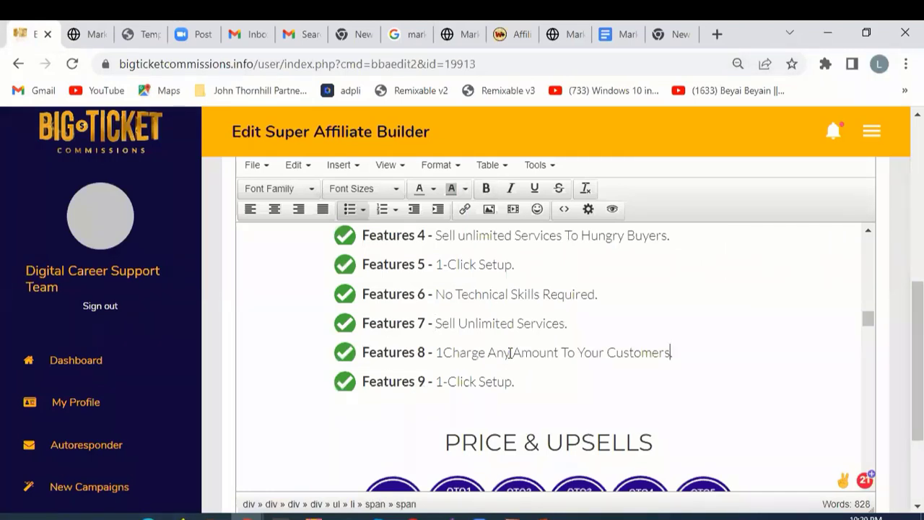
pyautogui.click(444, 353)
pyautogui.press('BackSpace')
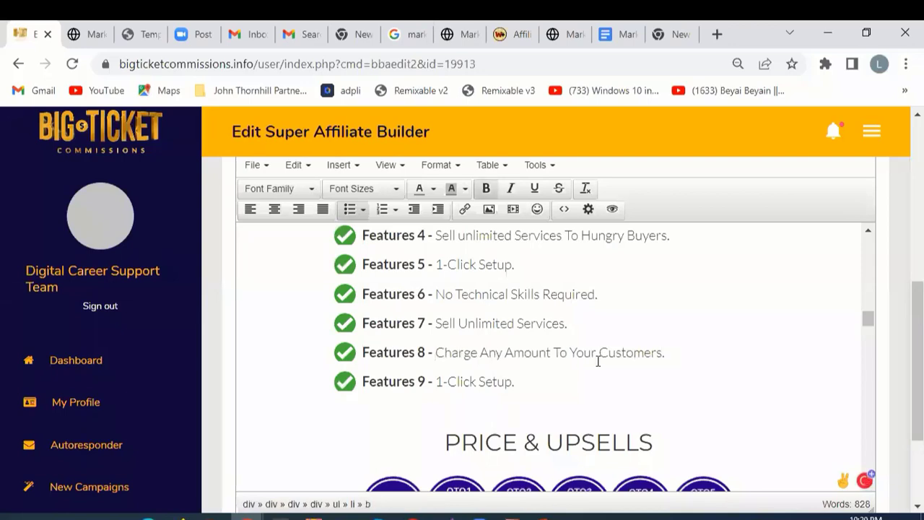
# Step: Select "COMMERCIAL & AGENCY LICENSE Included" and "$200 Refund If It's Doesn't Work For You" in the MarketPrime preview page's feature list
pyautogui.click(83, 34)
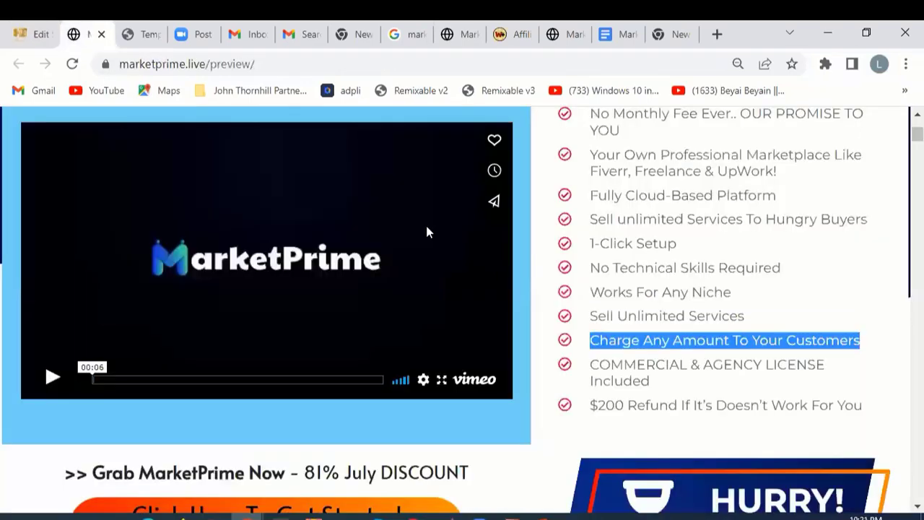
pyautogui.moveTo(591, 363); pyautogui.dragTo(653, 384)
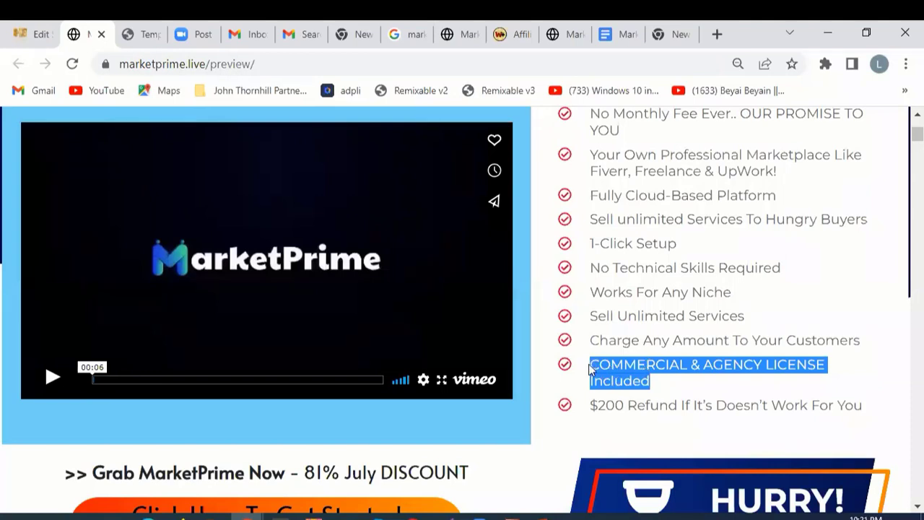
pyautogui.moveTo(590, 364); pyautogui.dragTo(868, 419)
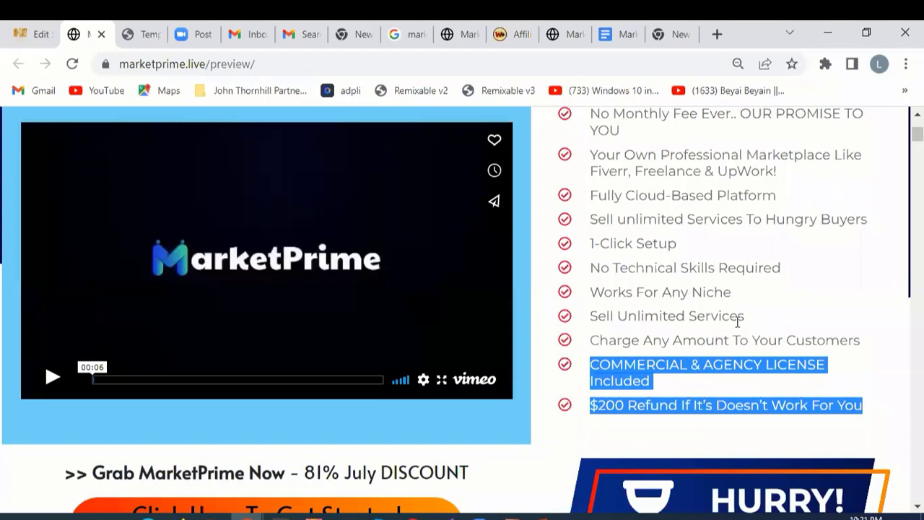